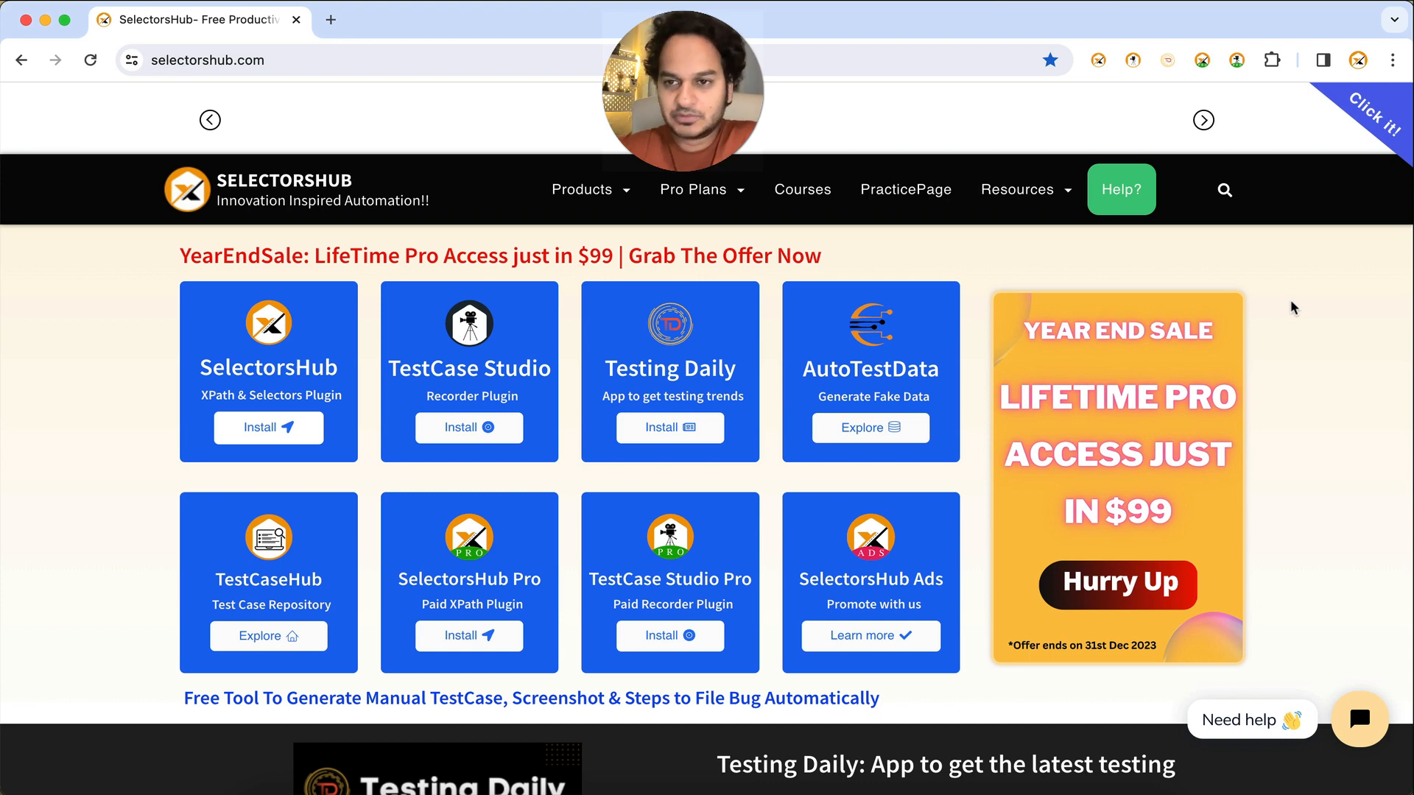
- View SelectorsHub in the browser's side panel and close the panel
click(1097, 62)
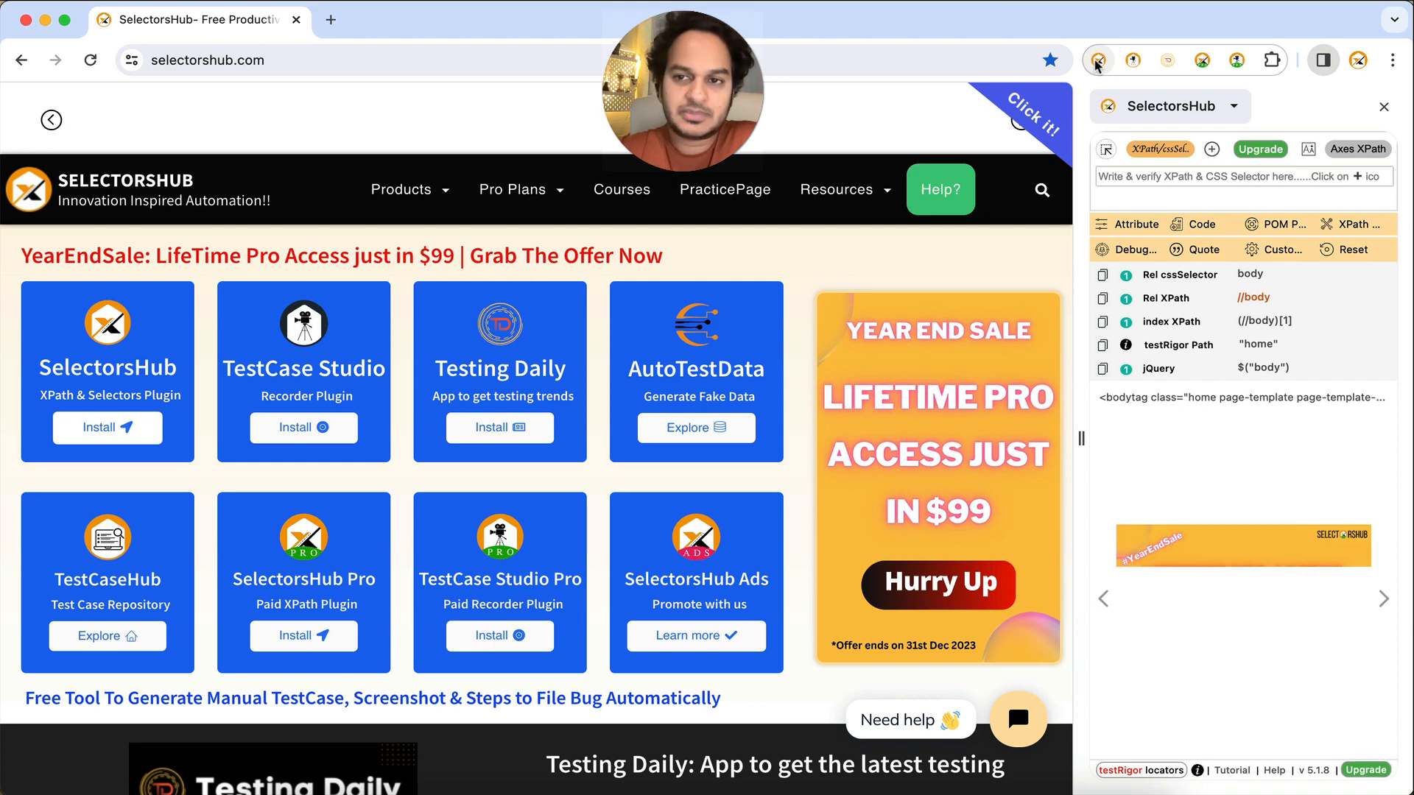
click(1097, 63)
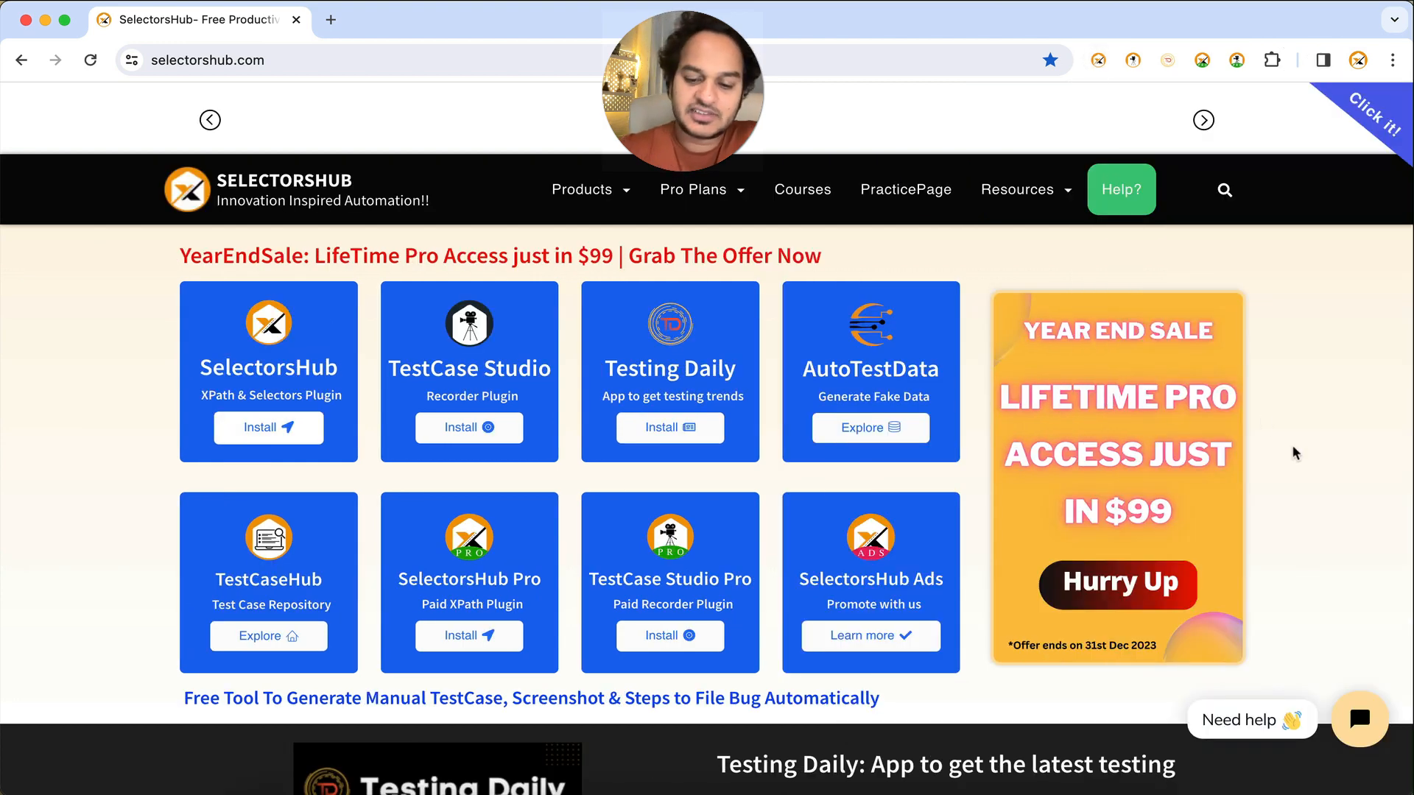
- Open the developer tools and show the SelectorsHub pane, choosing to keep ads
key(super+alt+i)
click(924, 440)
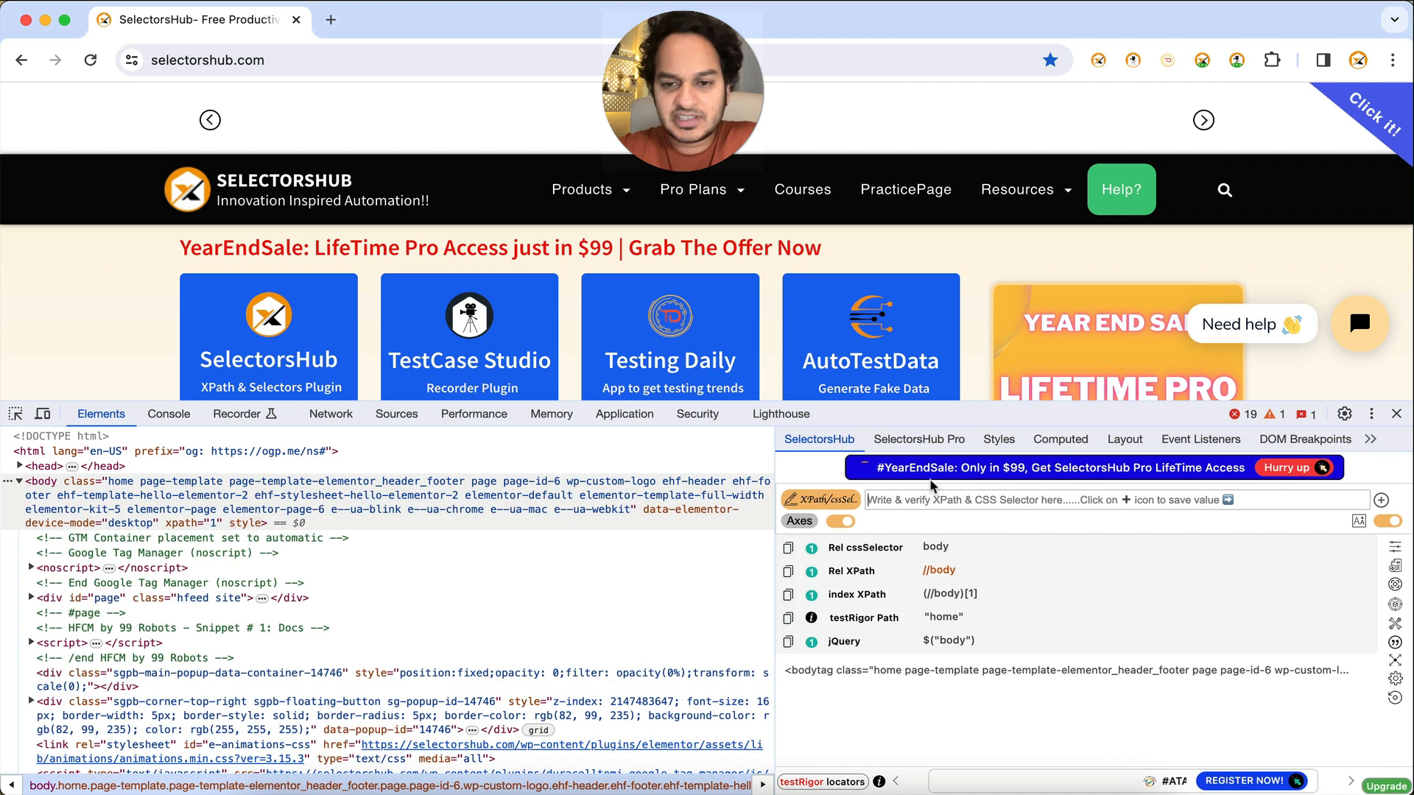
mouse_move(819, 439)
mouse_down()
mouse_move(1355, 440)
mouse_move(819, 441)
mouse_up()
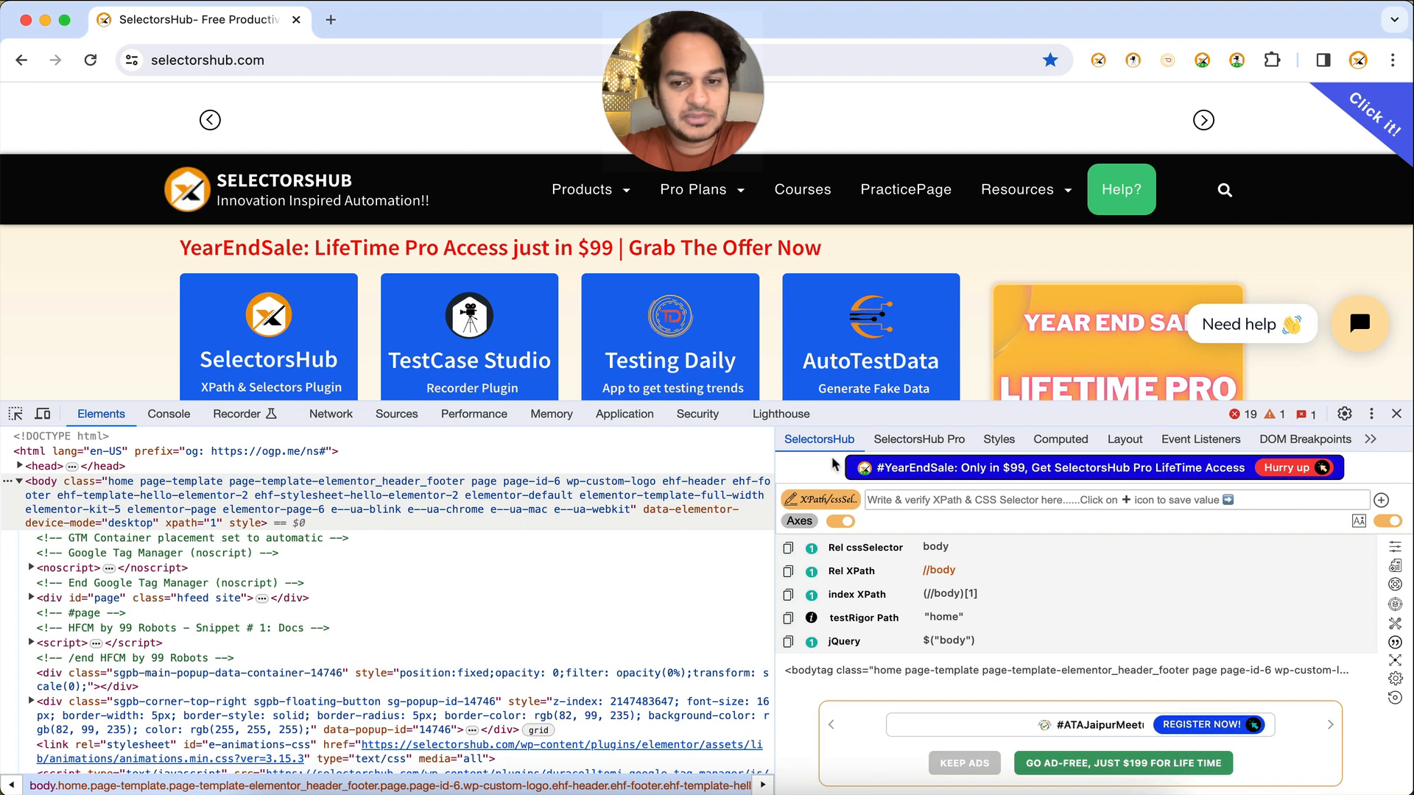
click(961, 763)
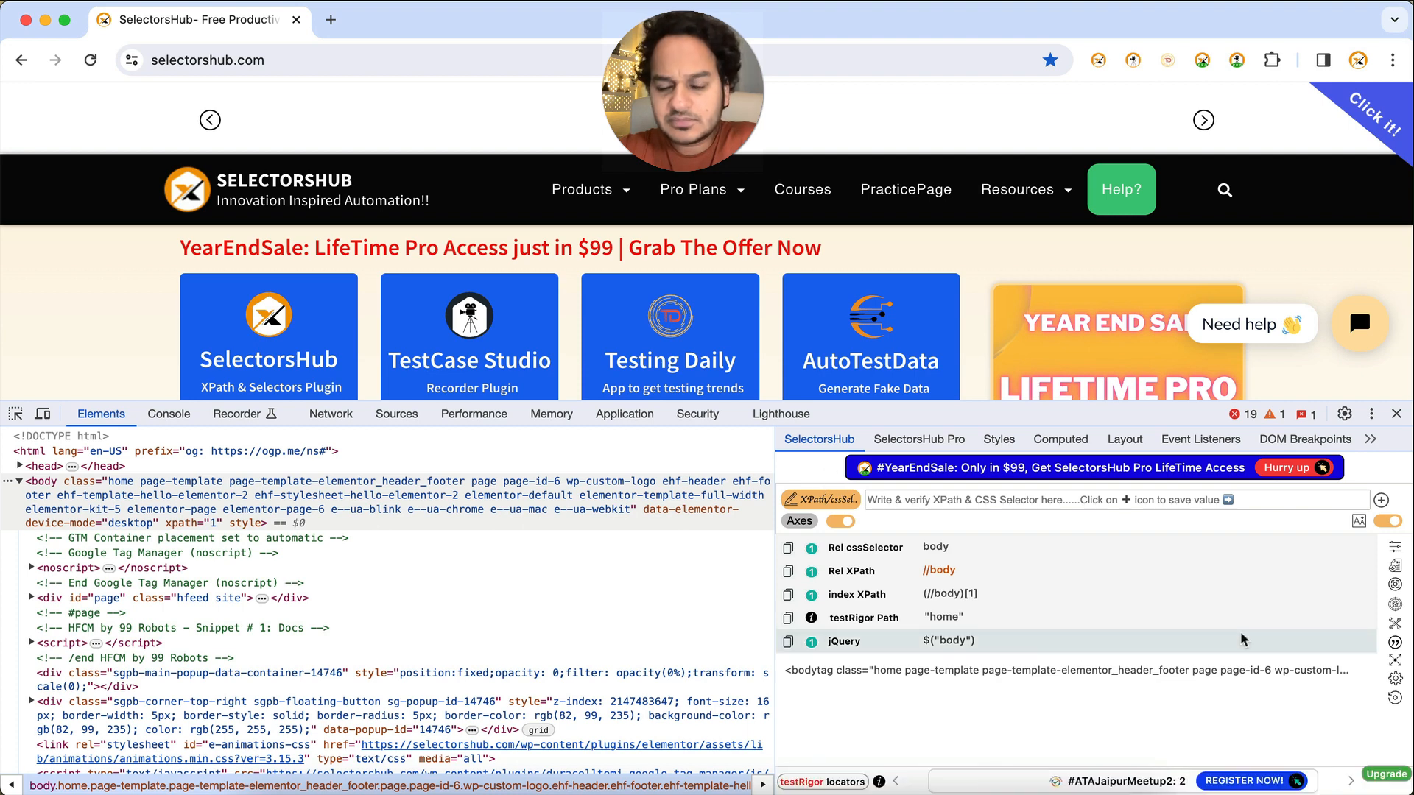
- View the SelectorsHub Pro pane and return to the SelectorsHub pane
click(921, 440)
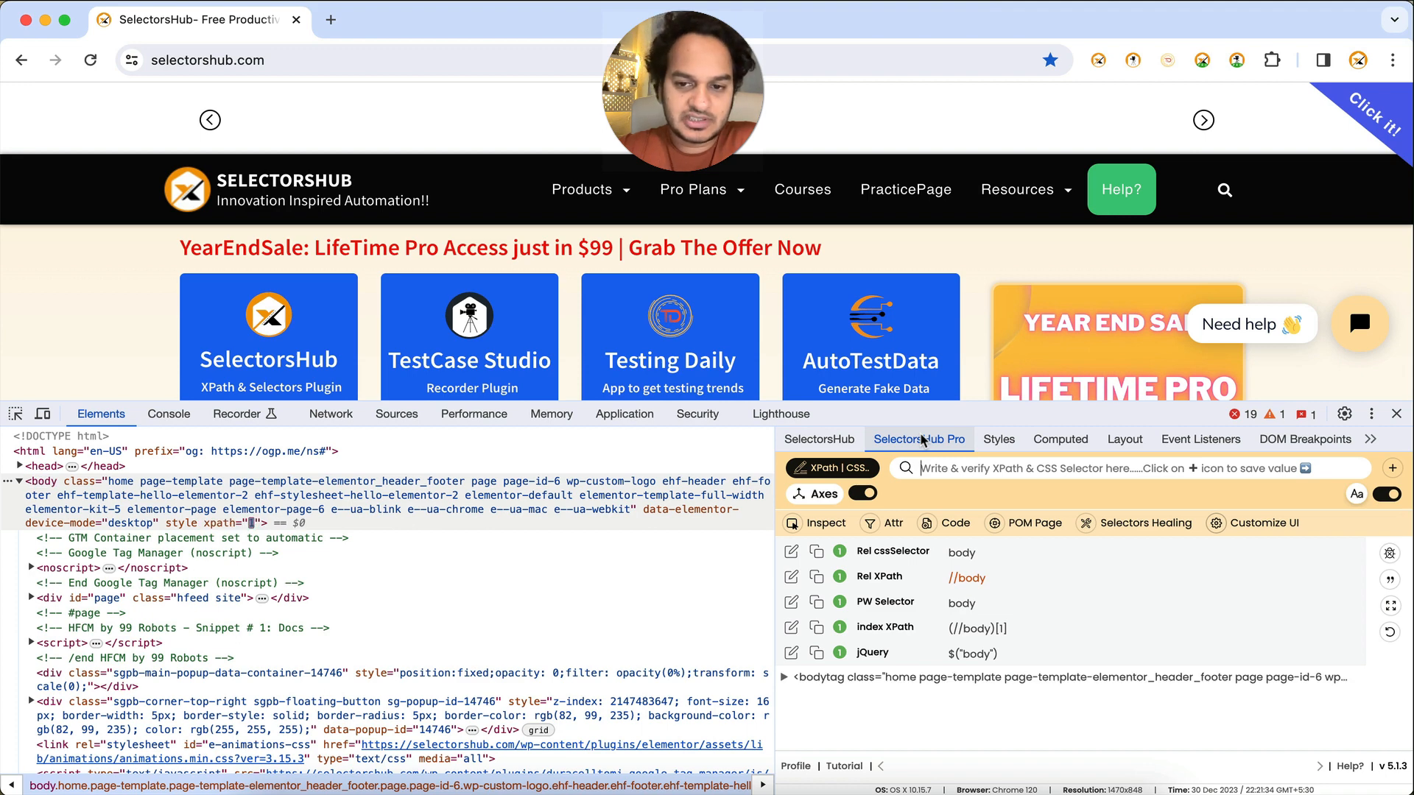
click(1203, 65)
click(1204, 65)
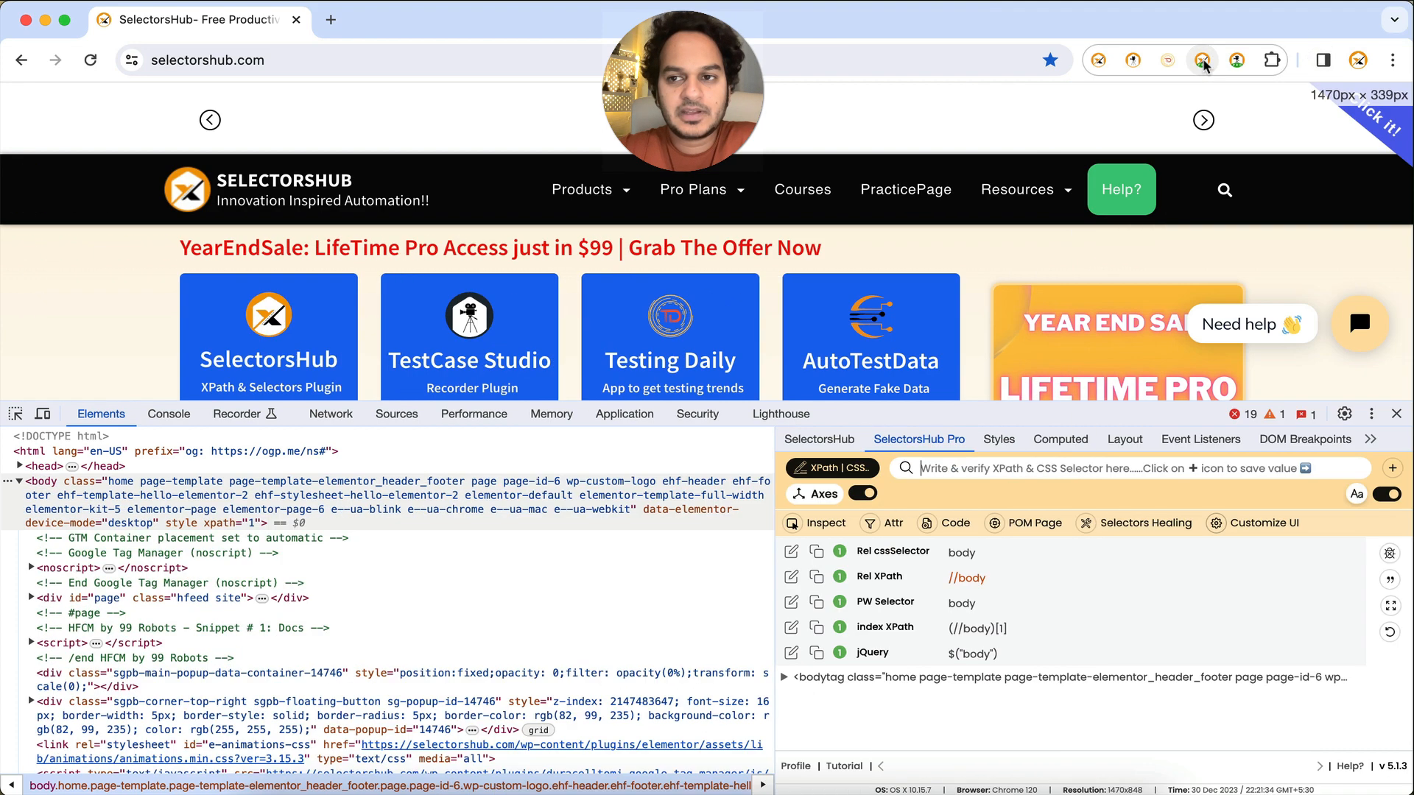
click(820, 440)
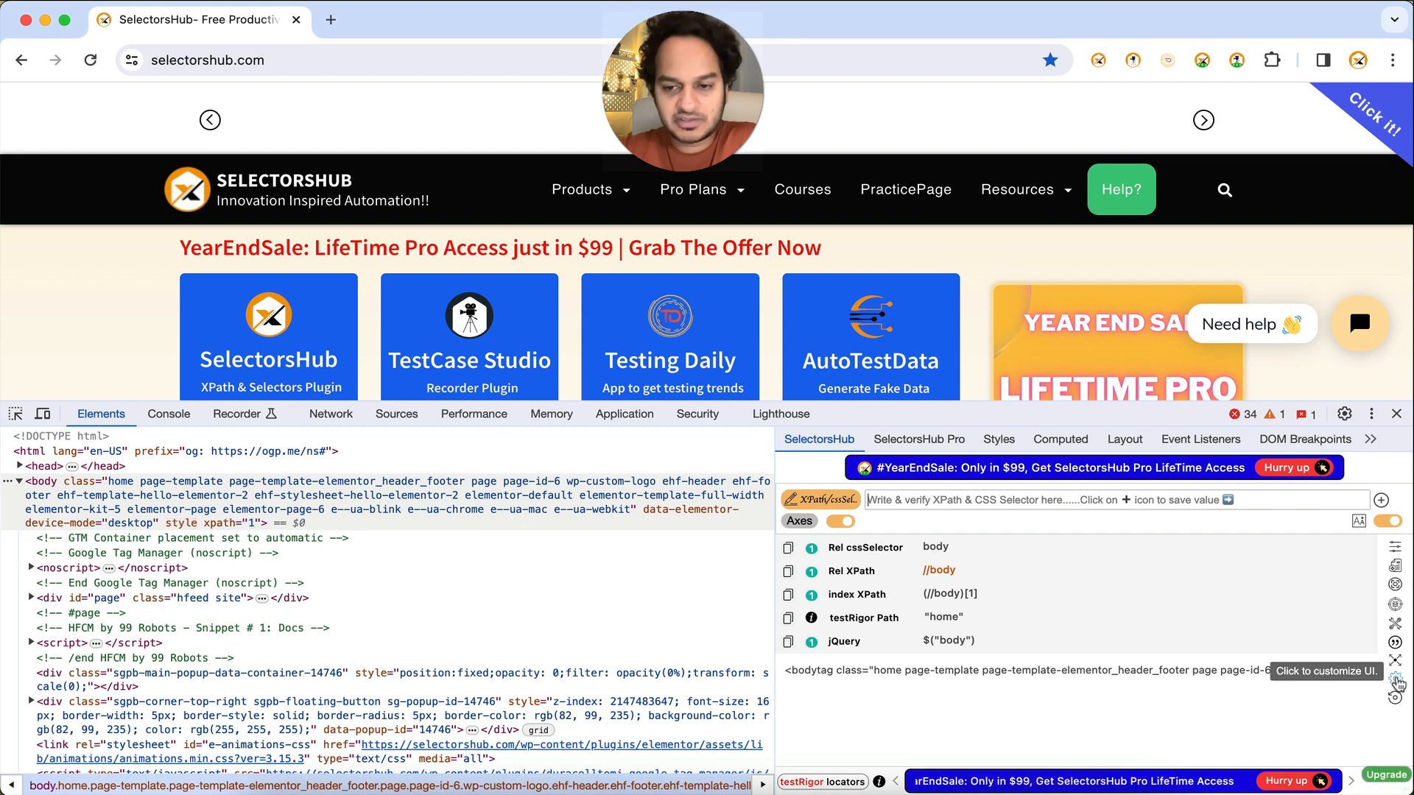
- Examine the selector and UI button options in SelectorsHub's UI customization settings, and close them
click(1395, 681)
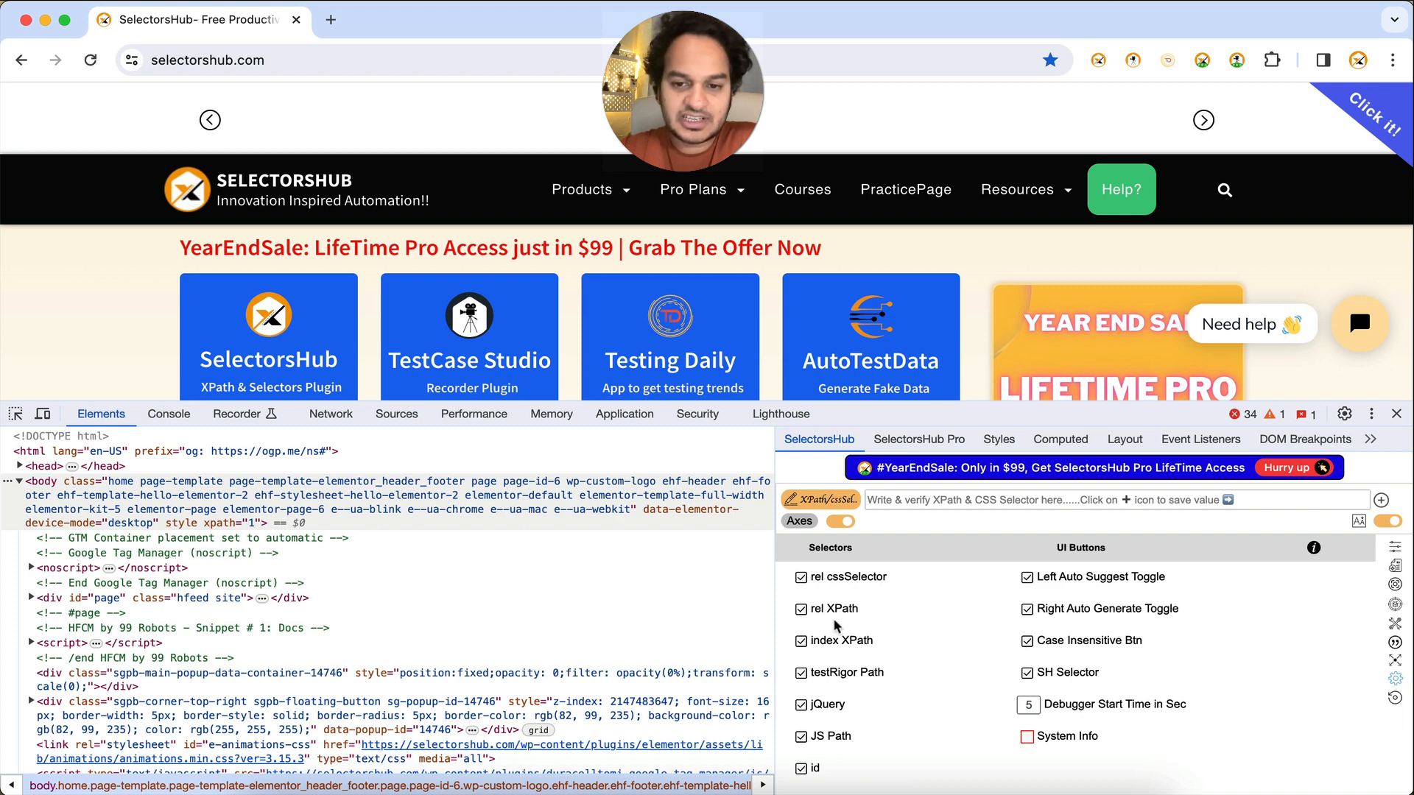
scroll(834, 625, down, 5)
scroll(834, 626, up, 5)
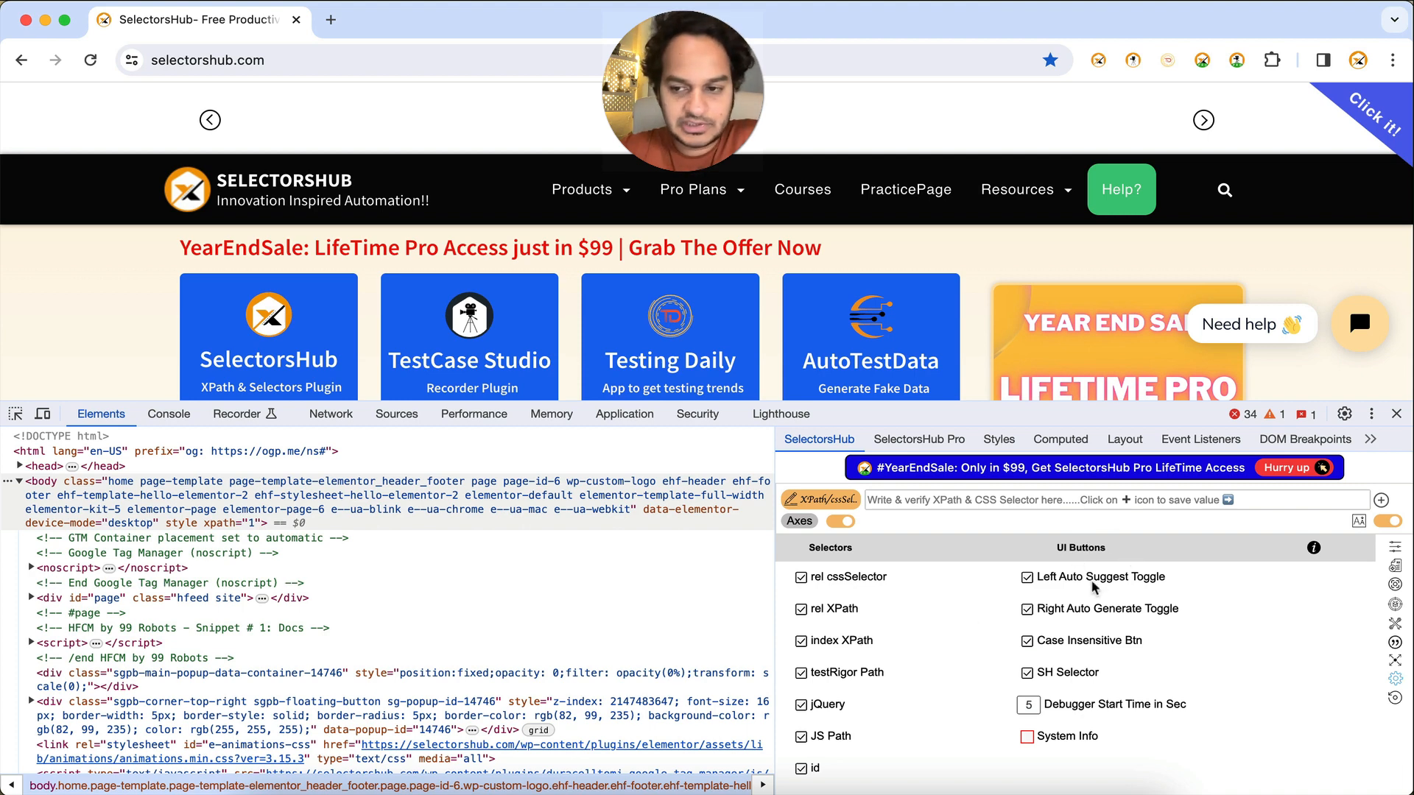
click(1394, 678)
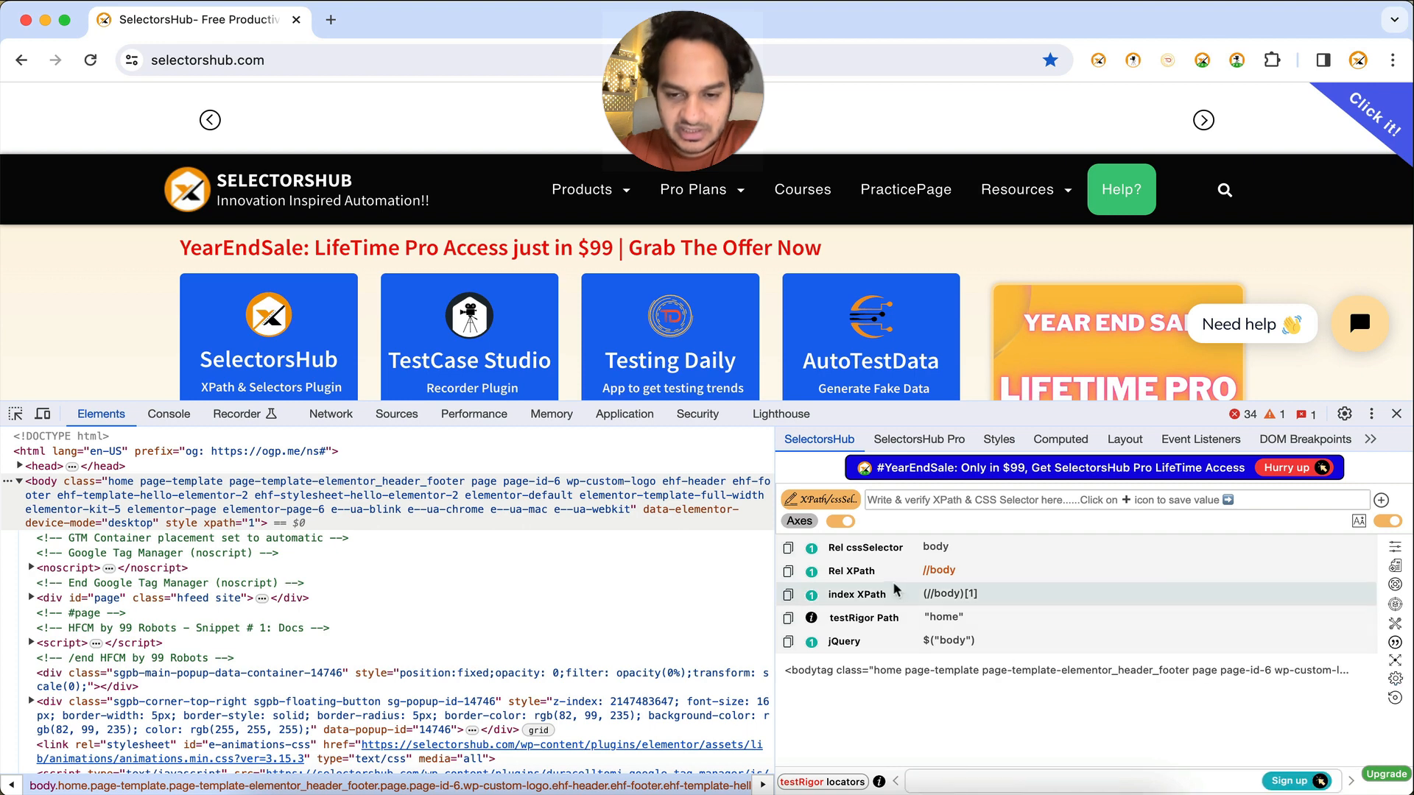
- Review all selector types generated for the body element, including JS Path, className, Abs XPath and tagName
scroll(891, 589, down, 2)
scroll(869, 567, up, 2)
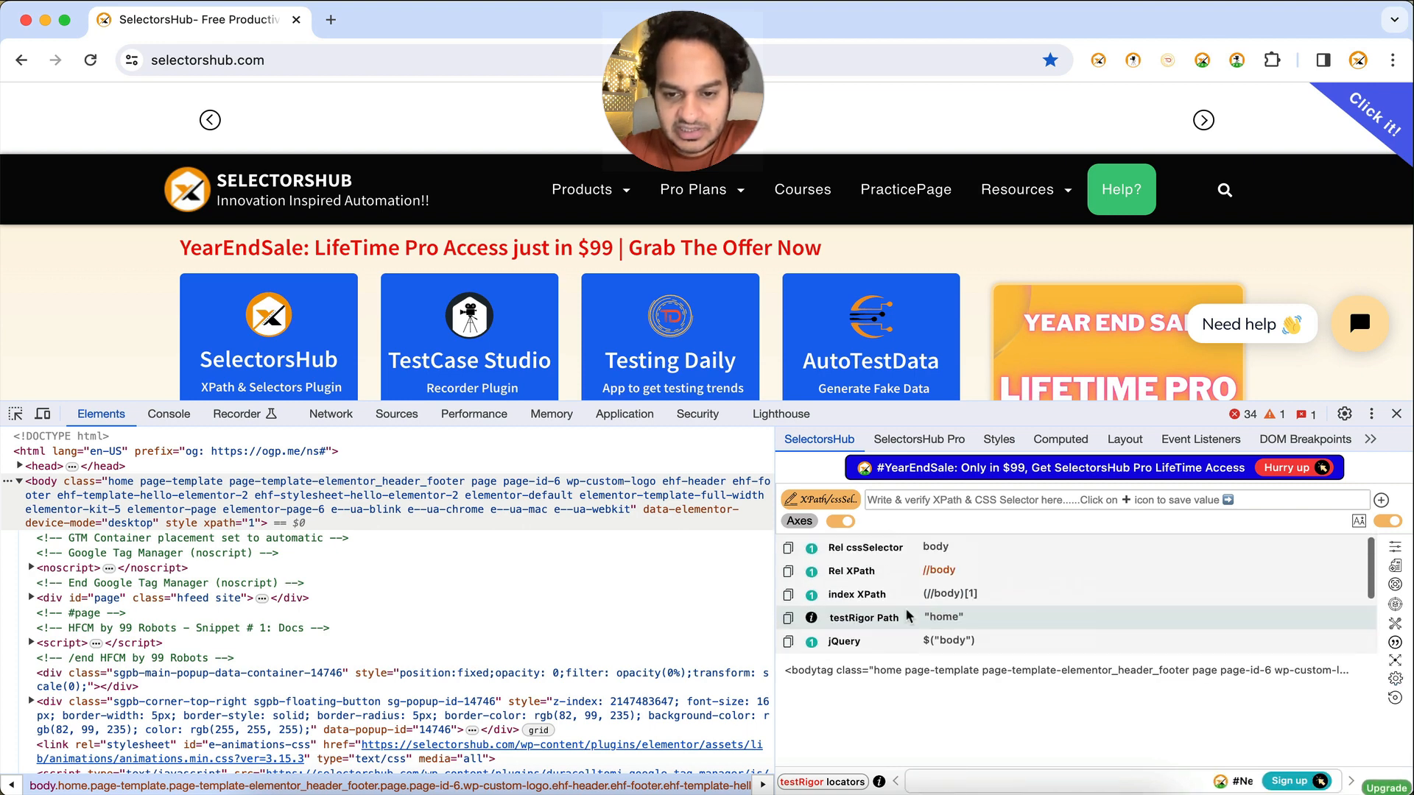
scroll(882, 634, down, 3)
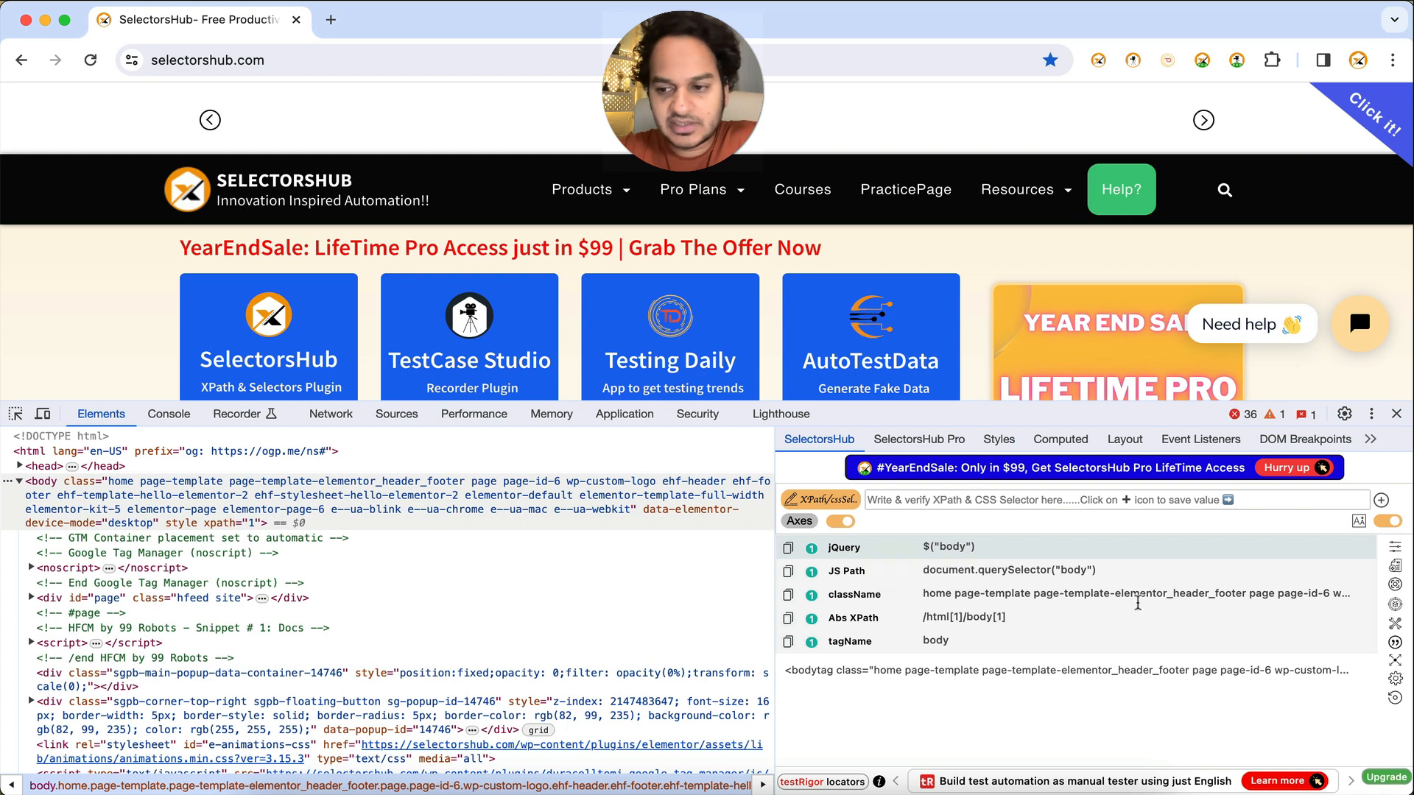
- Disable the Abs XPath, tagName, JS Path and jQuery selectors in the UI customization settings, and return to the selector list
click(1395, 678)
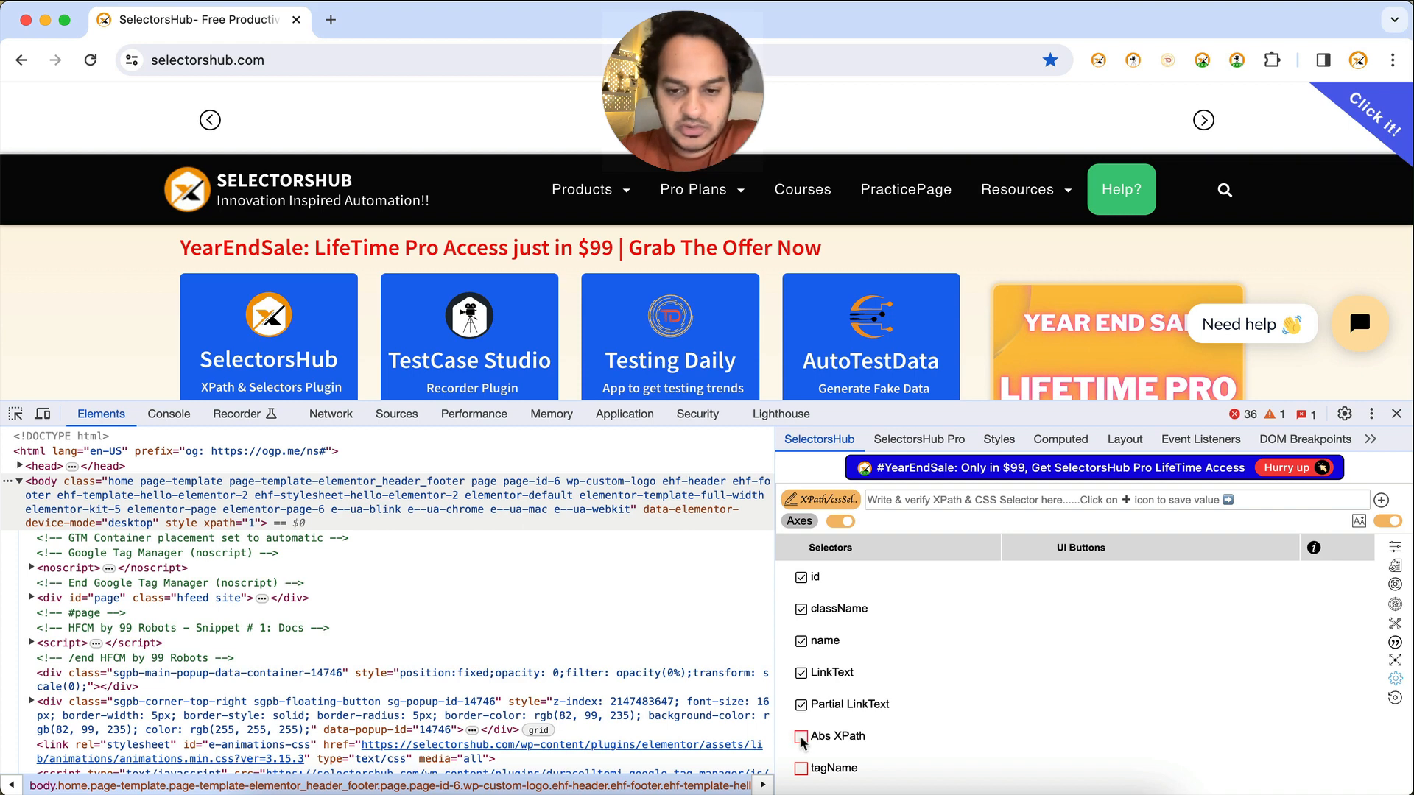
scroll(803, 711, up, 5)
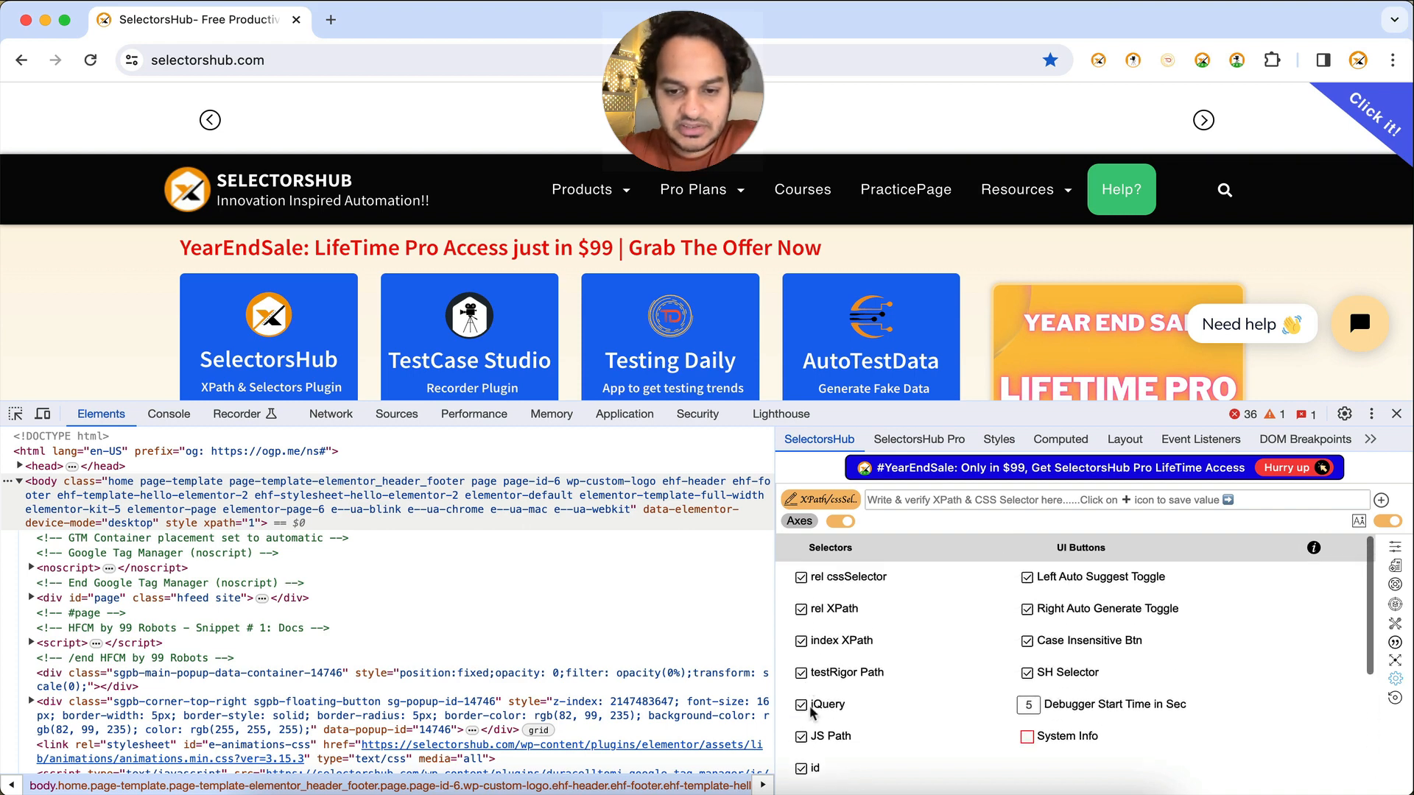
click(801, 737)
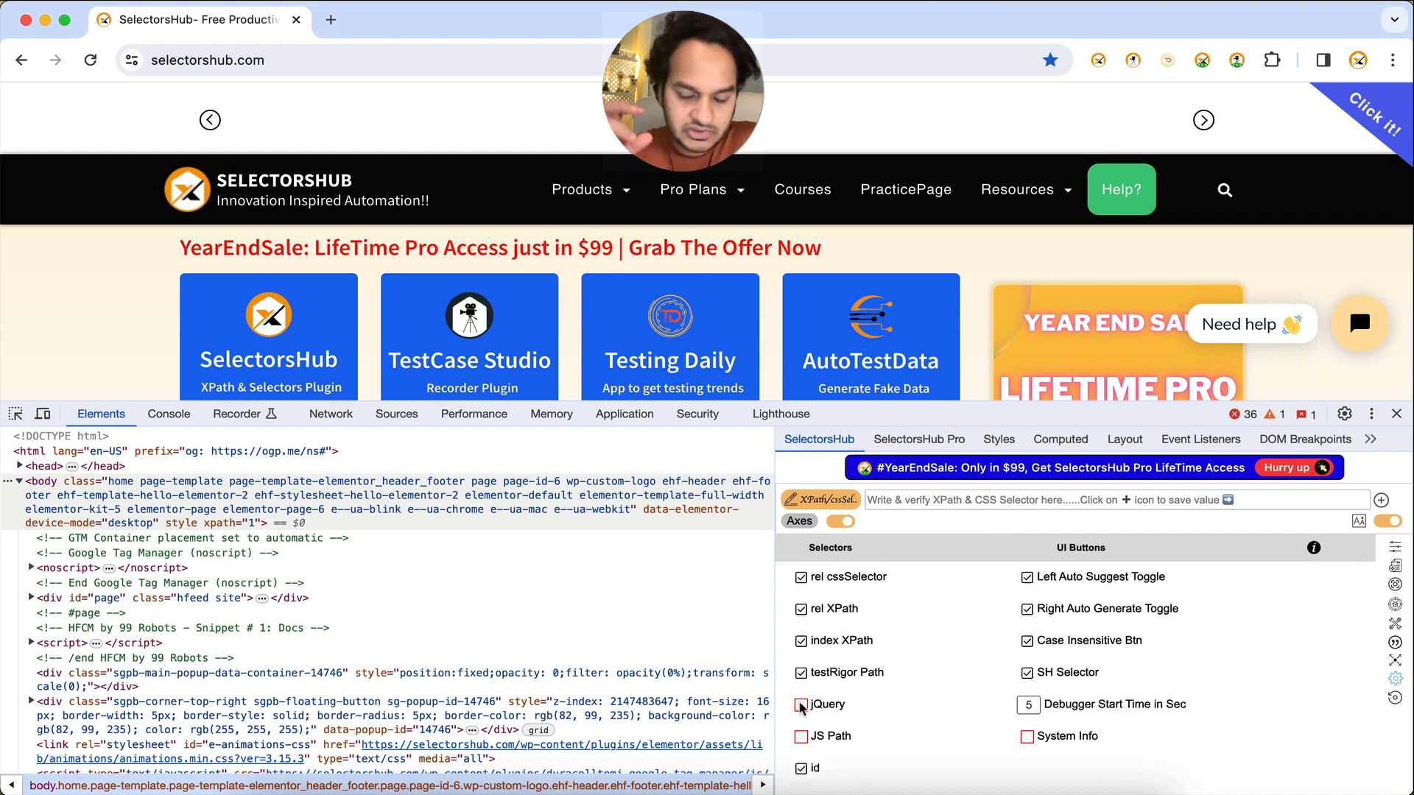
scroll(801, 707, down, 5)
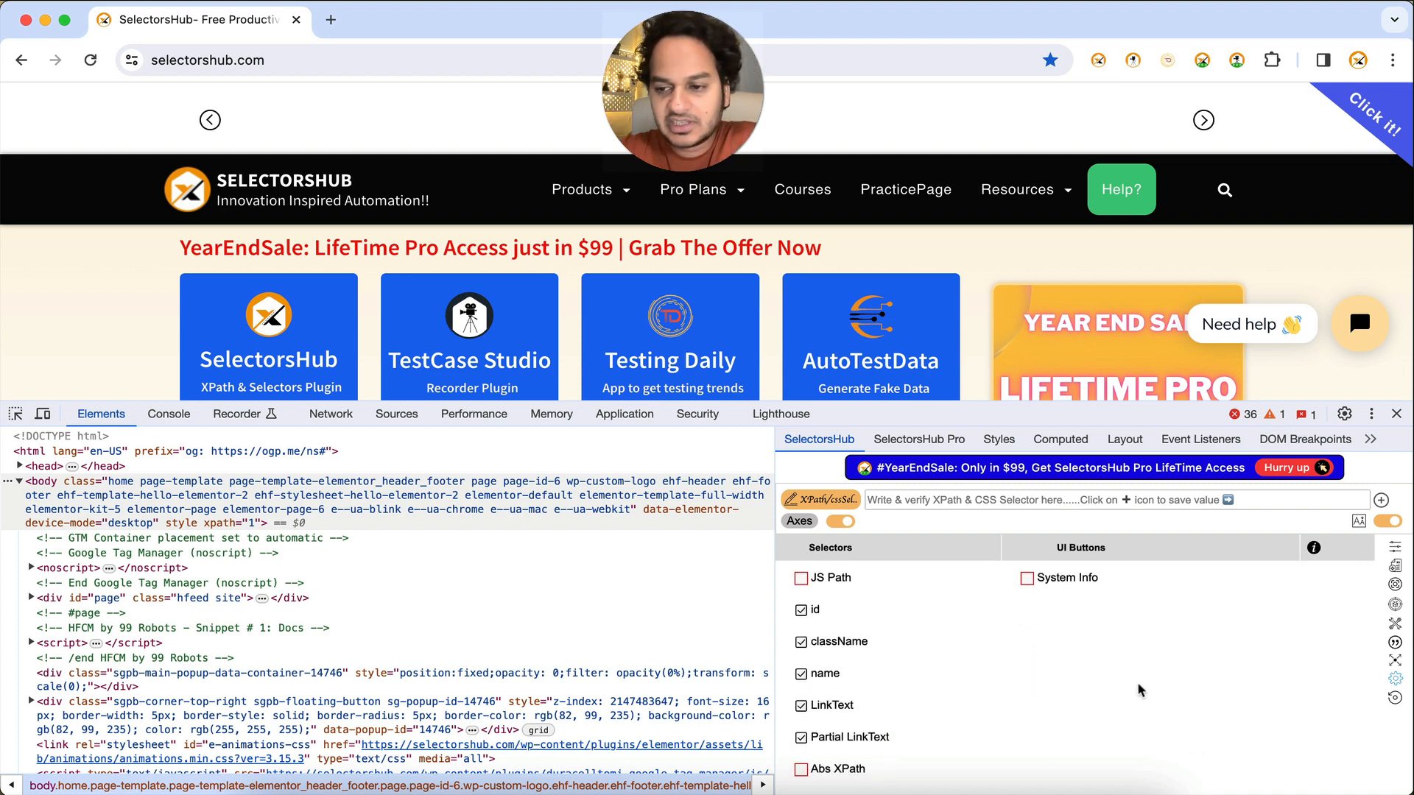
scroll(822, 618, up, 5)
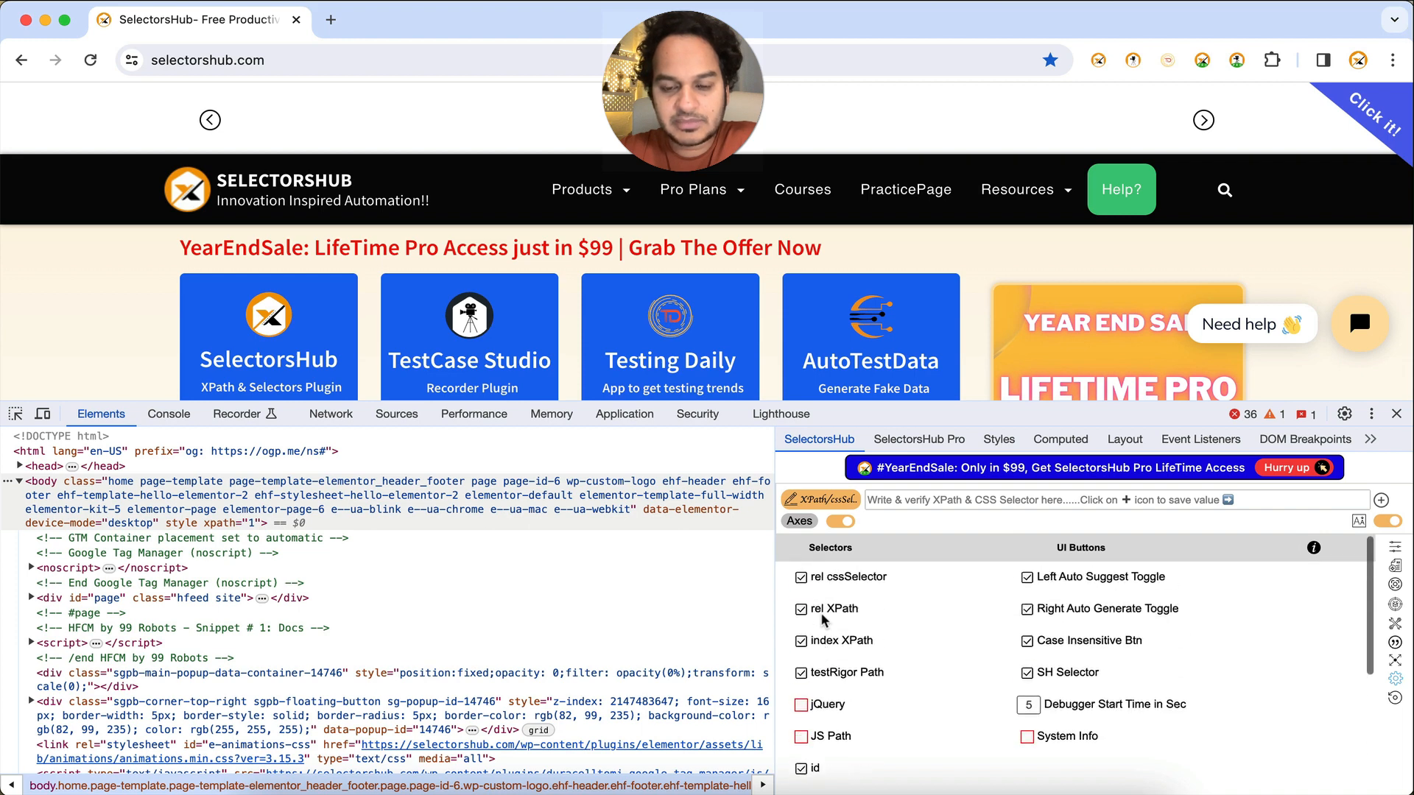
click(1396, 681)
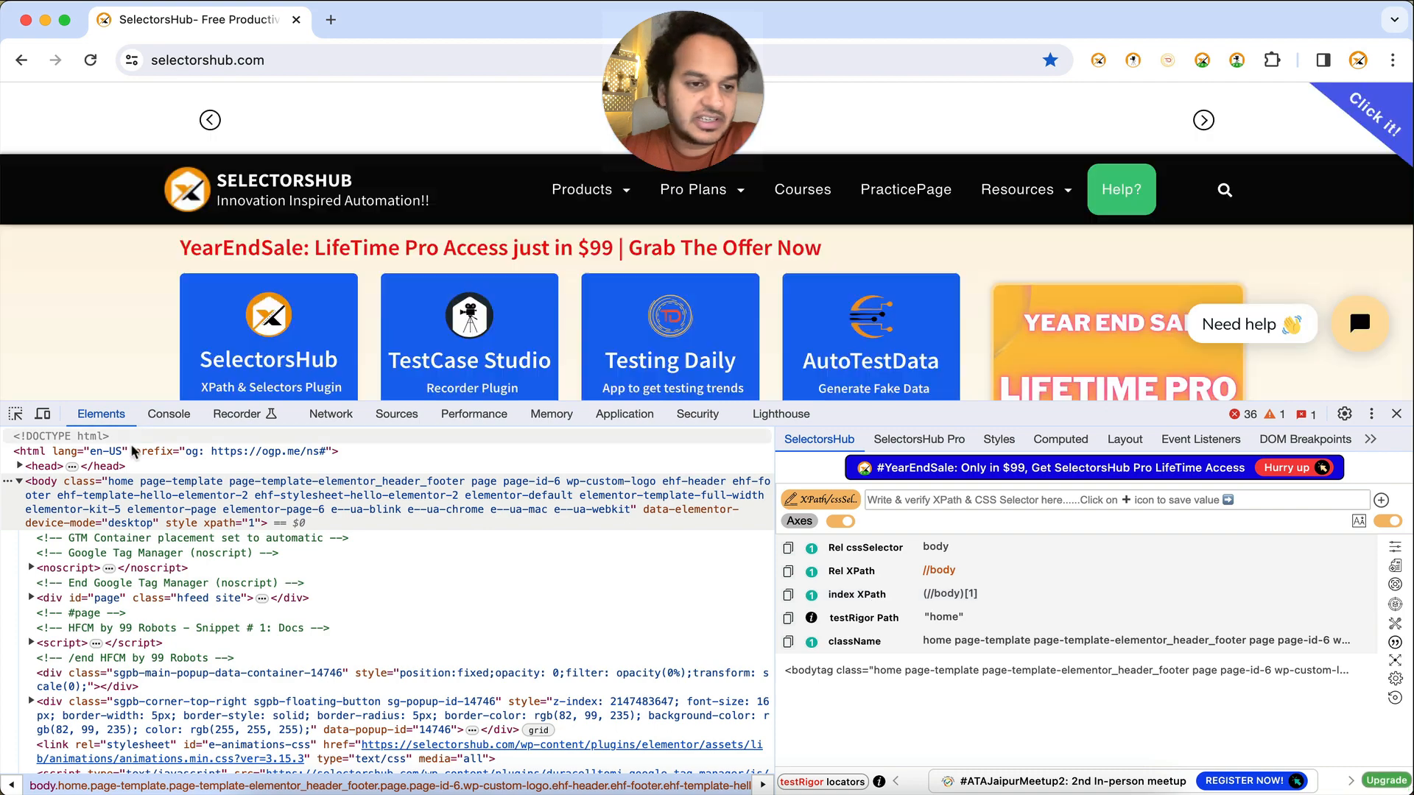
- Inspect the Courses link in the site navigation to generate its selectors, and follow the PracticePage link
click(16, 414)
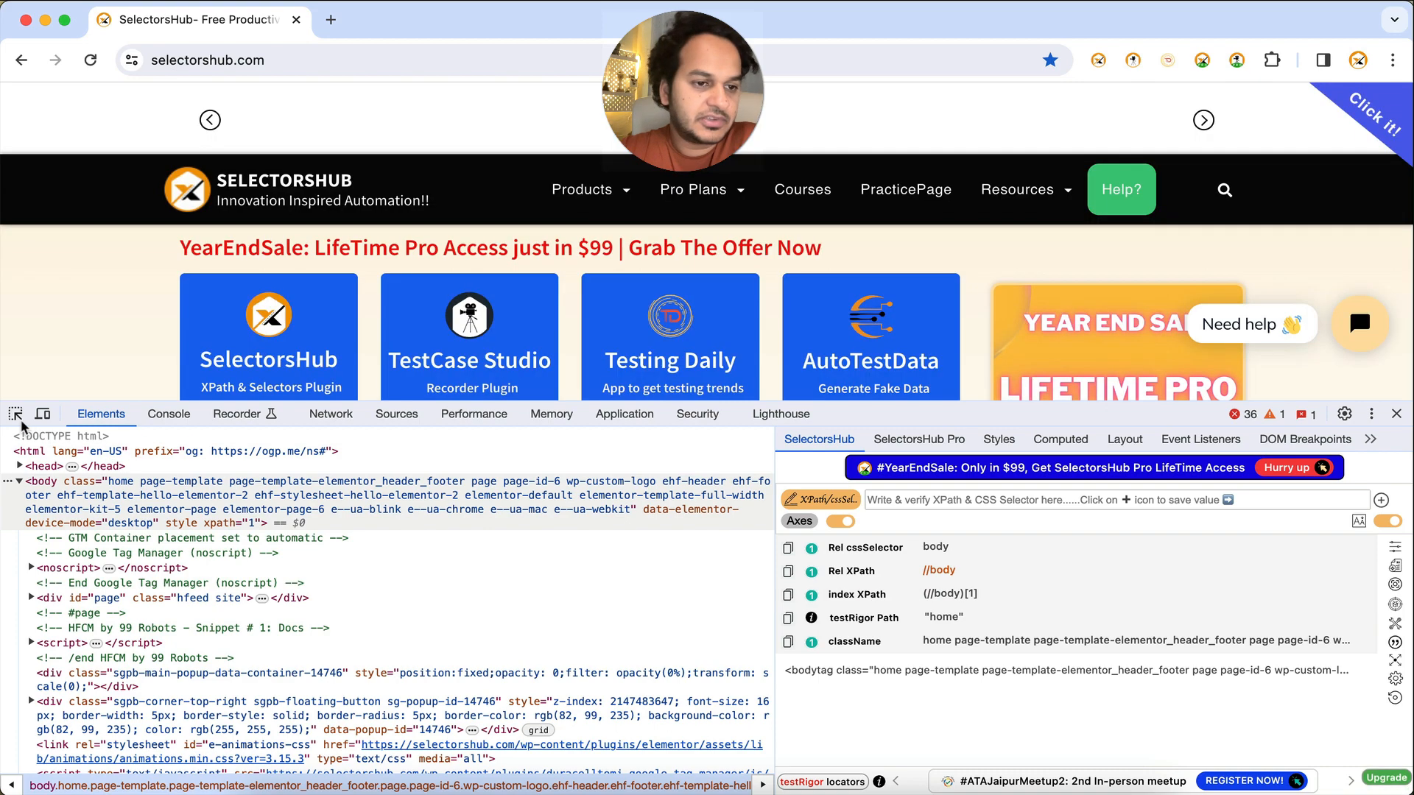
click(817, 194)
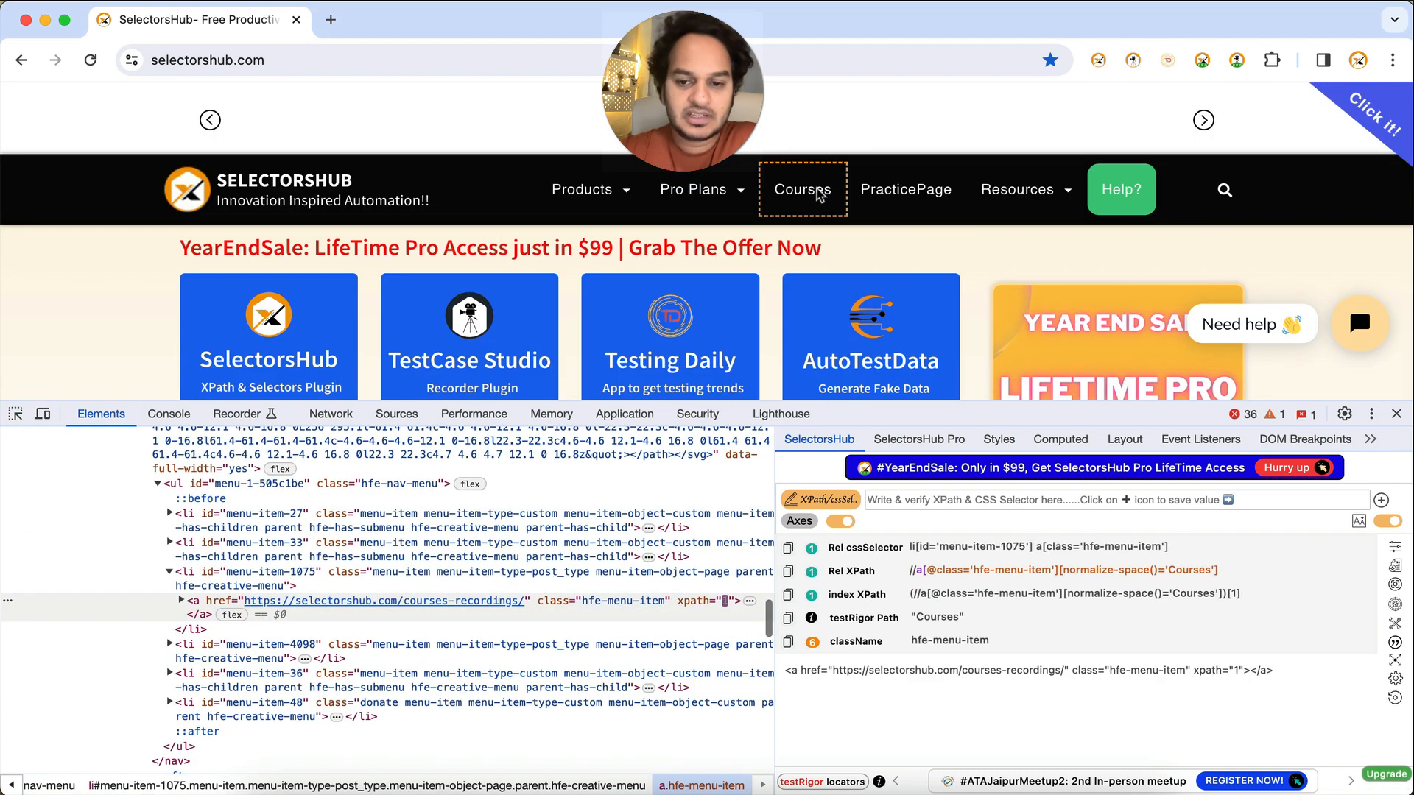
click(893, 193)
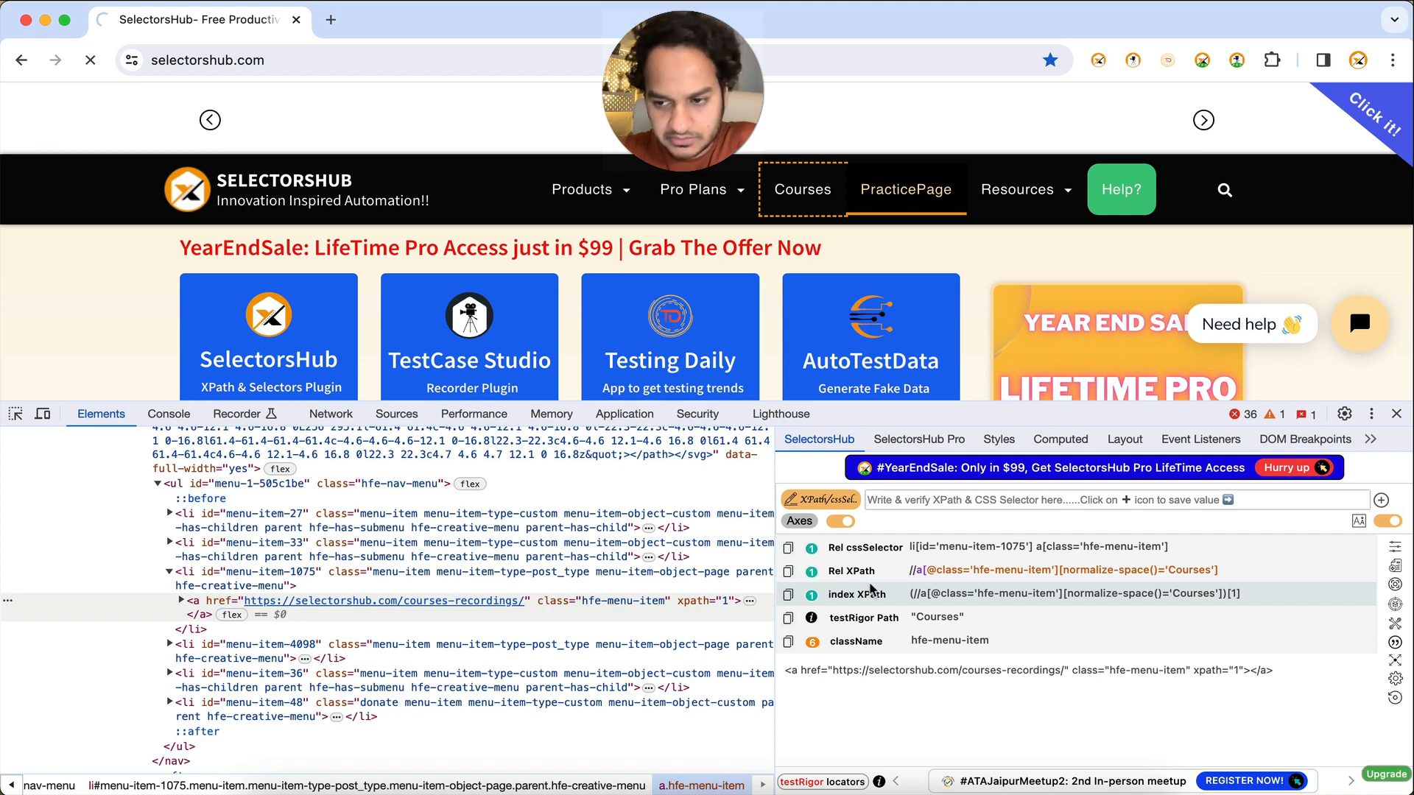
- Disable the index XPath and testRigor Path selectors in the UI customization settings
click(1396, 683)
scroll(889, 629, down, 2)
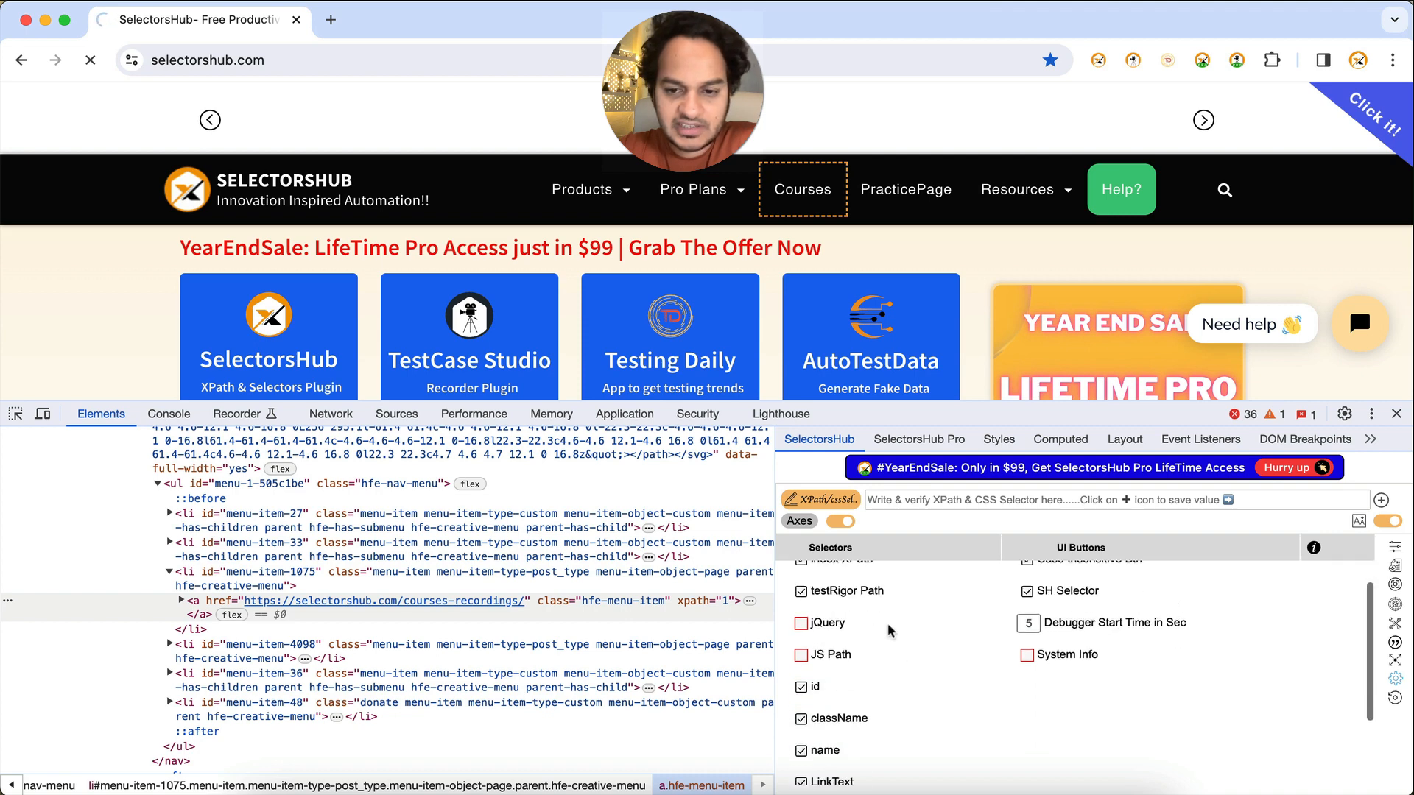
scroll(889, 629, down, 3)
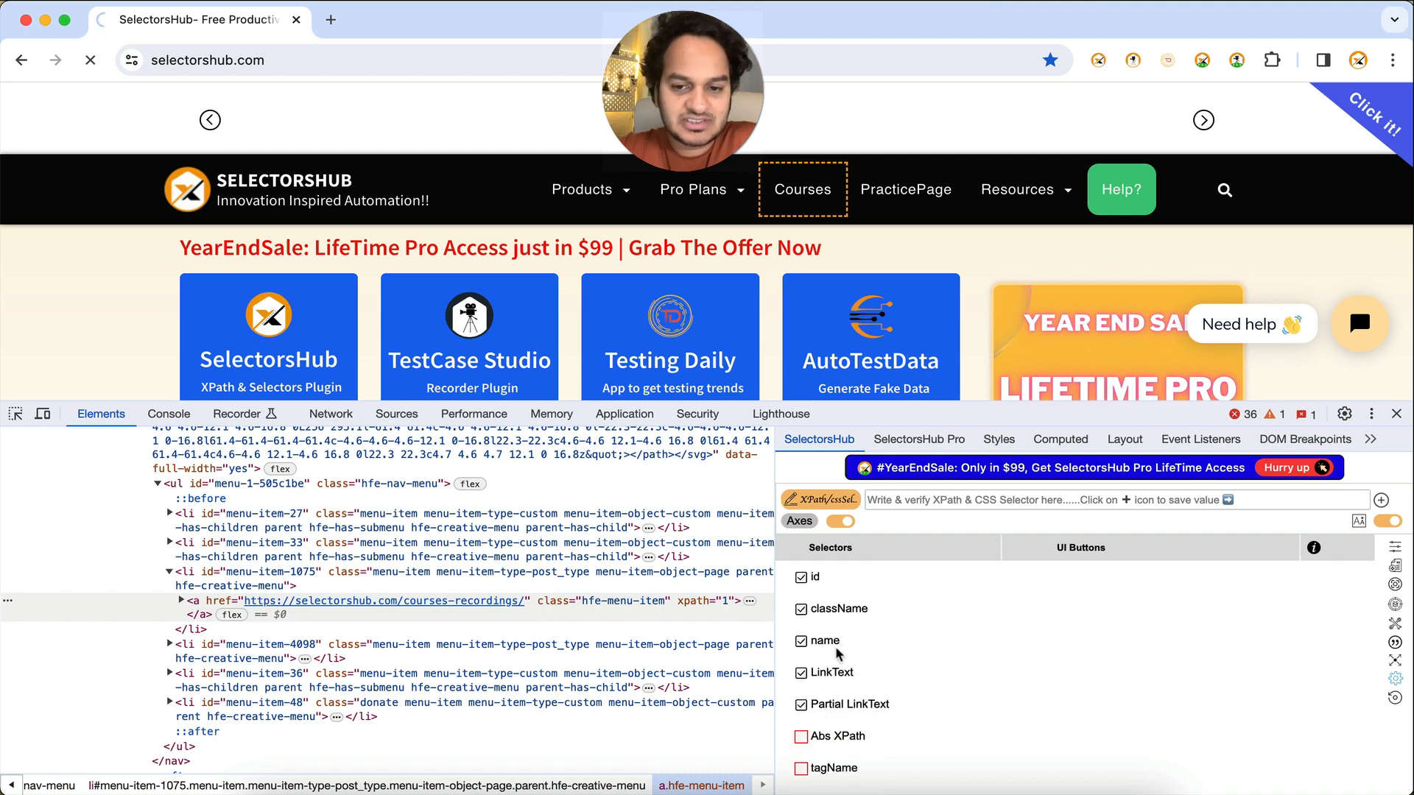
scroll(837, 653, up, 1)
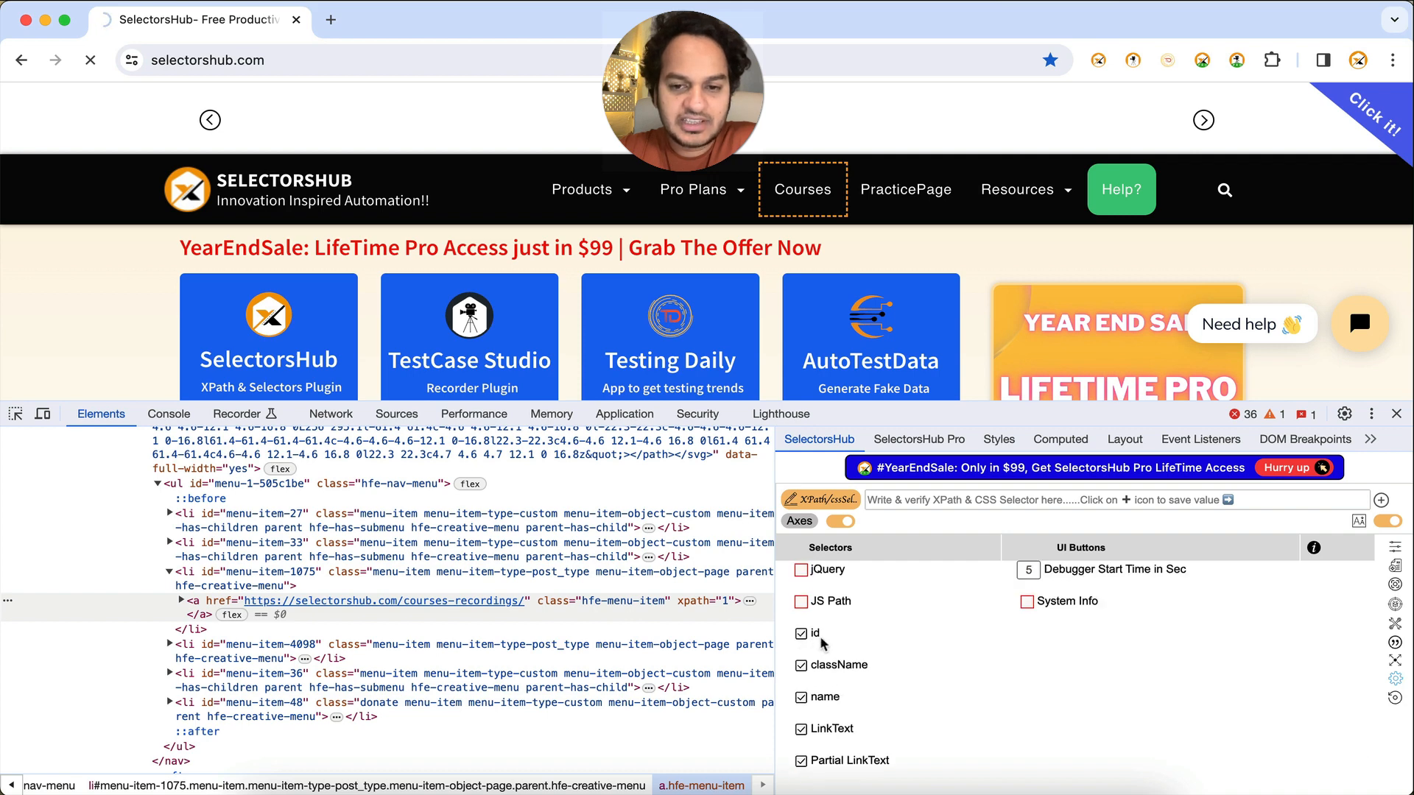
scroll(822, 643, up, 2)
scroll(819, 655, down, 1)
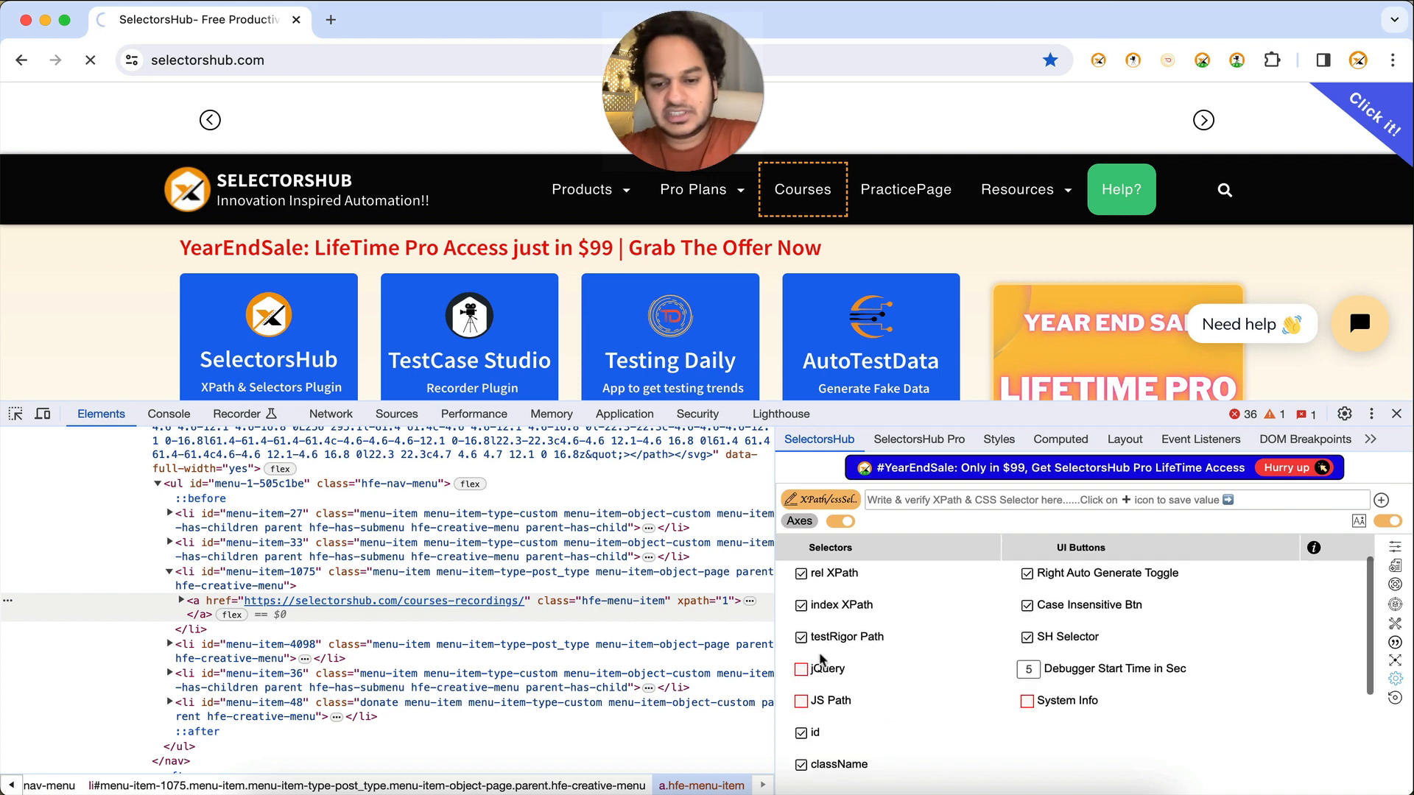
scroll(822, 657, up, 1)
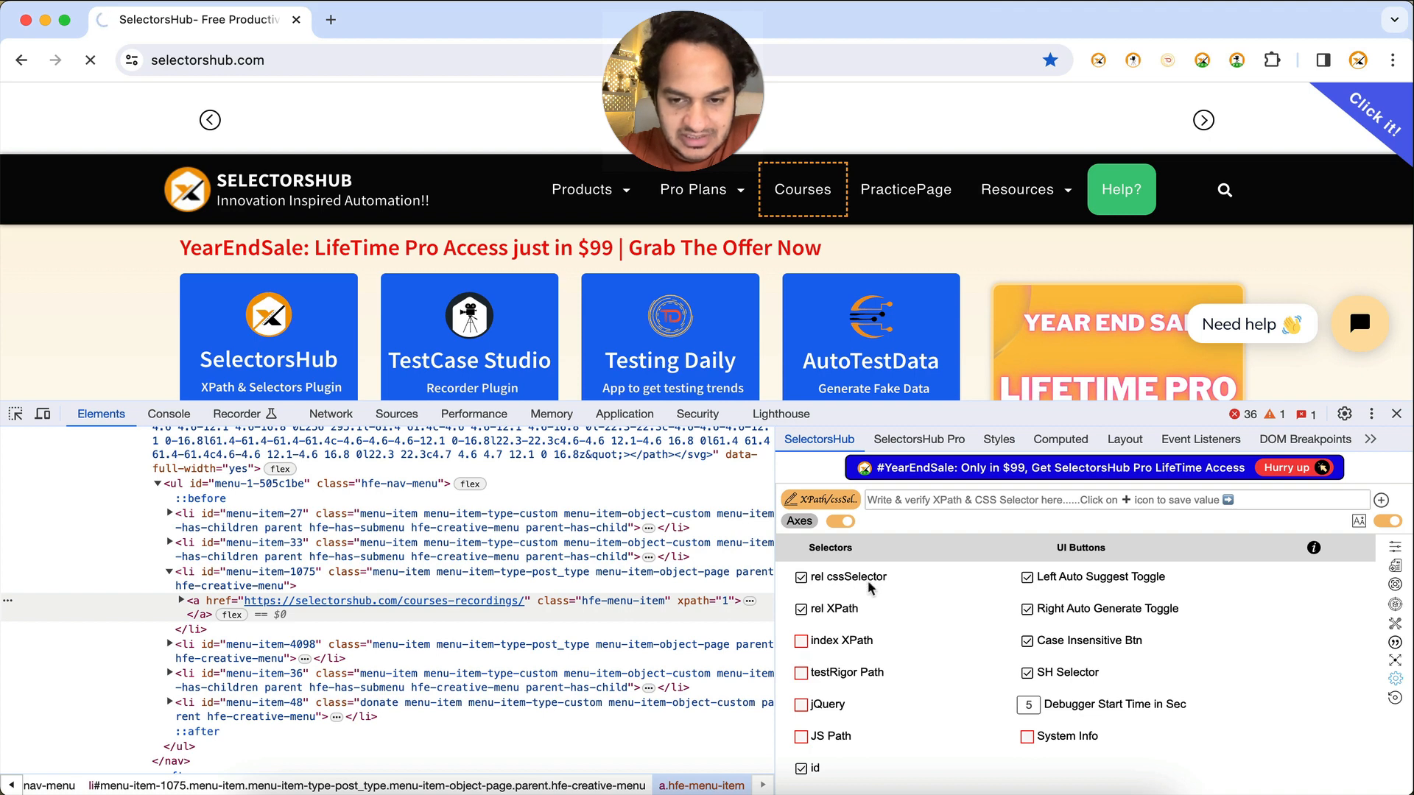
- Disable the className, LinkText and Partial LinkText selectors, and close the UI customization settings
scroll(838, 618, down, 3)
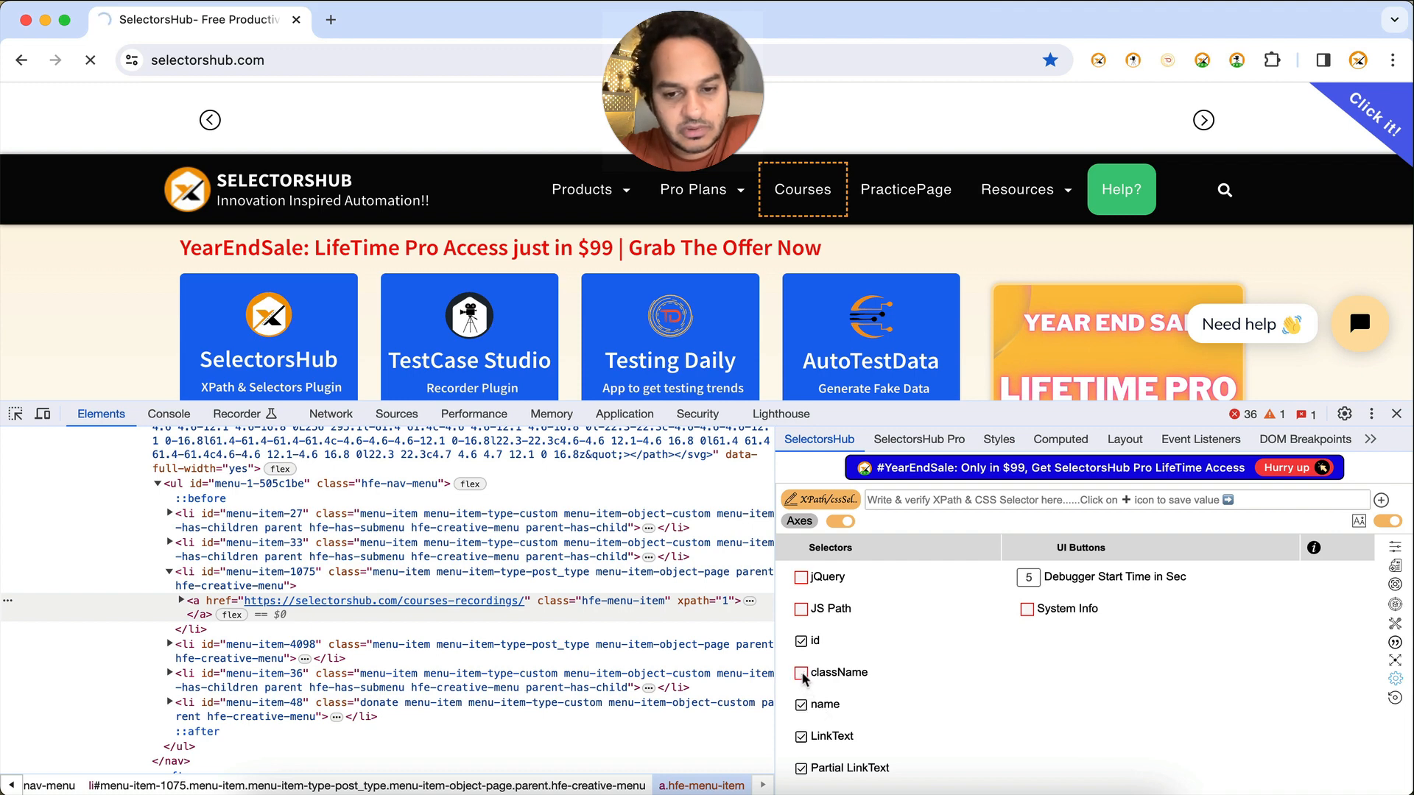
click(801, 737)
scroll(802, 771, down, 2)
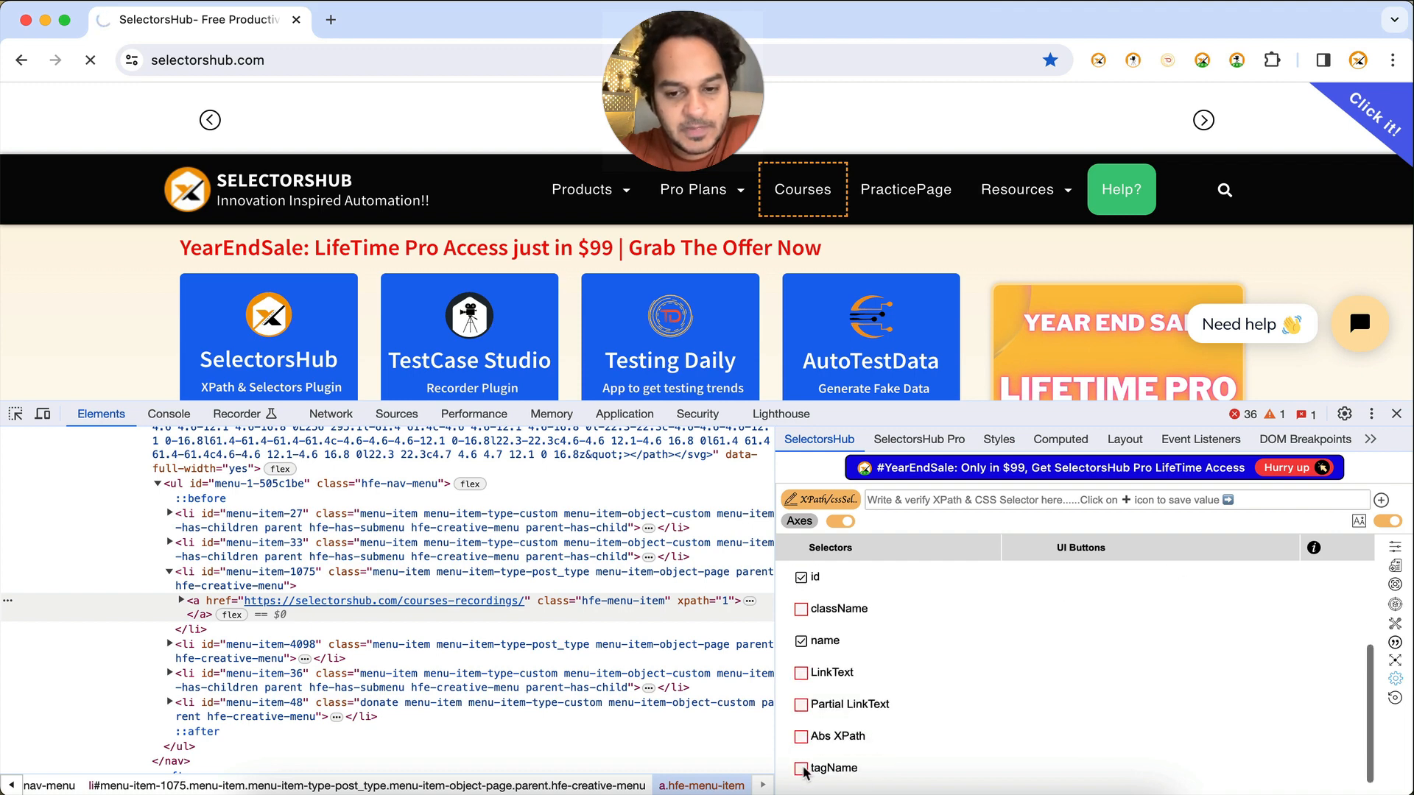
scroll(803, 771, up, 5)
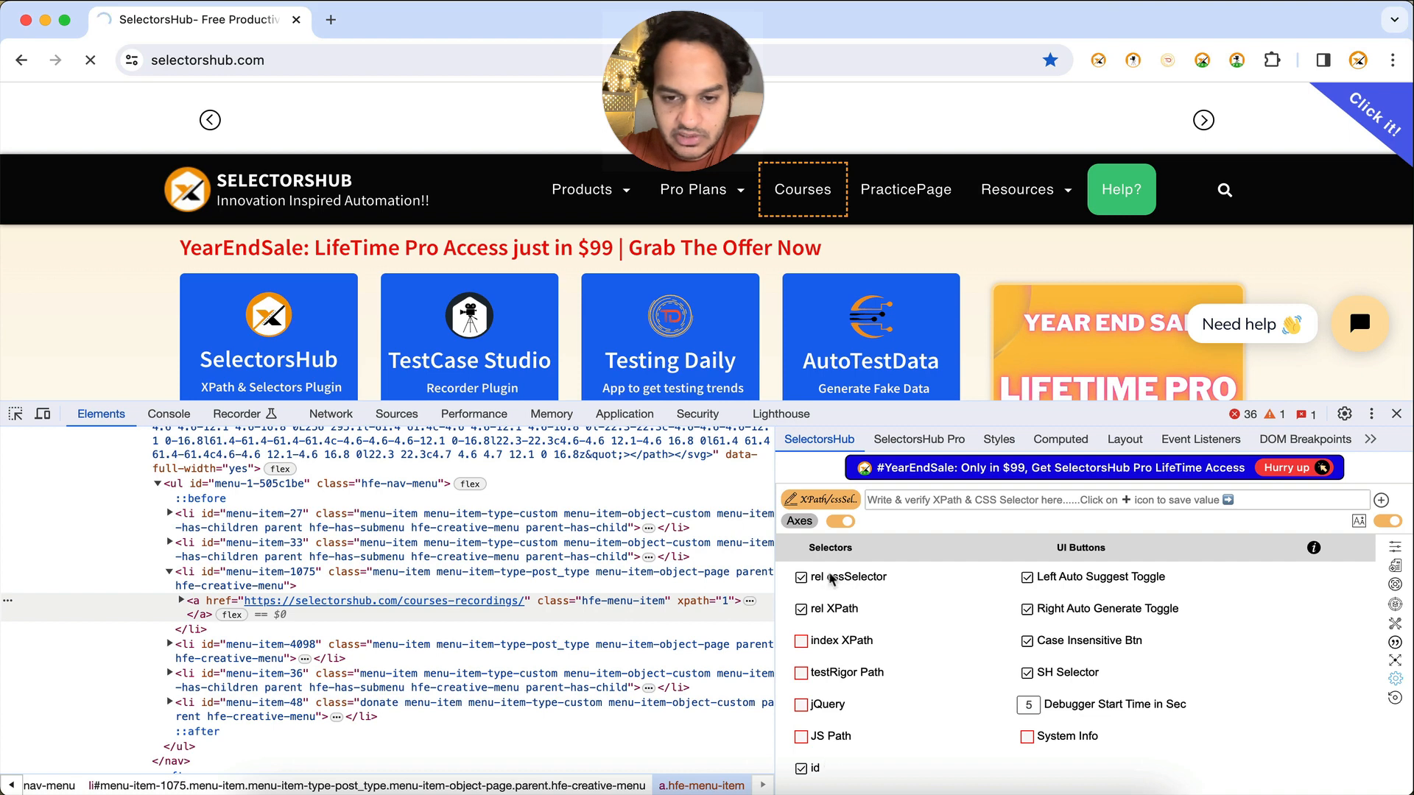
scroll(827, 648, down, 4)
scroll(839, 695, up, 5)
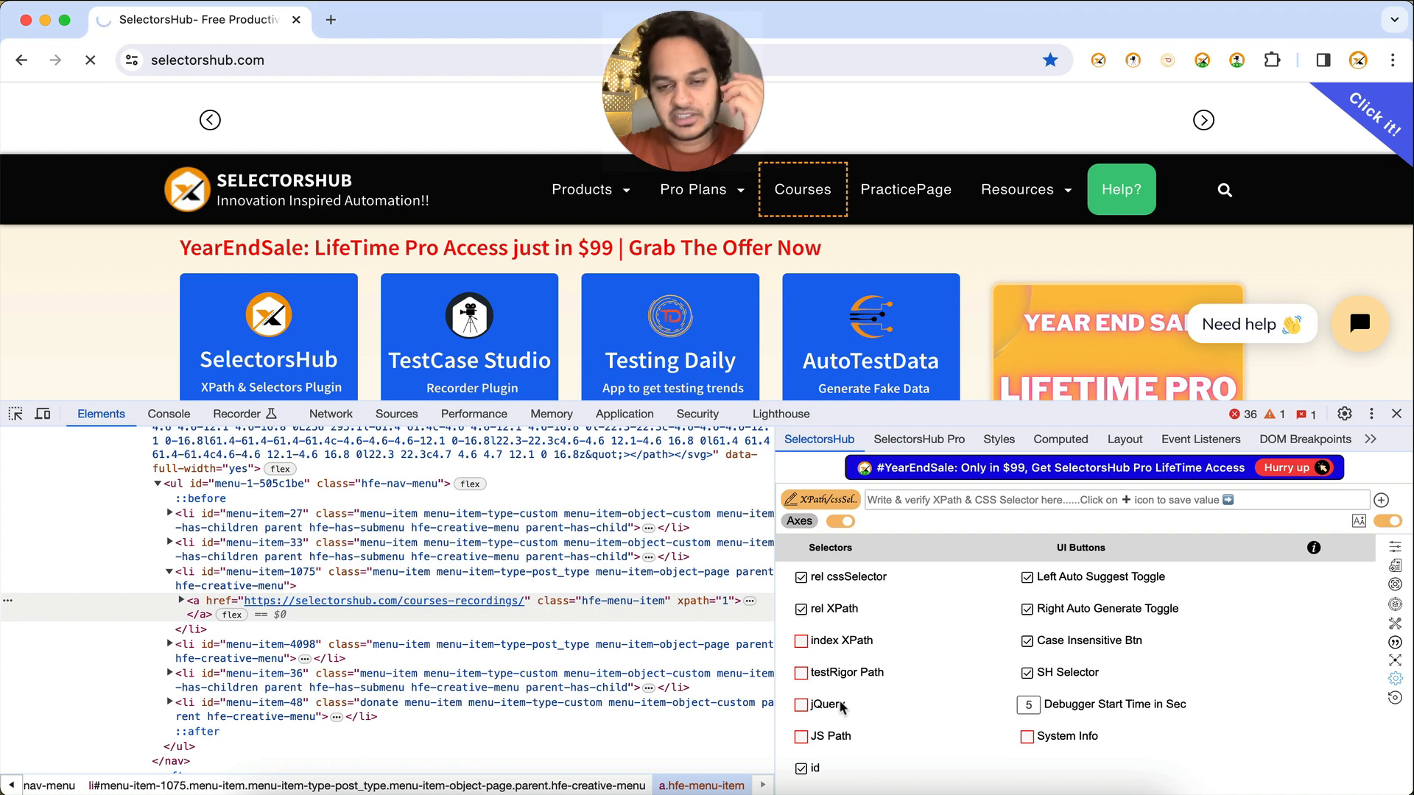
click(1395, 678)
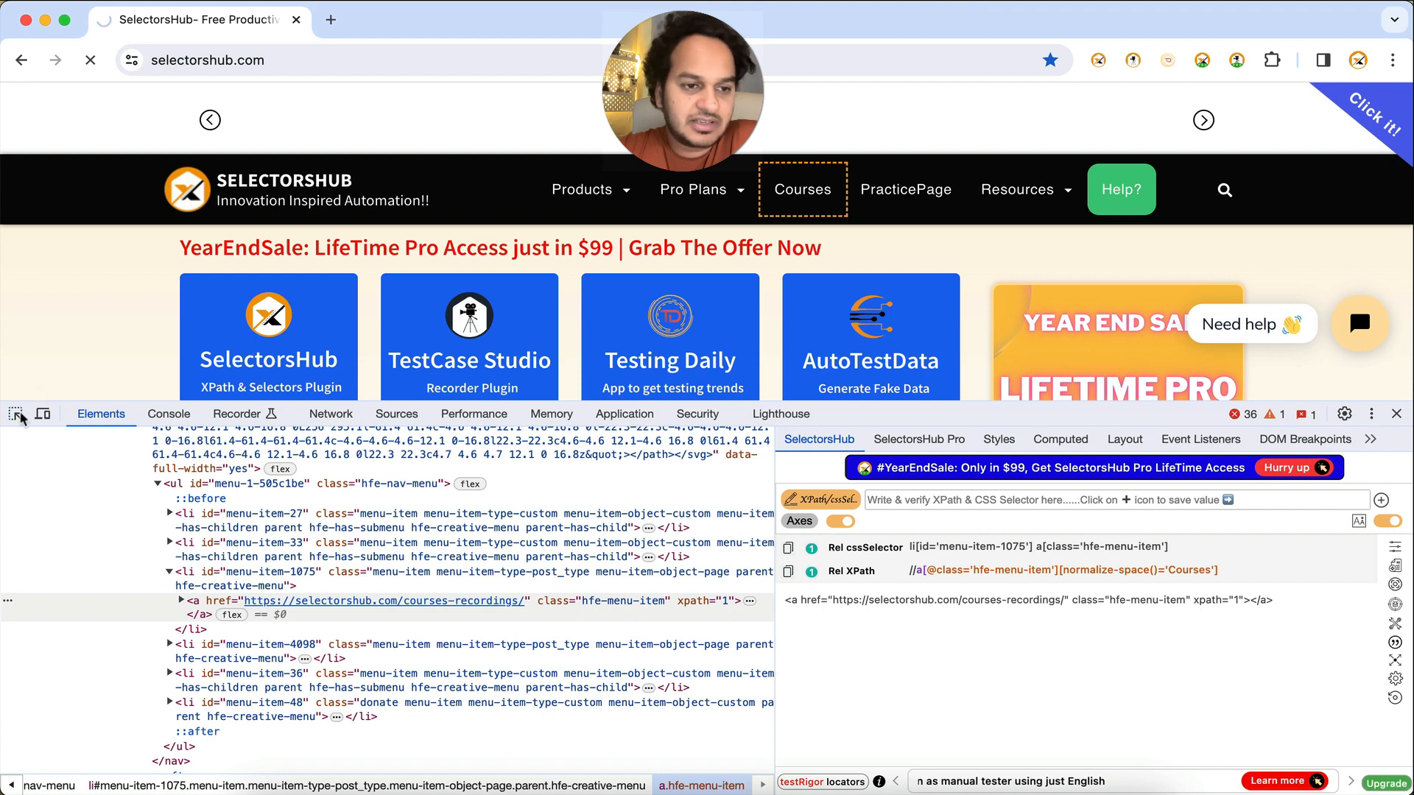
- Try to inspect the search icon in the site navigation, and open the PracticePage link
click(1218, 204)
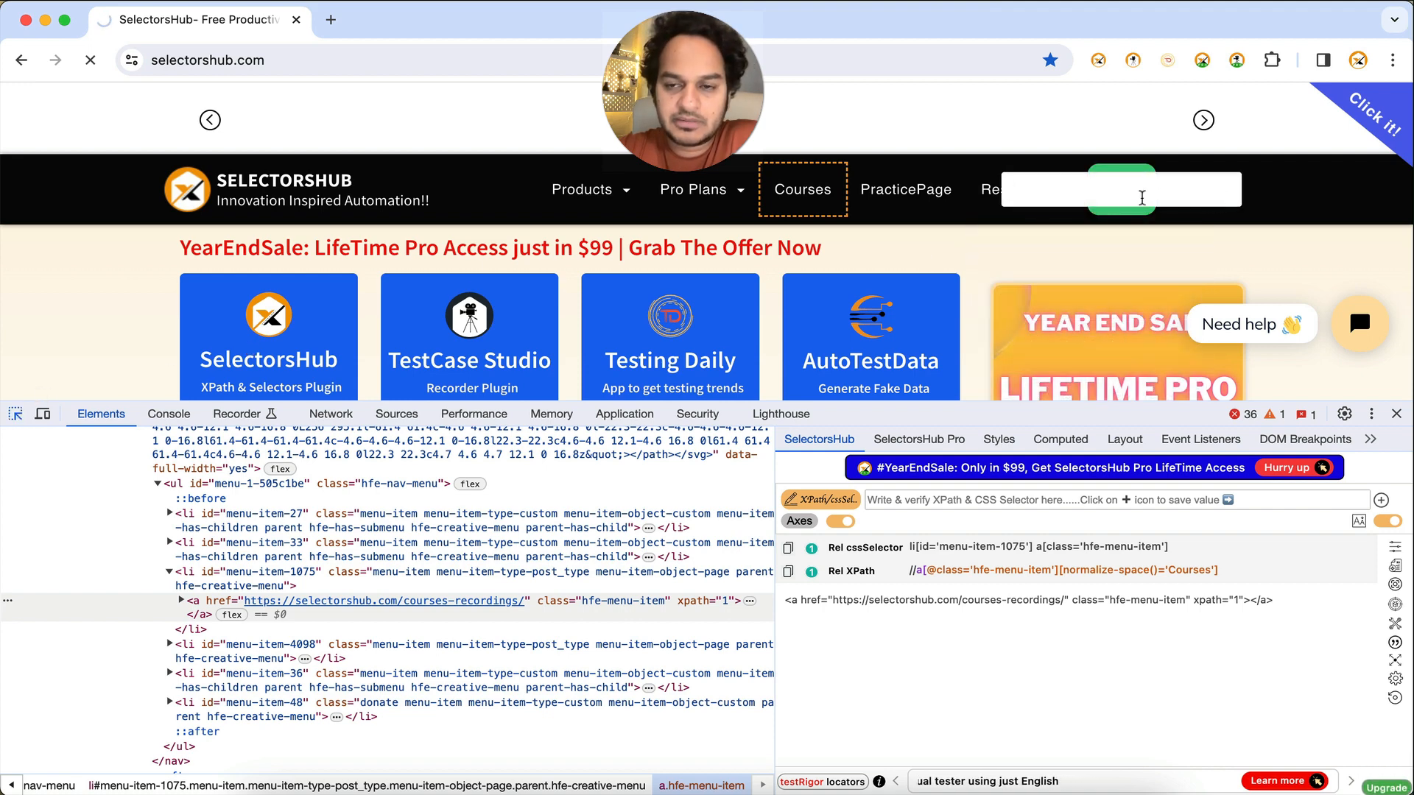
mouse_move(987, 196)
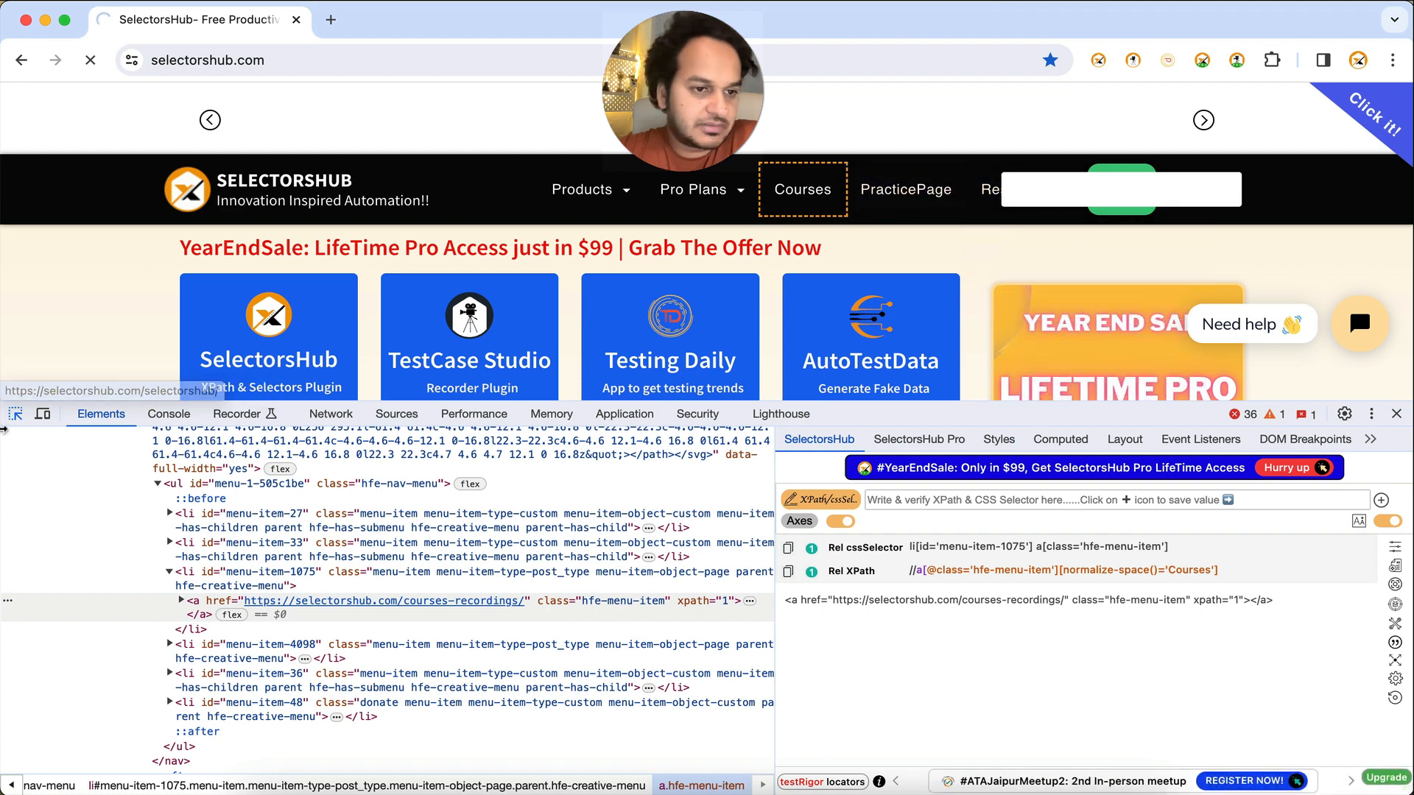
click(6, 432)
click(14, 416)
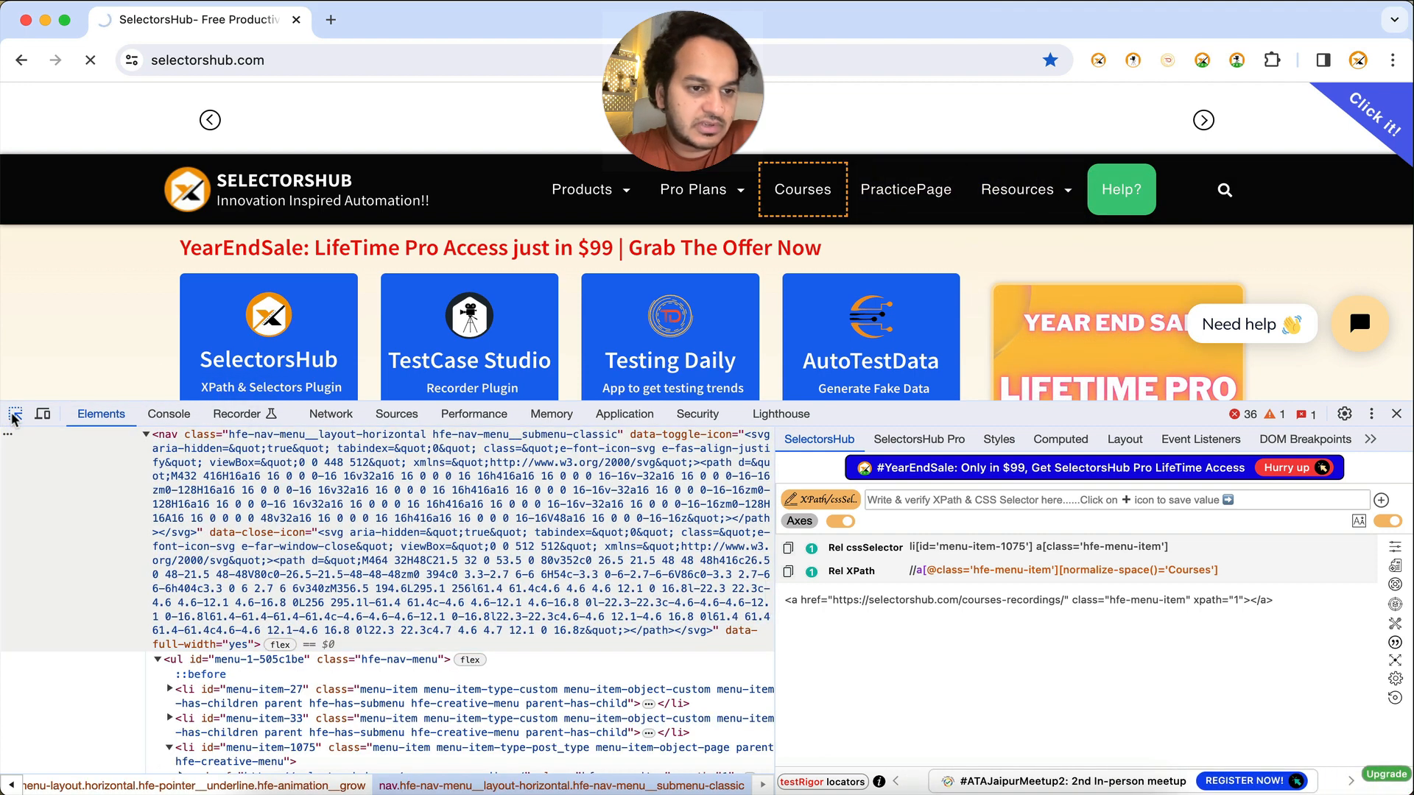
click(905, 193)
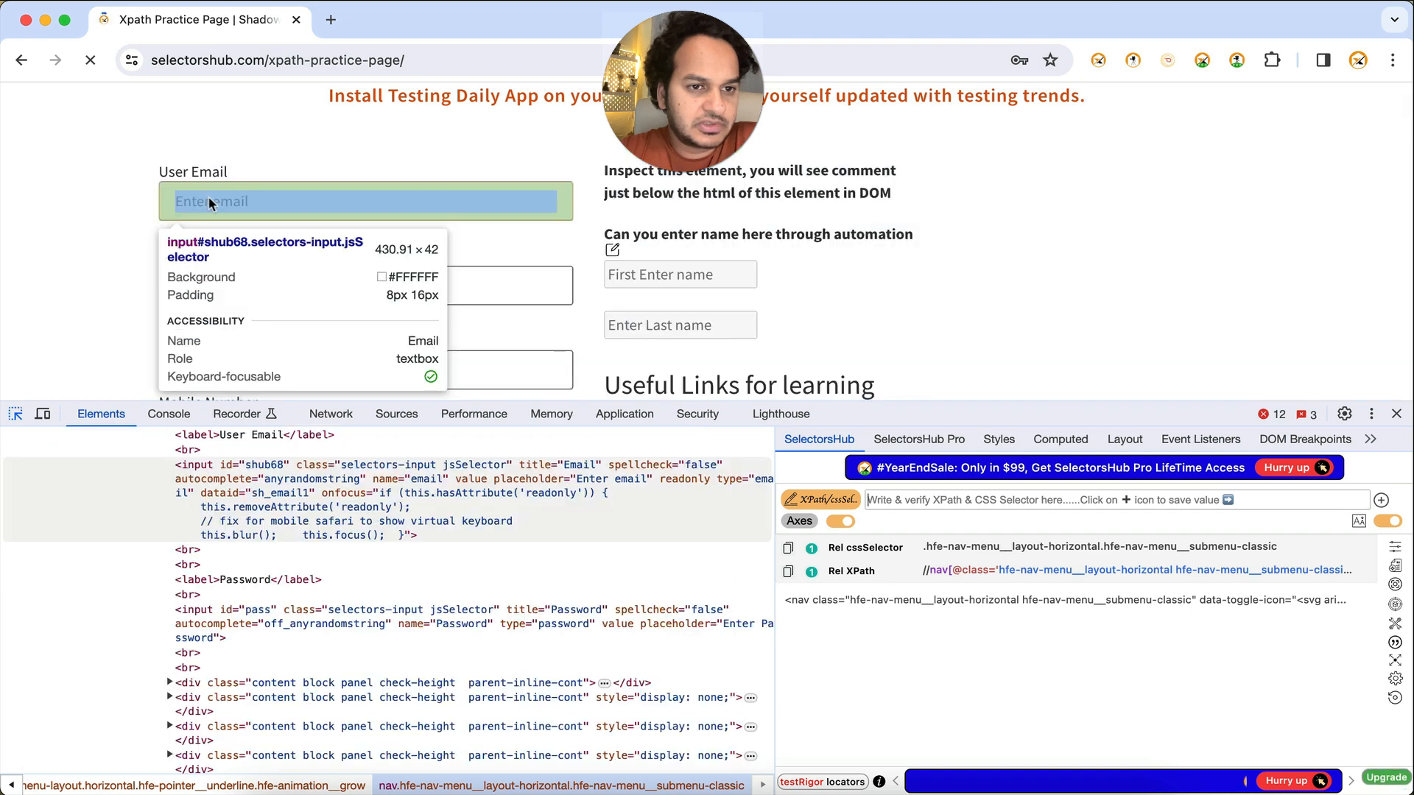
- Inspect the User Email field and the Password label on the practice page to generate their selectors
click(209, 196)
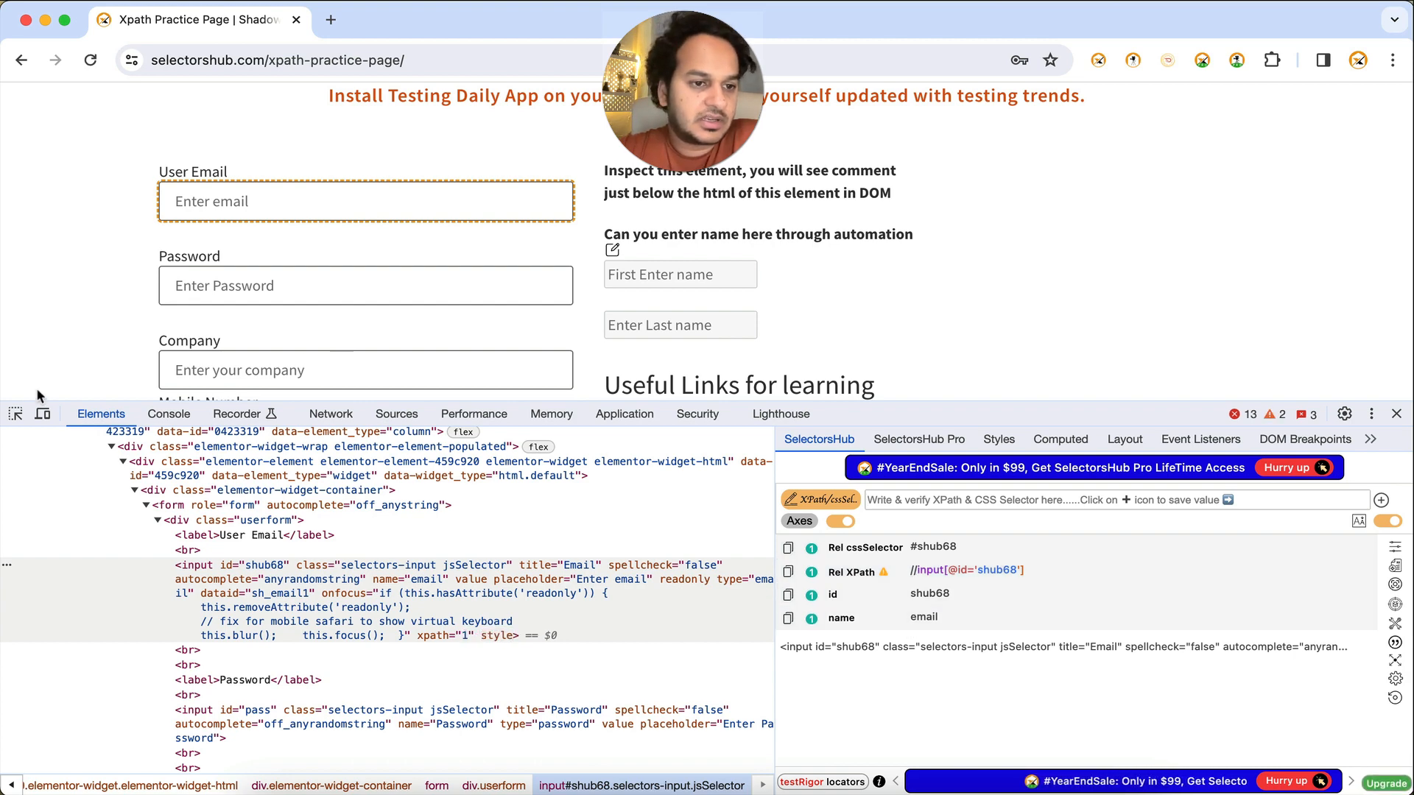
click(15, 414)
click(193, 256)
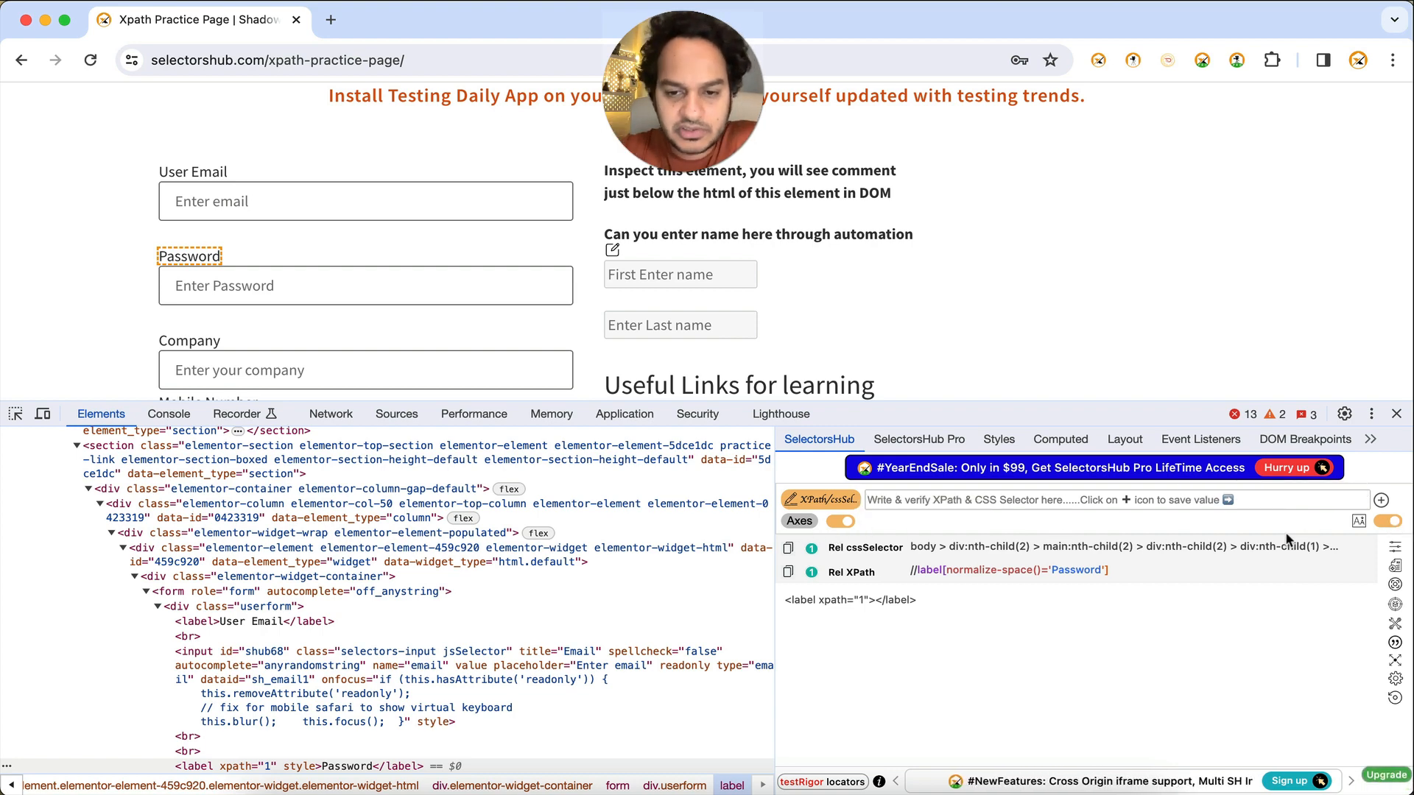
click(14, 413)
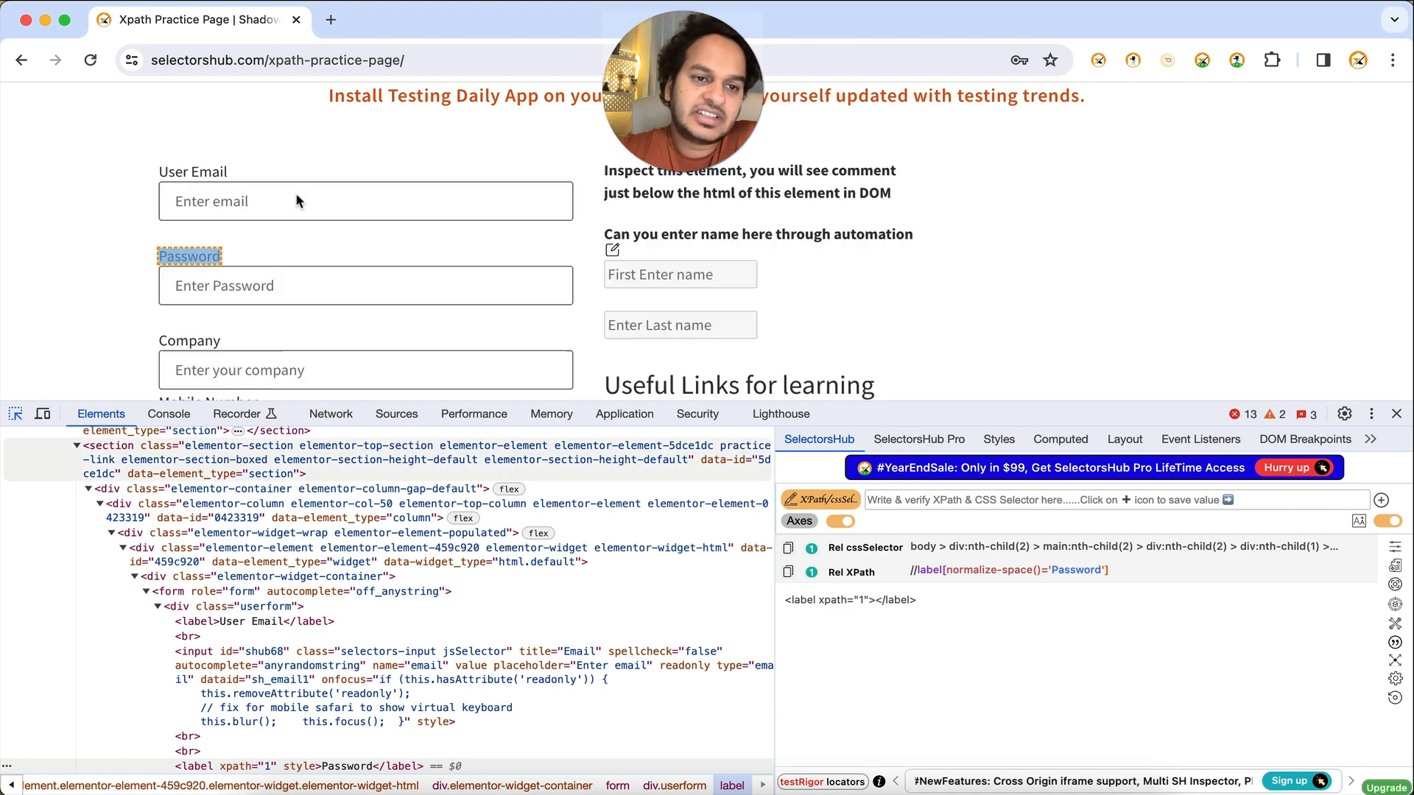
click(382, 194)
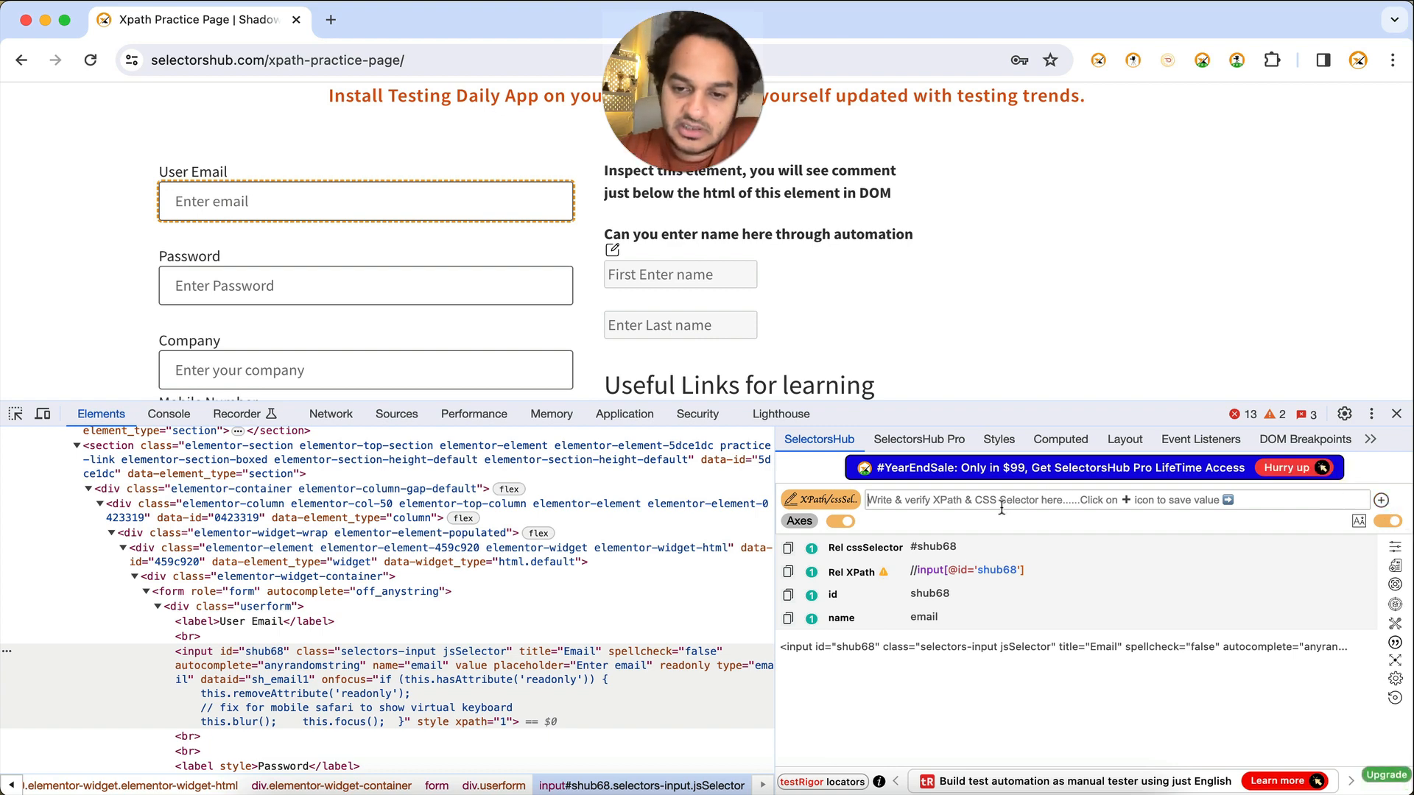
text(//input[)
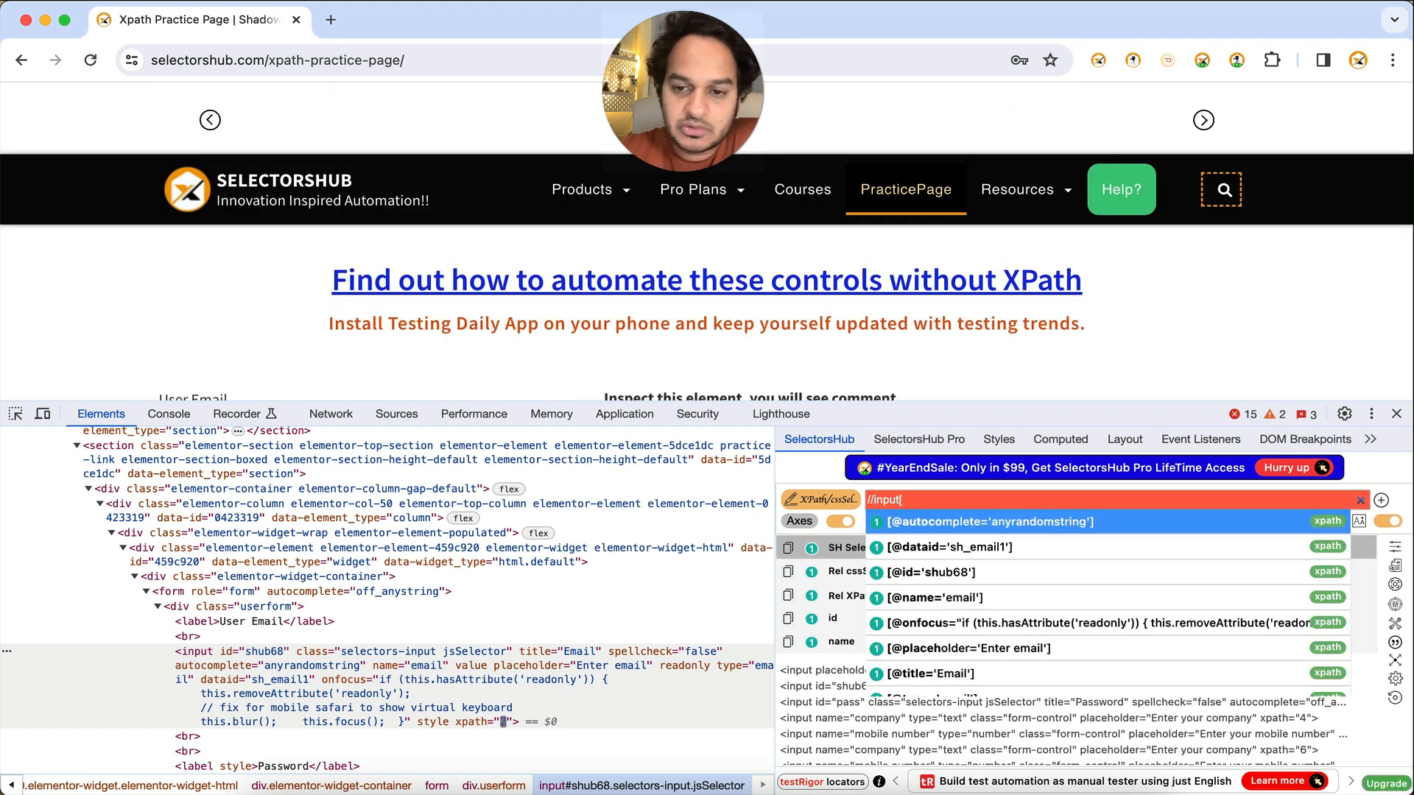
key(Return)
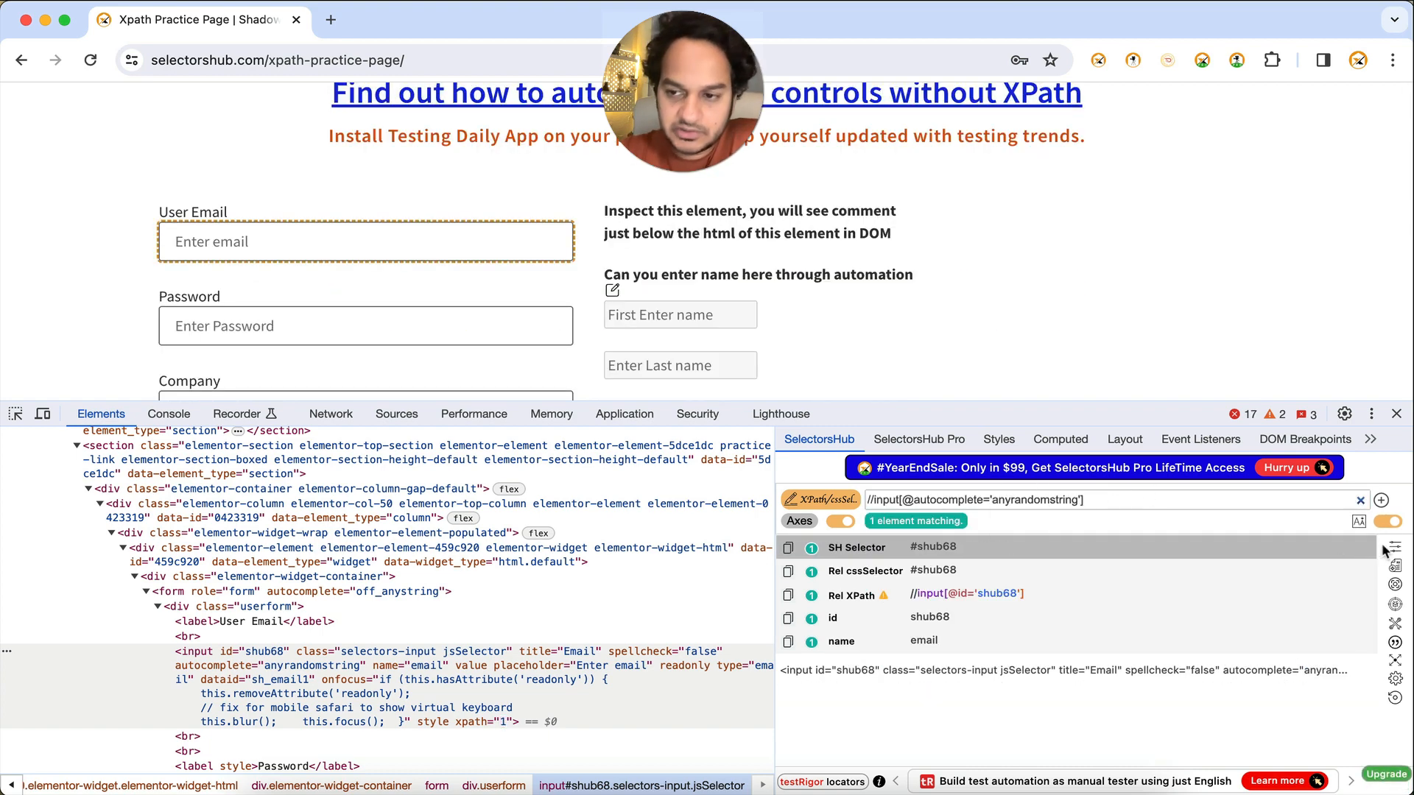
click(1381, 503)
mouse_move(820, 502)
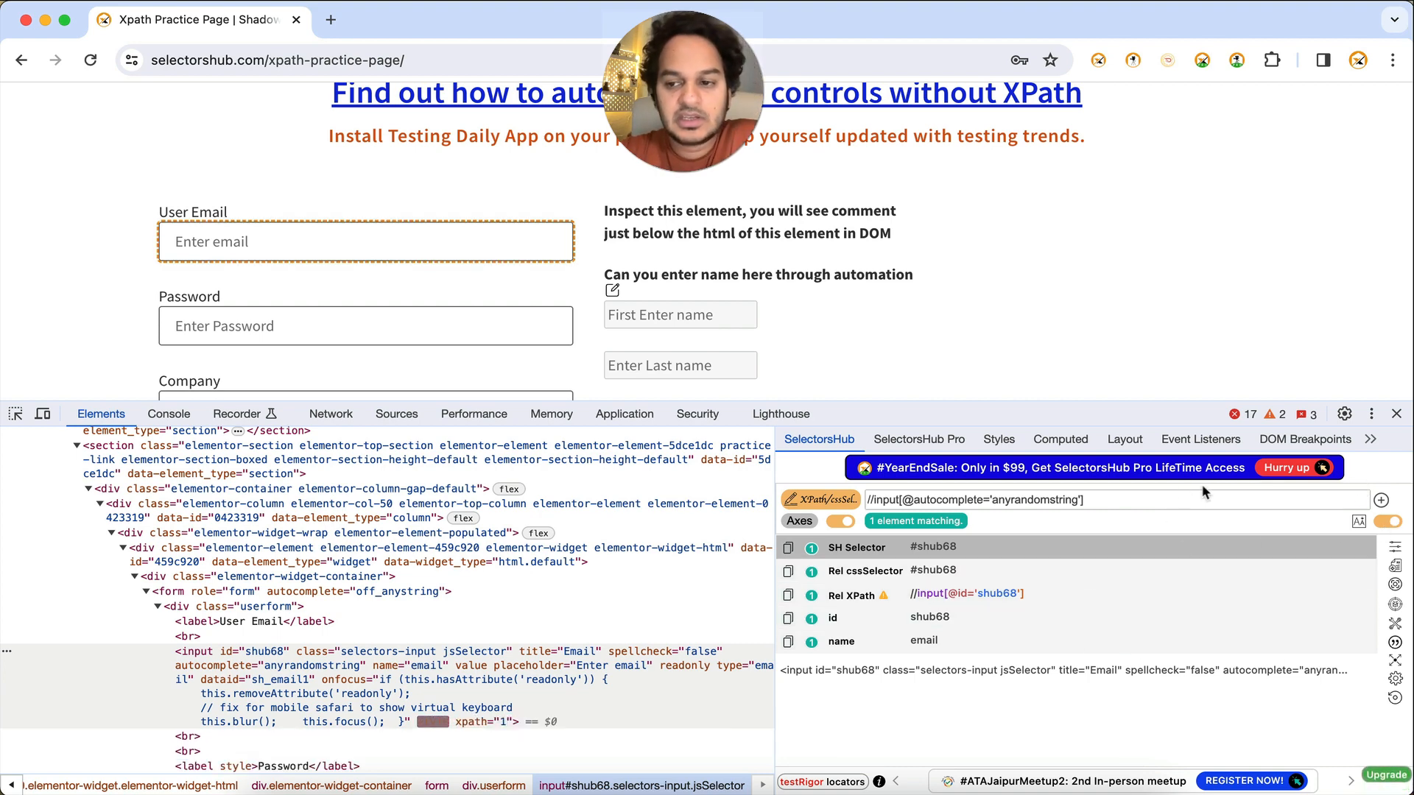
click(1358, 500)
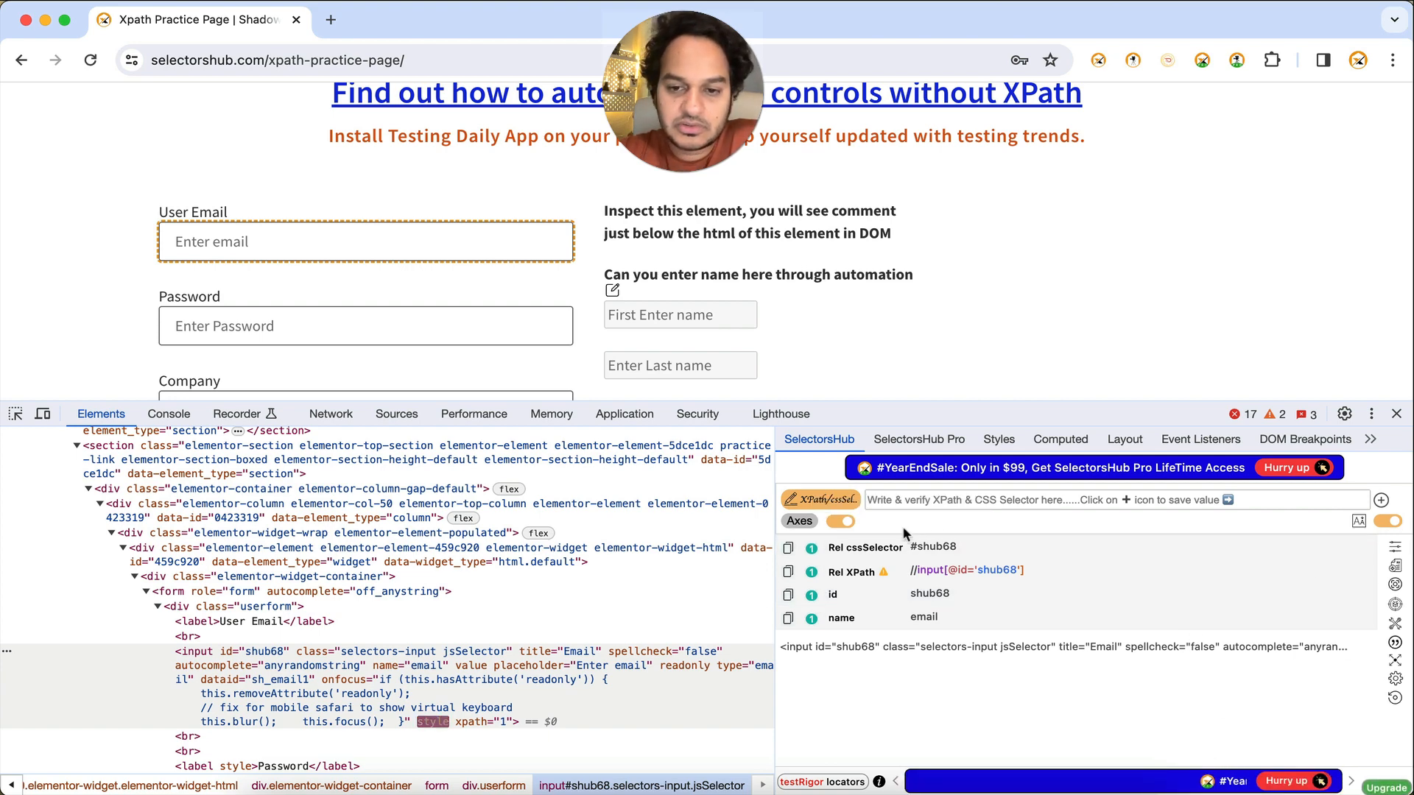
- Check the toggle options in the UI customization settings, and turn off the auto-generated selectors
click(1395, 681)
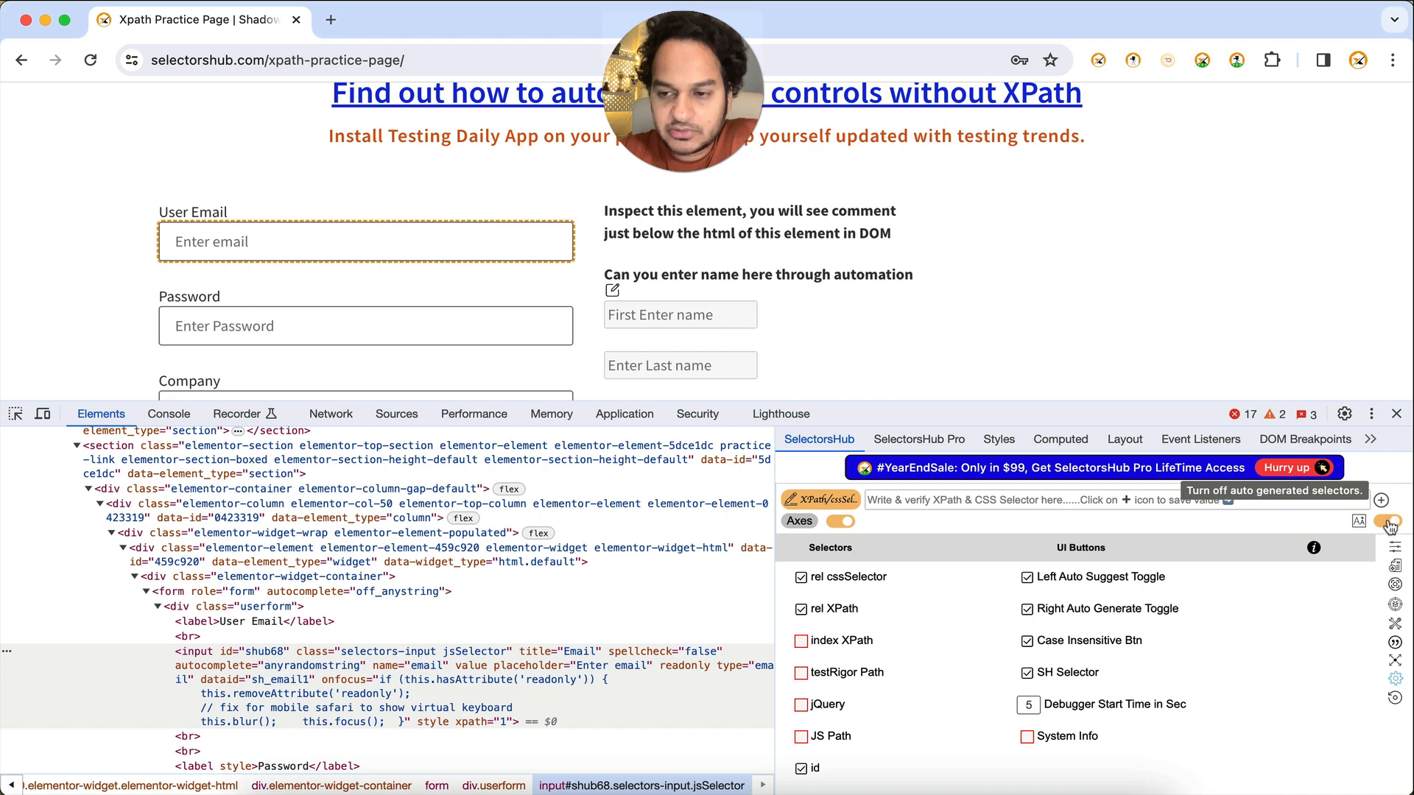
click(1395, 678)
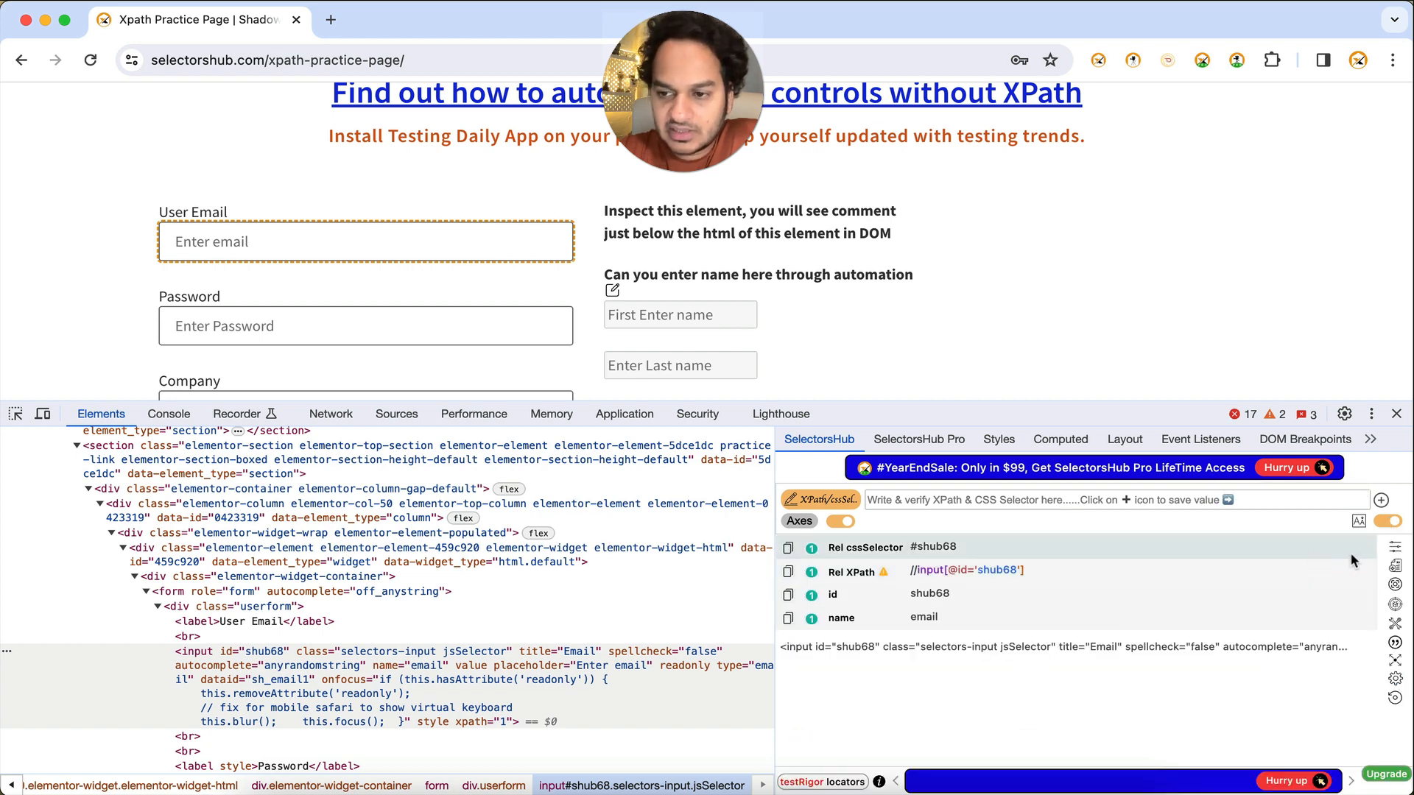
click(1388, 521)
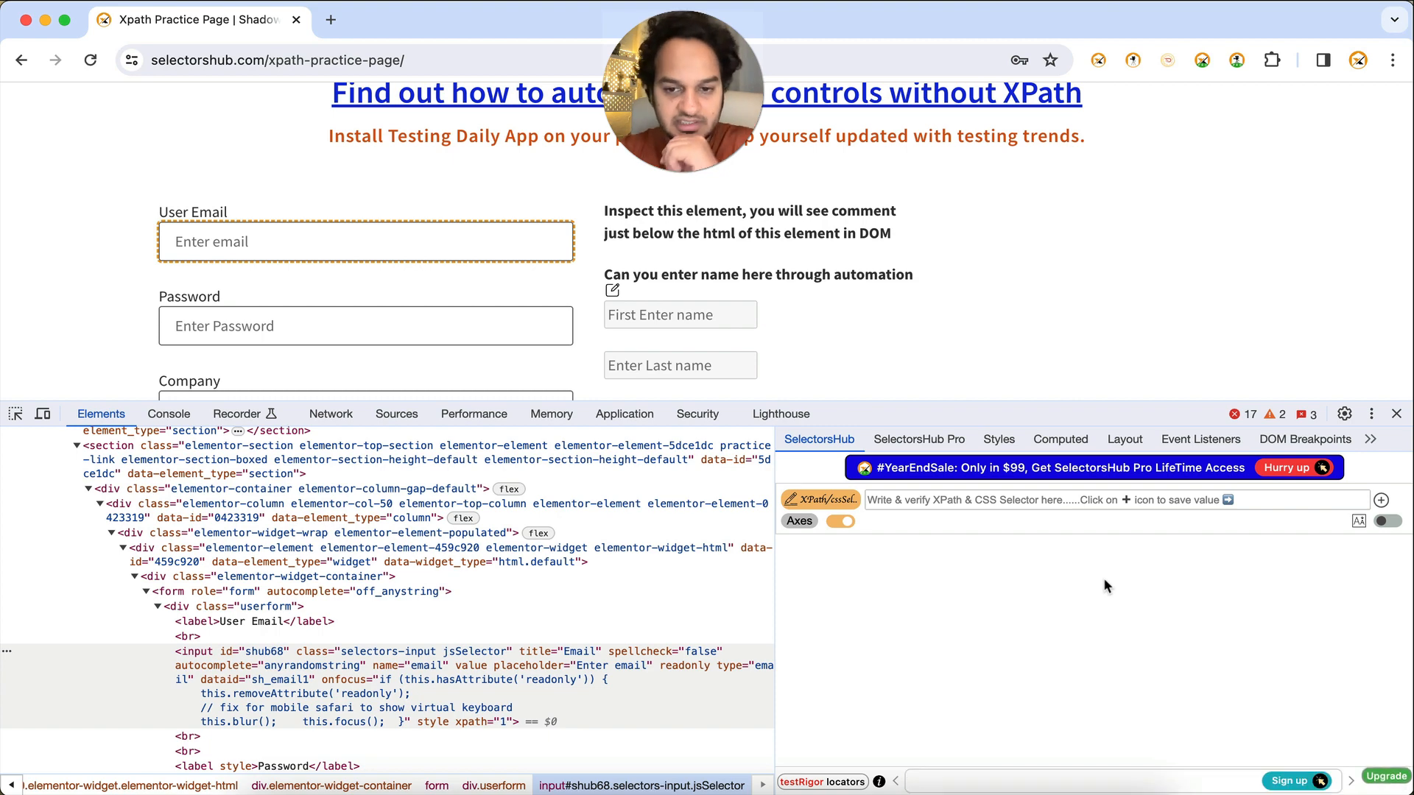
click(888, 501)
text(//)
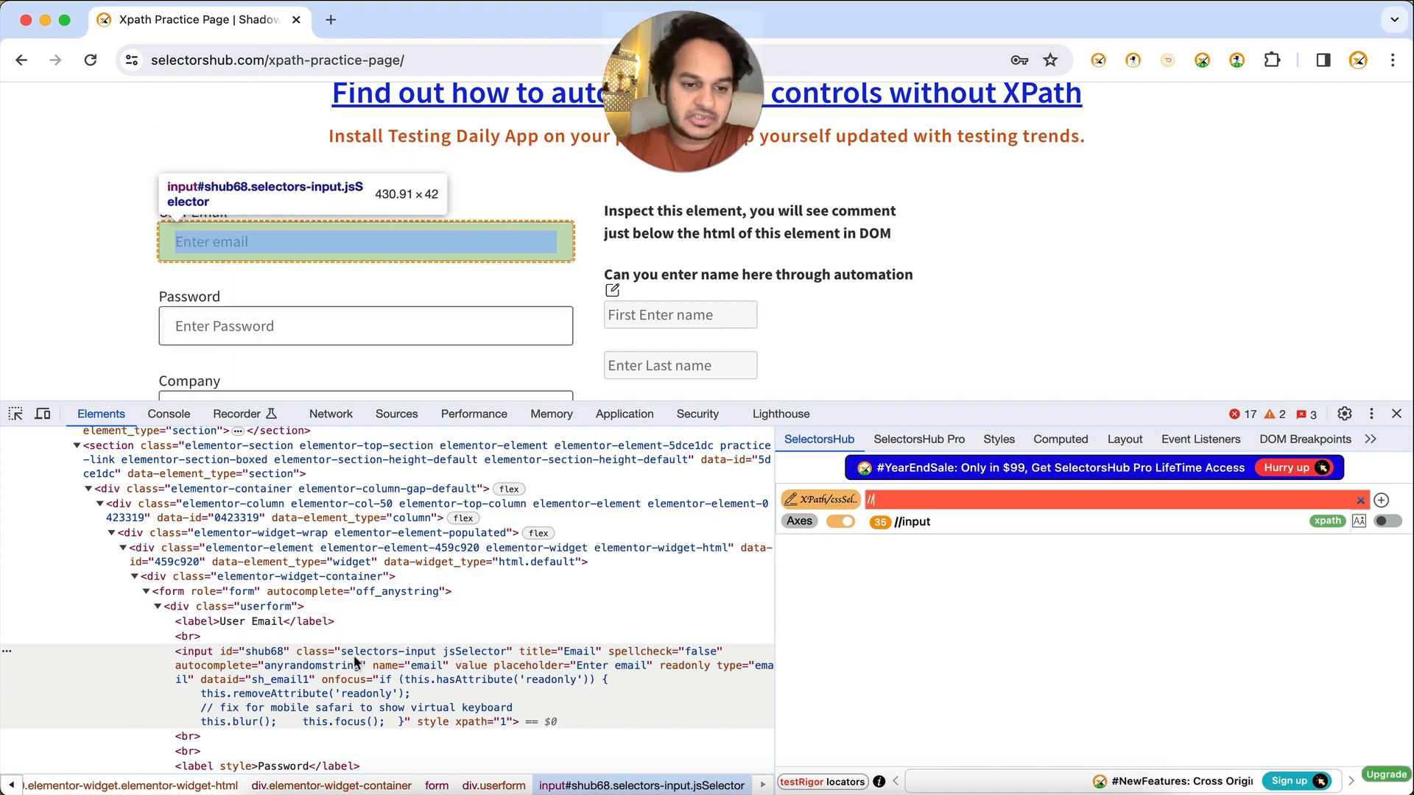
key(super+f)
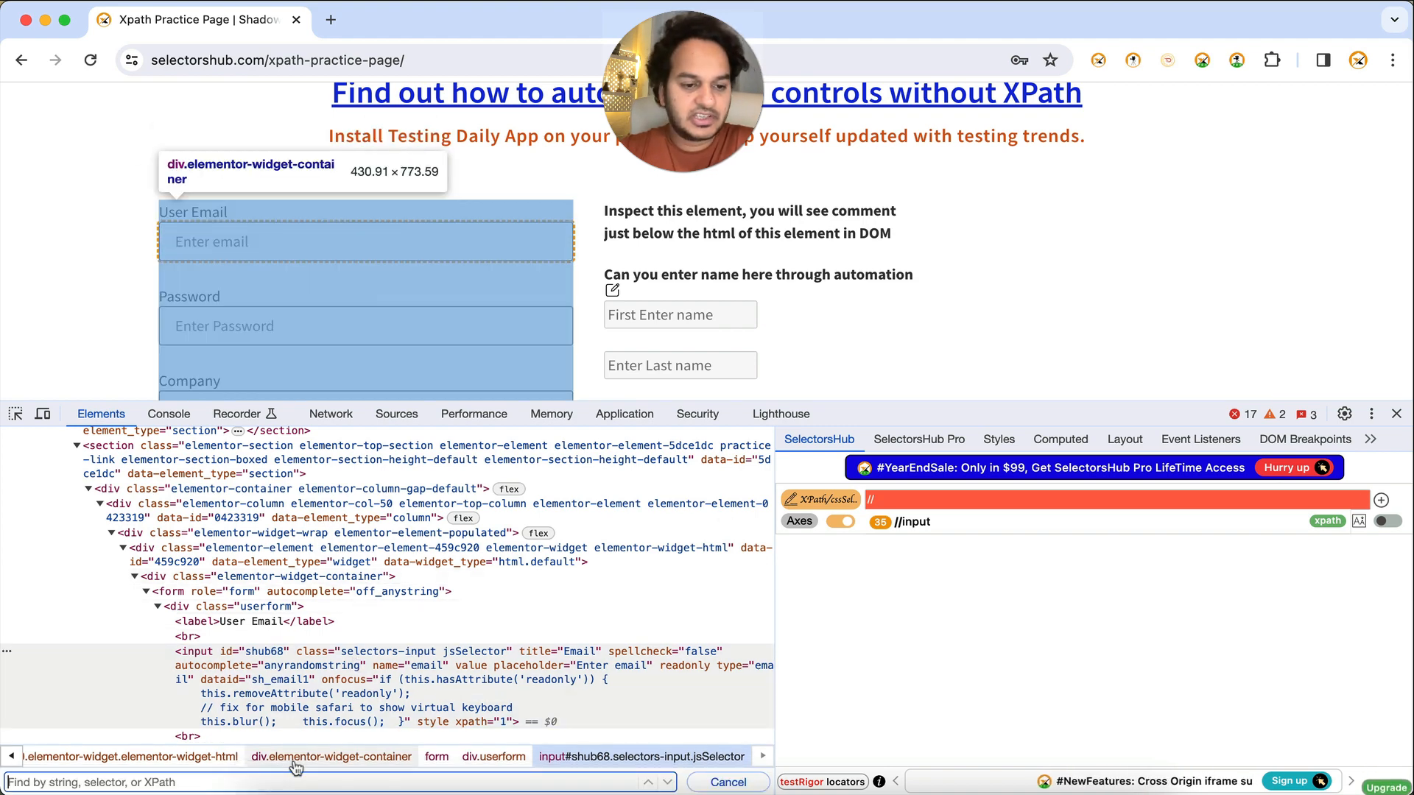
click(967, 497)
text(input[)
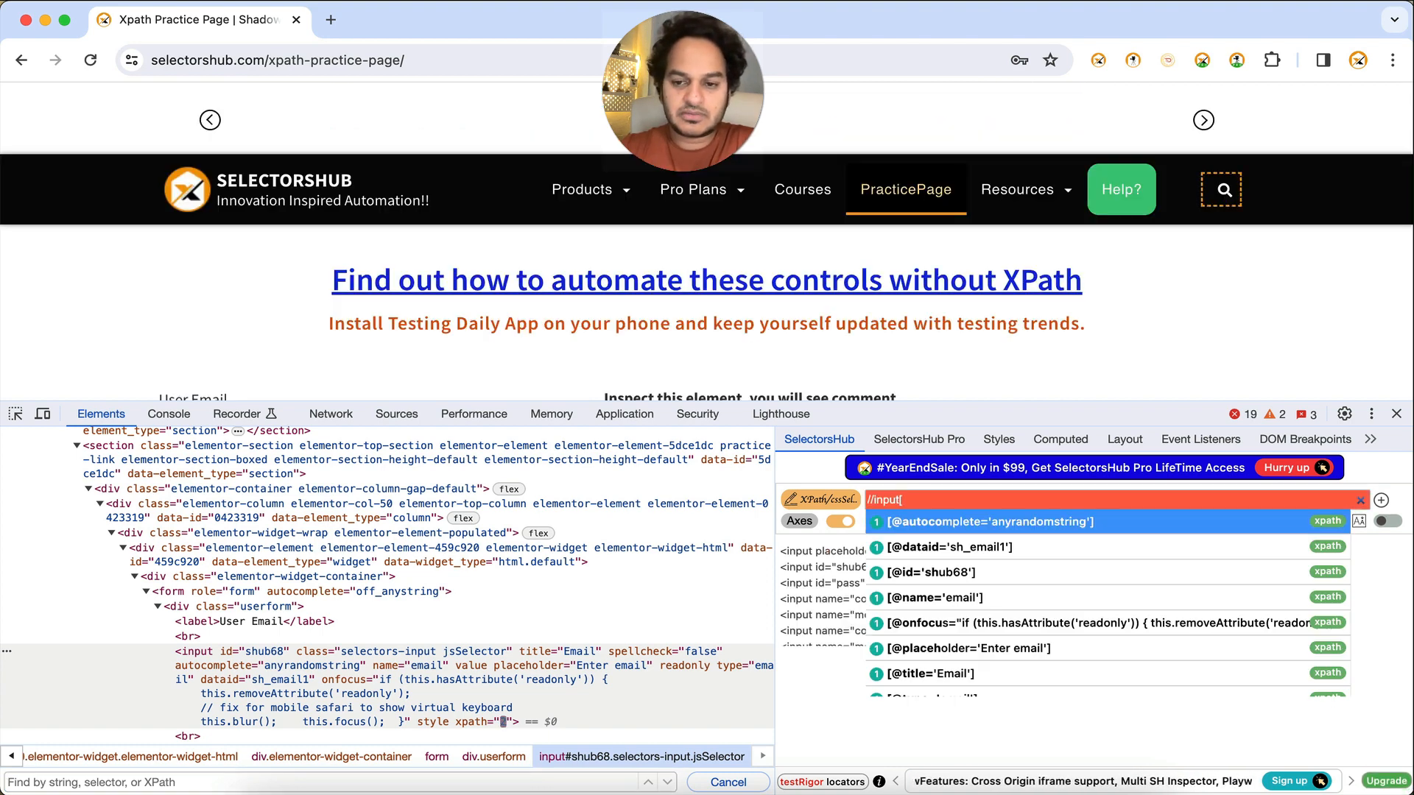
key(Return)
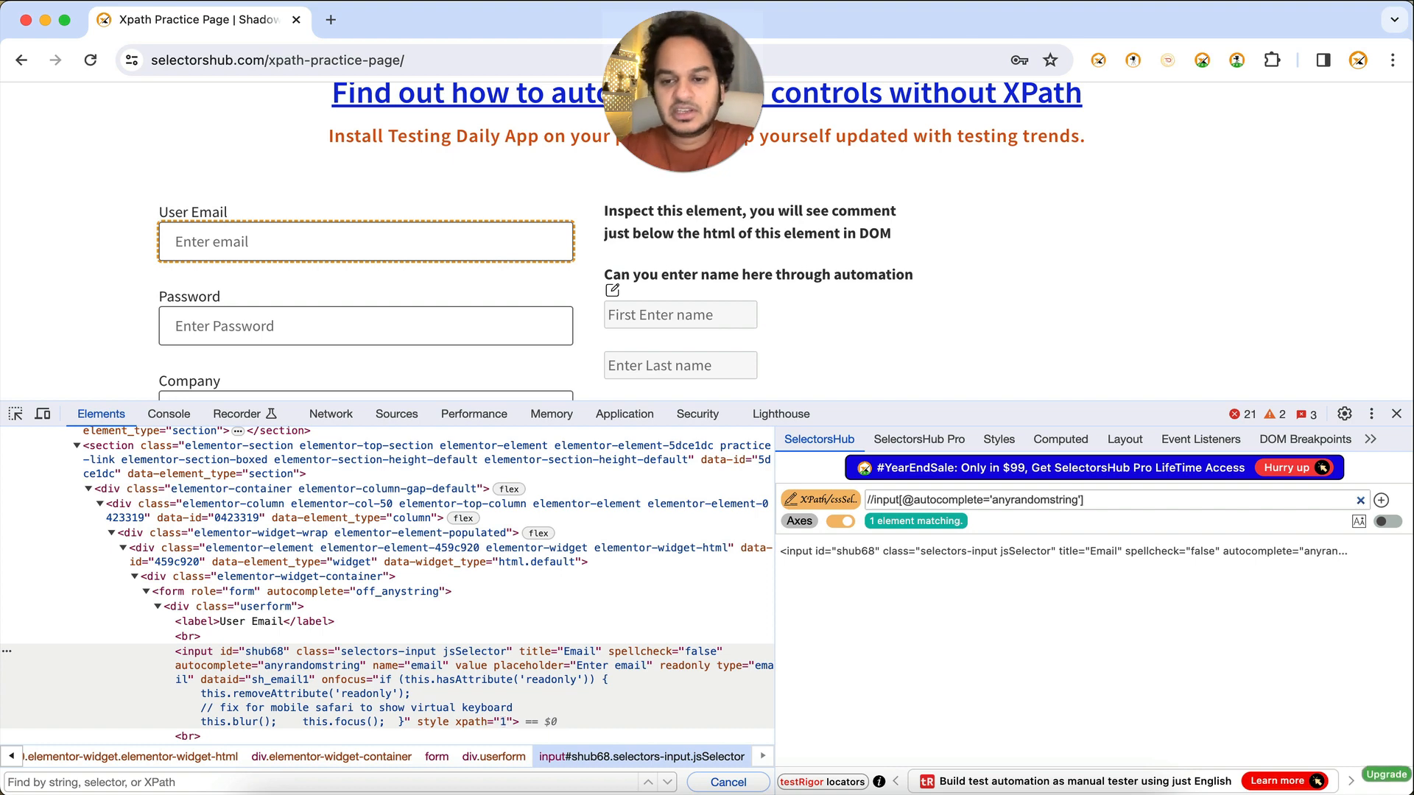
- Clear the XPath from the selector editor, and enter //input[ to list its attribute suggestions
key(BackSpace)
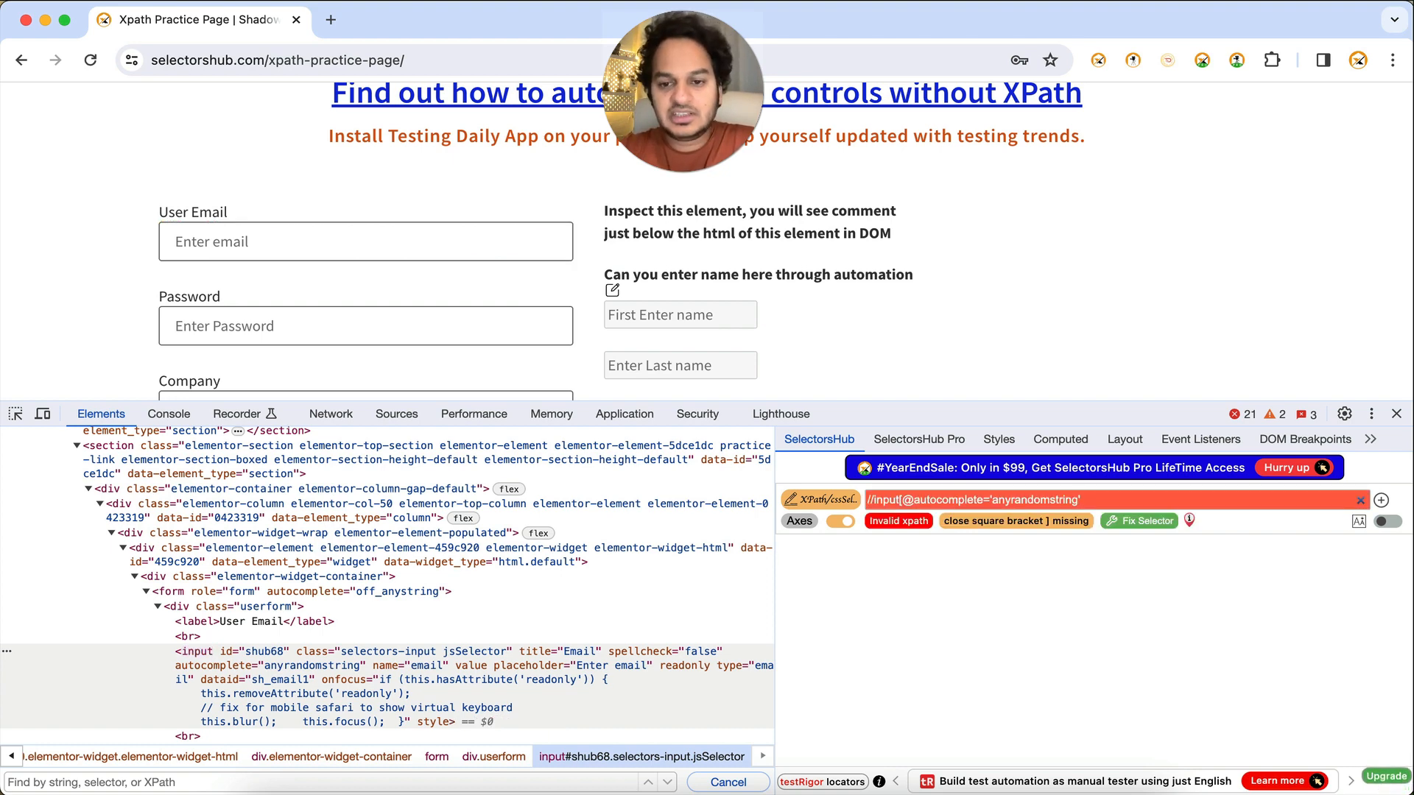
key(super+a)
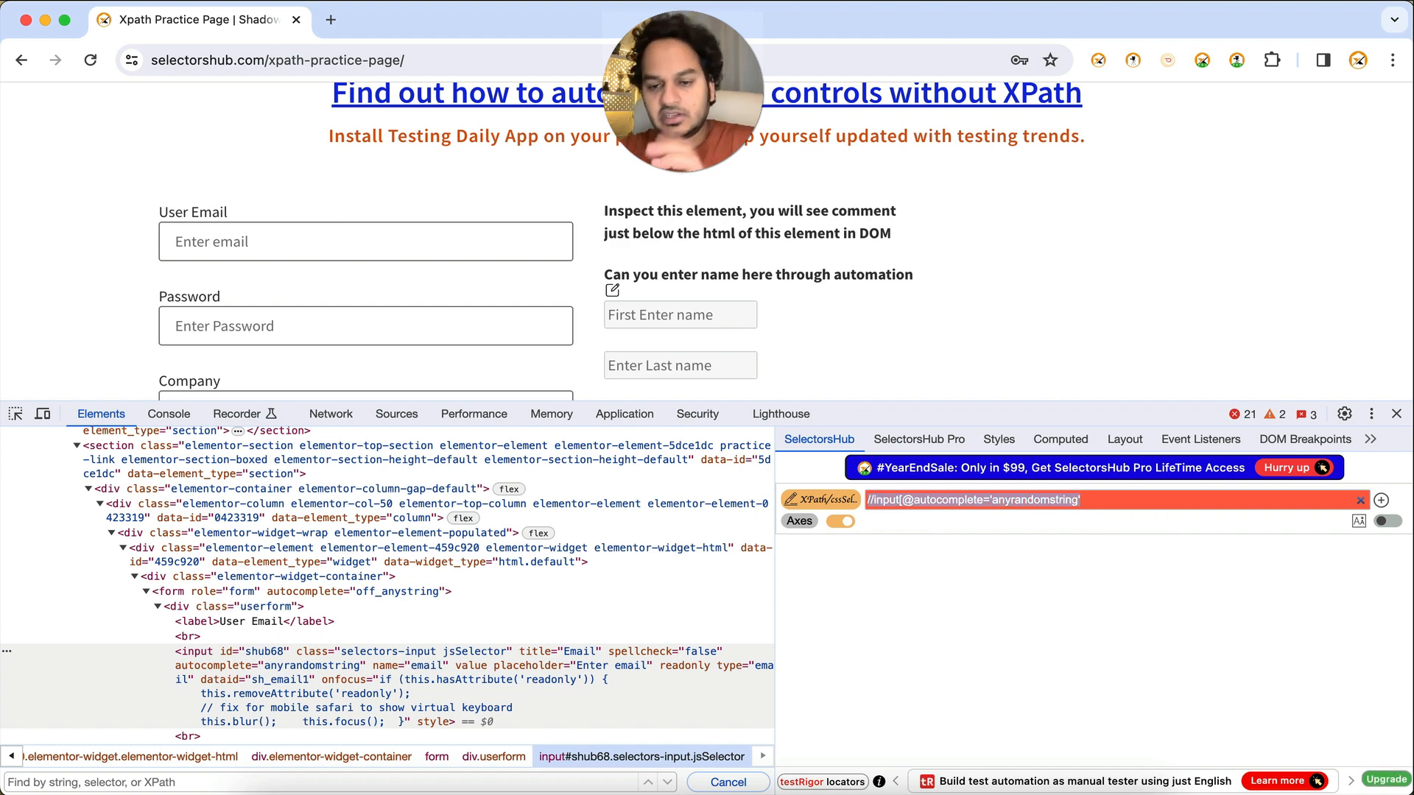
key(BackSpace)
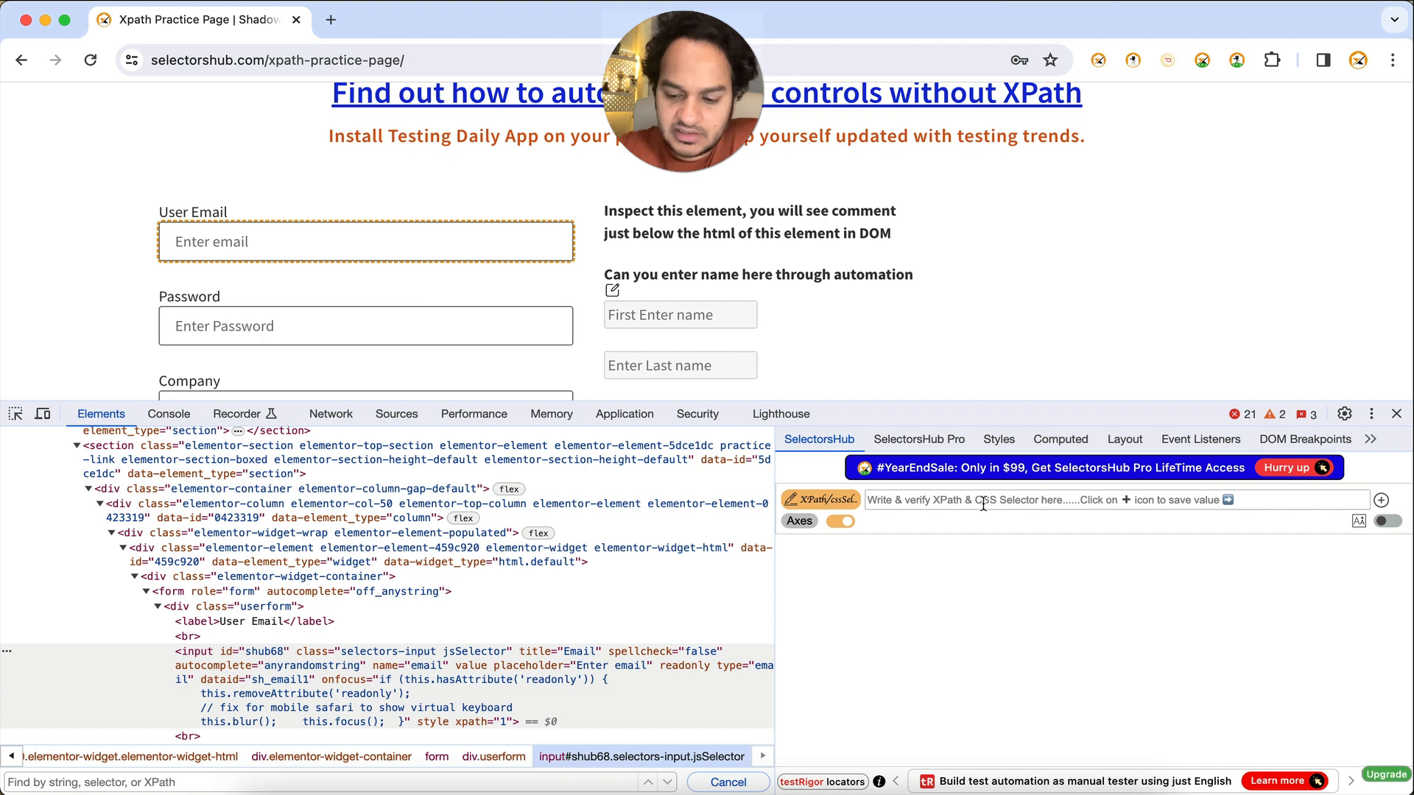
text(//)
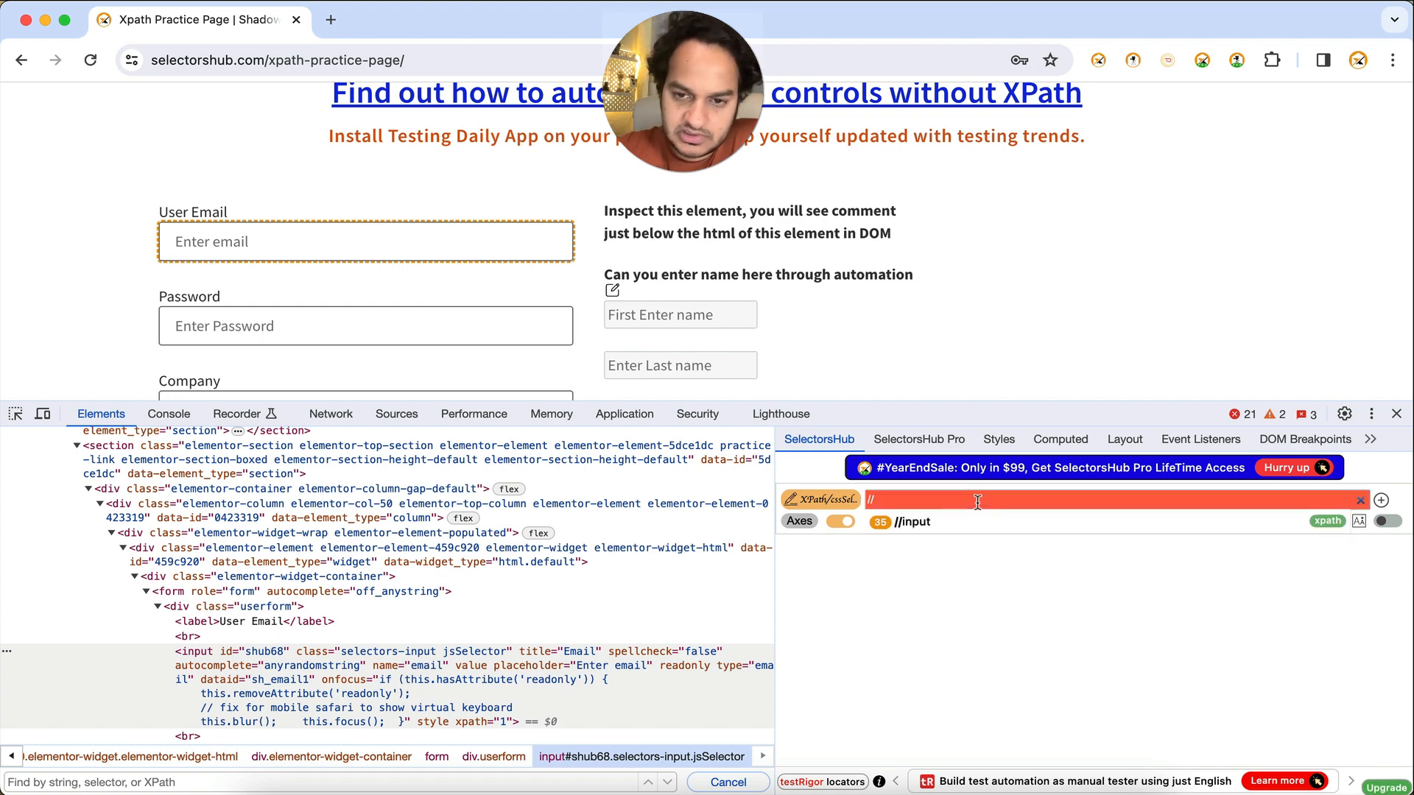
key(Down)
key(Return)
text([)
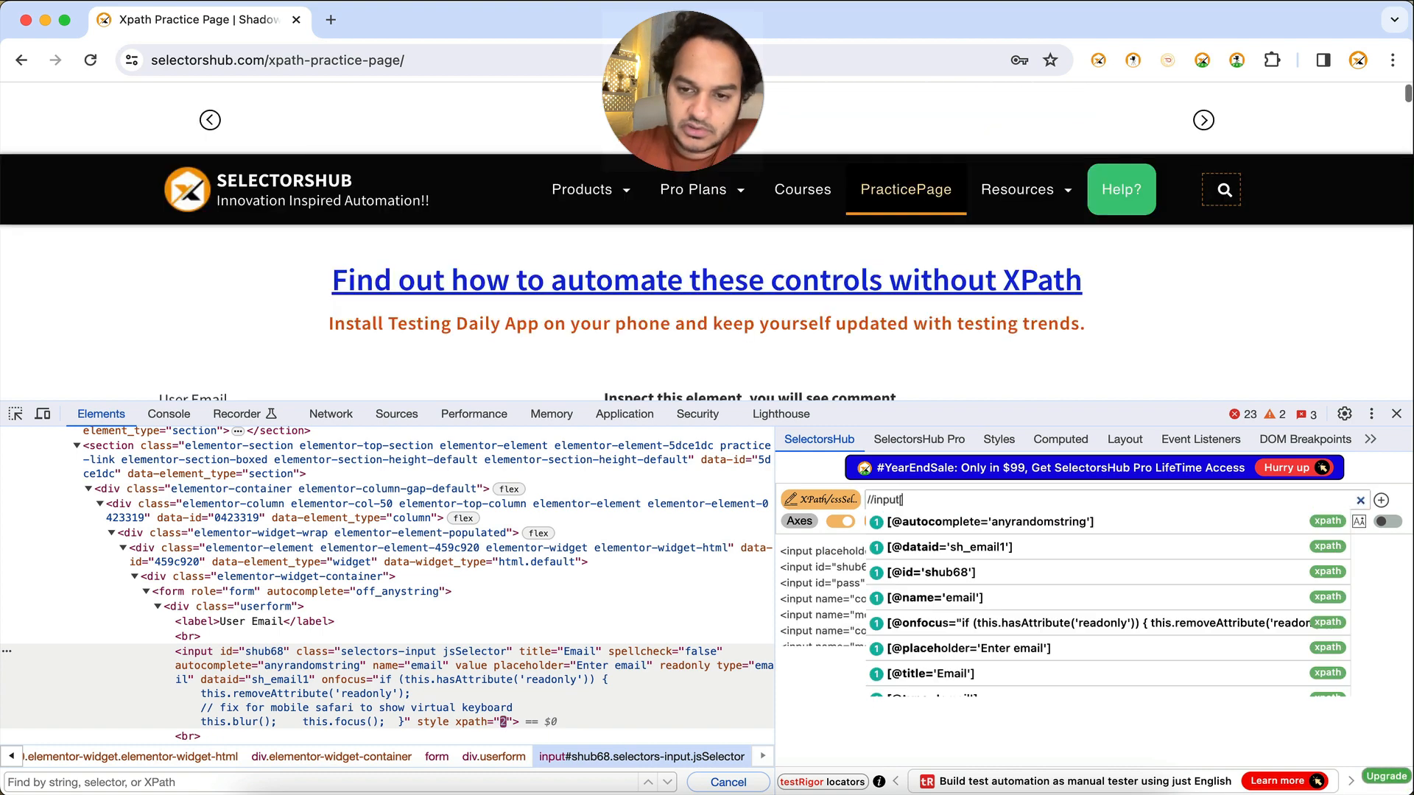
- Turn off auto suggestions, and re-enter //input[ in the selector editor without them
click(837, 522)
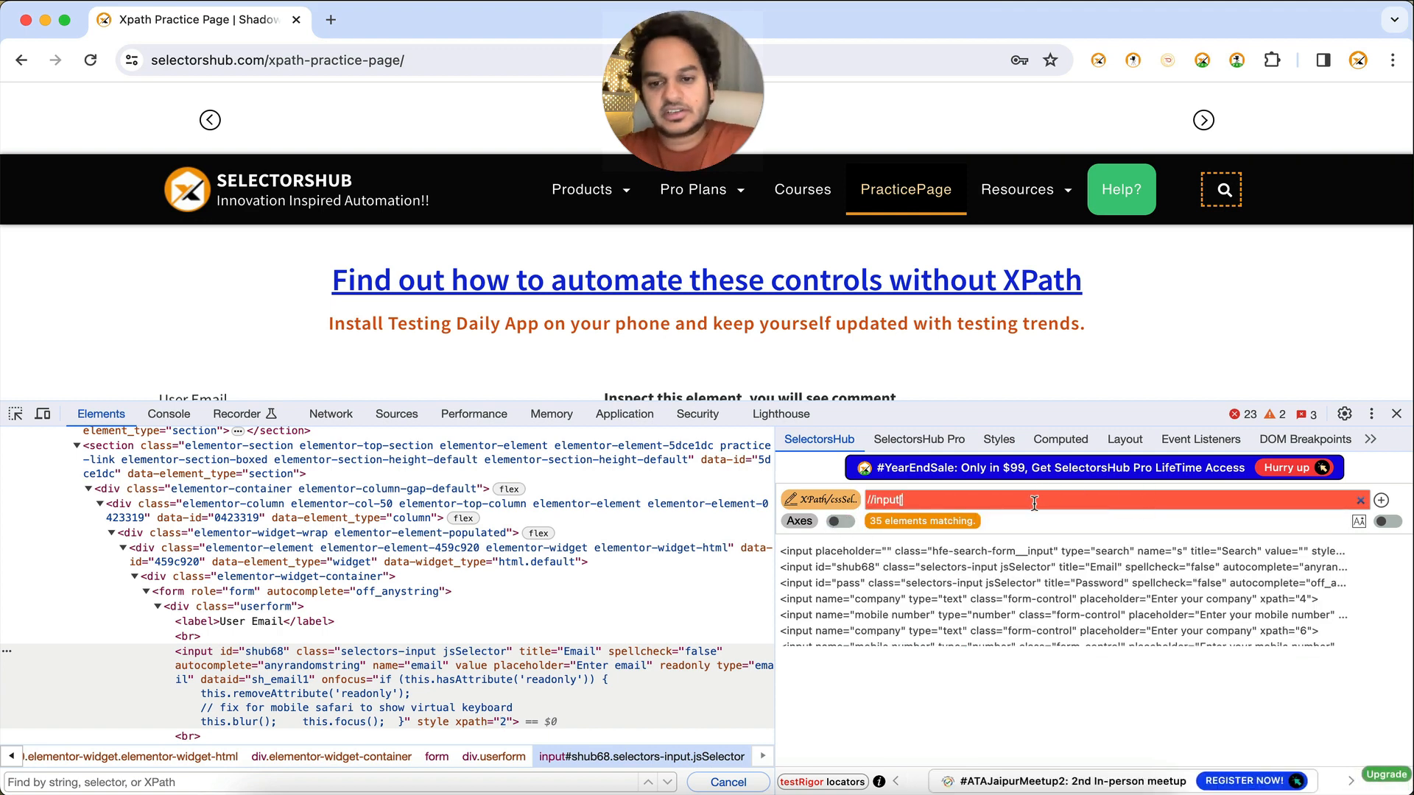
key(BackSpace)
key(BackSpace)
key(BackSpace)
key(BackSpace)
key(BackSpace)
key(BackSpace)
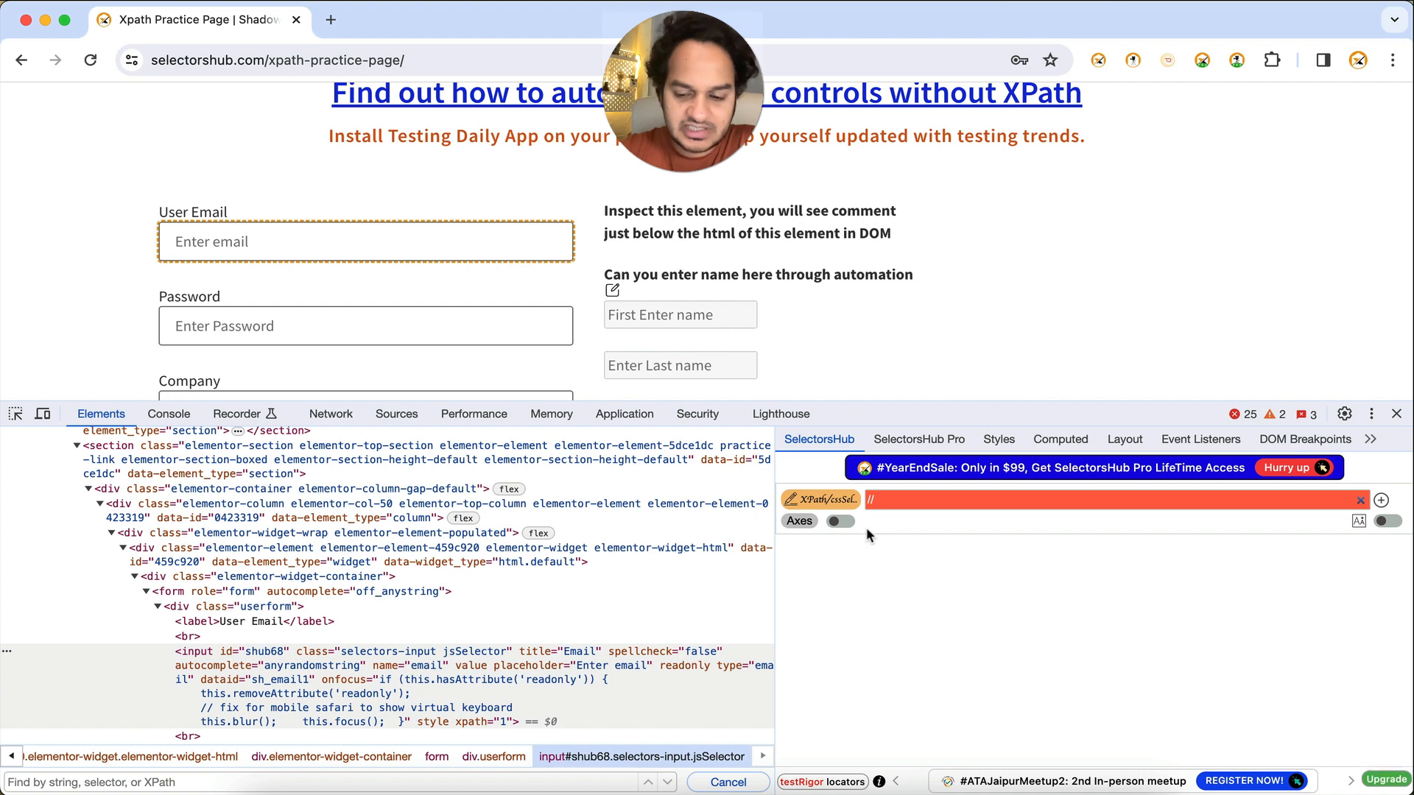
text(input)
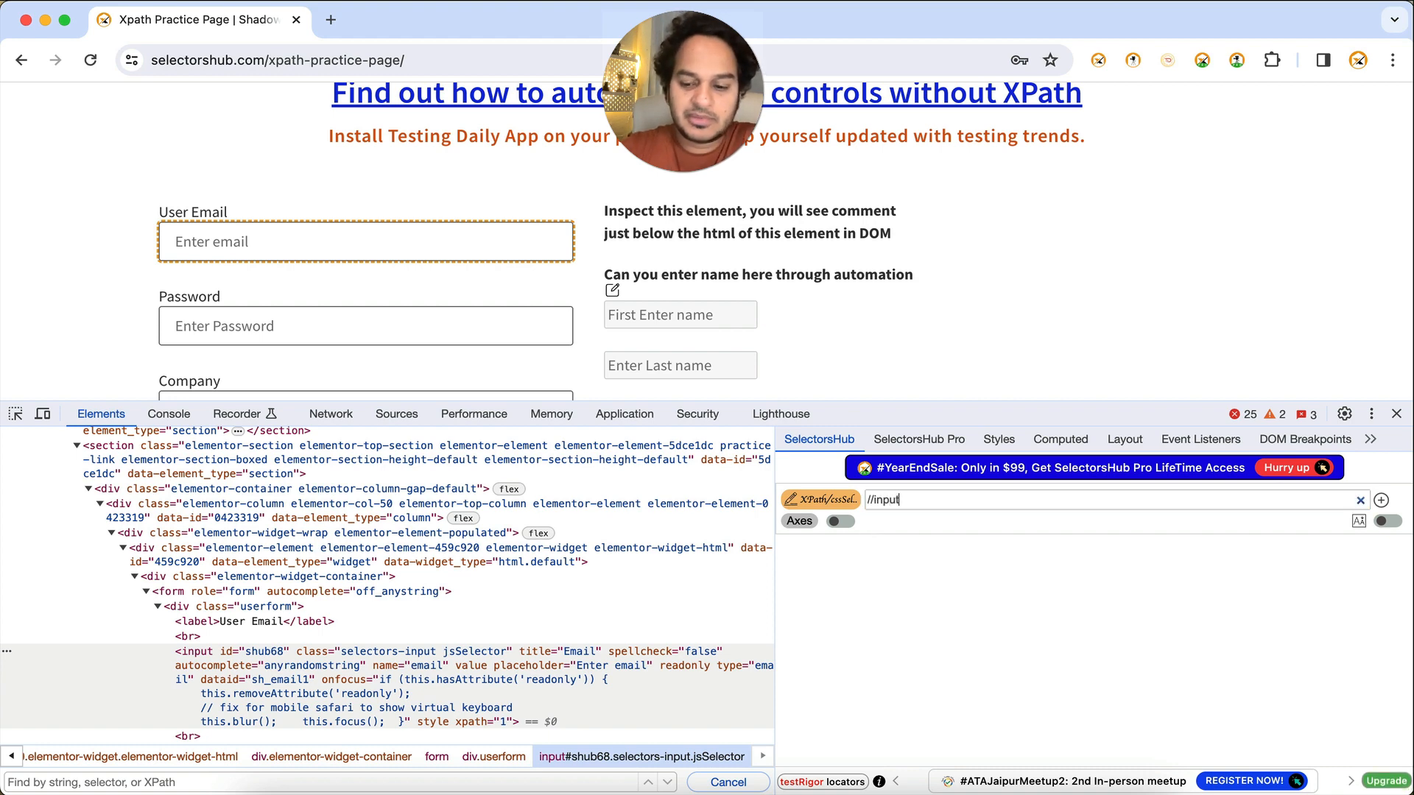
text([)
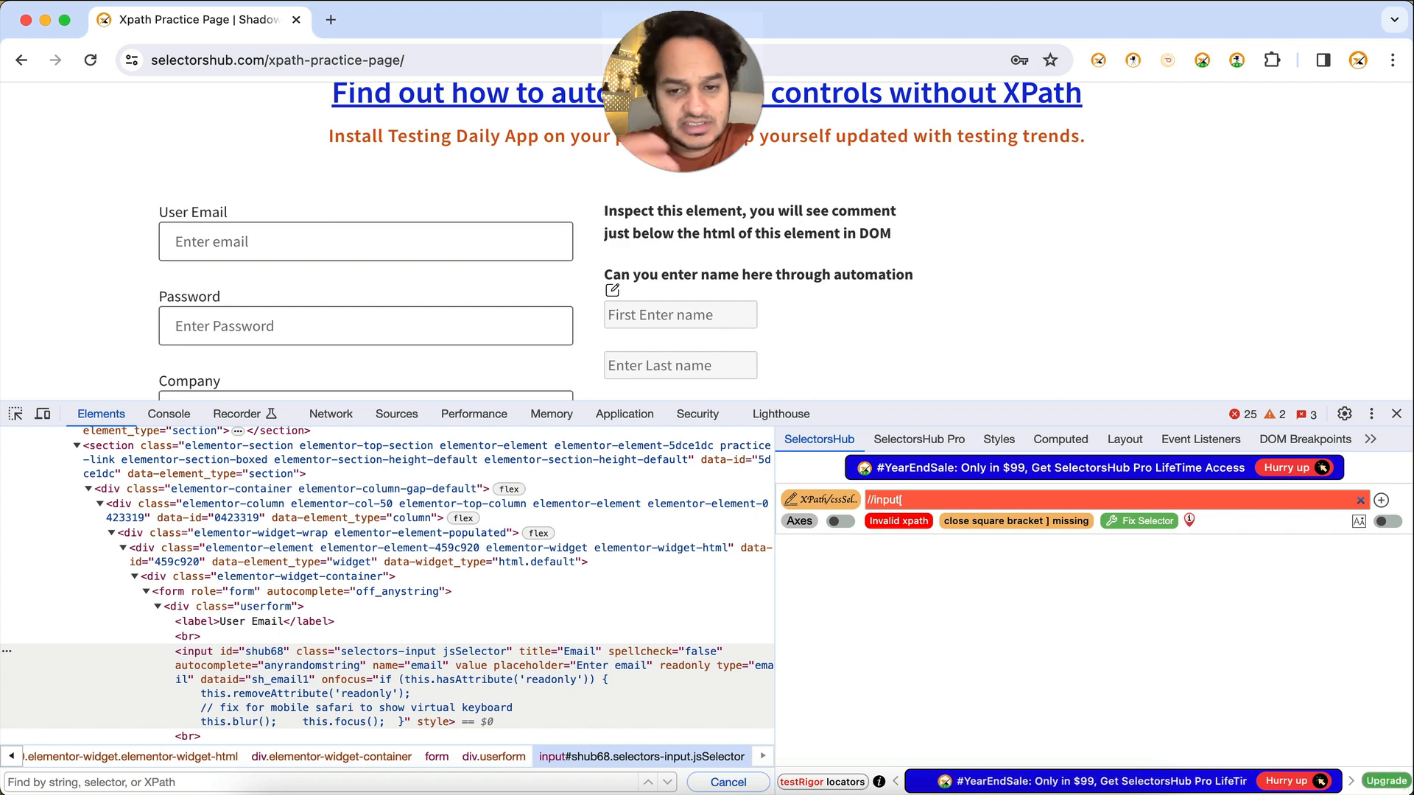
- Clear the selector editor, and turn both auto suggestions and auto-generated selectors back on
key(BackSpace)
key(BackSpace)
key(BackSpace)
key(BackSpace)
key(BackSpace)
key(BackSpace)
key(BackSpace)
key(BackSpace)
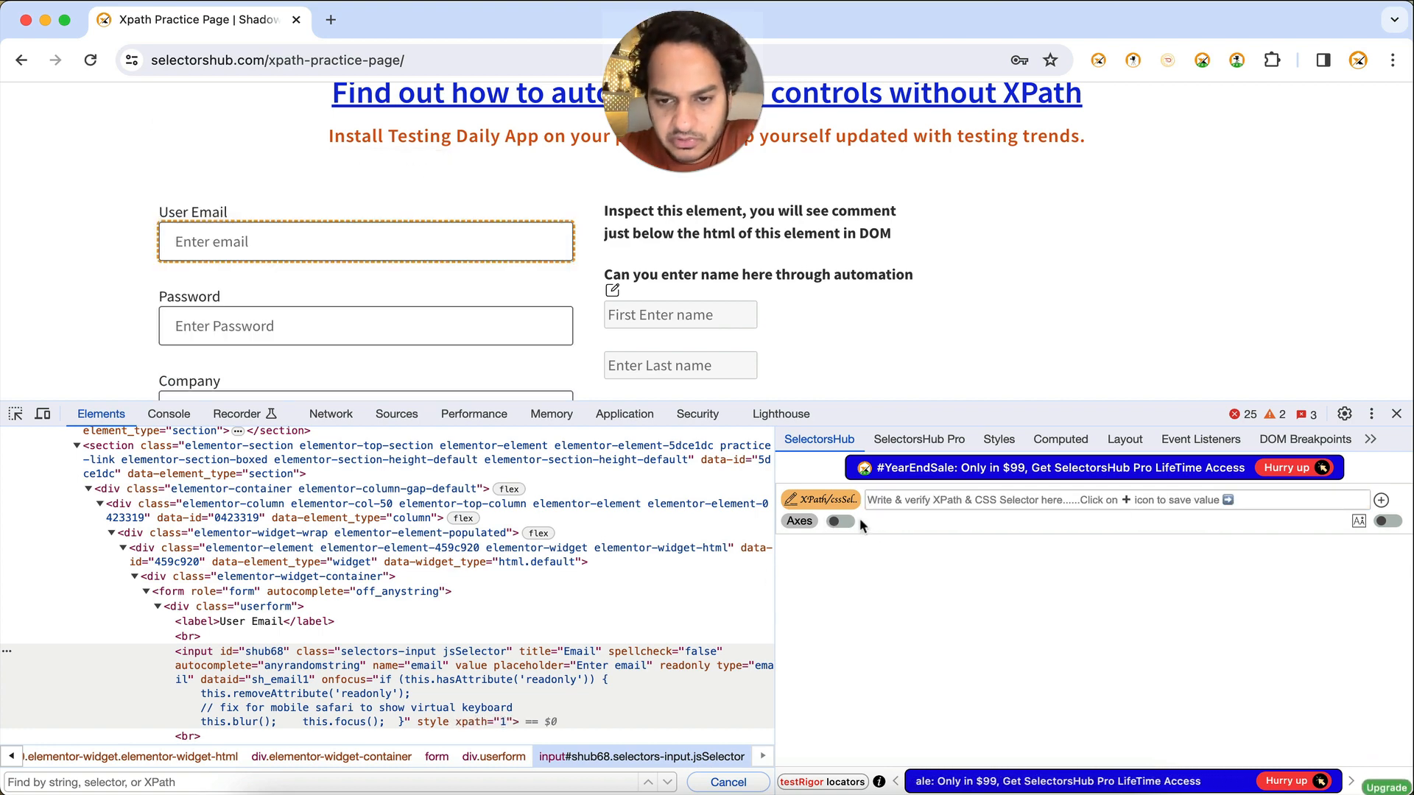
click(840, 521)
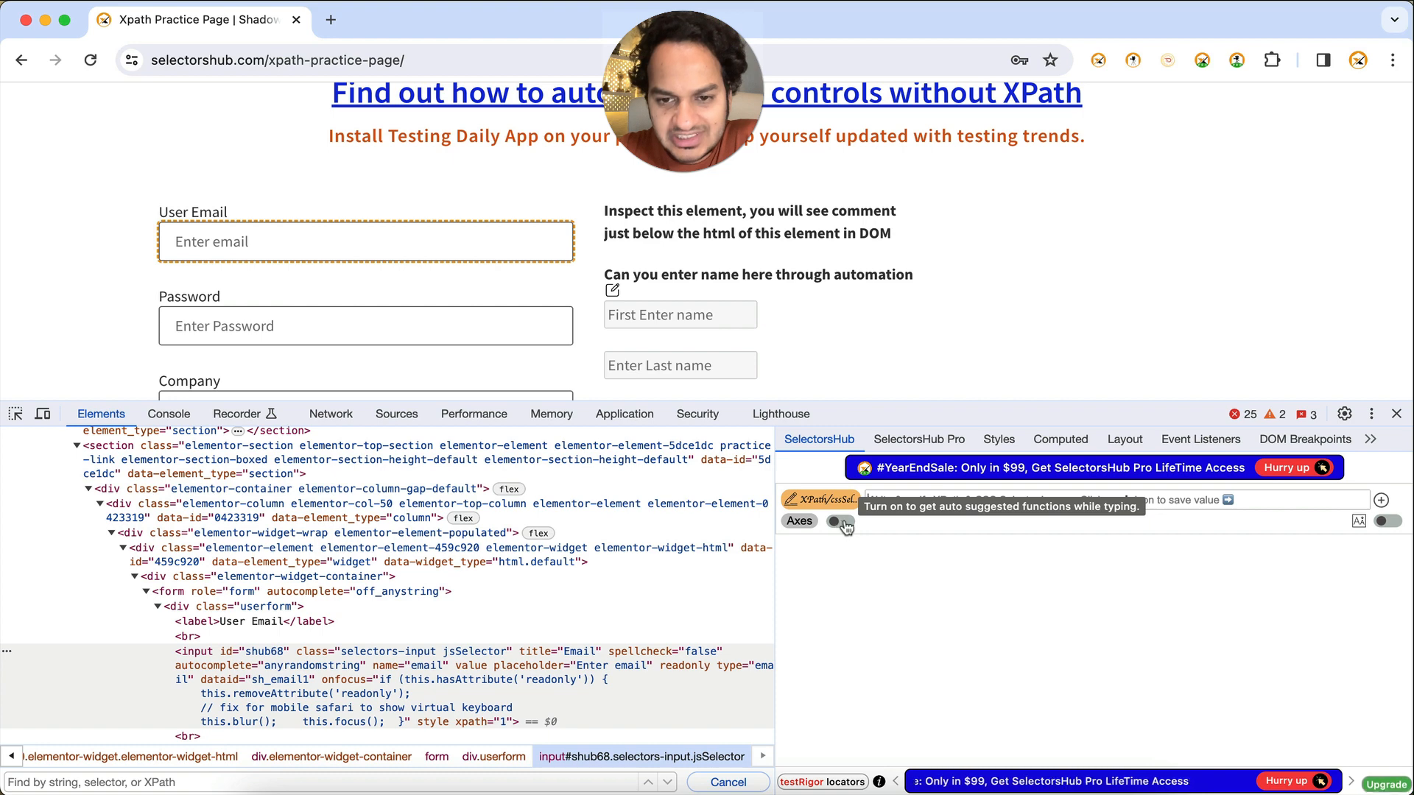
click(1387, 521)
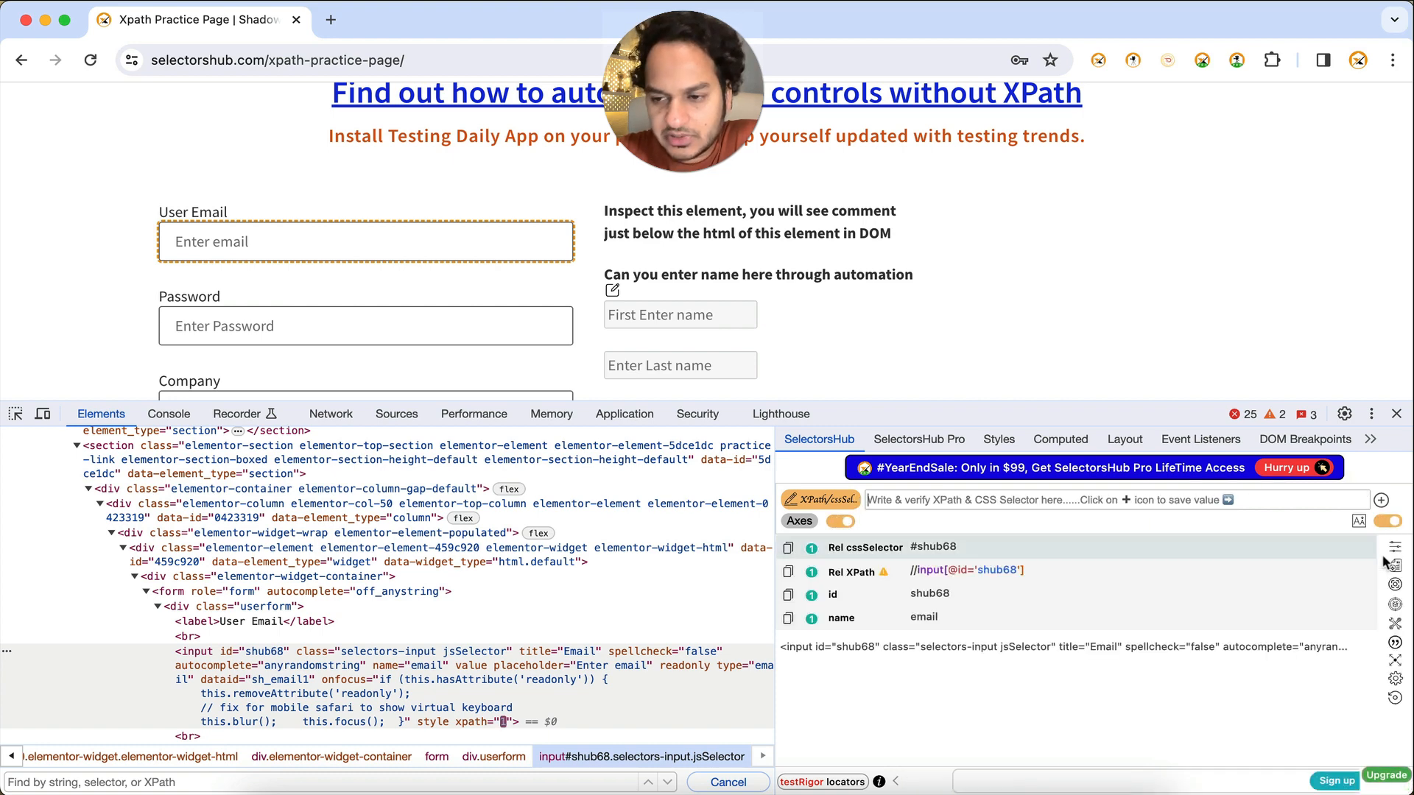
- Disable the Left Auto Suggest Toggle, Right Auto Generate Toggle and Case Insensitive Btn in the UI customization settings
click(1394, 676)
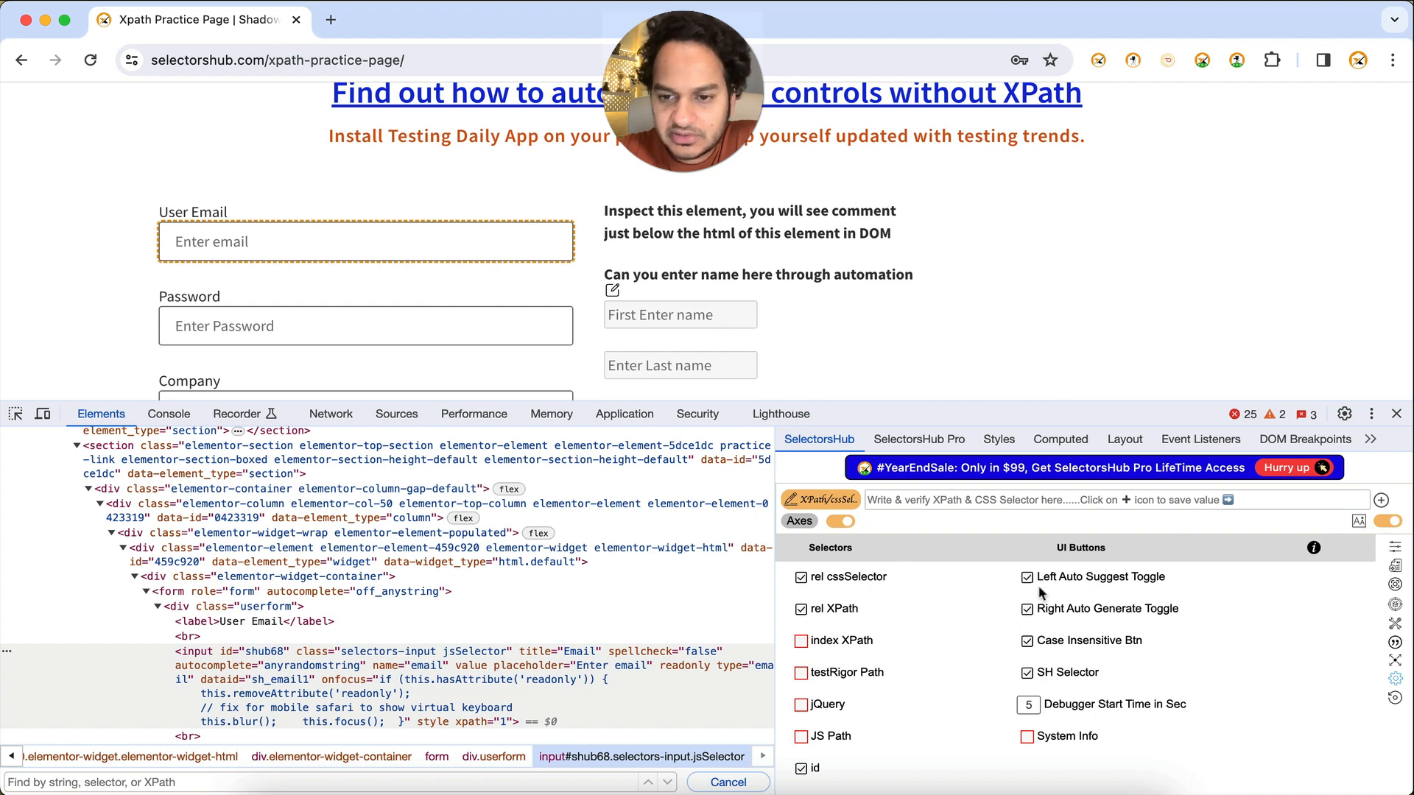
click(1027, 578)
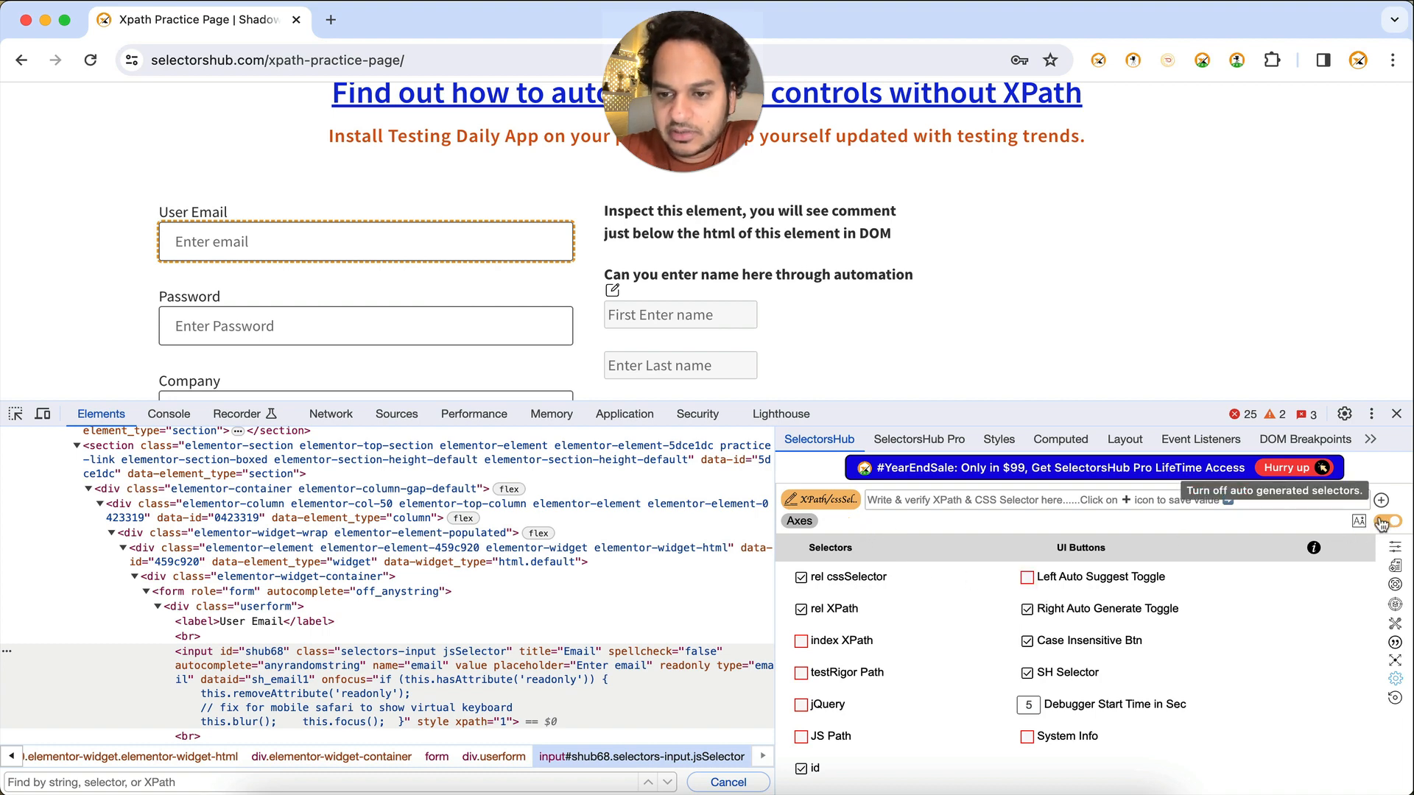
click(1027, 611)
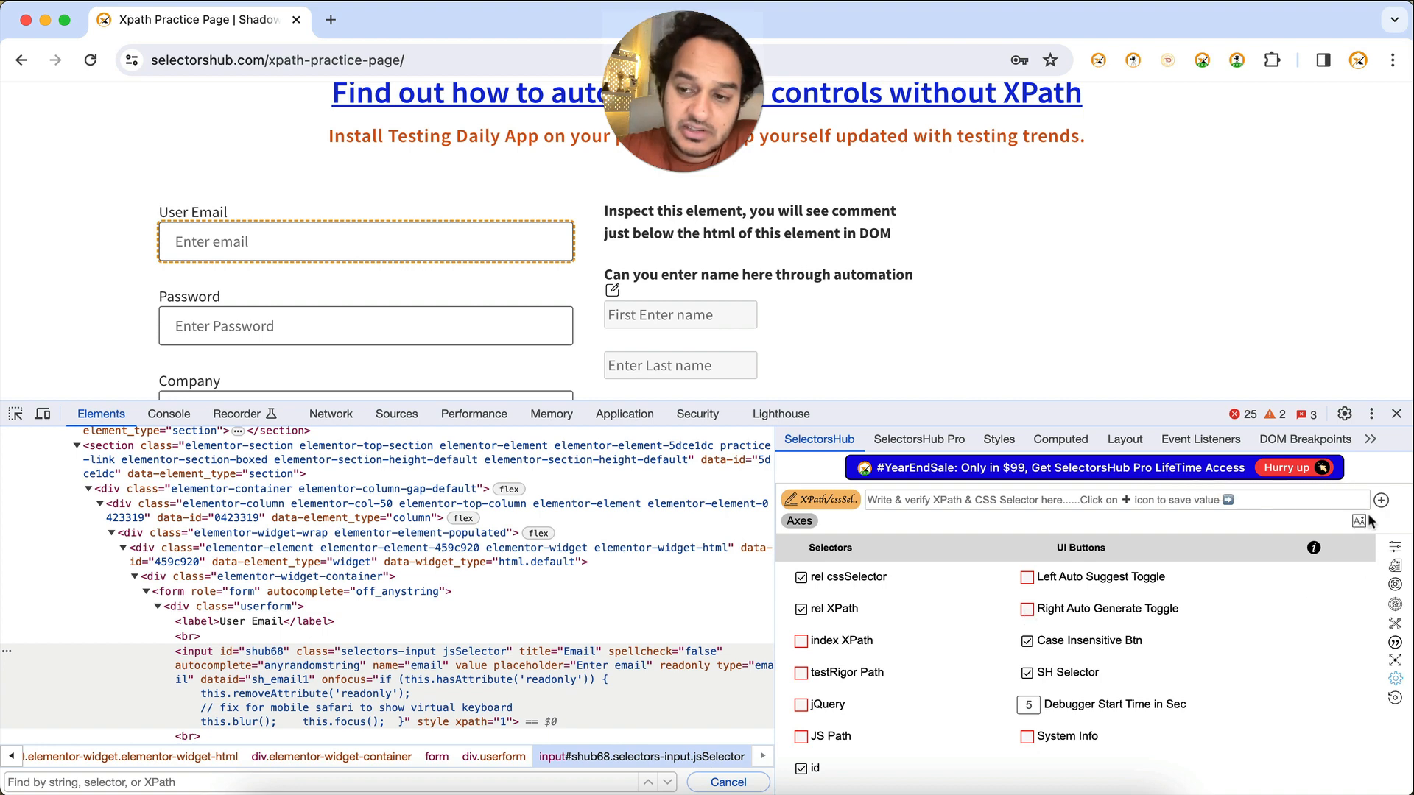
click(1027, 642)
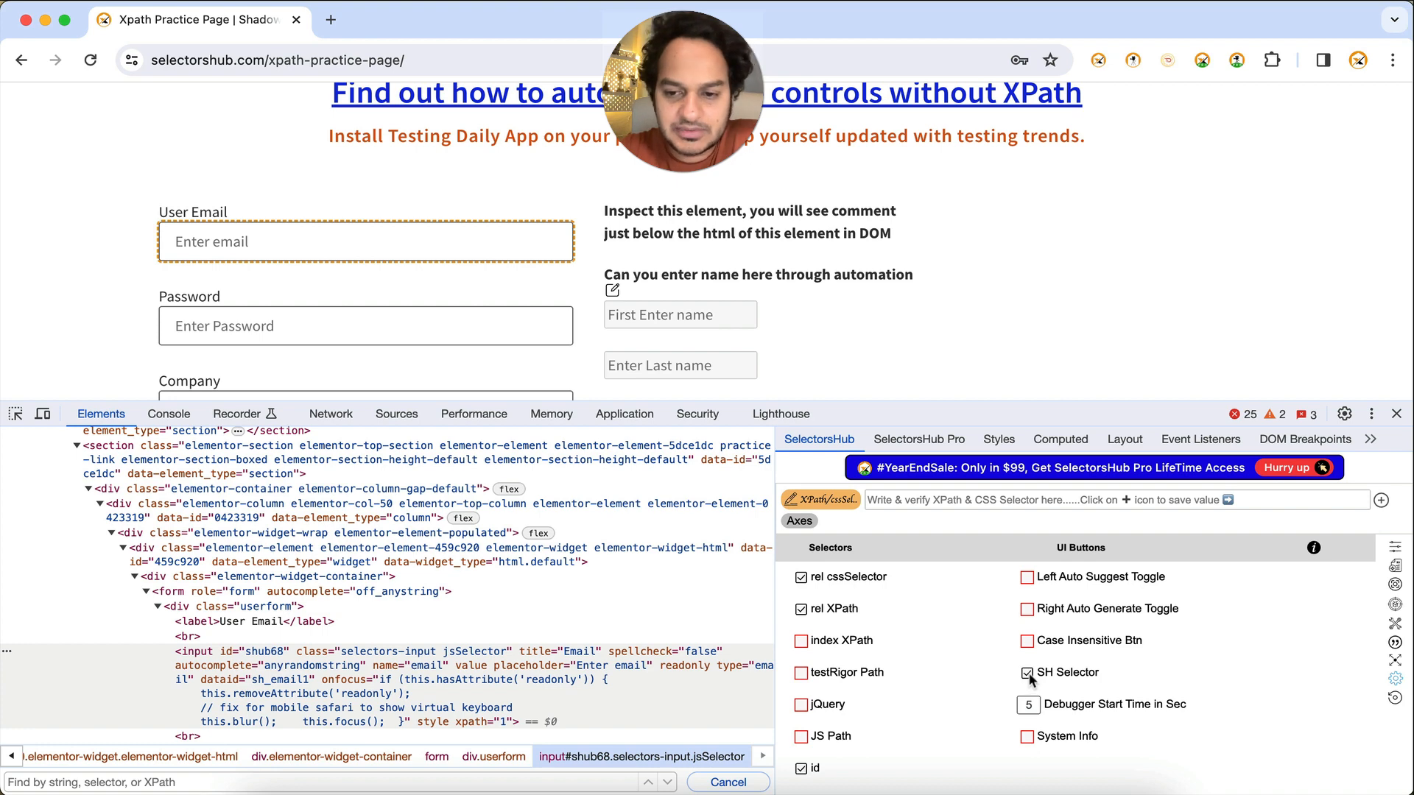
click(1394, 678)
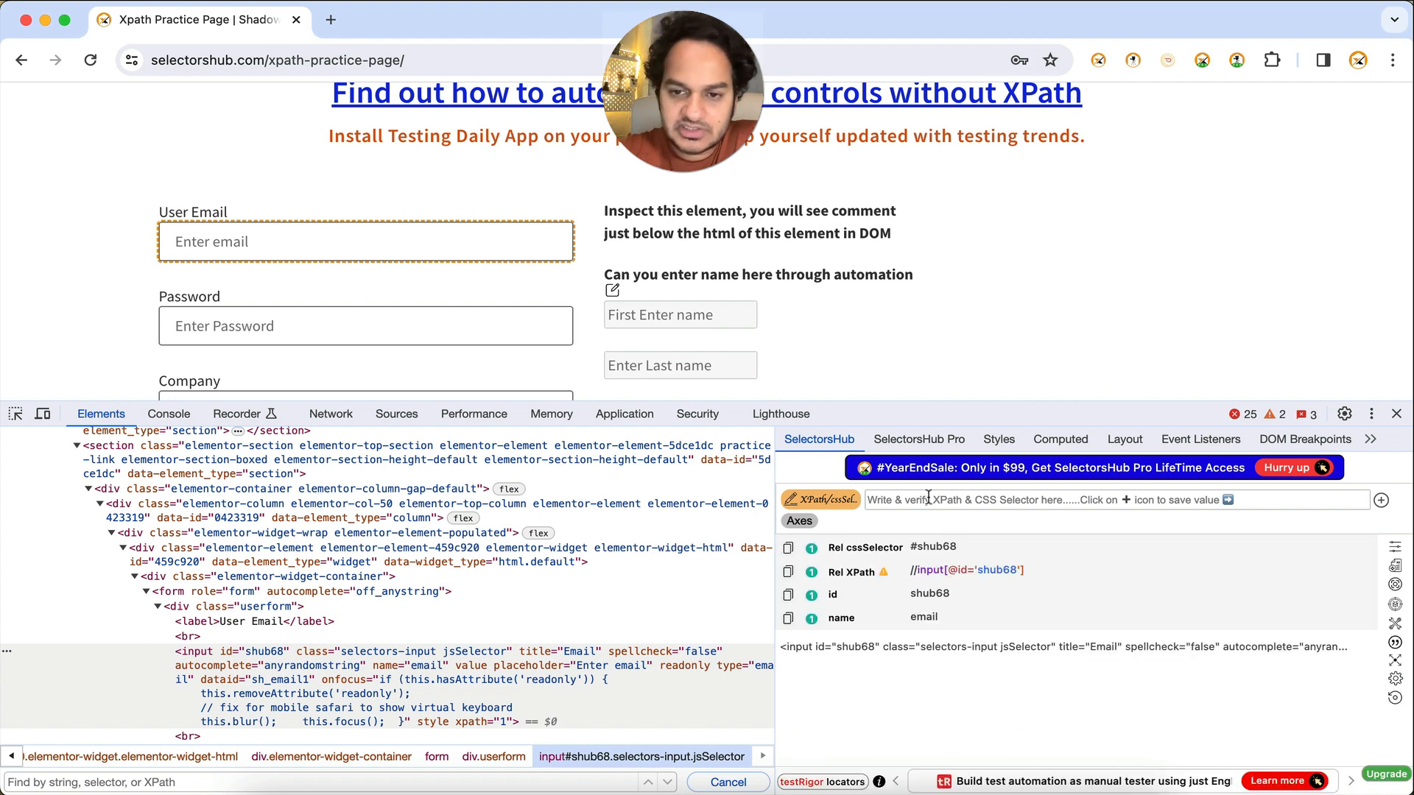
text(//input[)
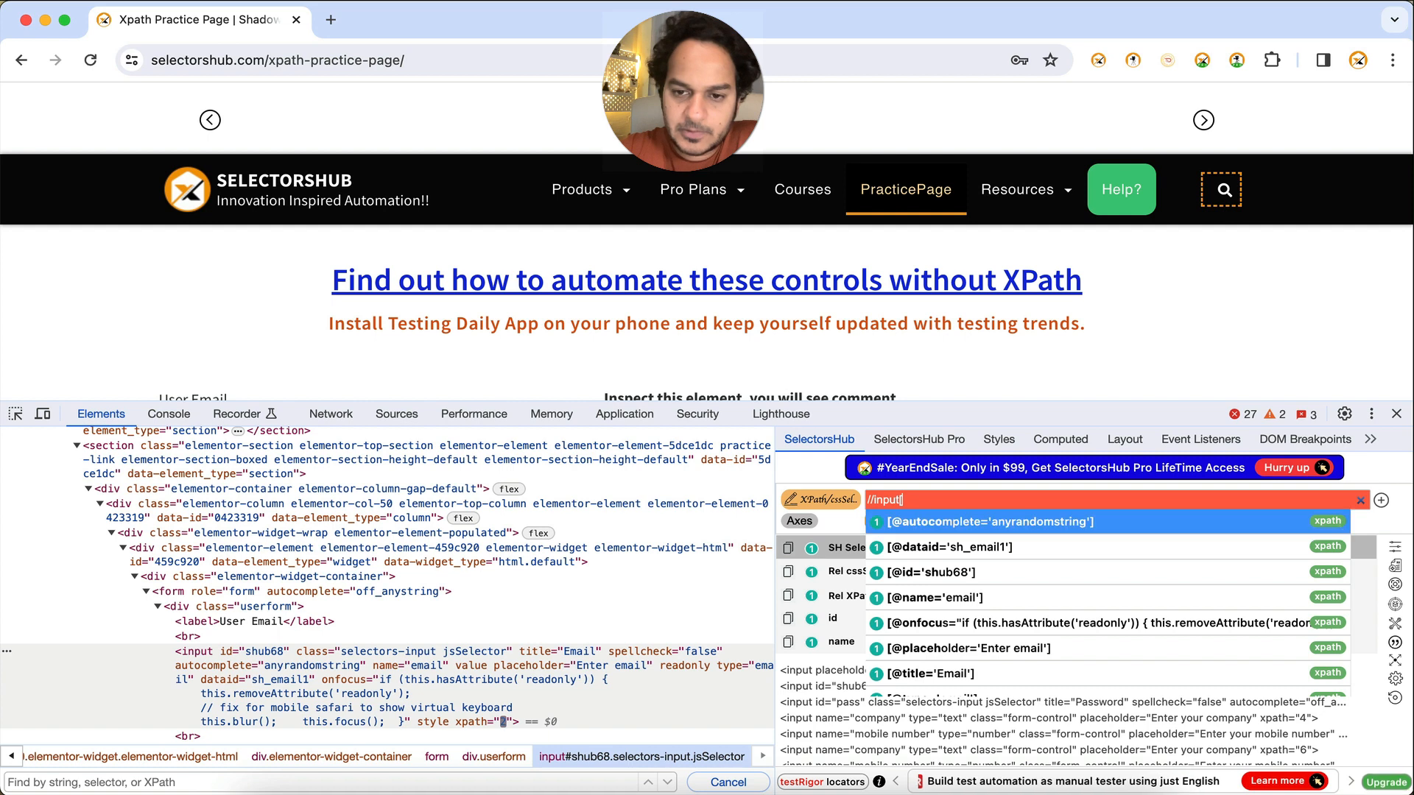
key(Return)
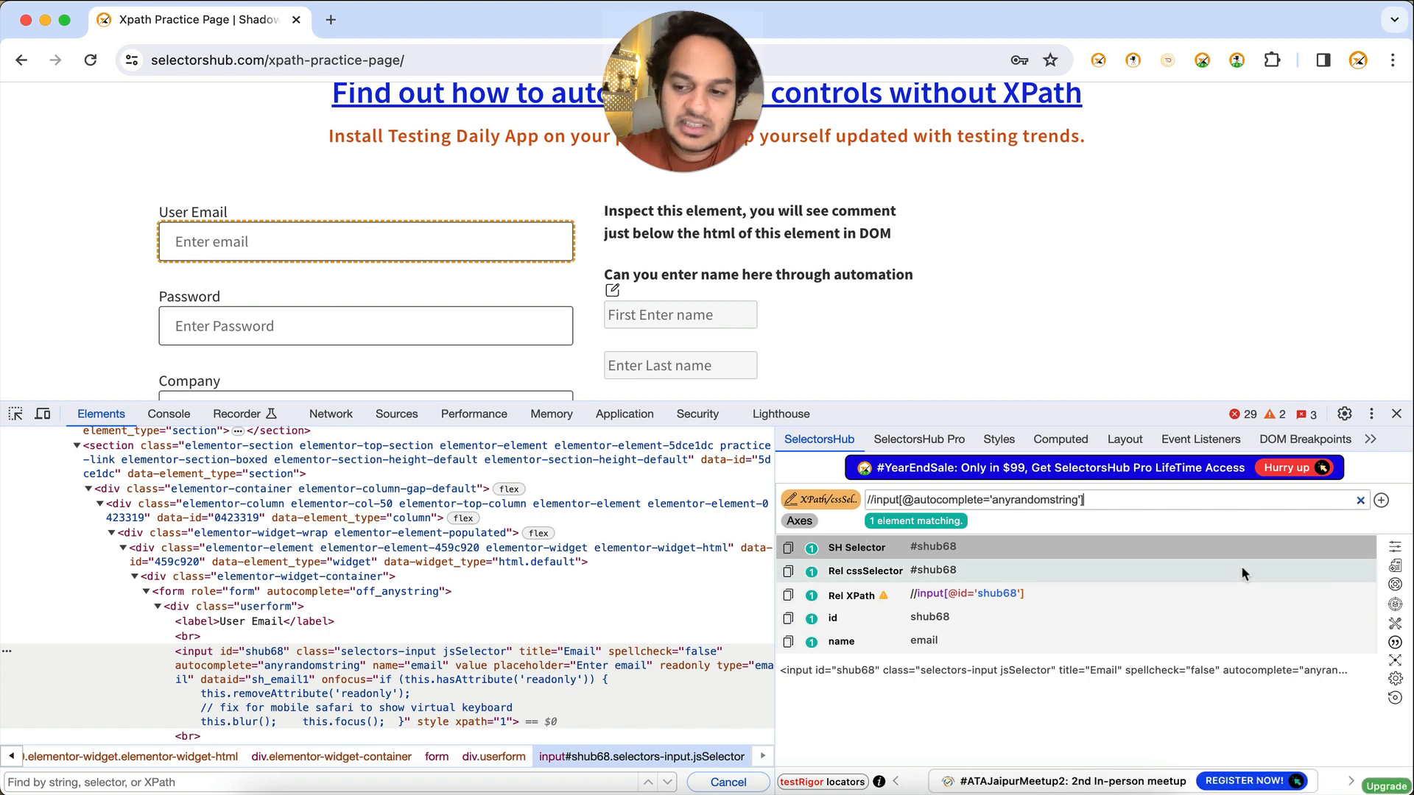
- Disable SH Selector in the UI customization settings, and view the description of Debugger Start Time in Sec
click(1394, 678)
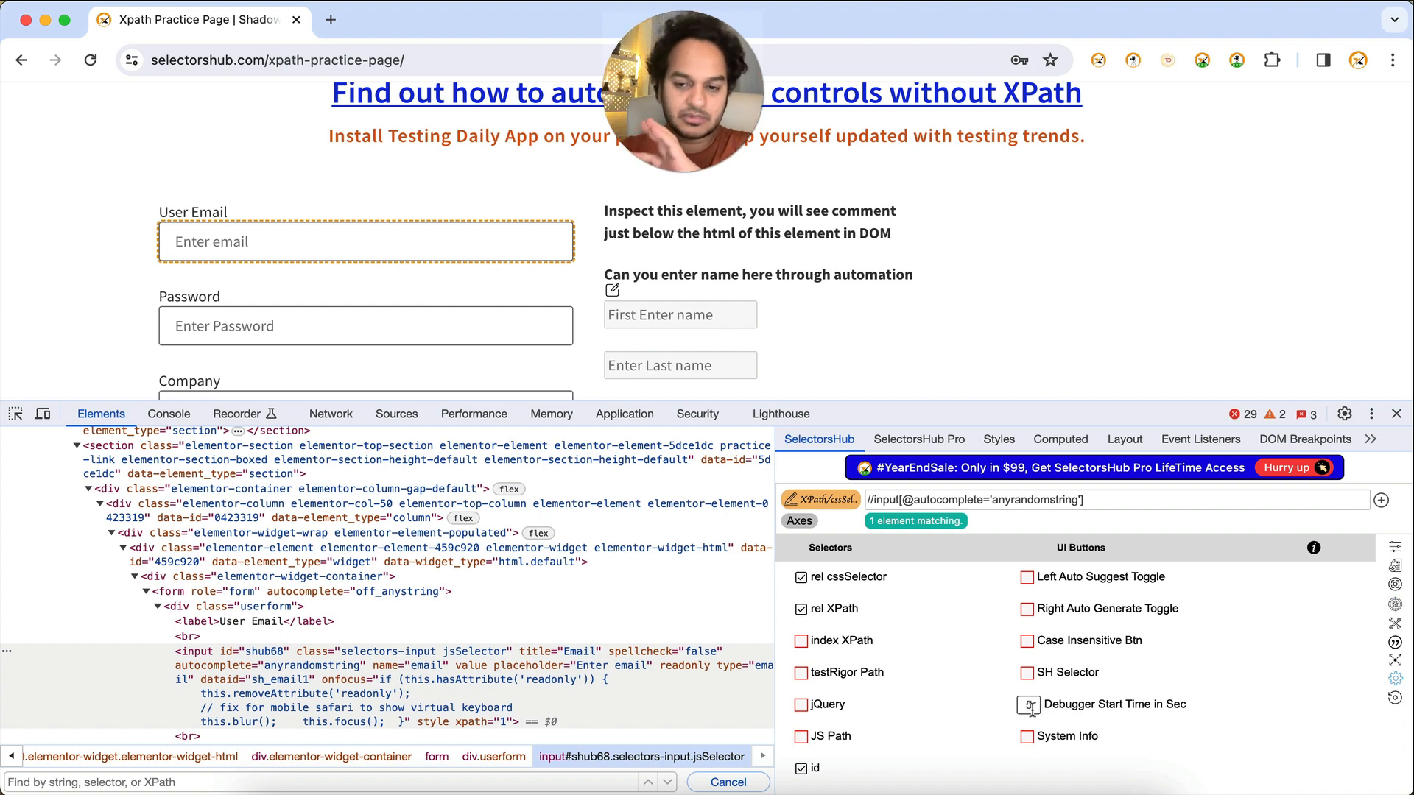
mouse_move(1032, 711)
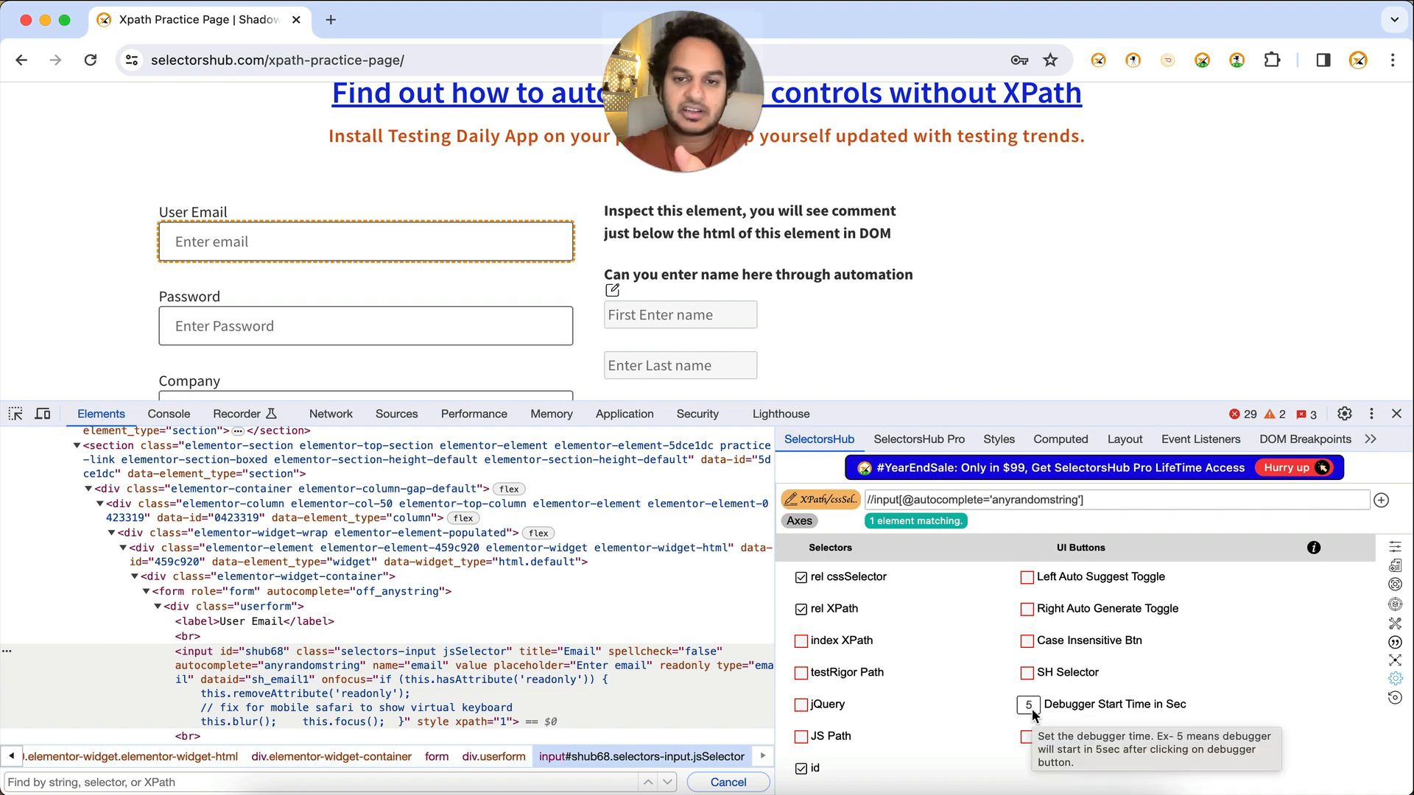
- Open flipkart.com in a new browser tab
click(332, 19)
text(flipkart.com)
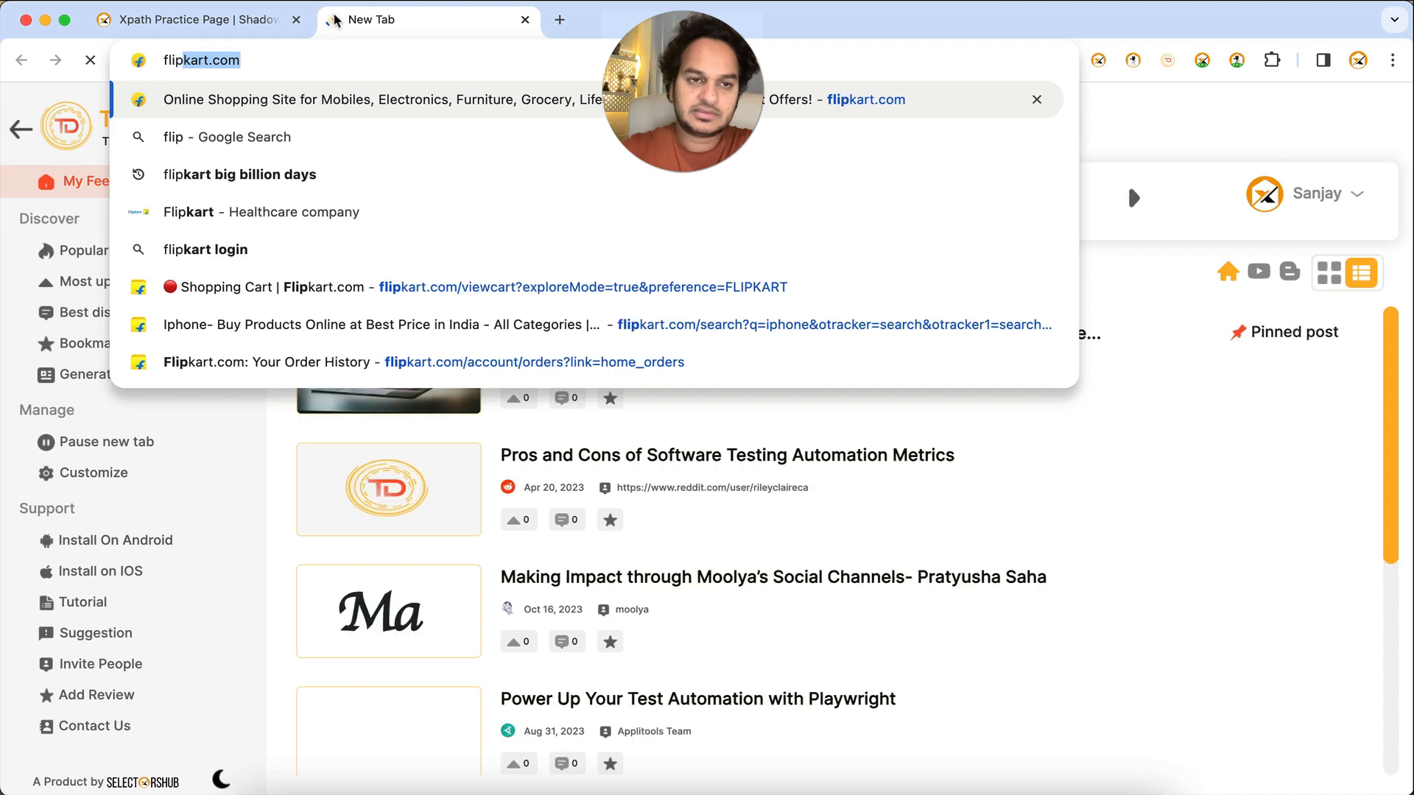
key(Return)
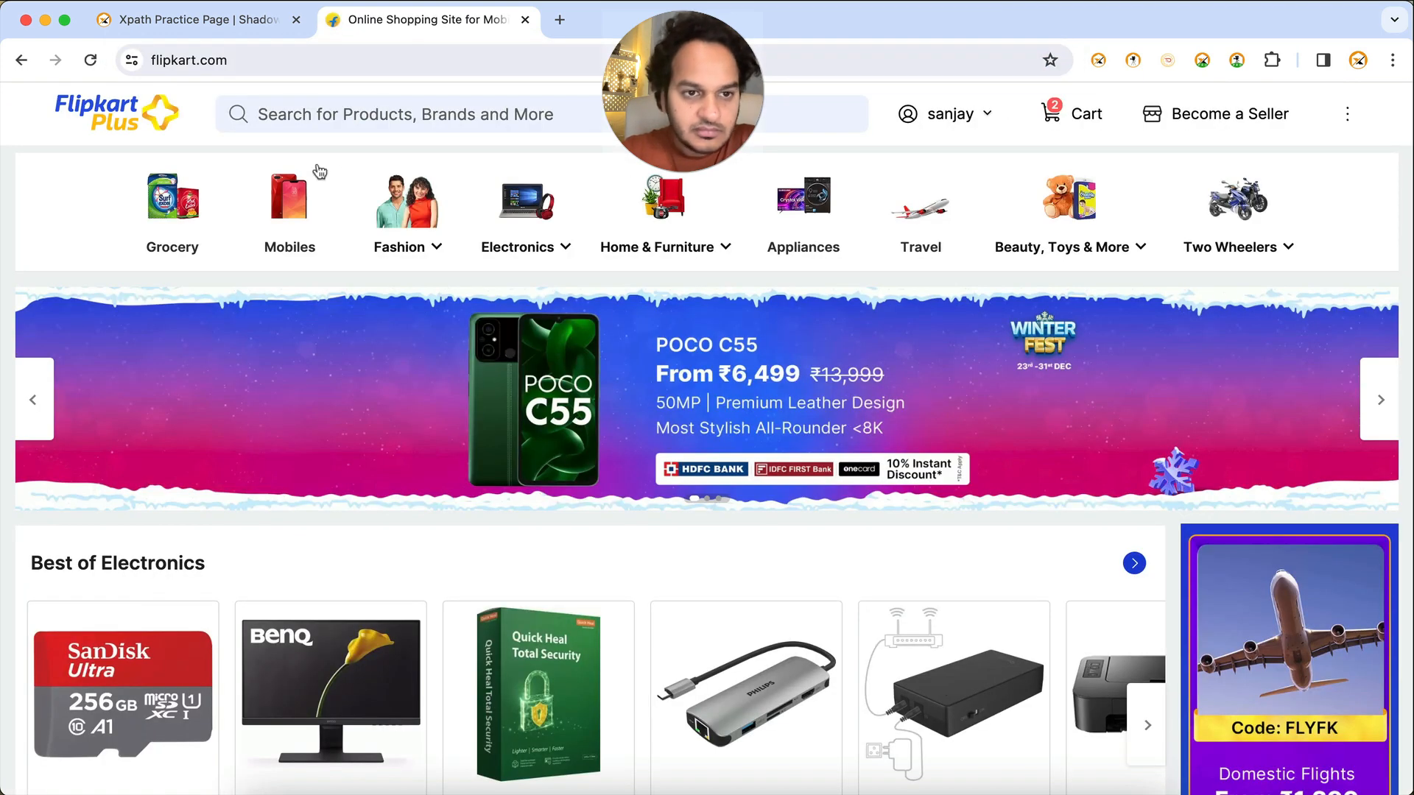
- Reveal the Fashion menu, and try to inspect the phone suggestion in the product search dropdown
mouse_move(402, 229)
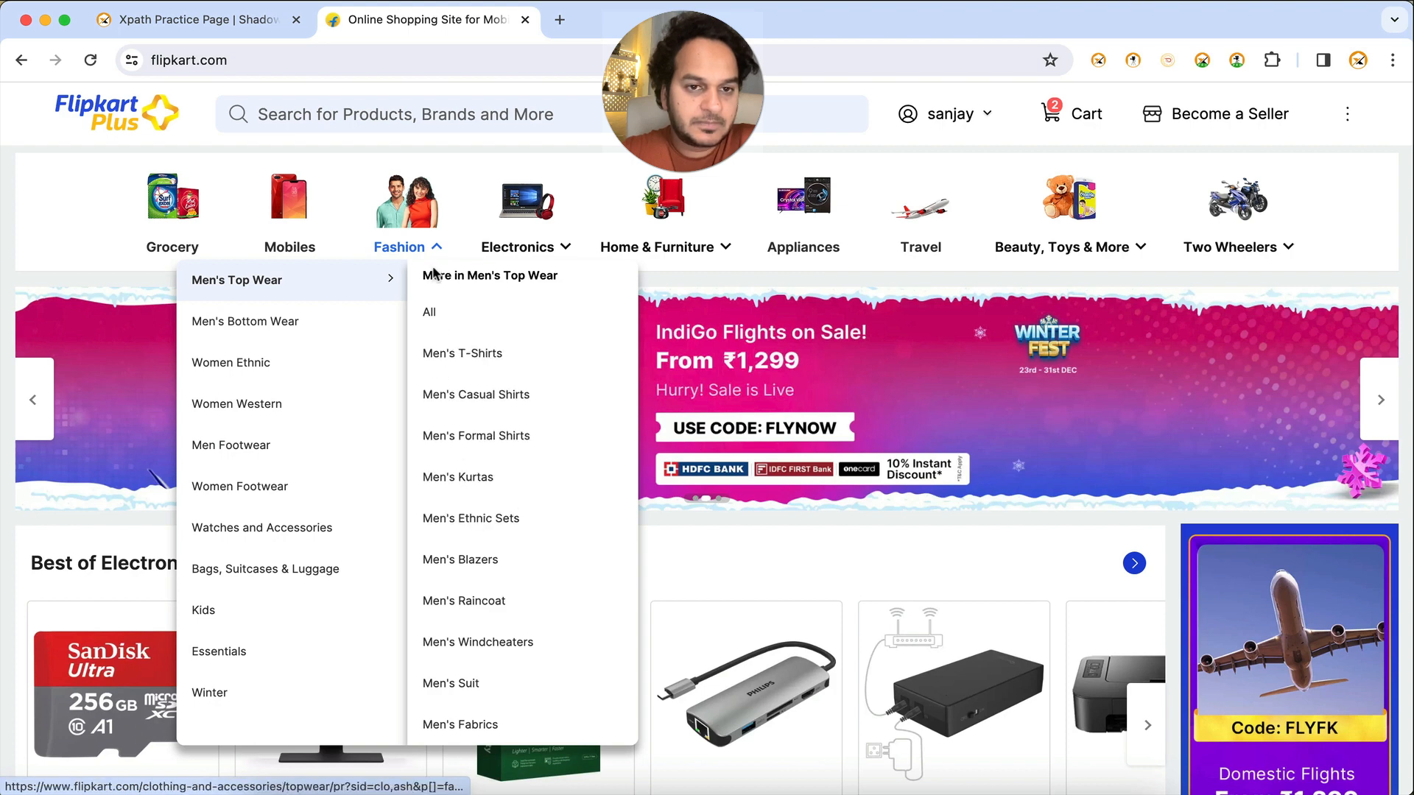
click(405, 117)
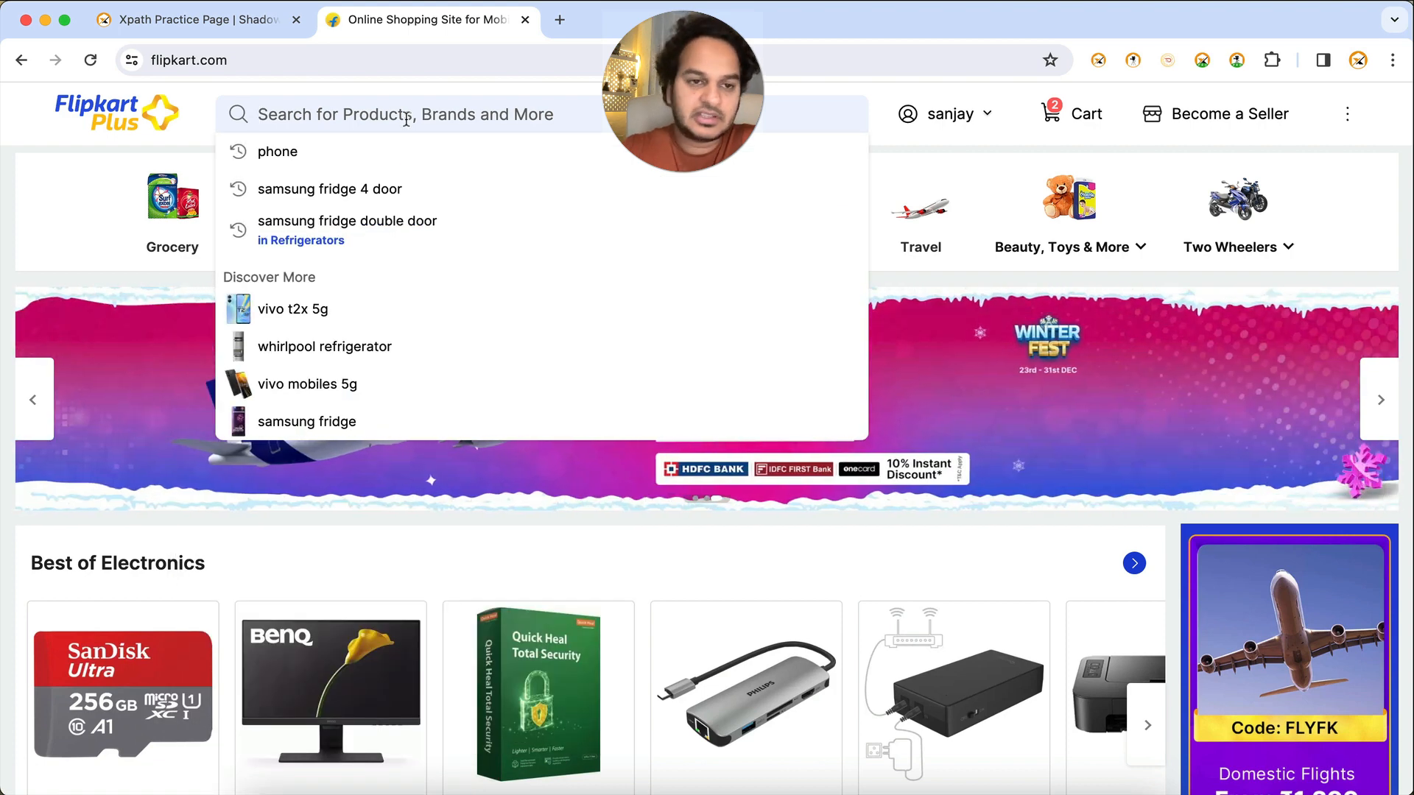
right_click(287, 156)
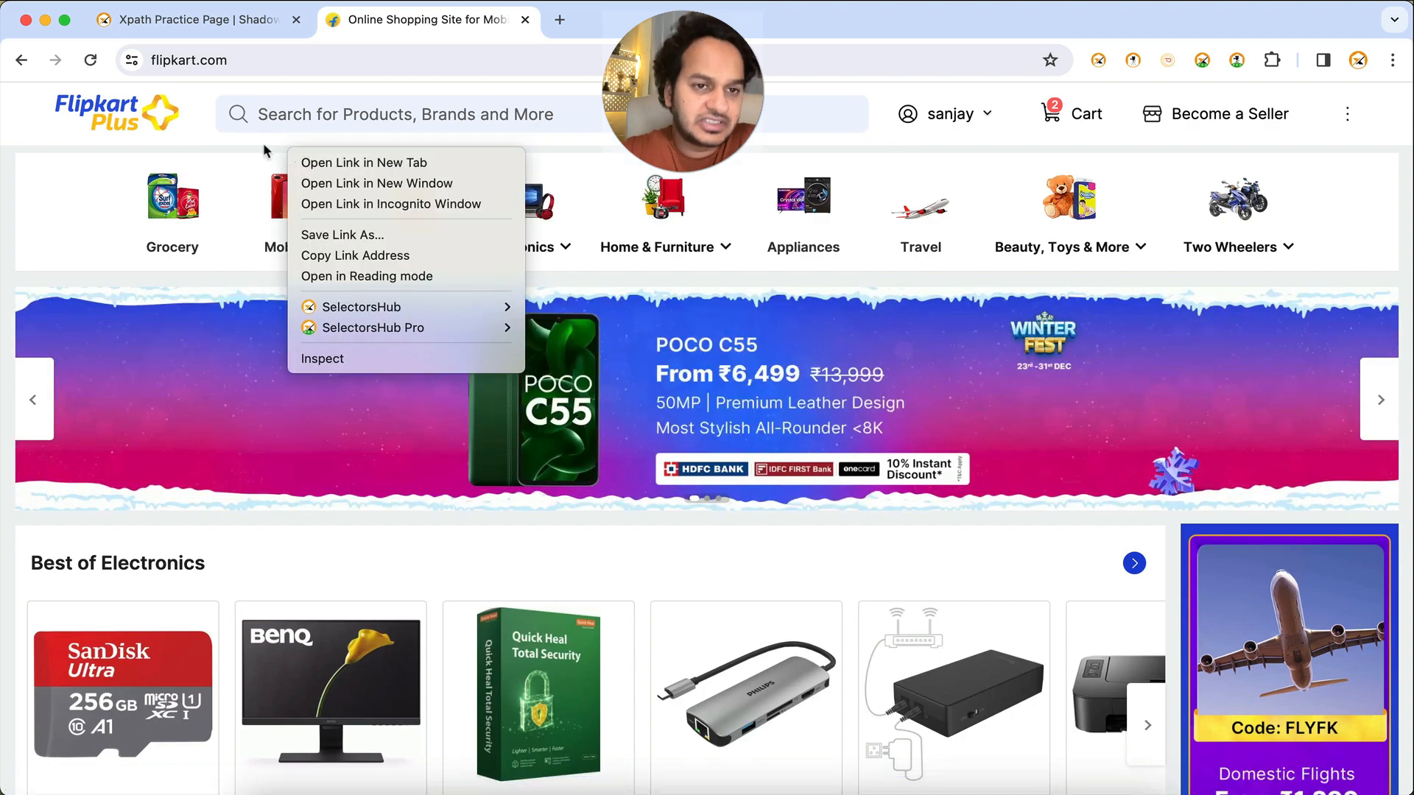
click(261, 150)
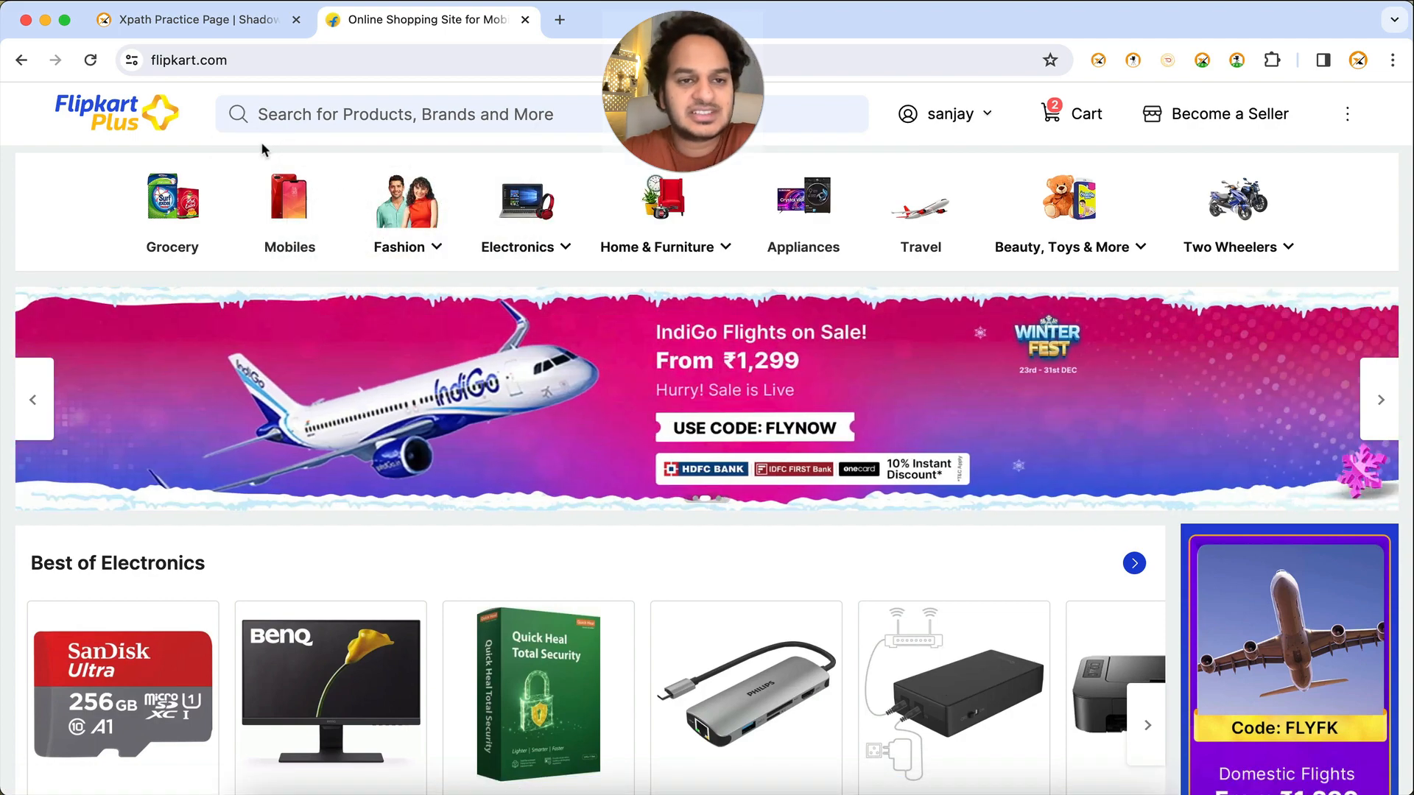
- Pause the Flipkart page with the SelectorsHub debugger while search suggestions are open, and inspect the phone suggestion in the DOM
click(235, 8)
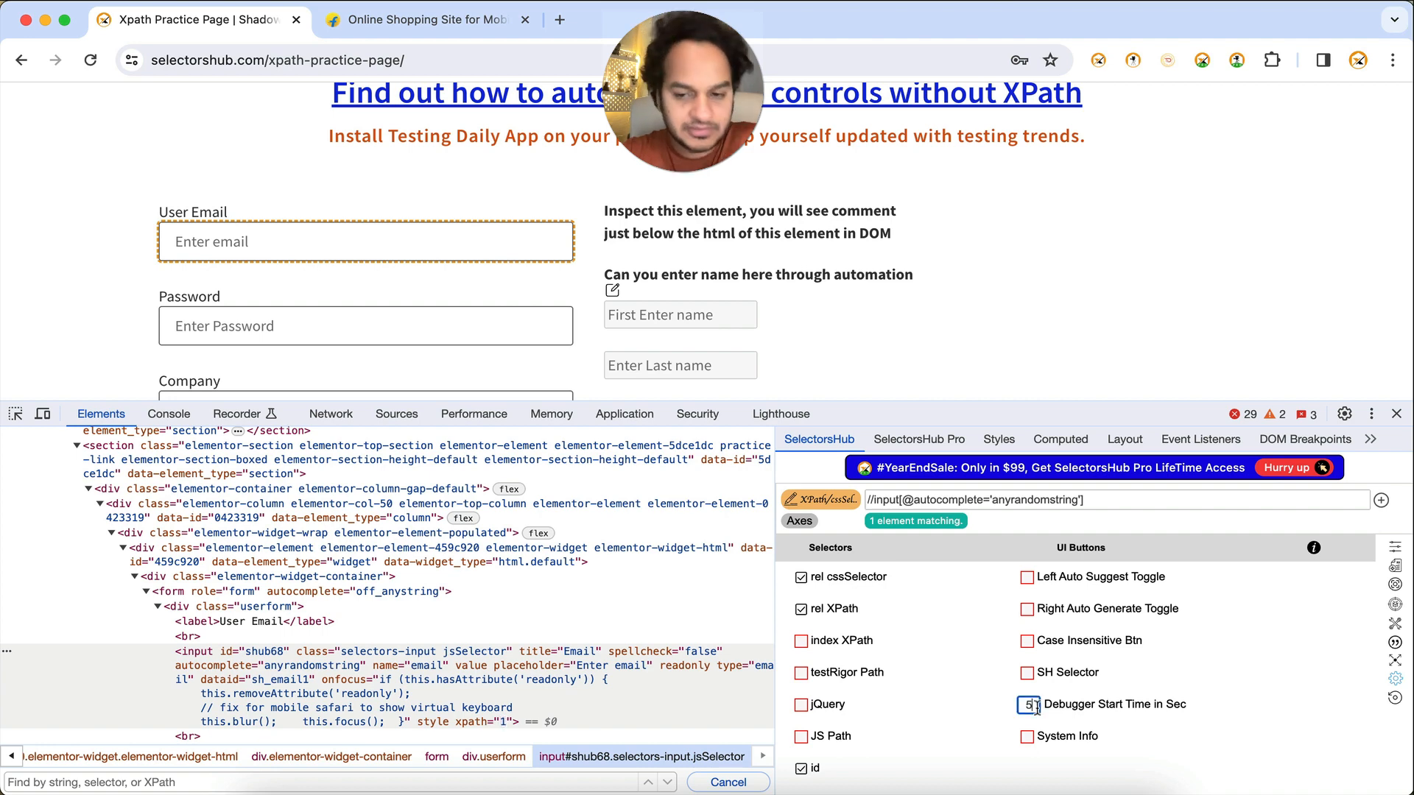
click(436, 32)
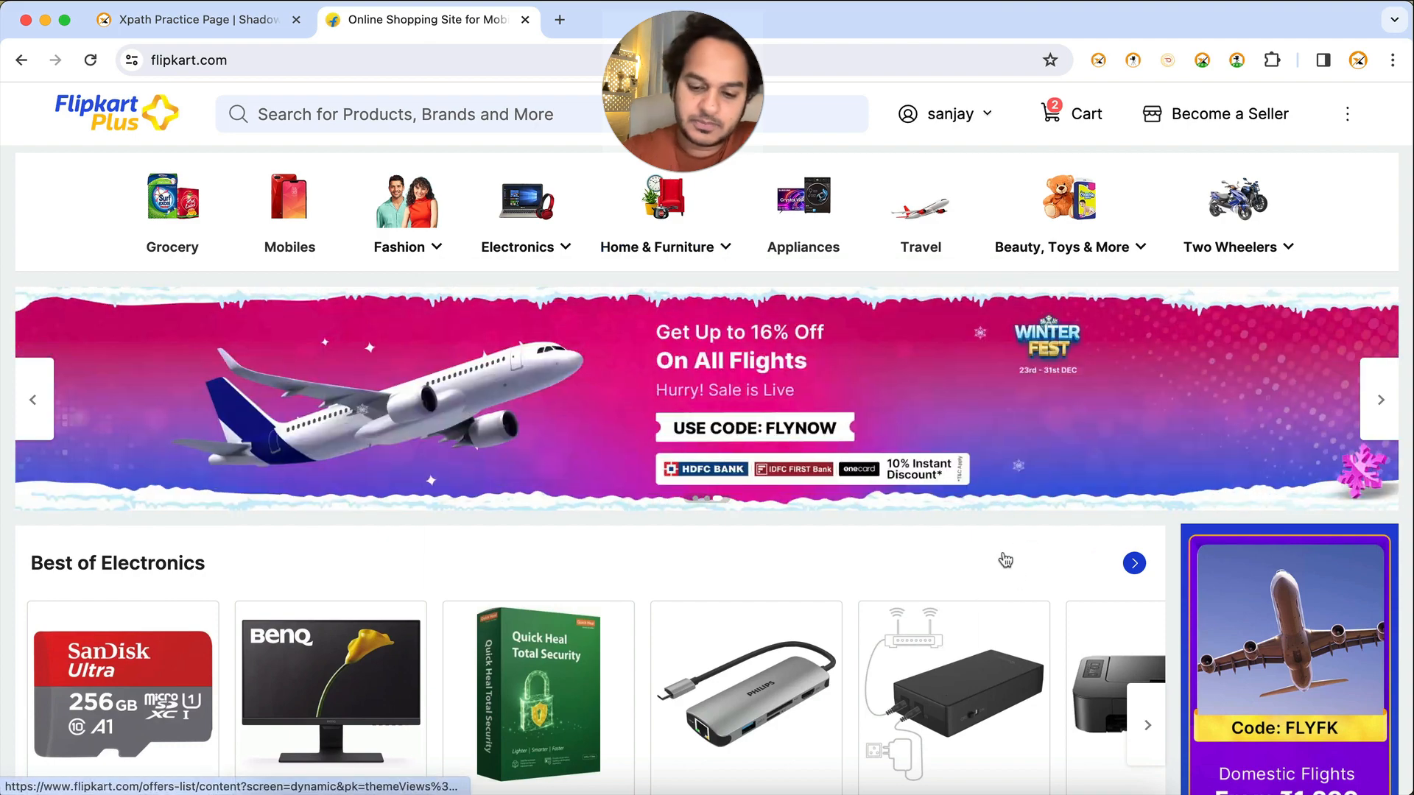
key(super+alt+i)
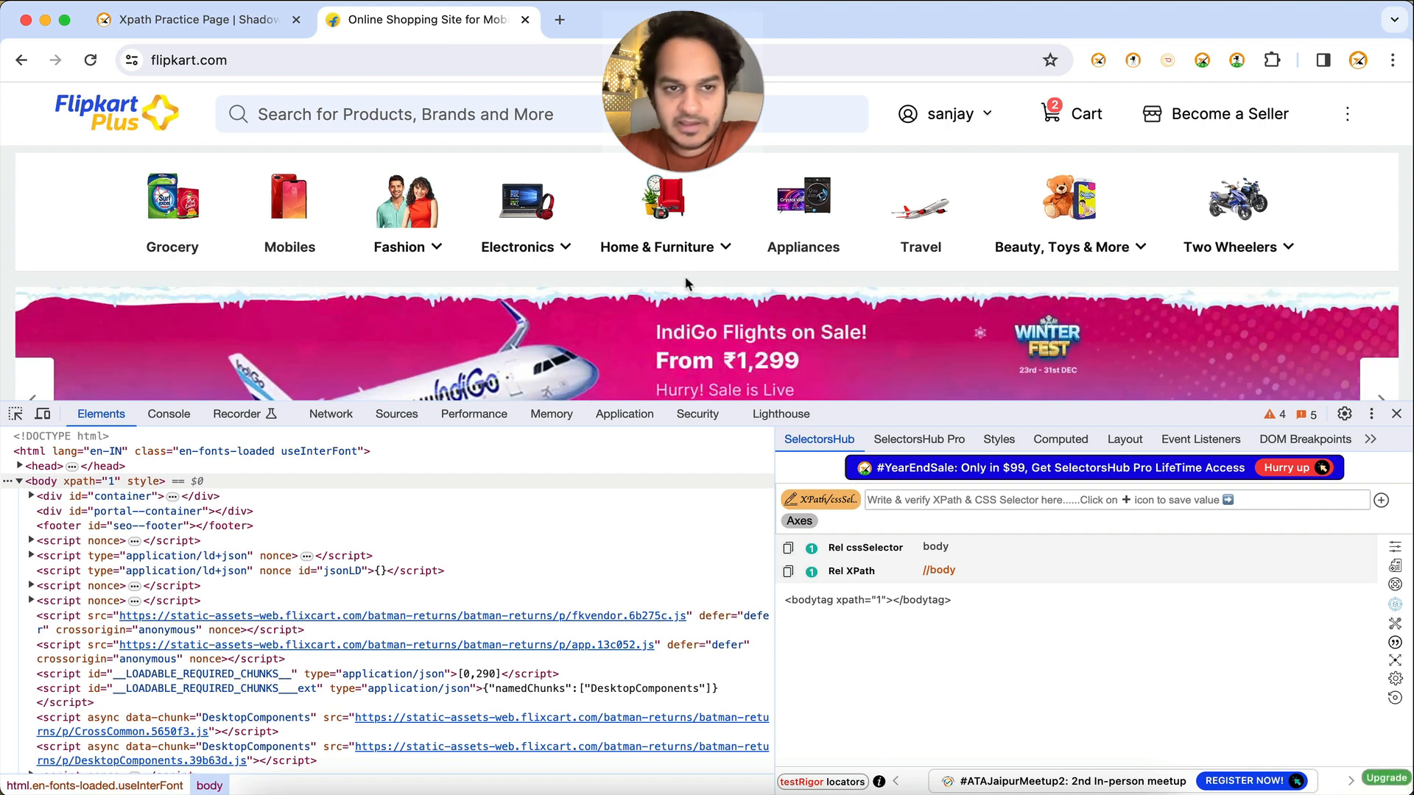
click(435, 114)
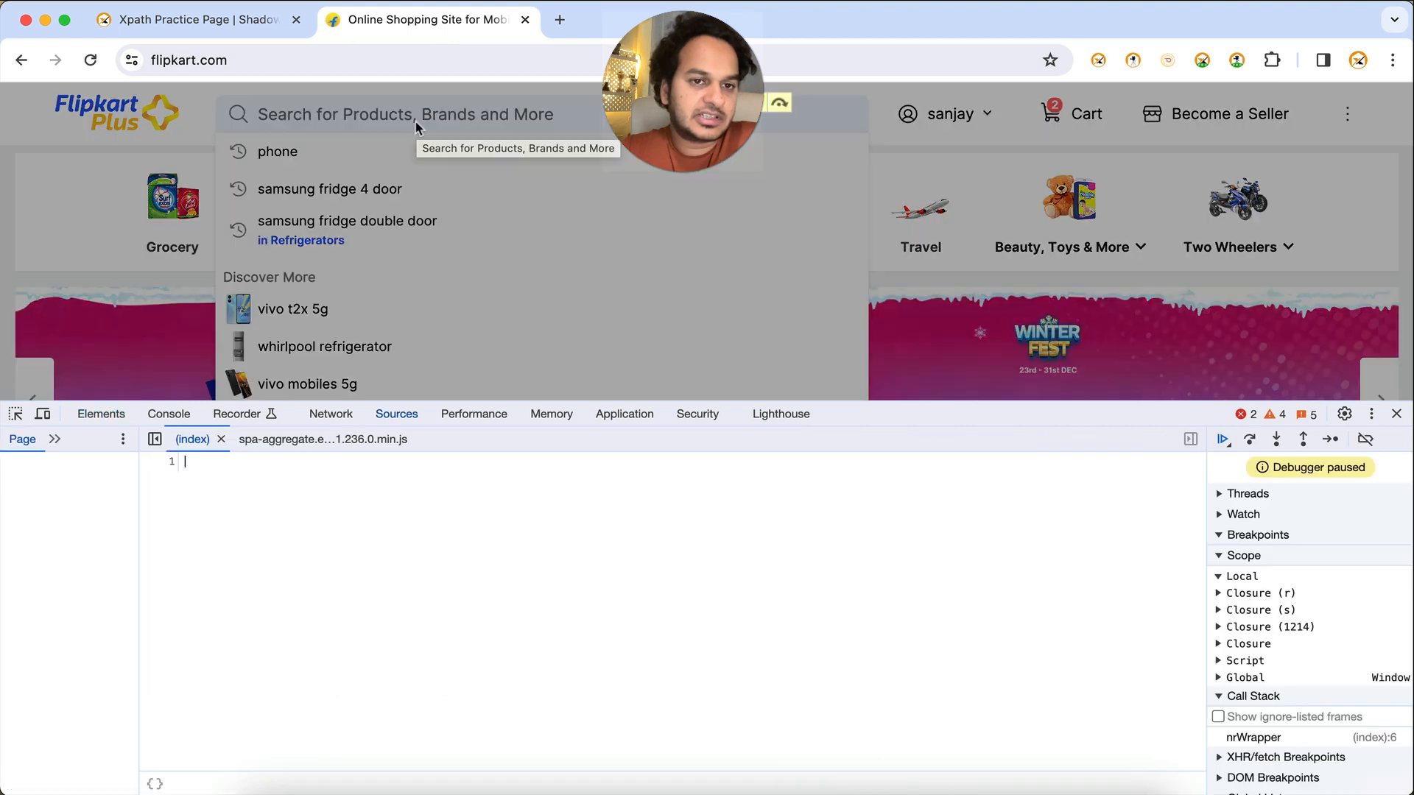
click(15, 414)
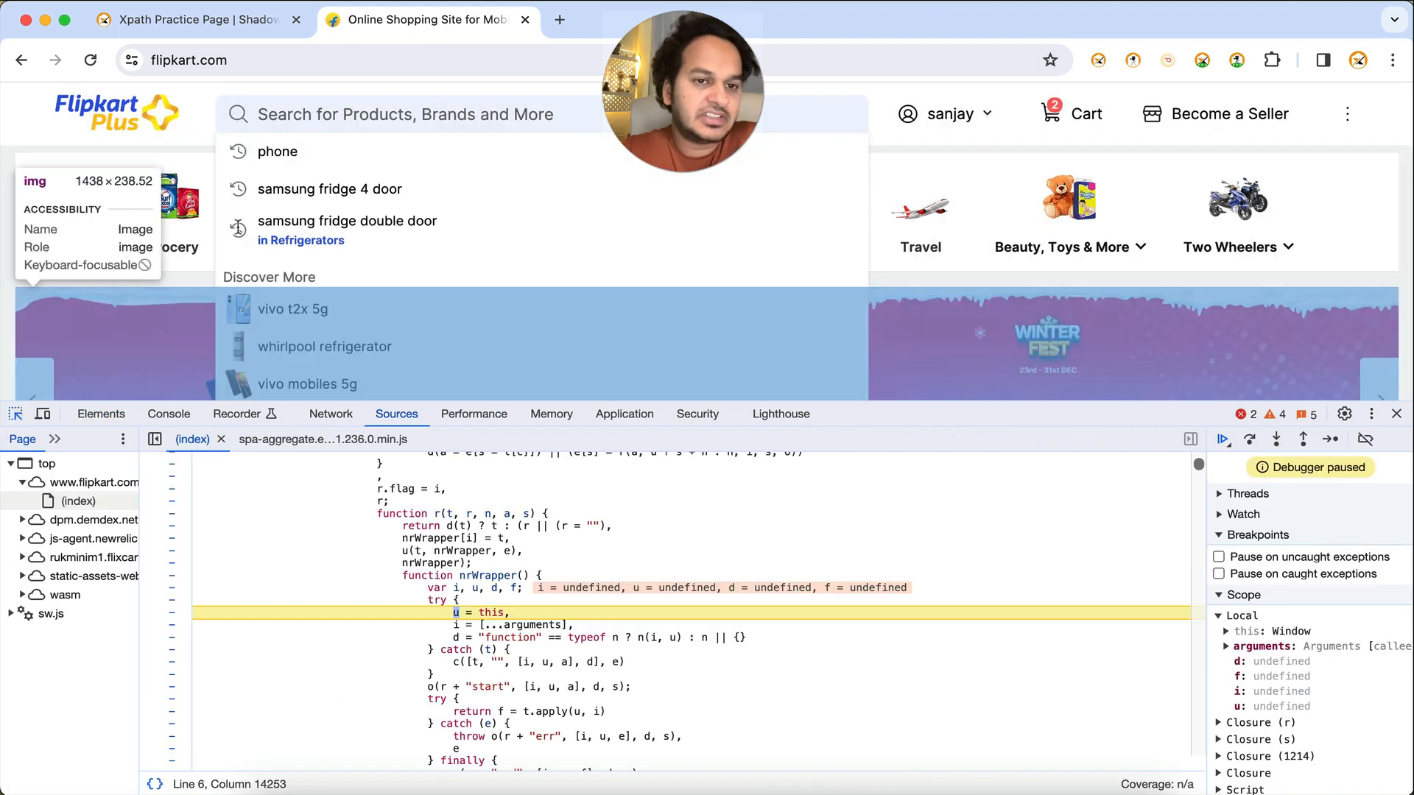
click(278, 151)
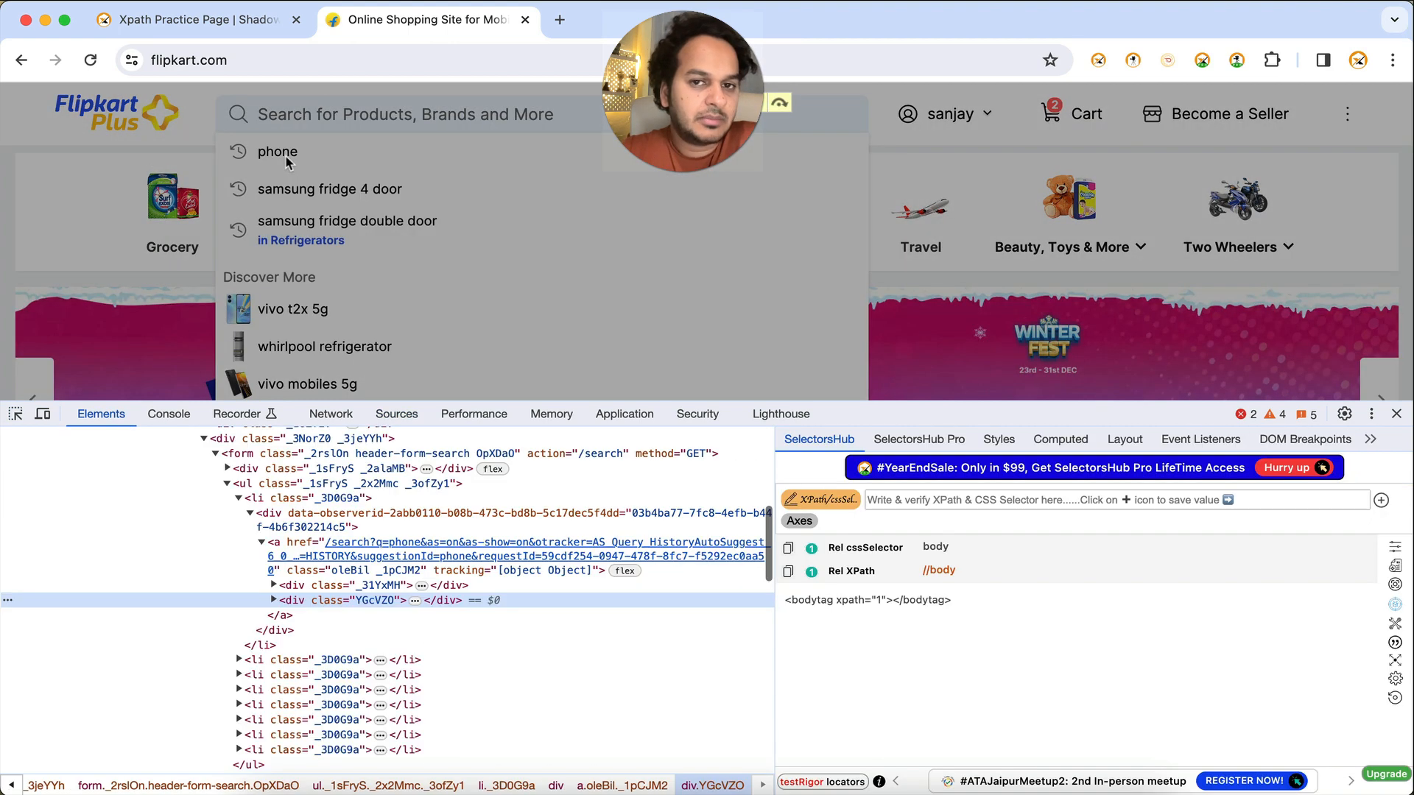
- Open twitter.com/home in a new tab, and show SelectorsHub in its DevTools
click(558, 21)
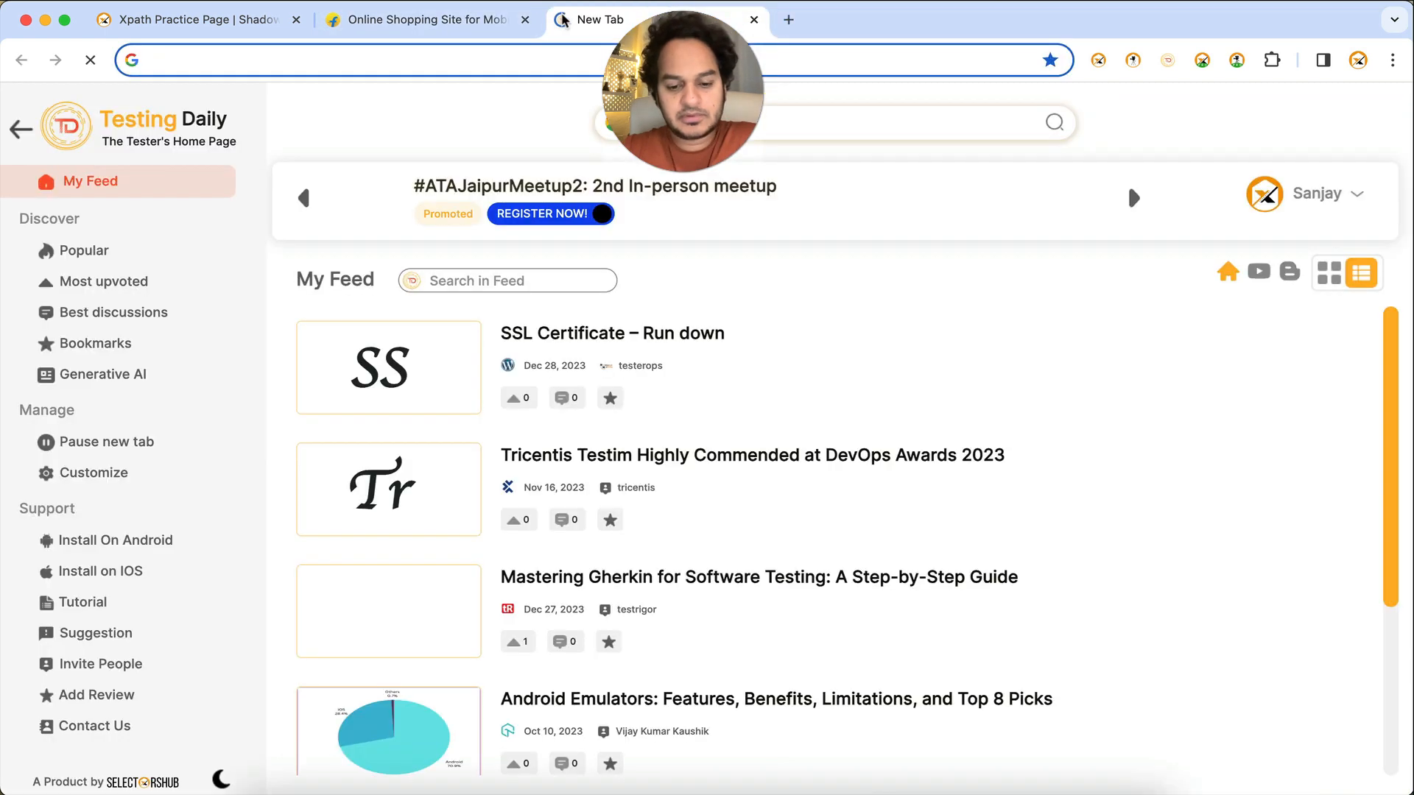
text(twitter.com/home)
key(Return)
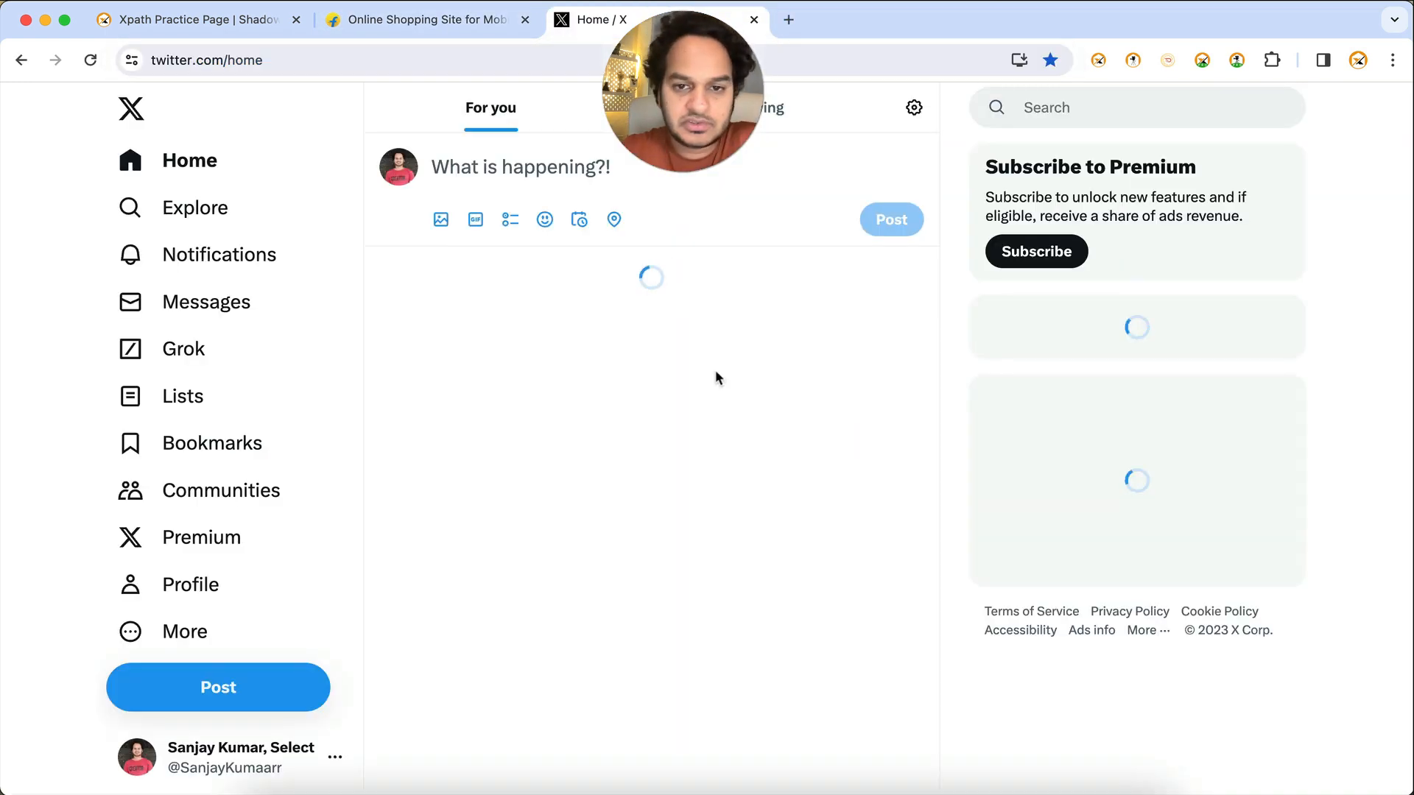
key(super+alt+i)
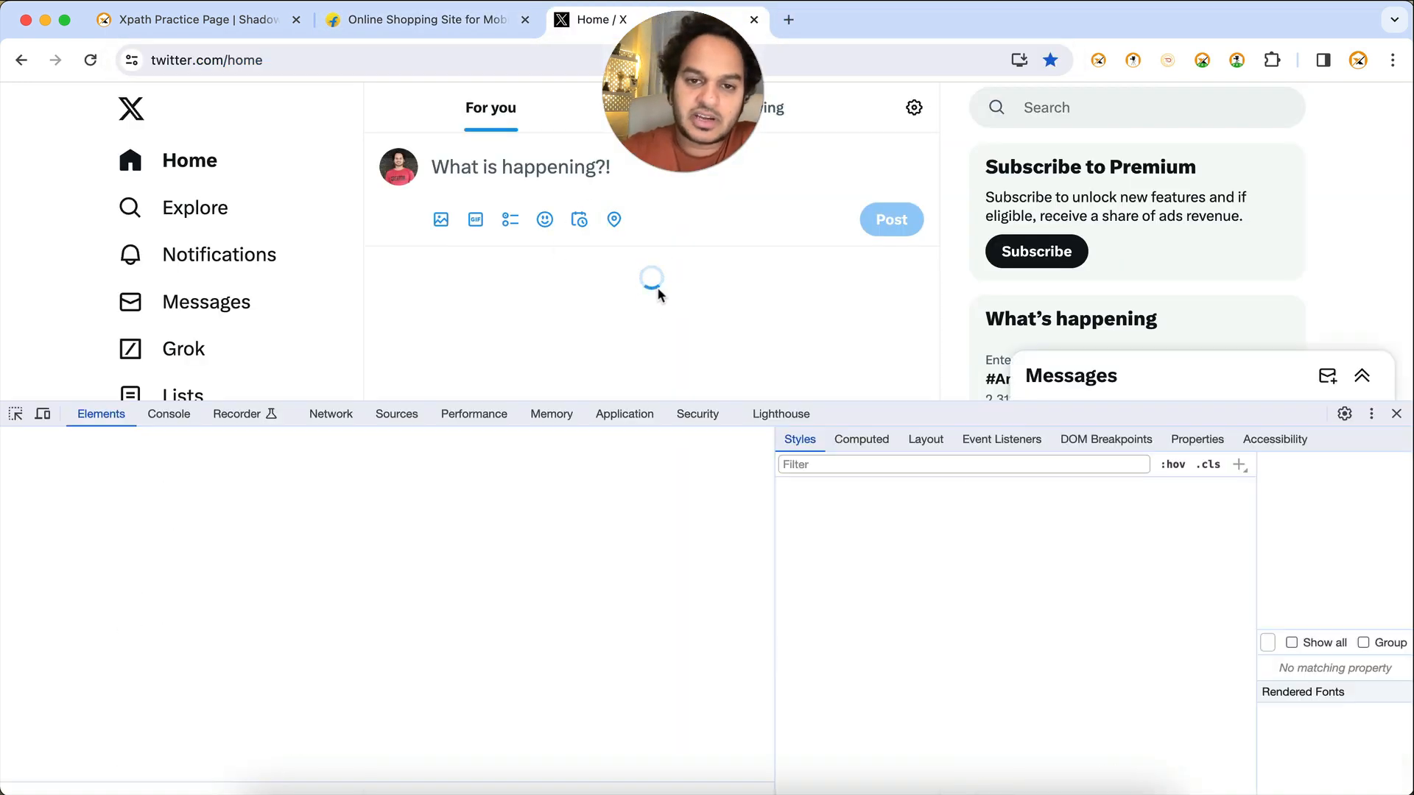
click(819, 442)
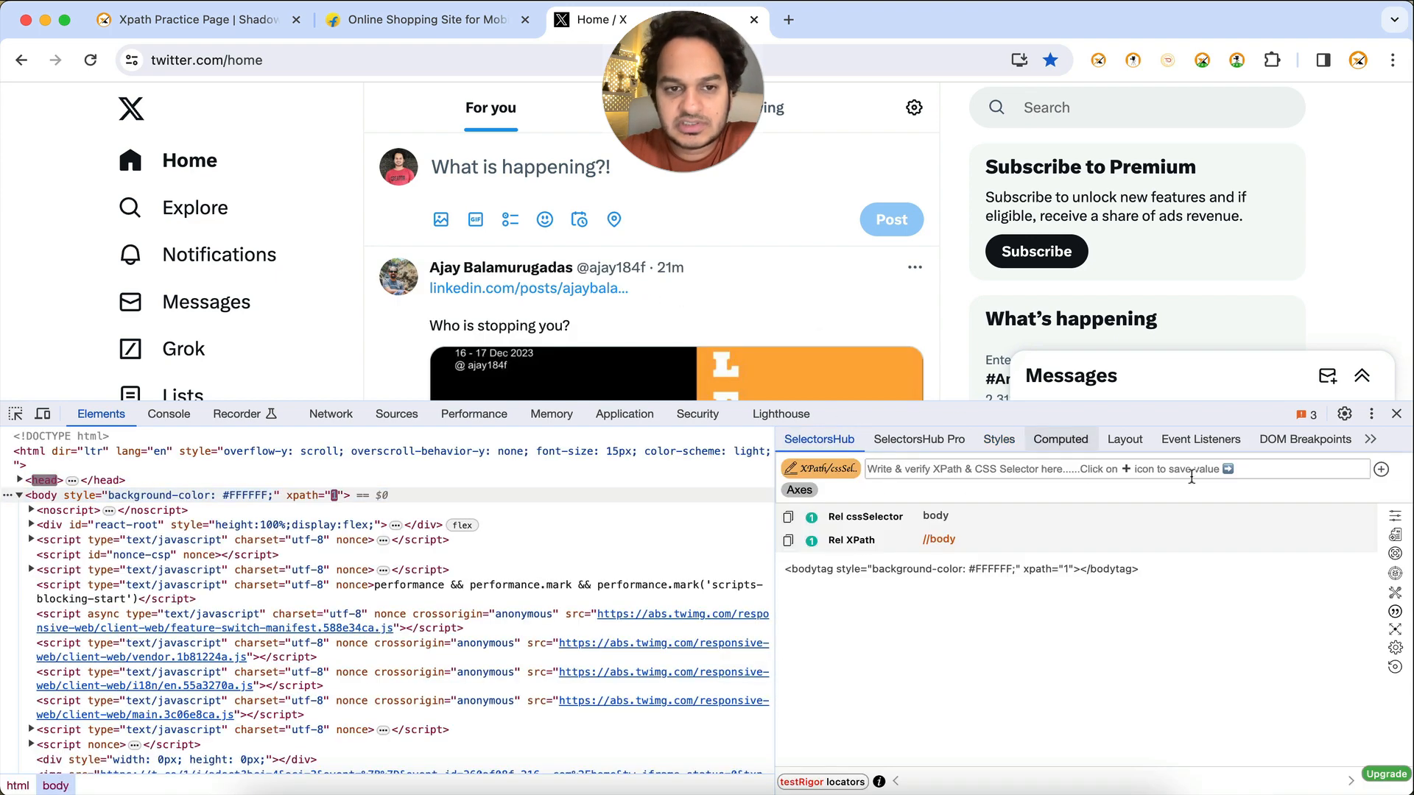
scroll(1157, 366, down, 3)
scroll(1157, 366, down, 10)
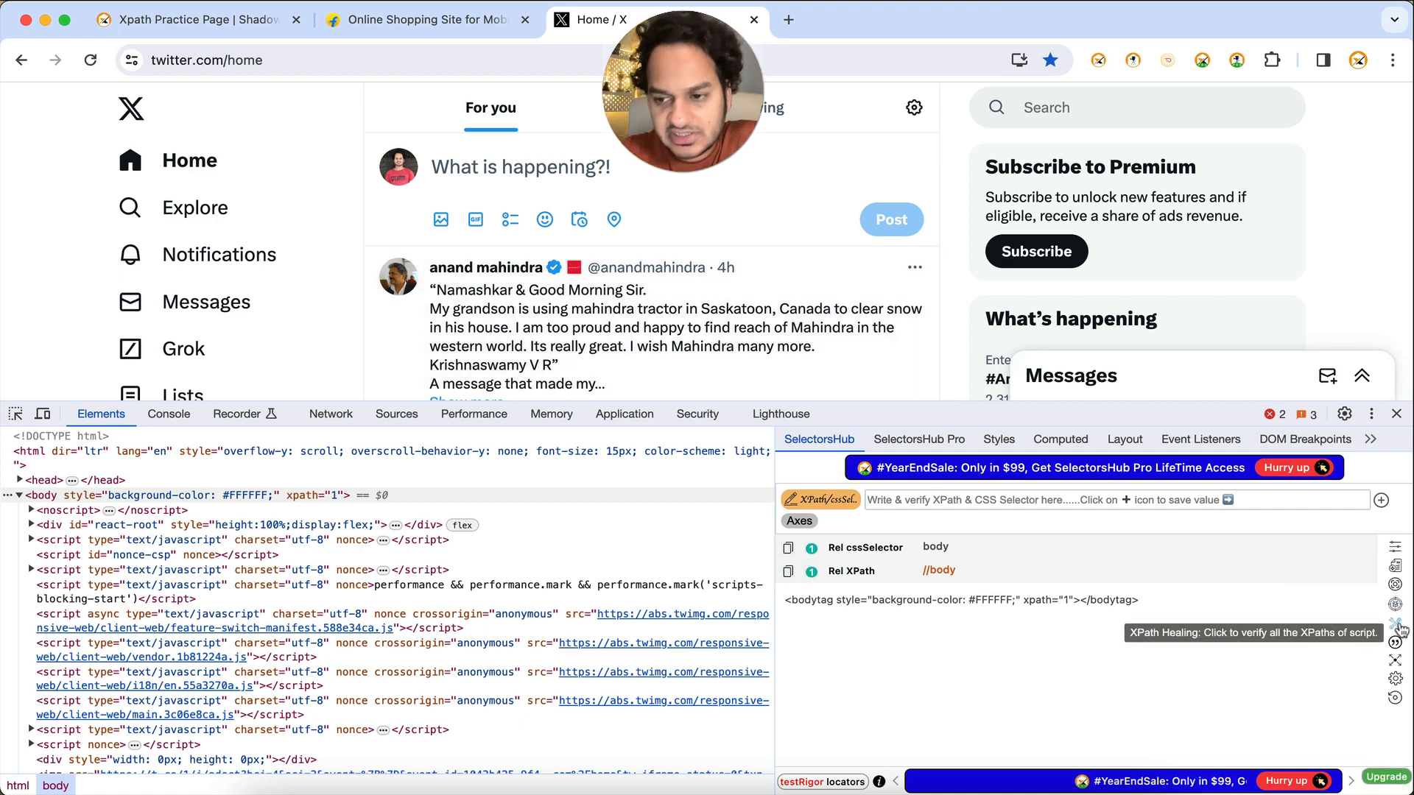
- Set Debugger Start Time in Sec to 0 in the UI customization settings, and close the settings
click(1395, 678)
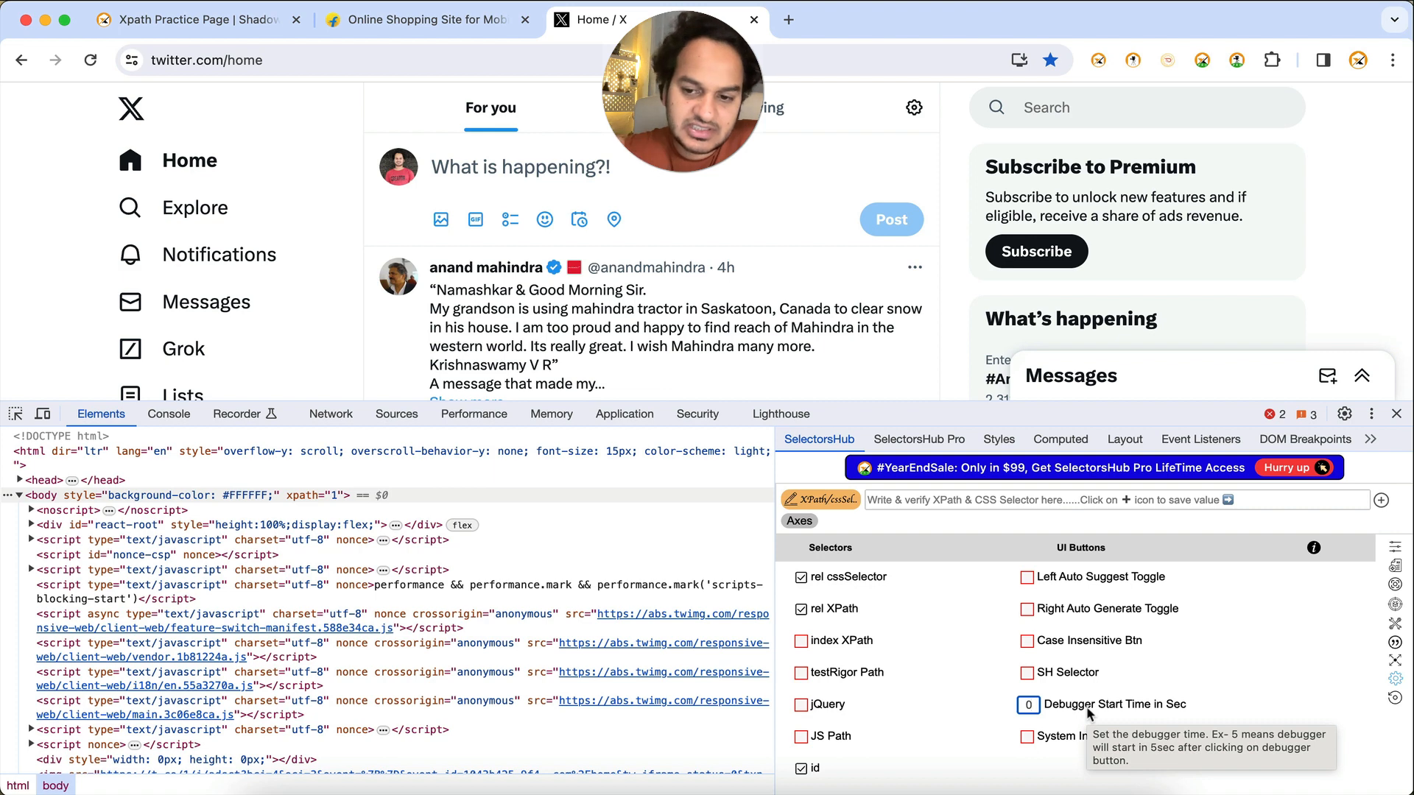
click(1395, 679)
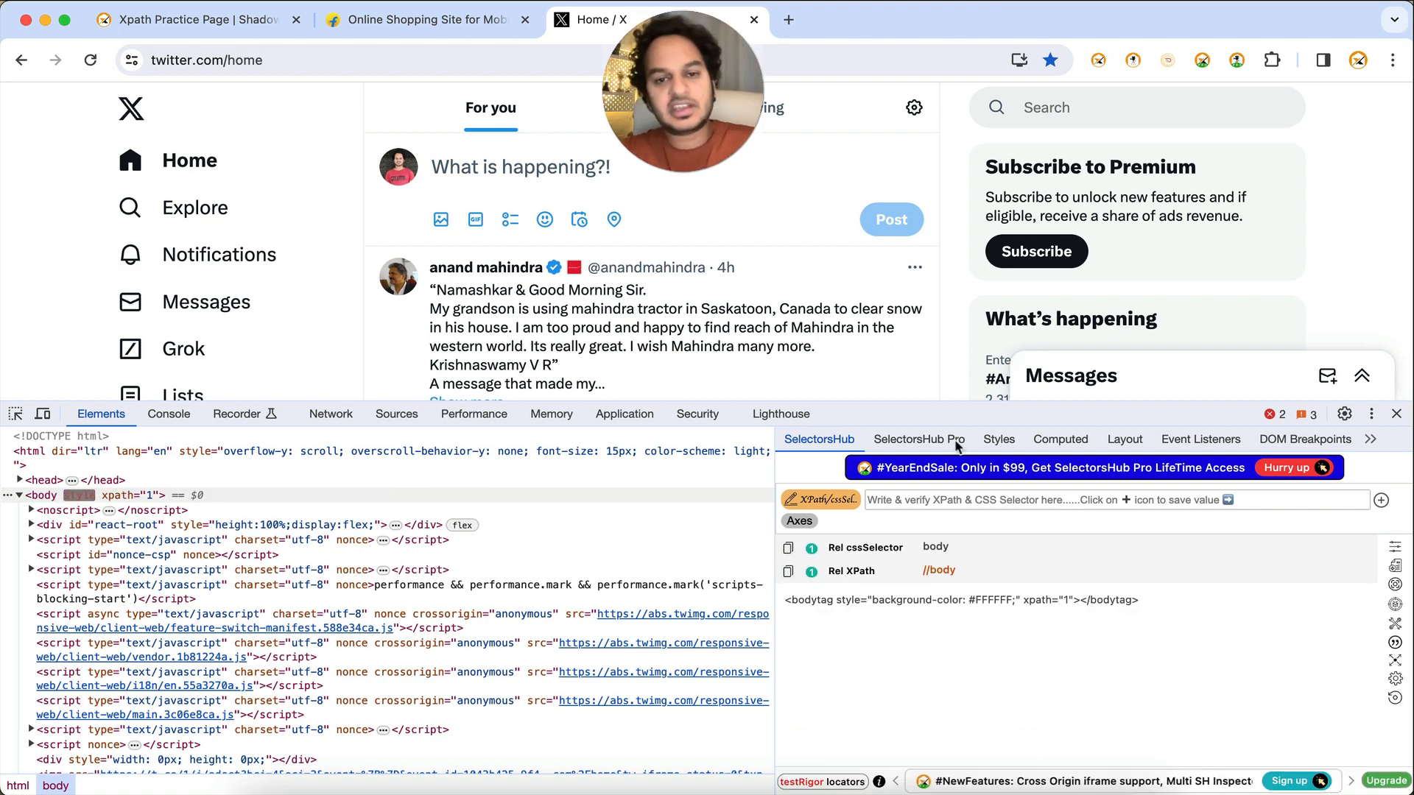
- Pause the Twitter page with the debugger while it loads, and inspect the loading spinners in the timeline and the sidebar
click(1397, 613)
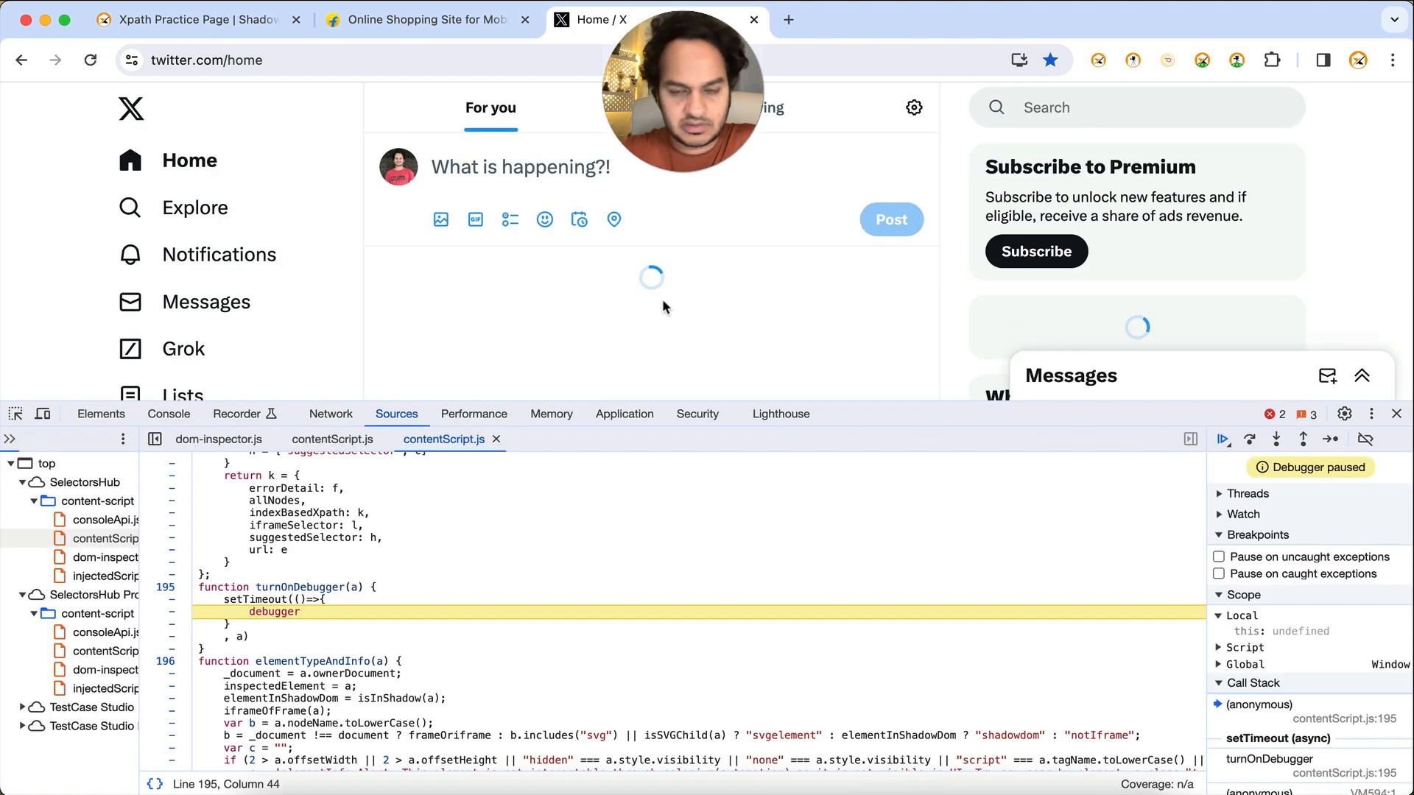
click(99, 414)
click(15, 414)
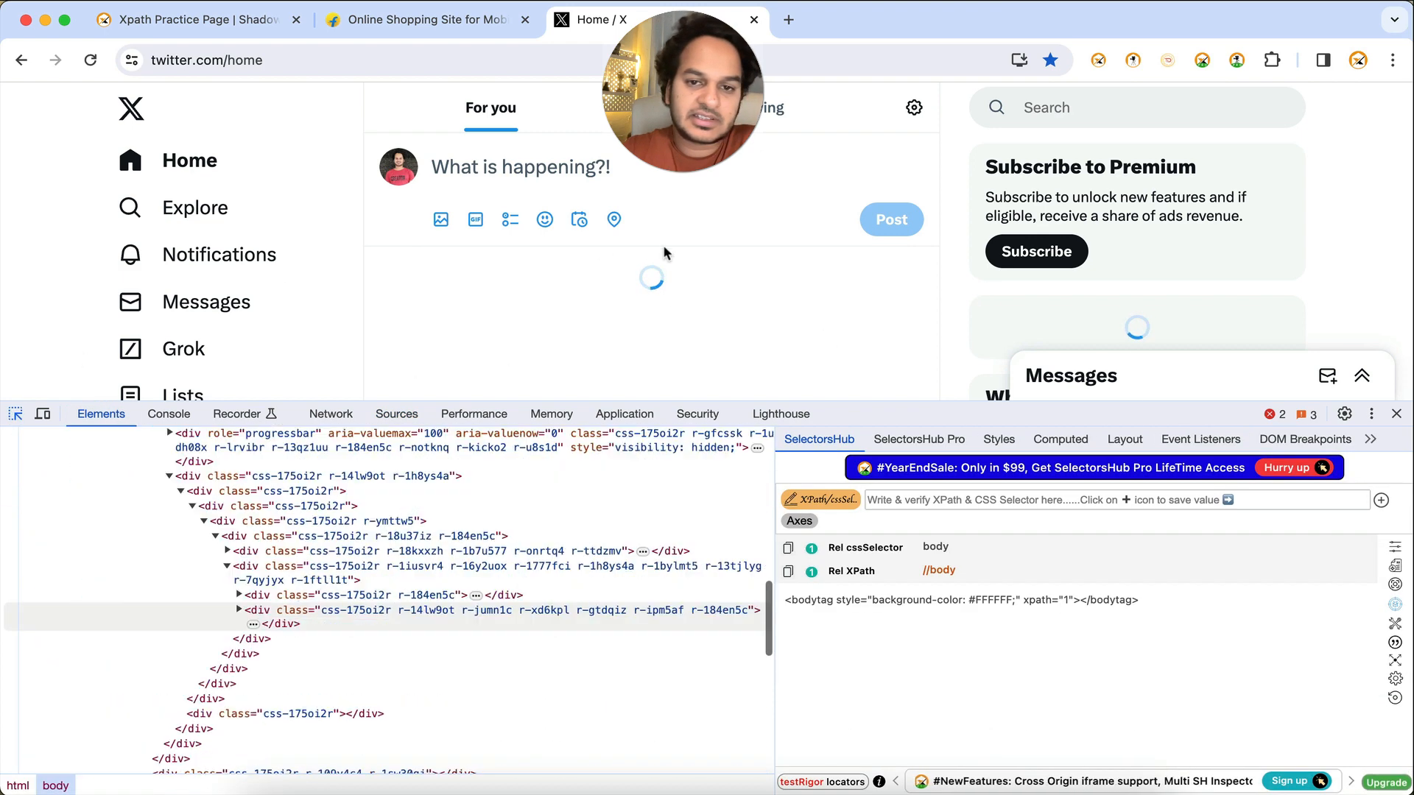
click(652, 281)
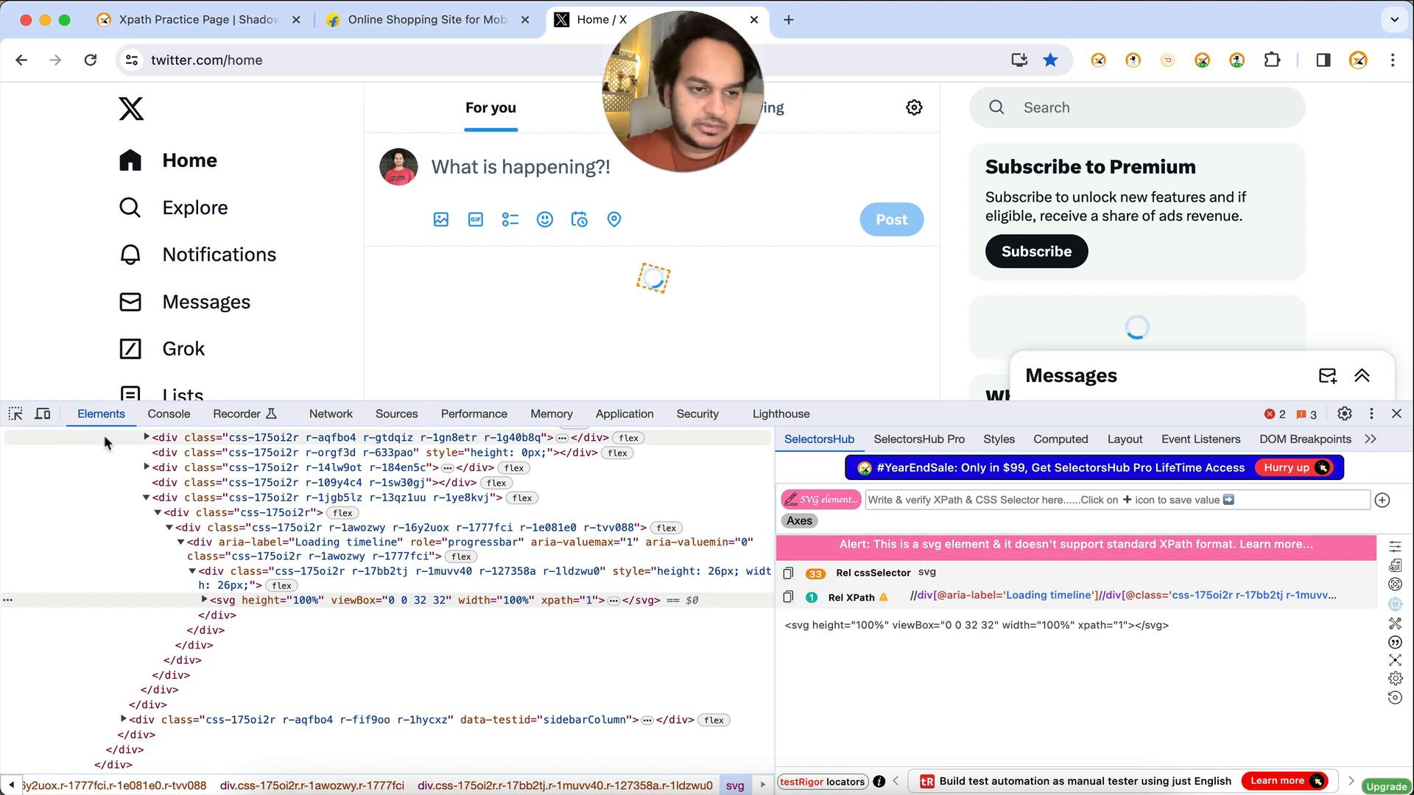
click(13, 415)
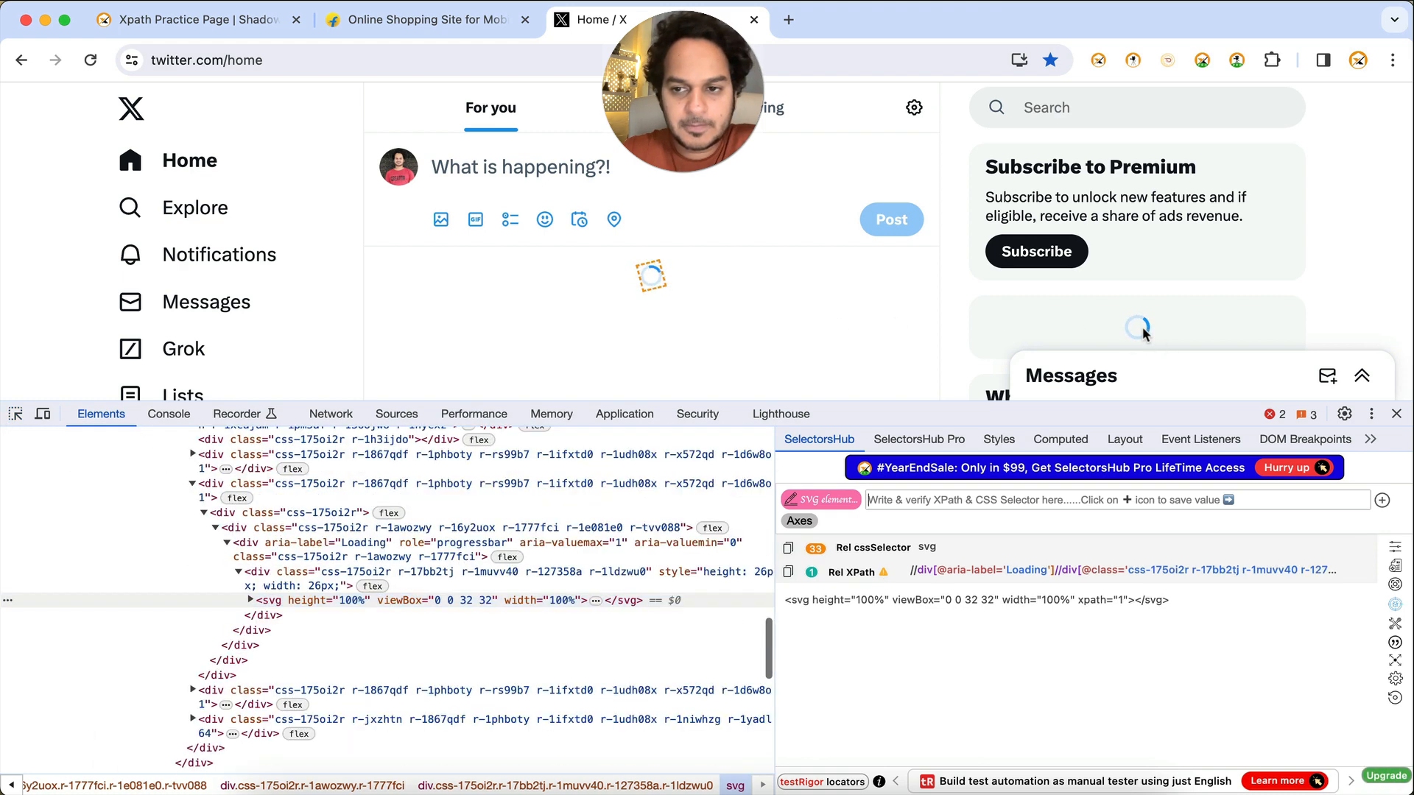
click(1138, 327)
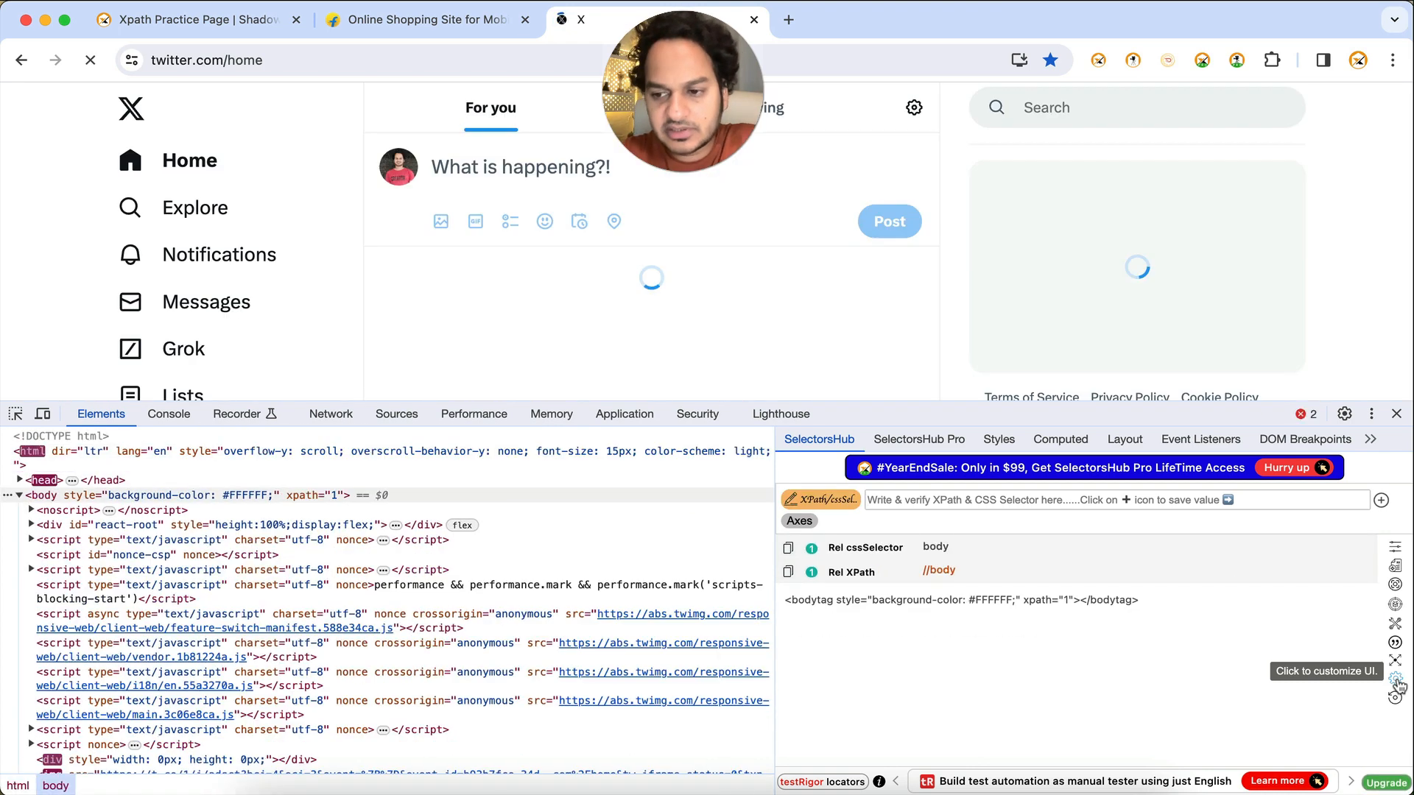
- Enable System Info in the UI customization settings, and return to the generated selectors
click(1396, 681)
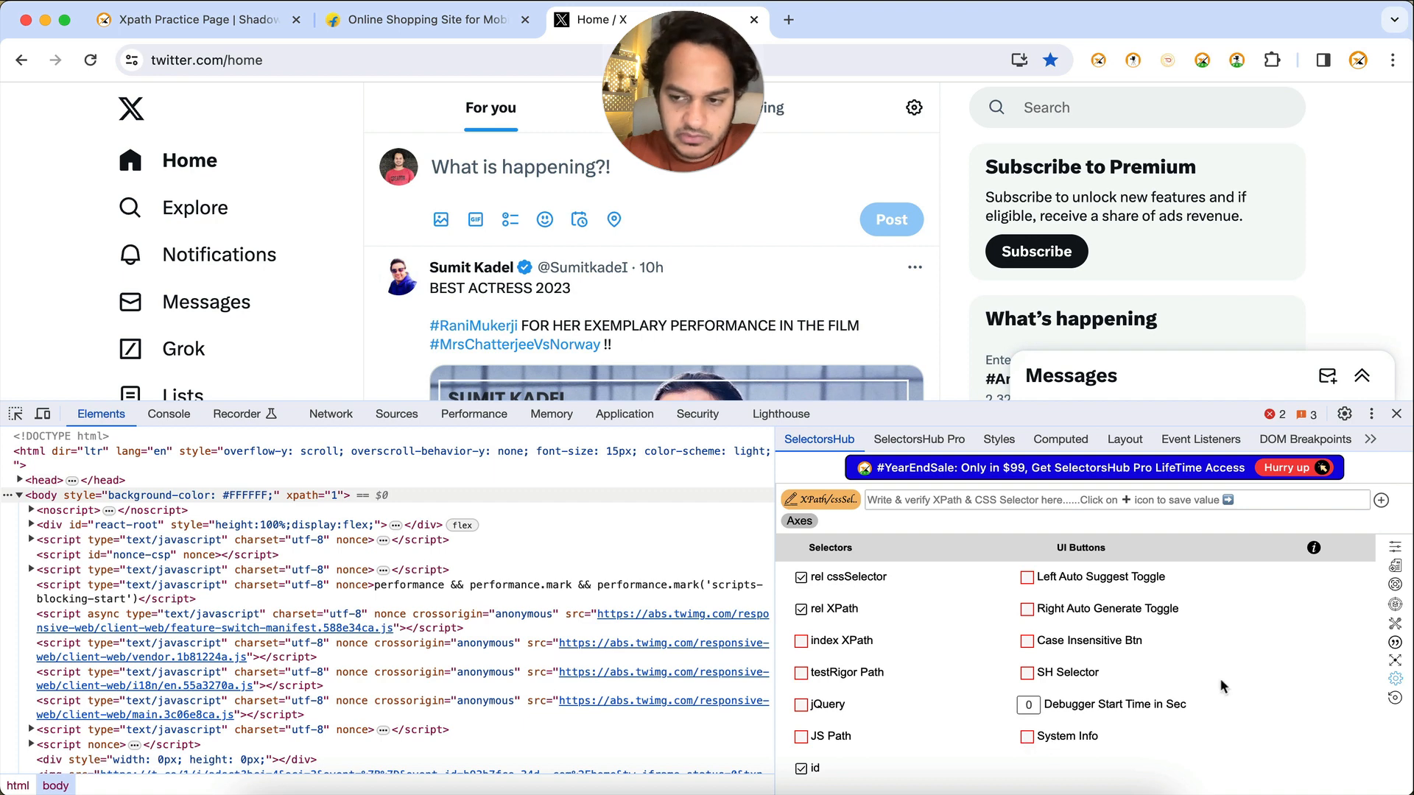
click(1395, 678)
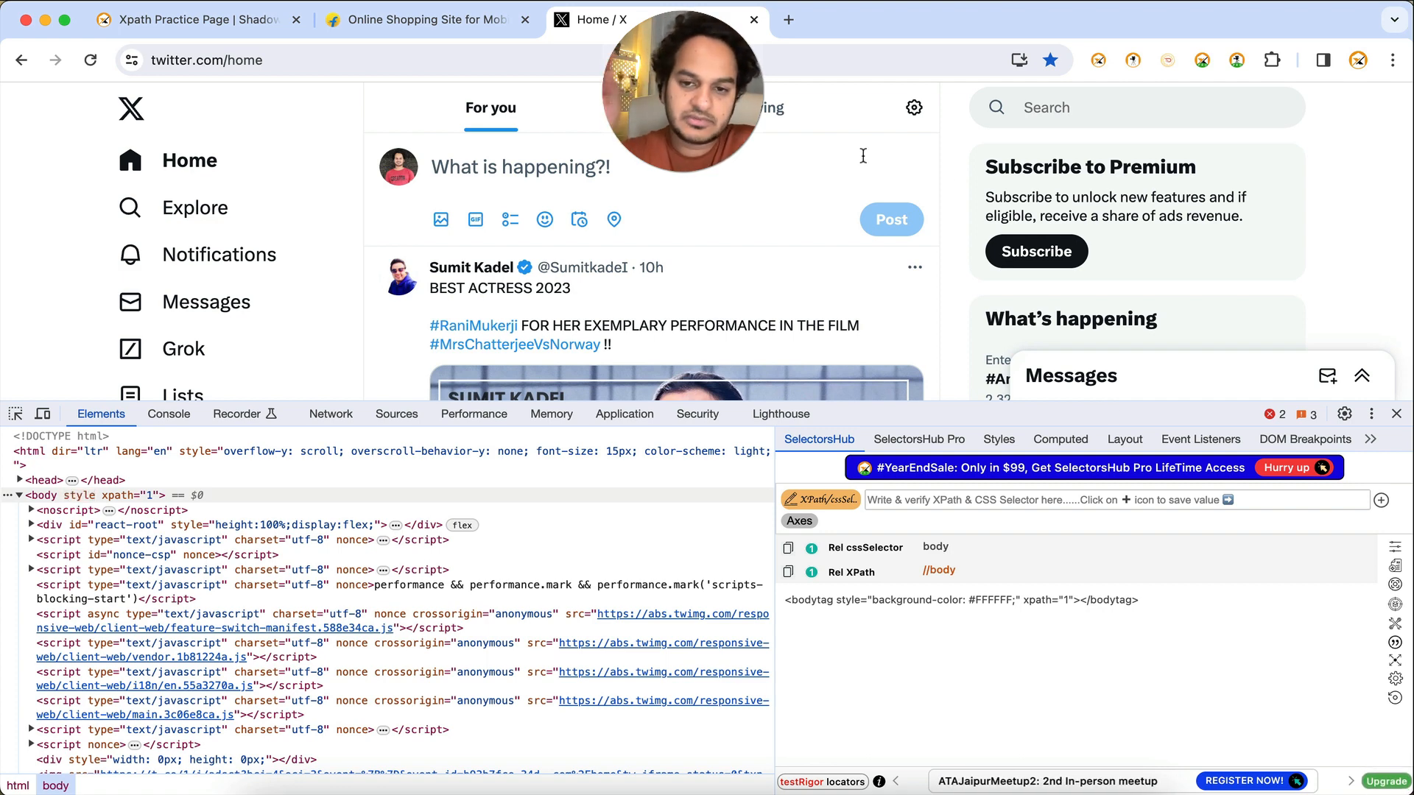
click(1396, 681)
click(1092, 742)
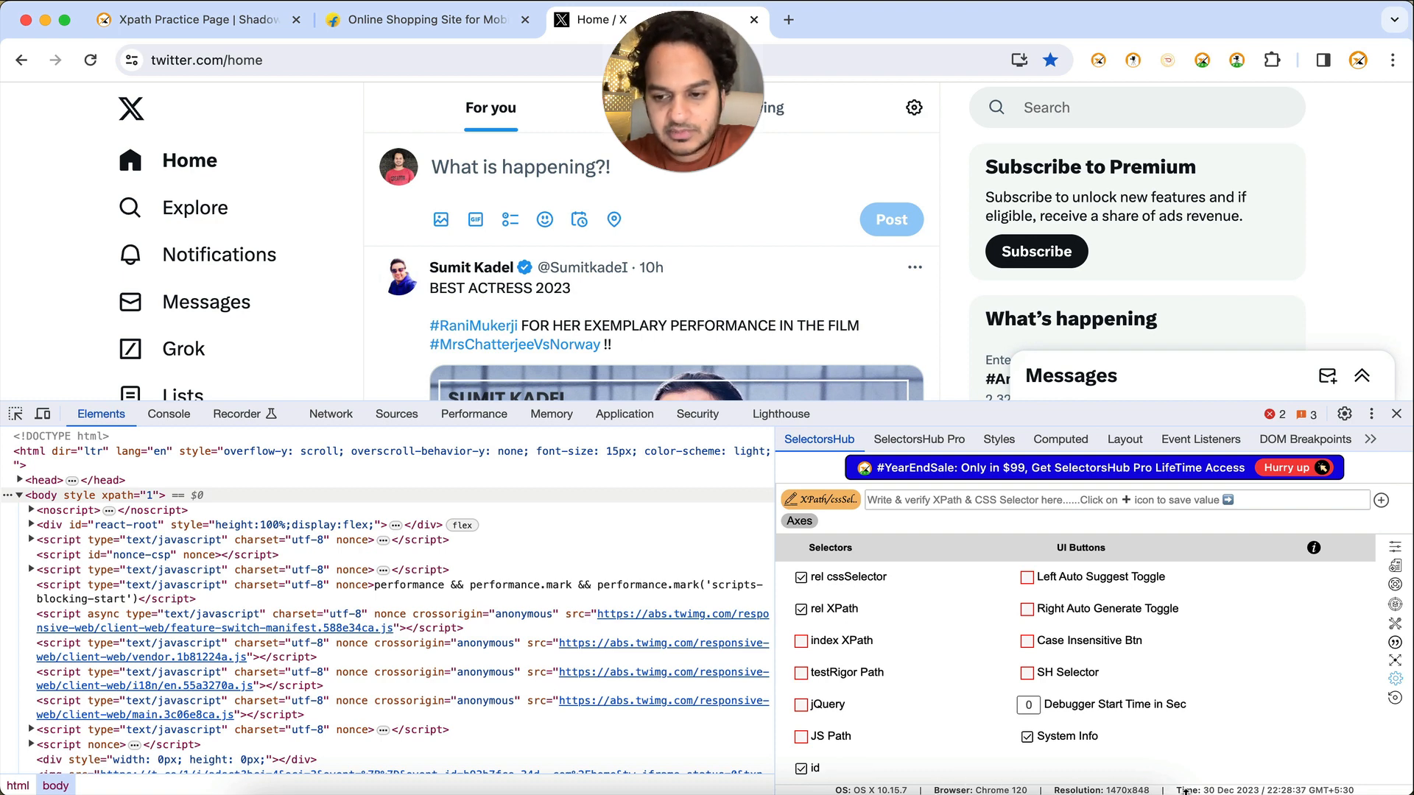
click(1402, 683)
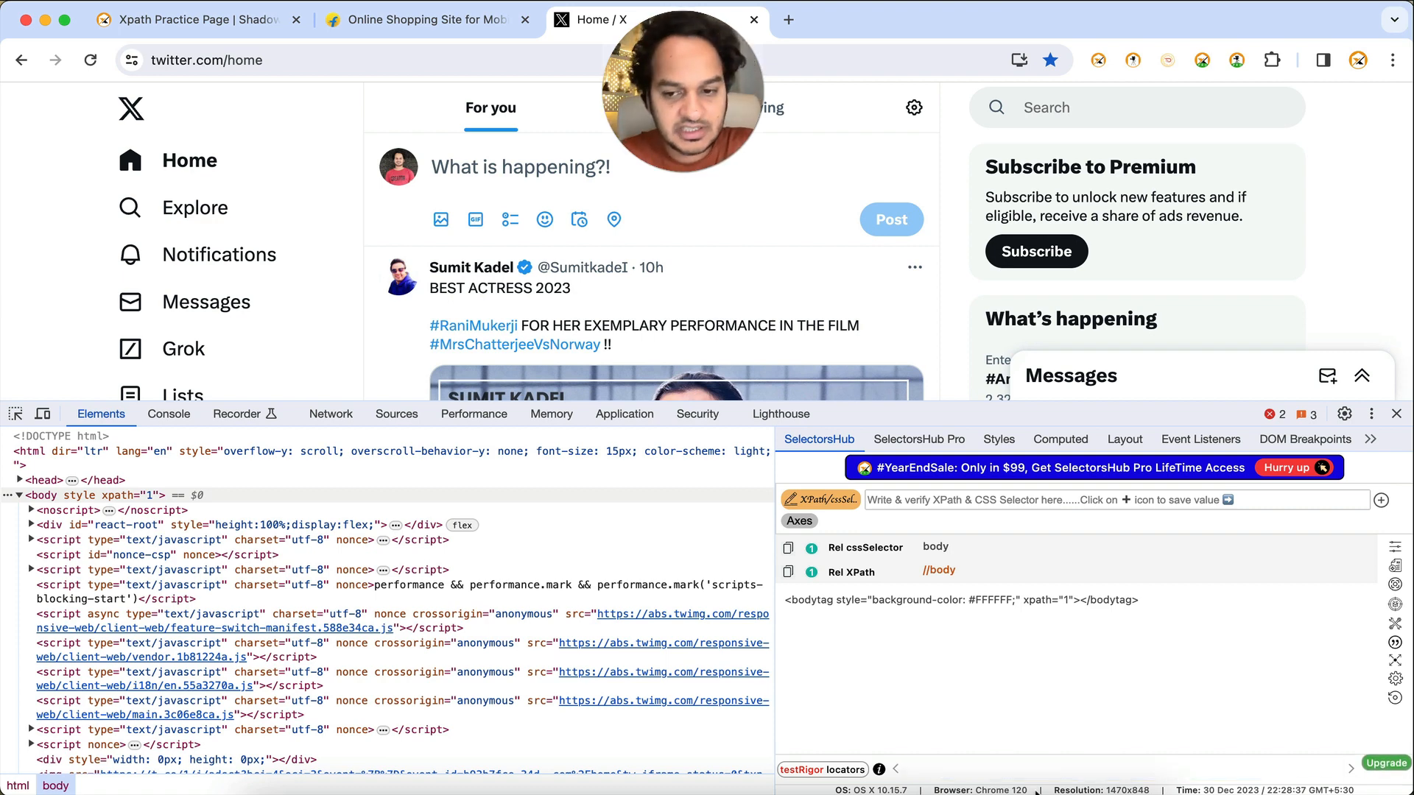
click(67, 2)
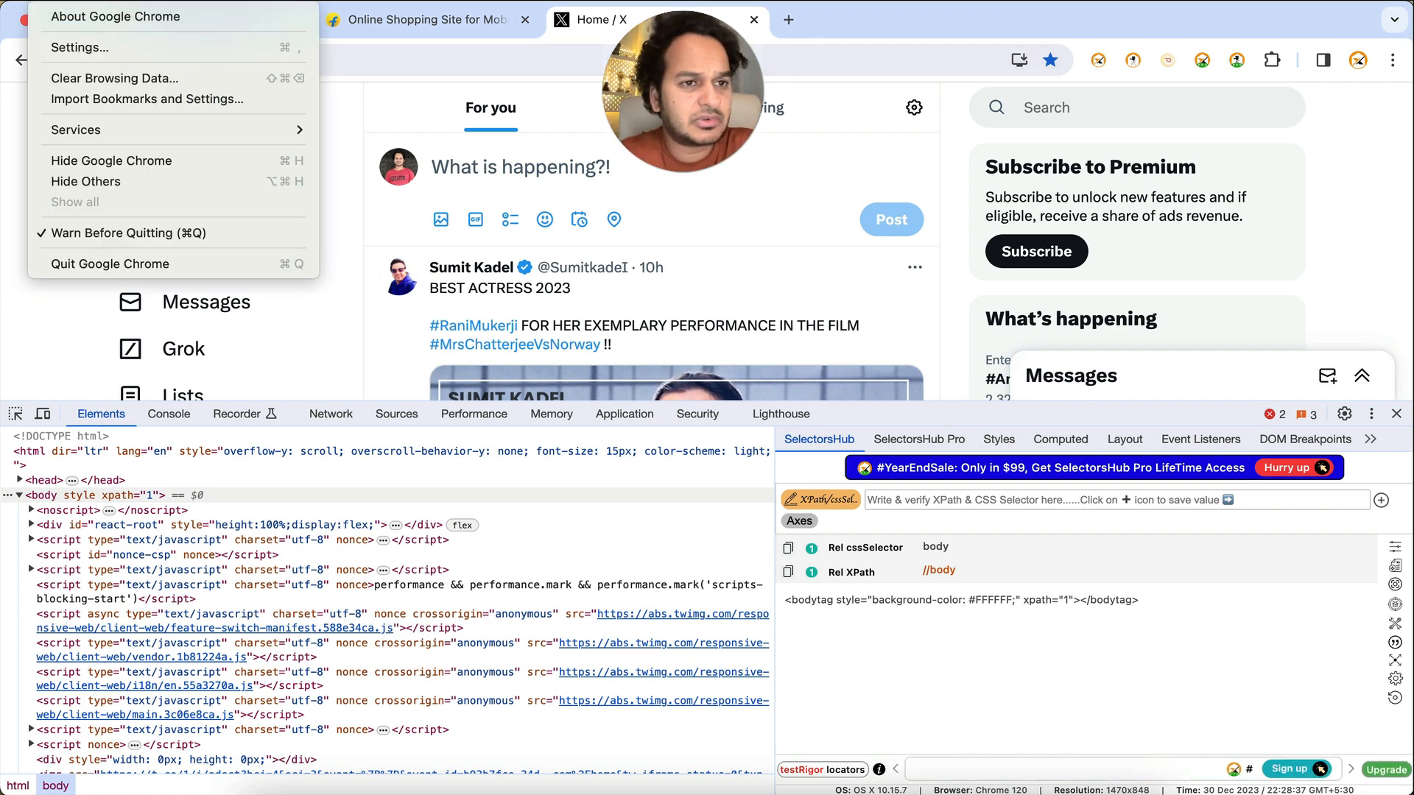
click(1328, 244)
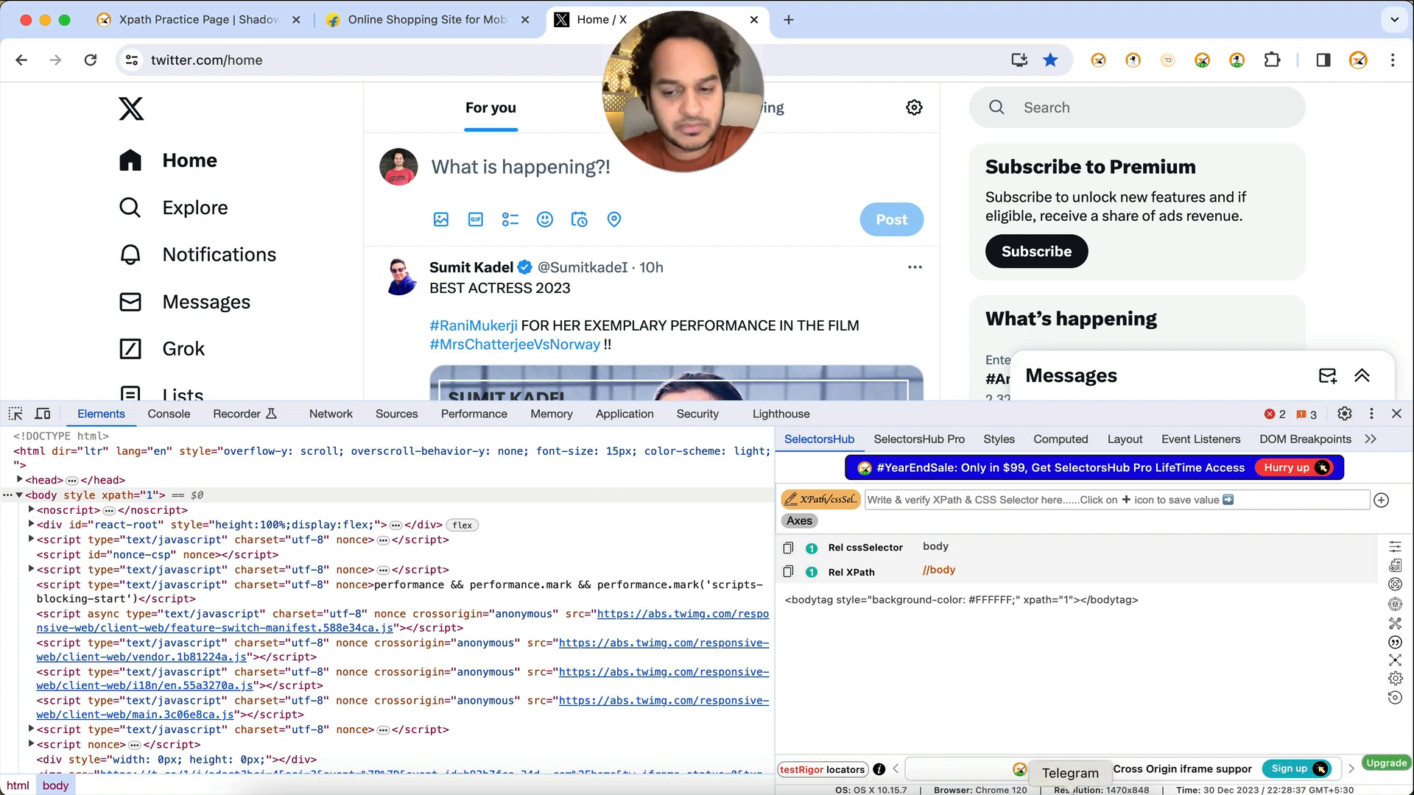
- Disable System Info in the UI customization settings, and return to the generated selectors
click(1395, 680)
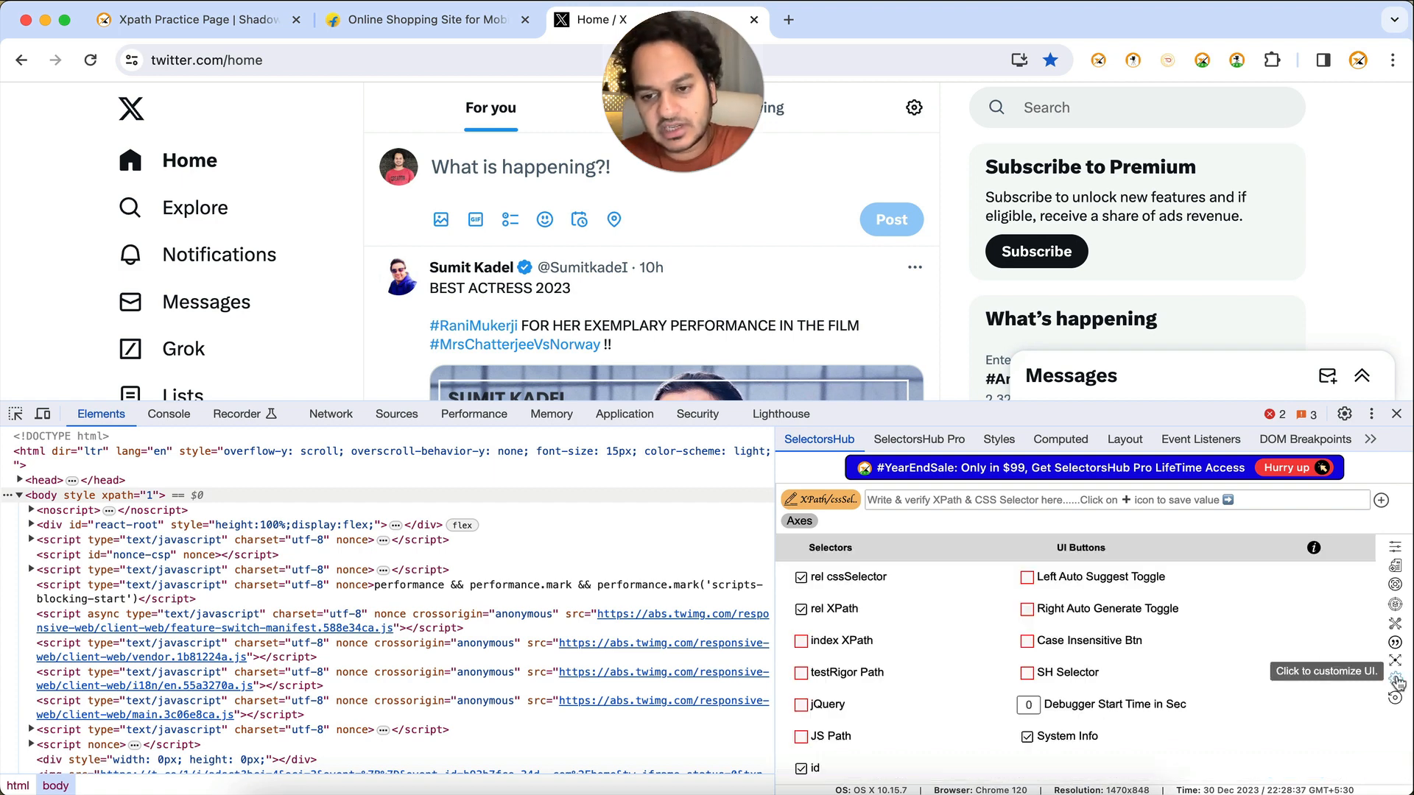
click(1027, 737)
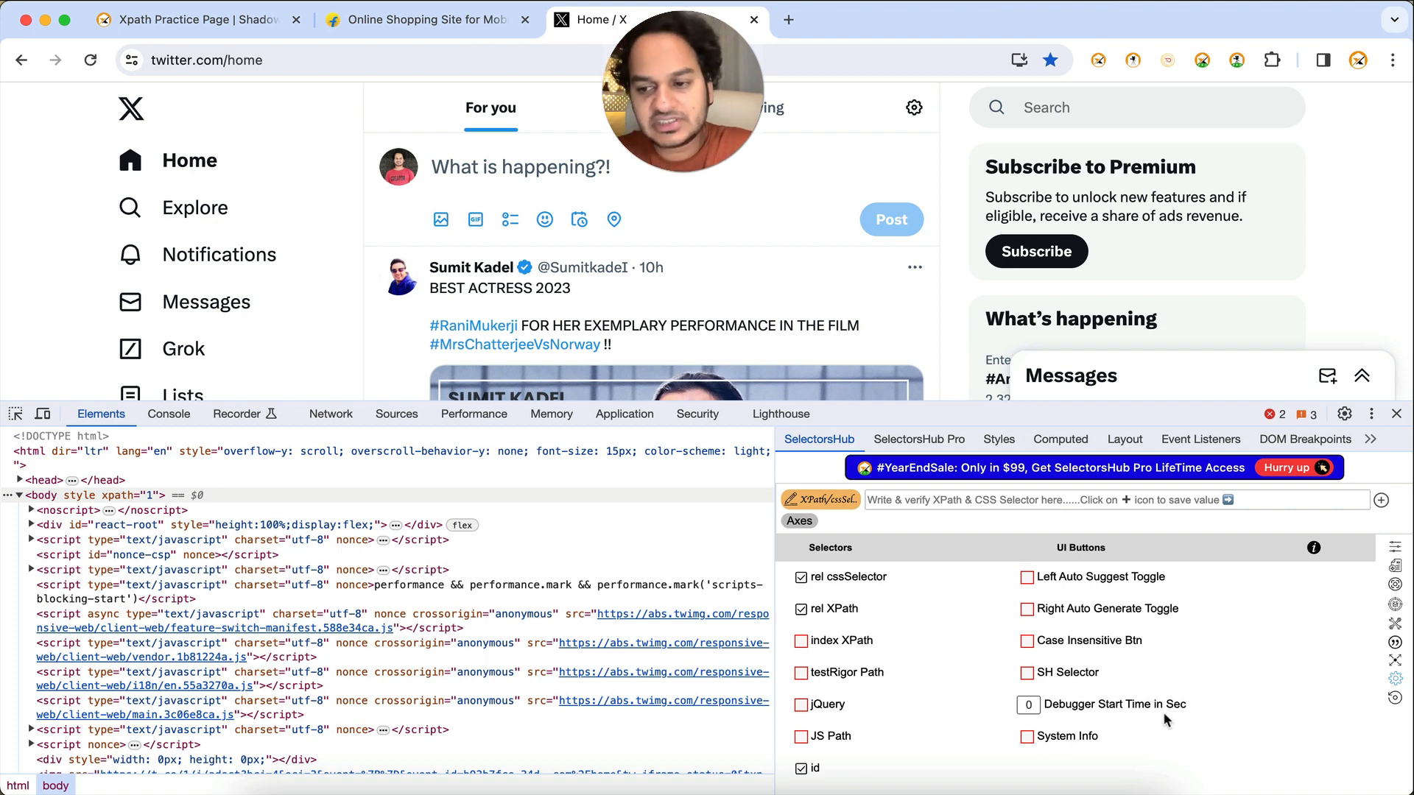
click(1396, 680)
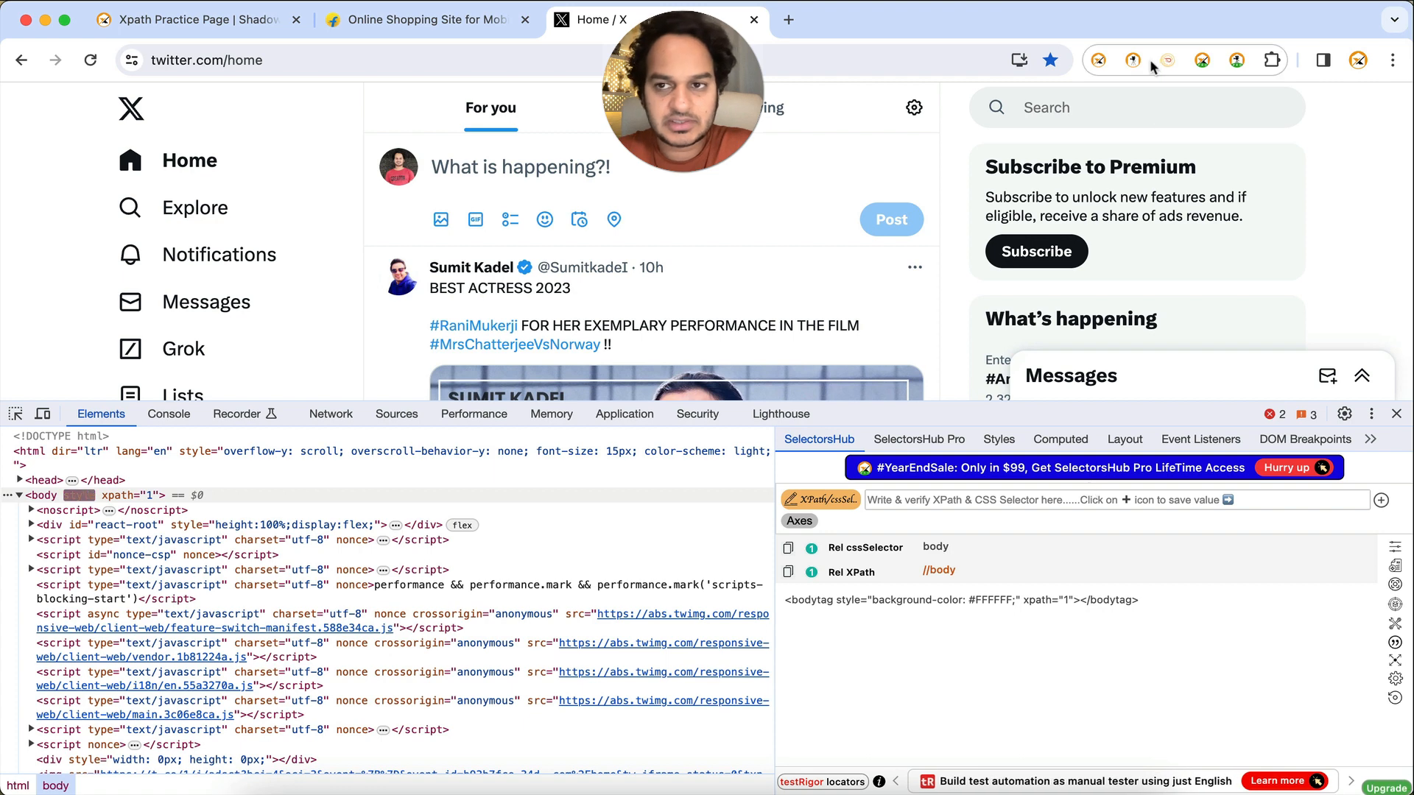
- Show SelectorsHub in the browser side panel with DevTools closed, review its UI customization options, and close the side panel
click(1098, 59)
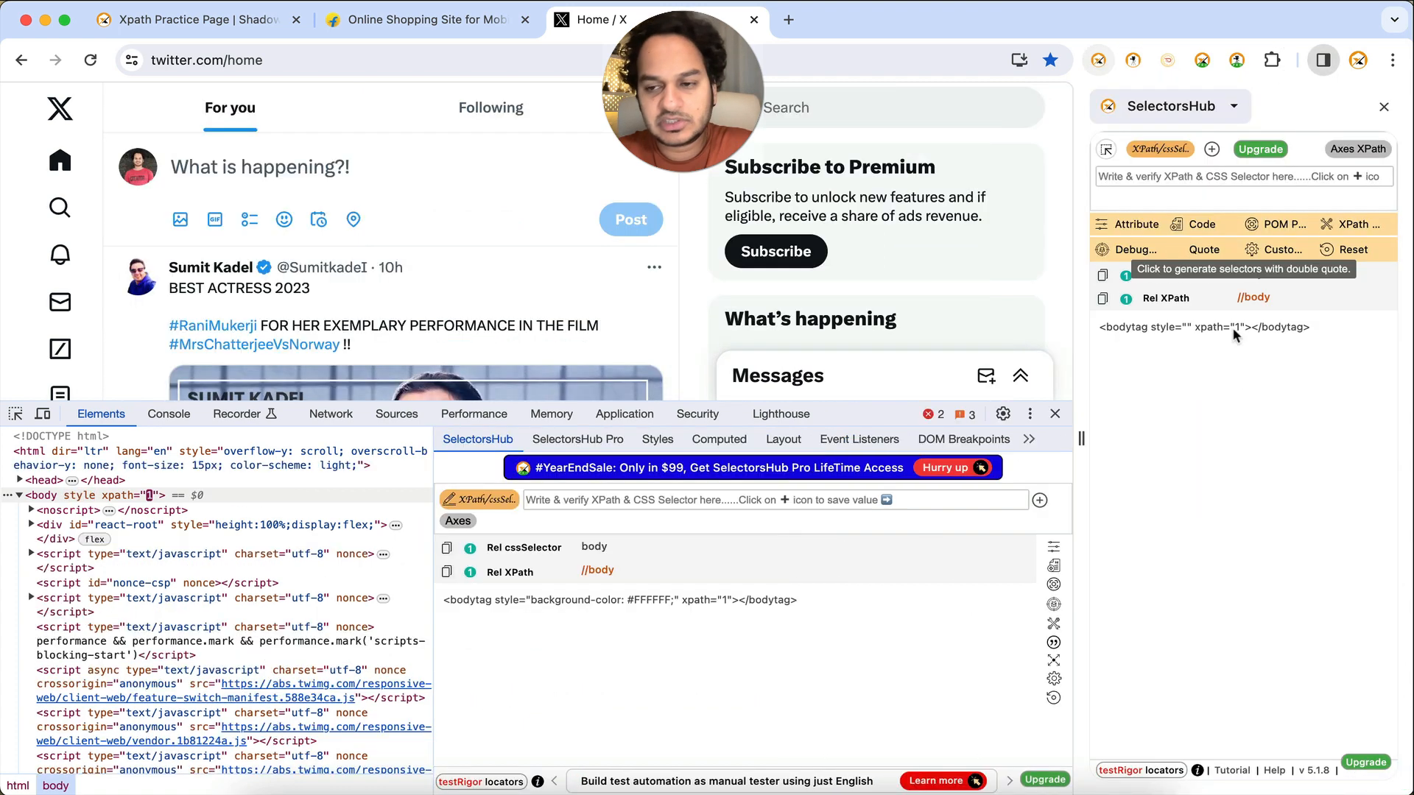
click(1055, 414)
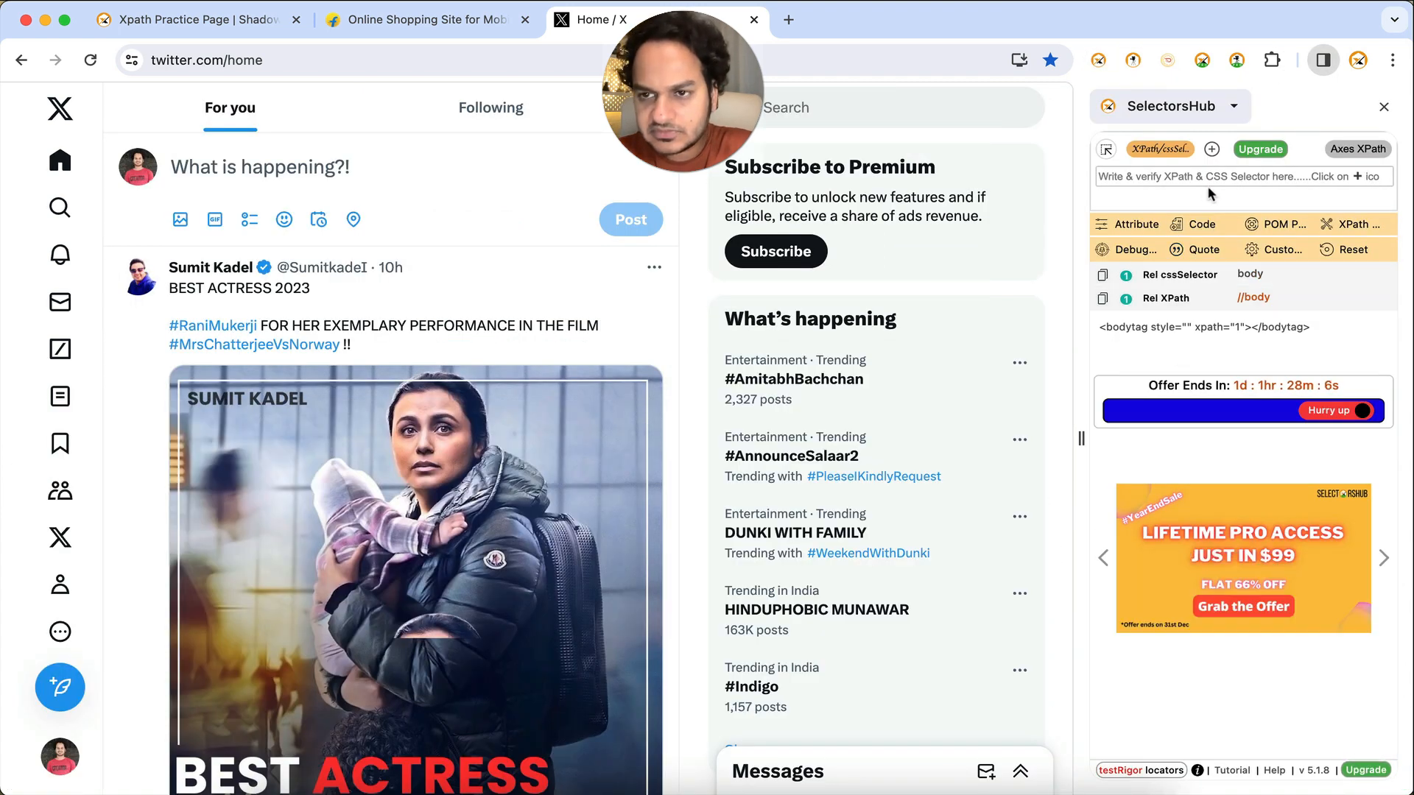
click(1270, 250)
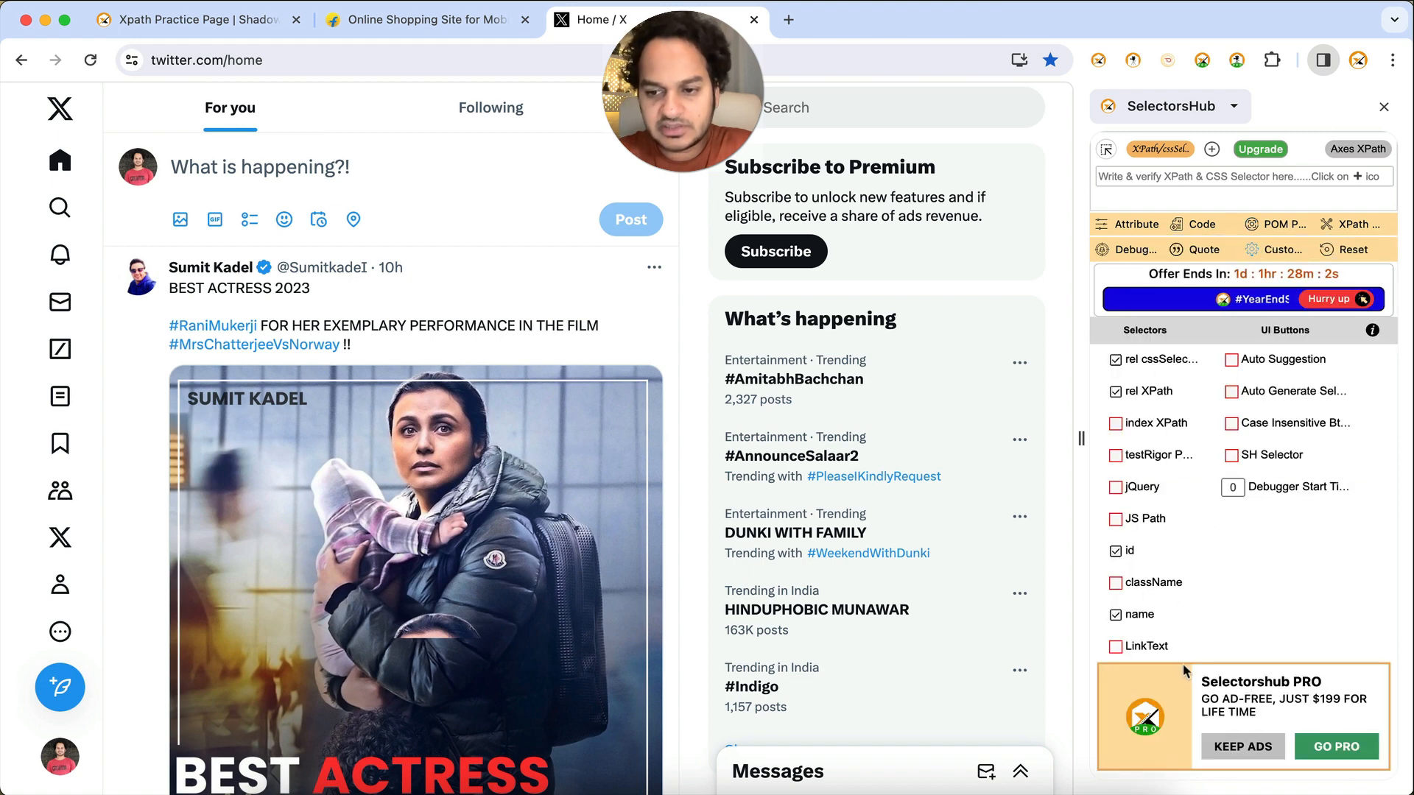
click(1242, 746)
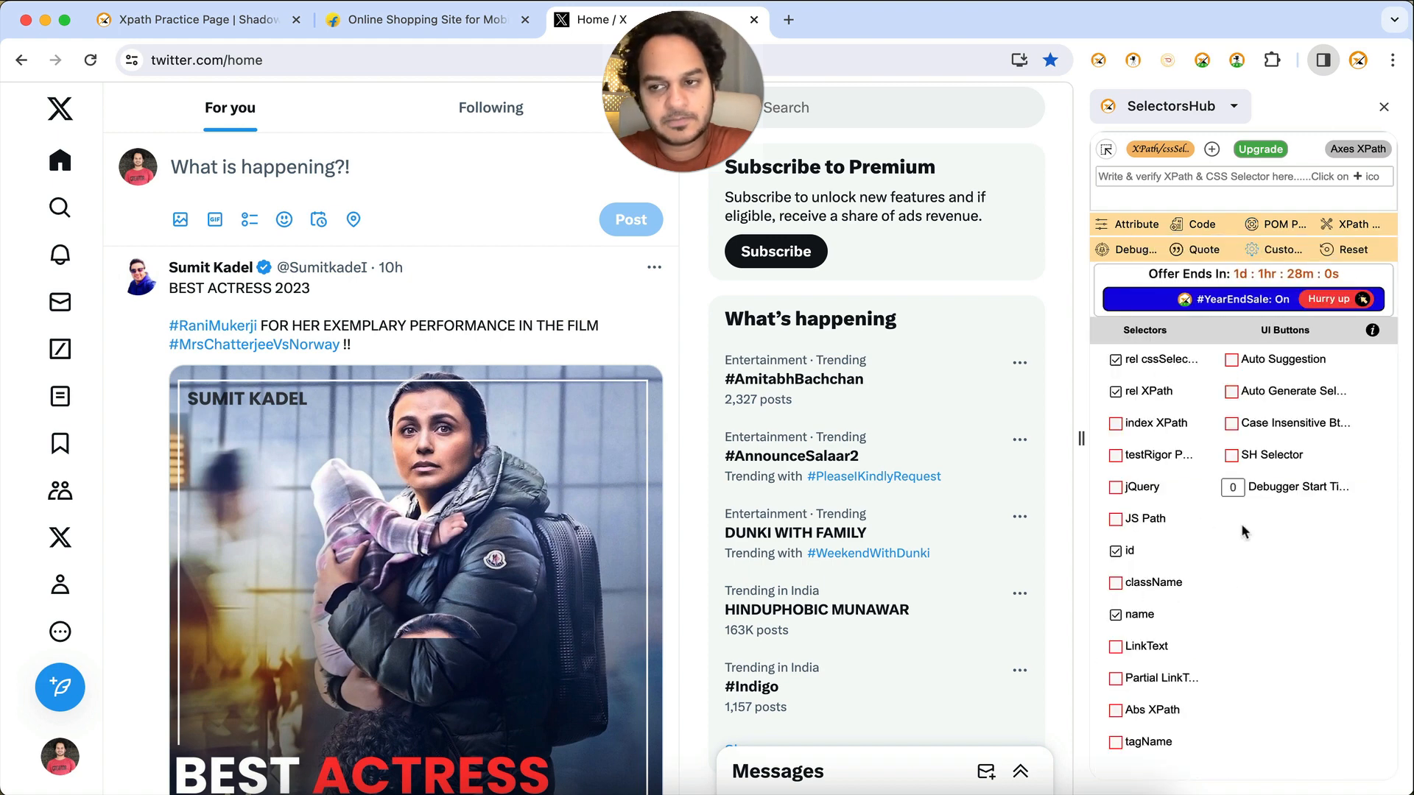
click(1099, 62)
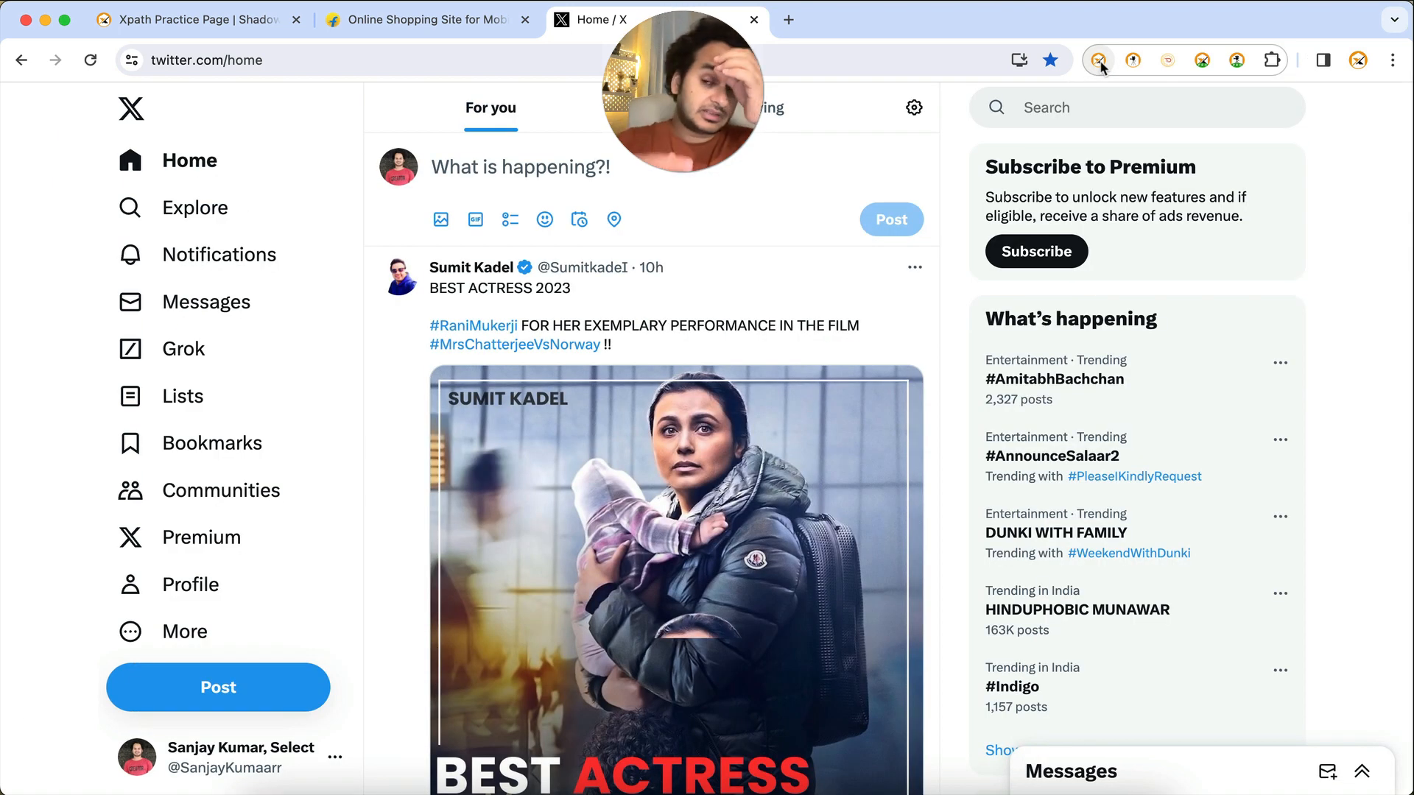
- On the Xpath Practice Page, compare the UI customization access of SelectorsHub and SelectorsHub Pro in DevTools, and close DevTools
click(188, 19)
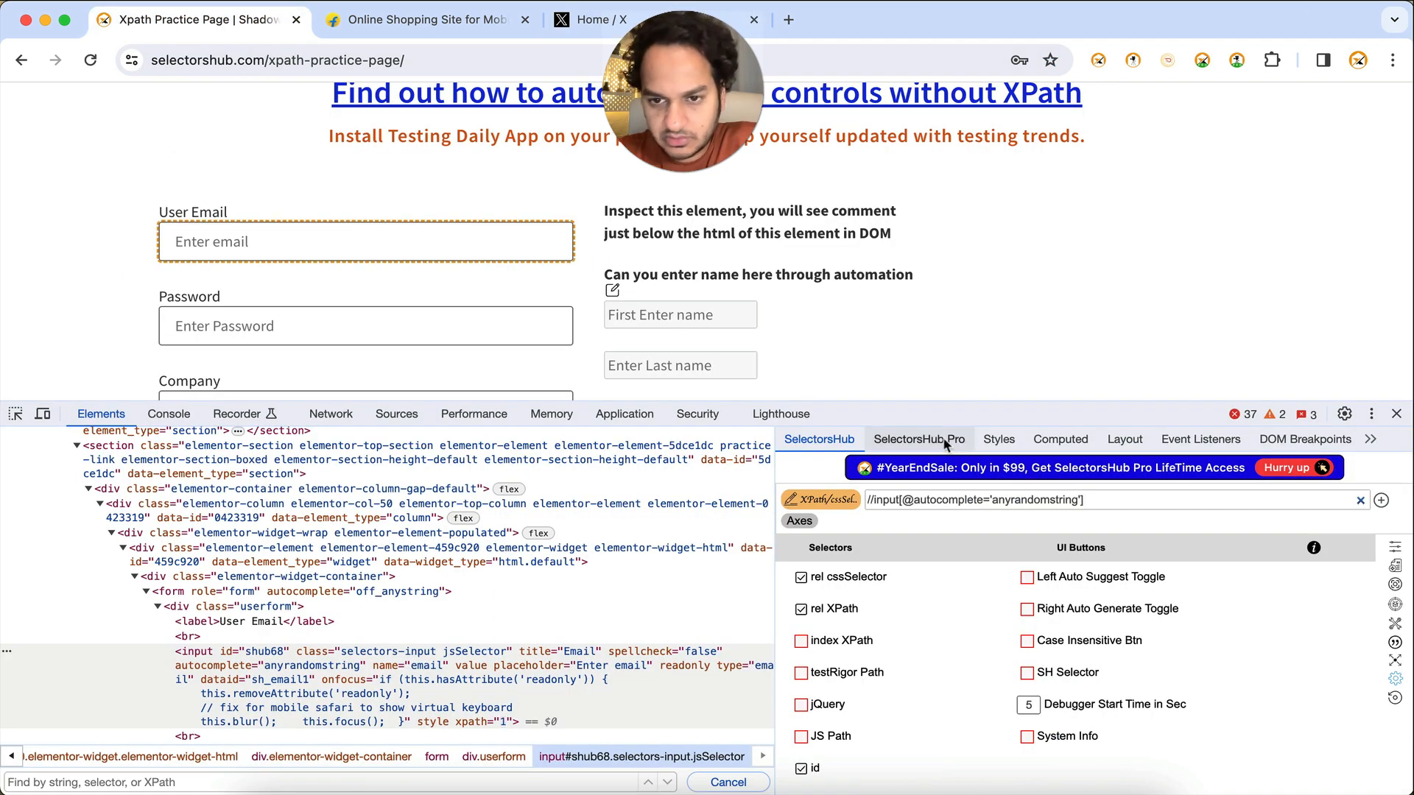
click(944, 441)
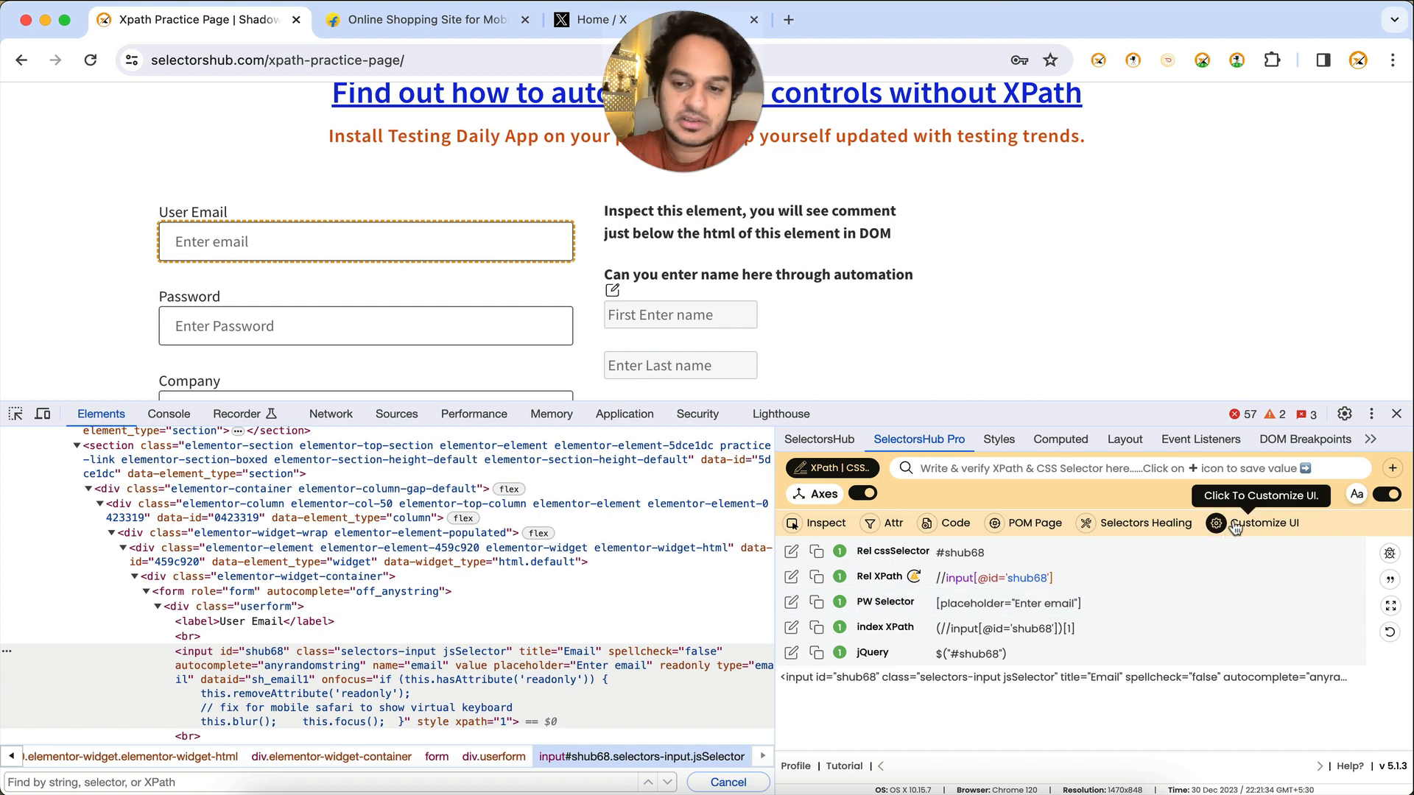
click(818, 438)
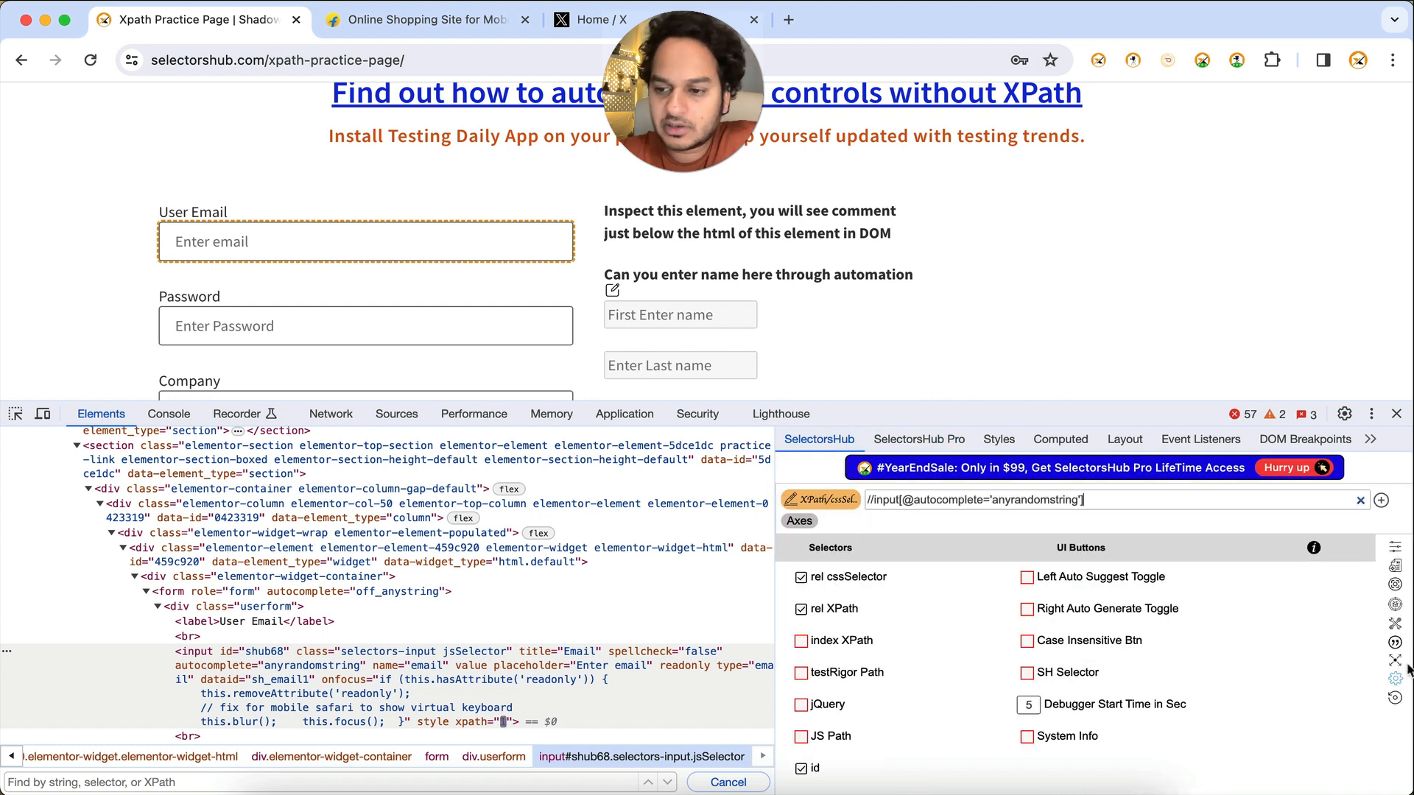
click(1396, 684)
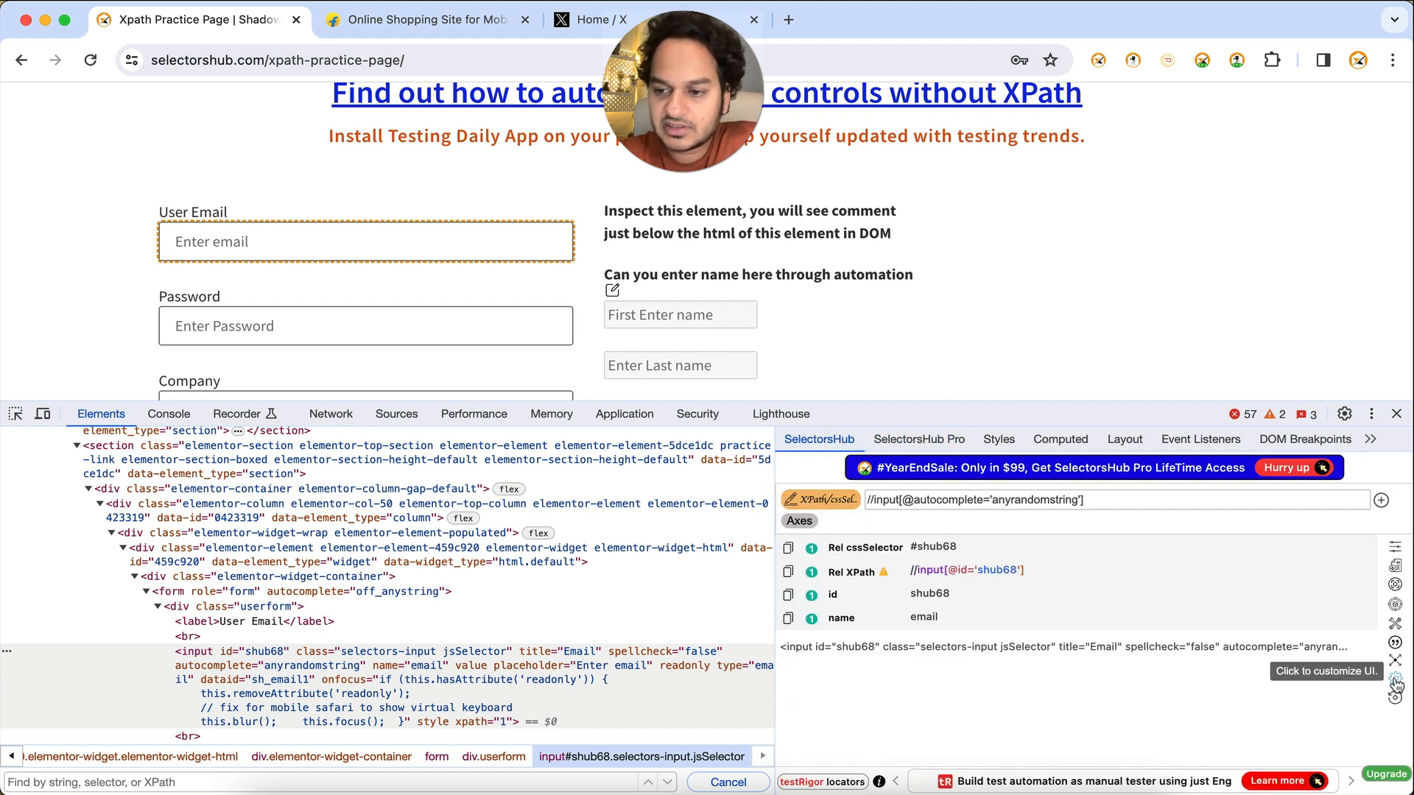
click(907, 440)
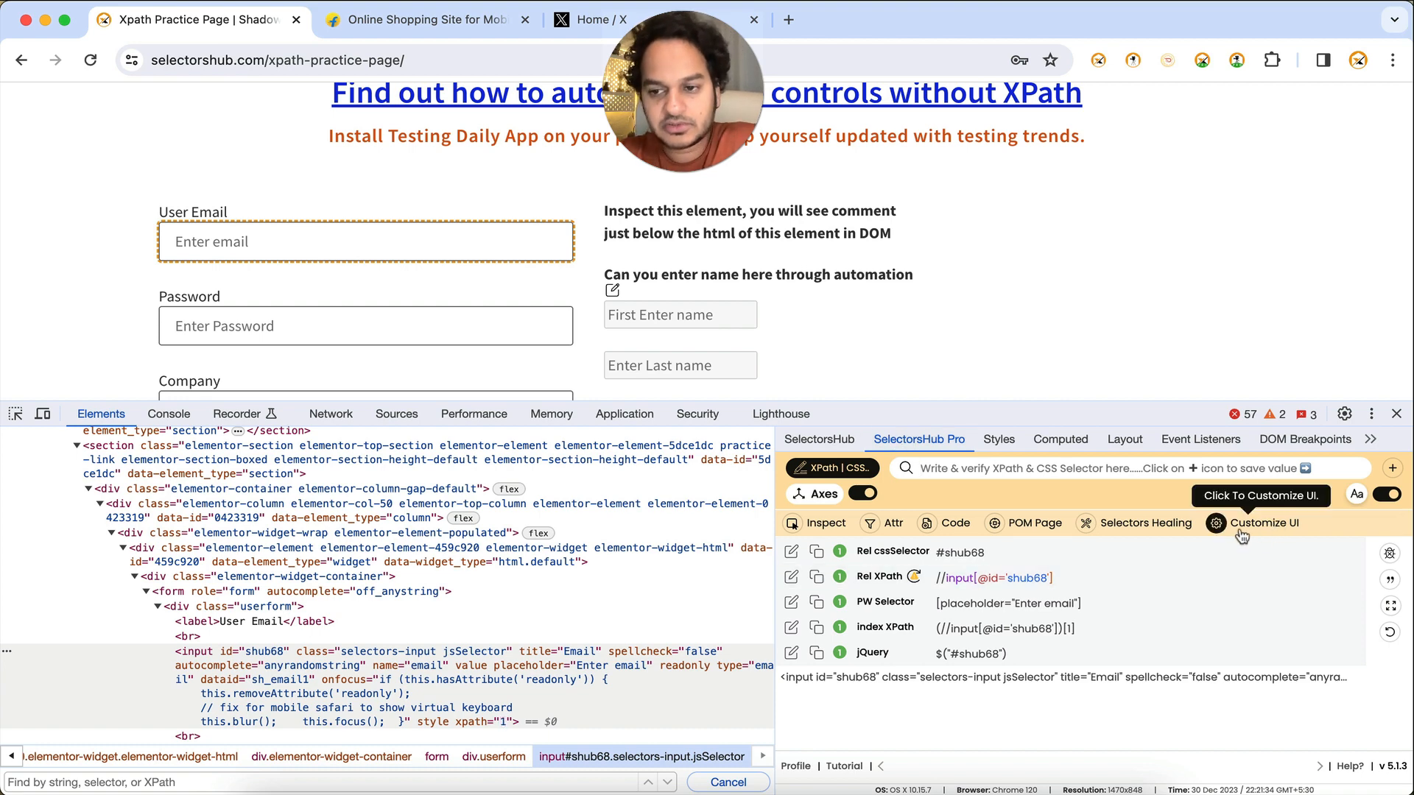
click(1397, 414)
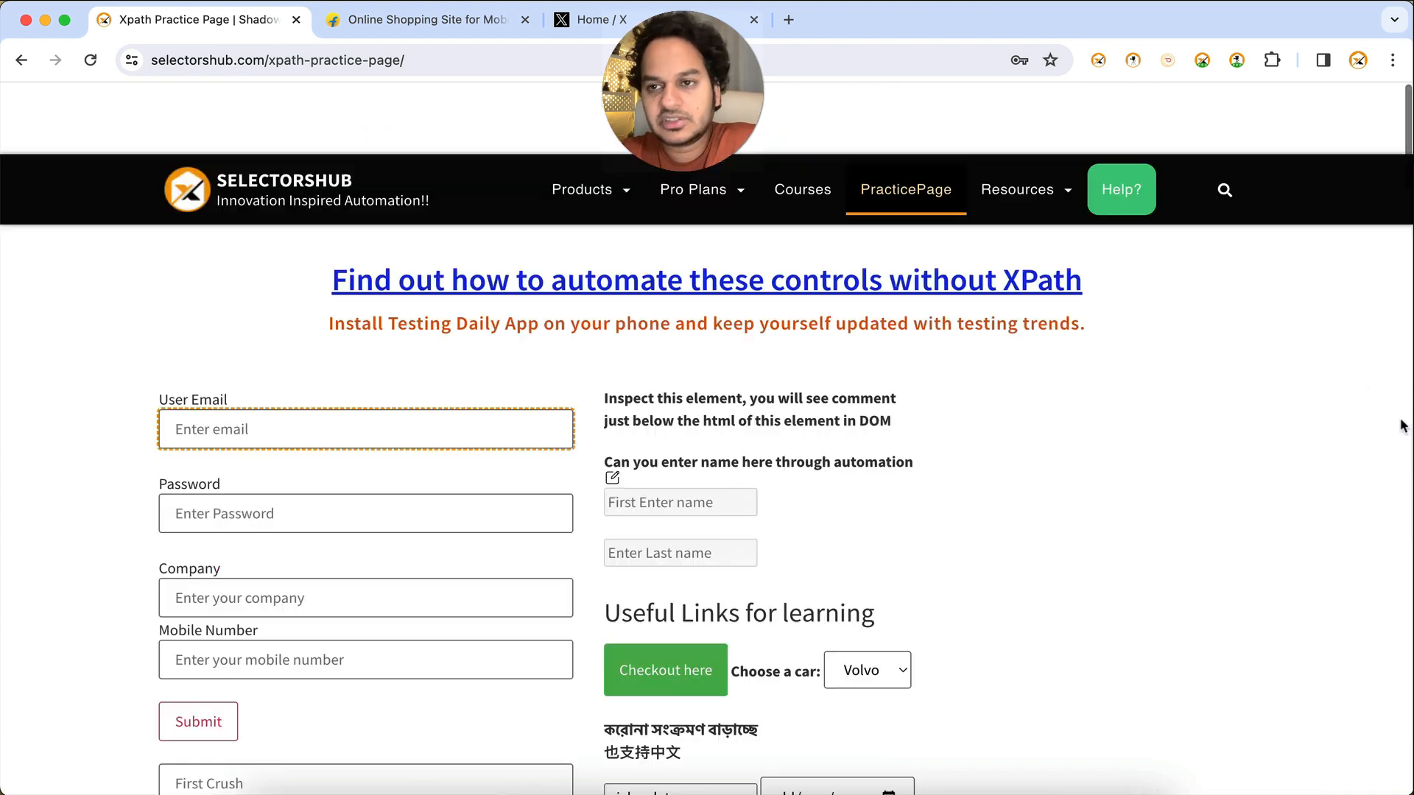
- Open SelectorsHub Pro in a widened side panel, and review its Customize UI options
click(1198, 60)
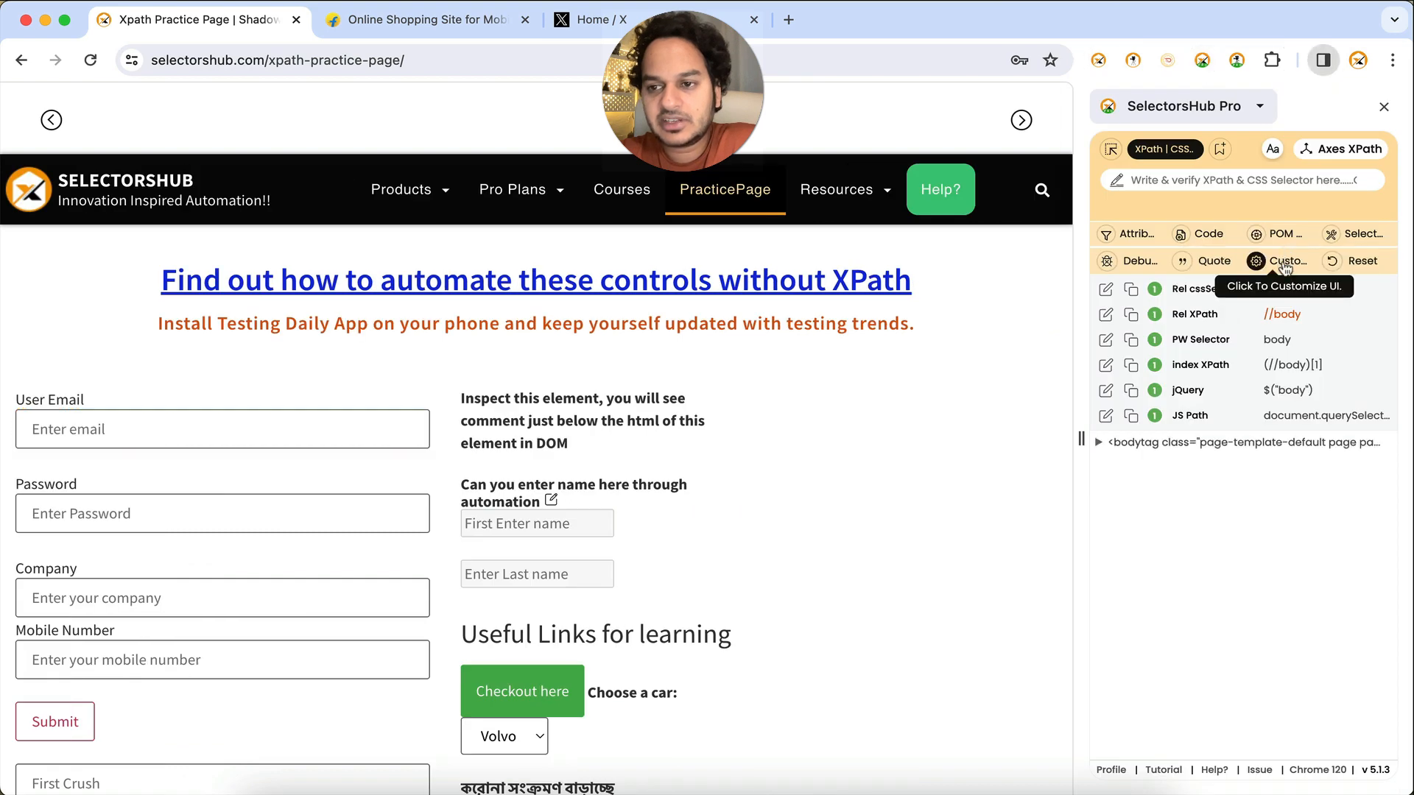
drag(1029, 349, 946, 350)
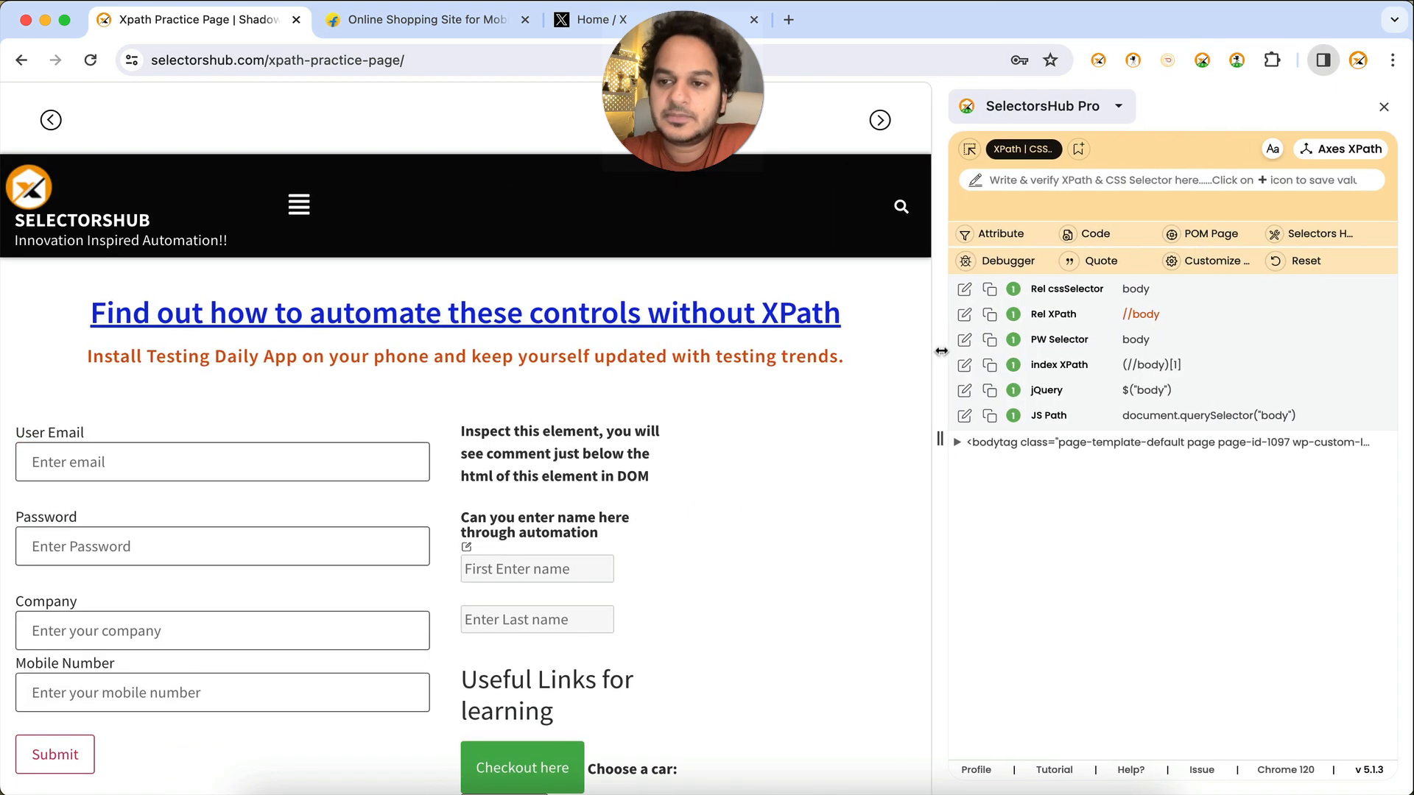
click(1208, 261)
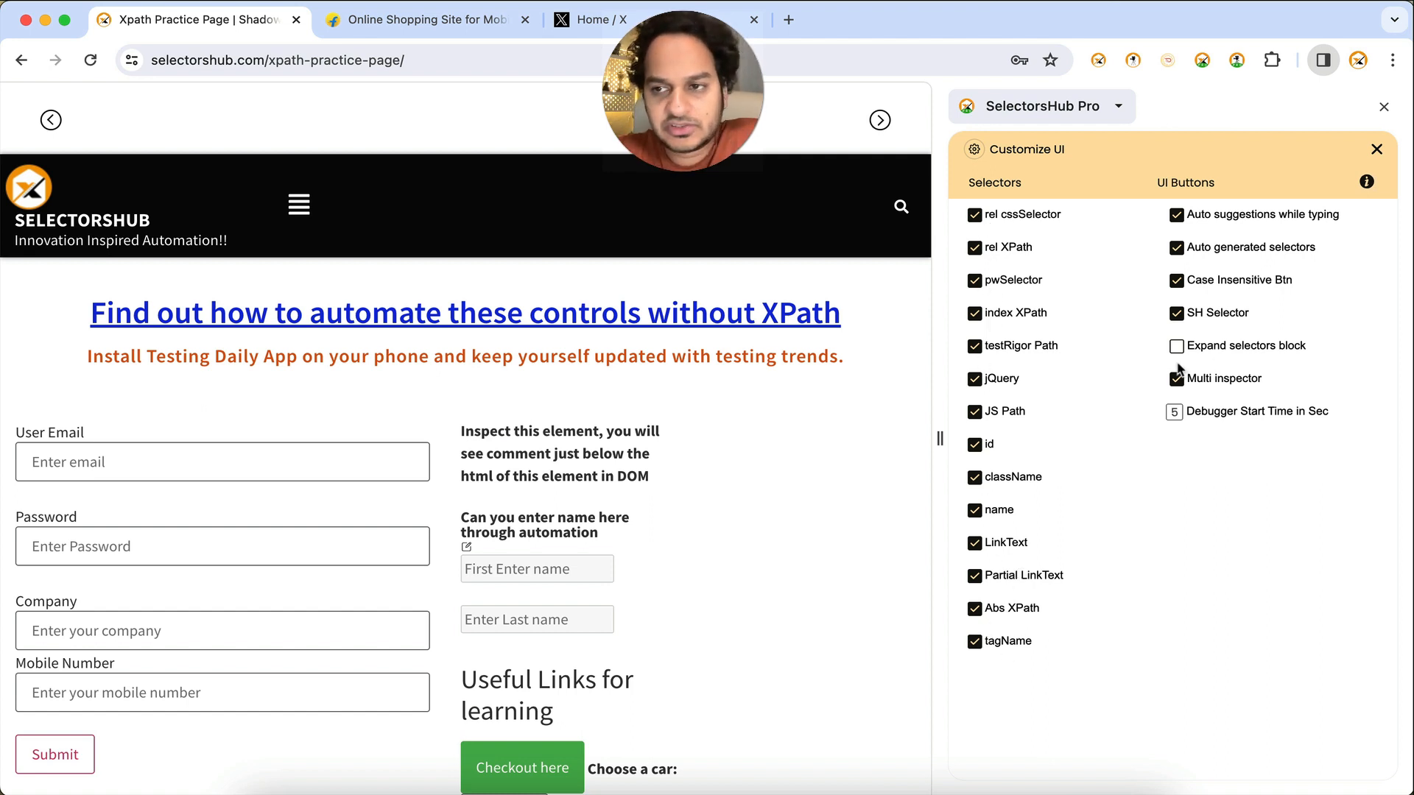
click(1376, 151)
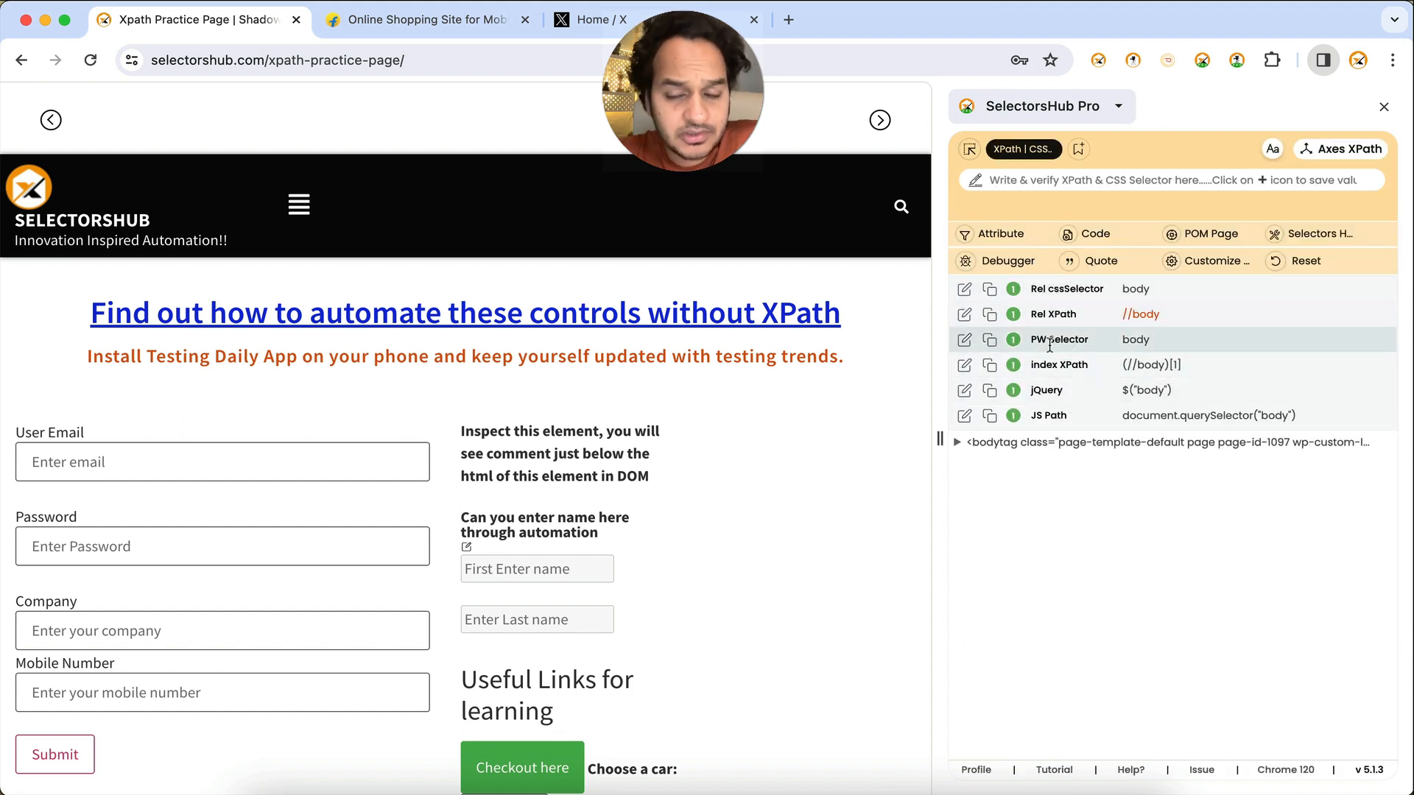
- Inspect the User Email field with the side panel's inspector, and look through all its generated selectors
click(969, 151)
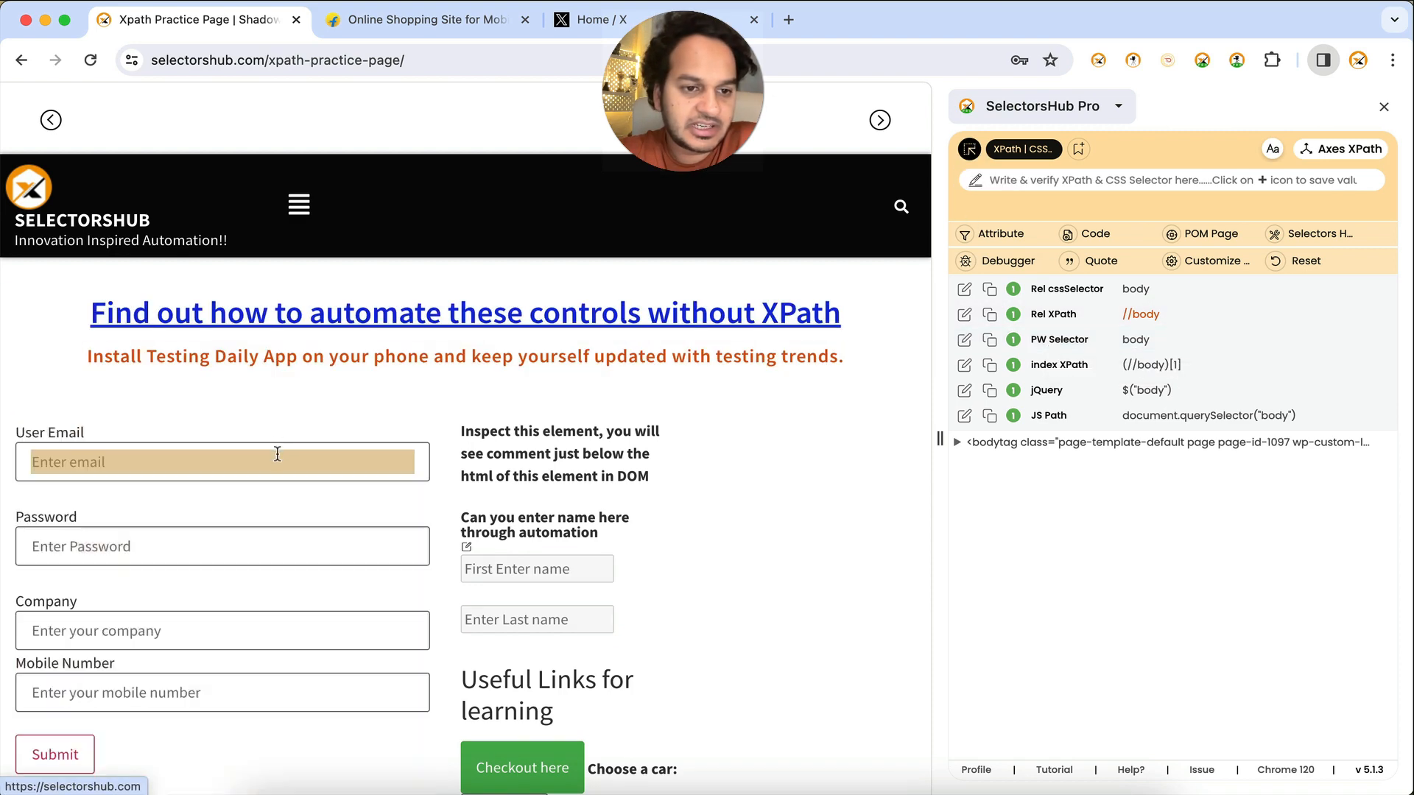
click(277, 454)
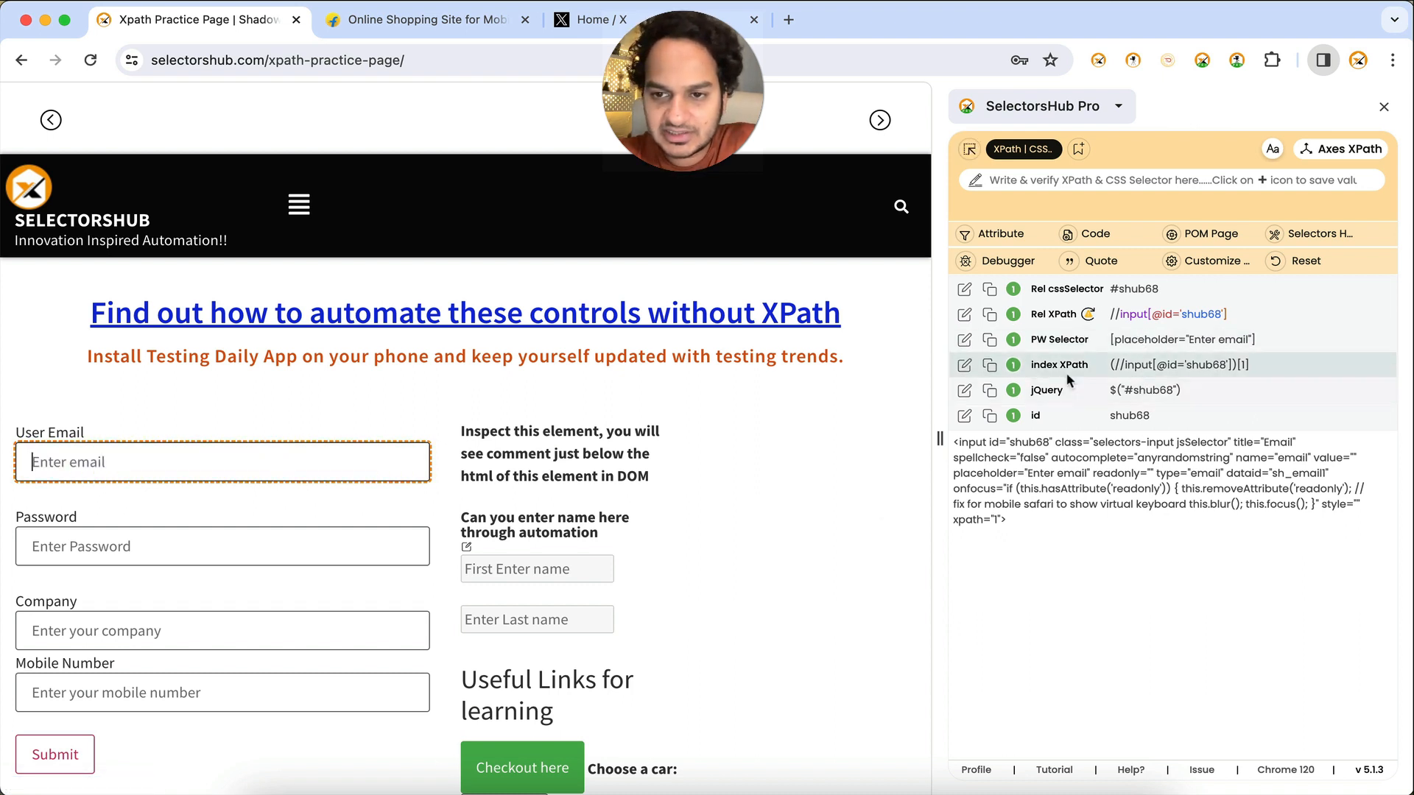
scroll(1052, 395, down, 4)
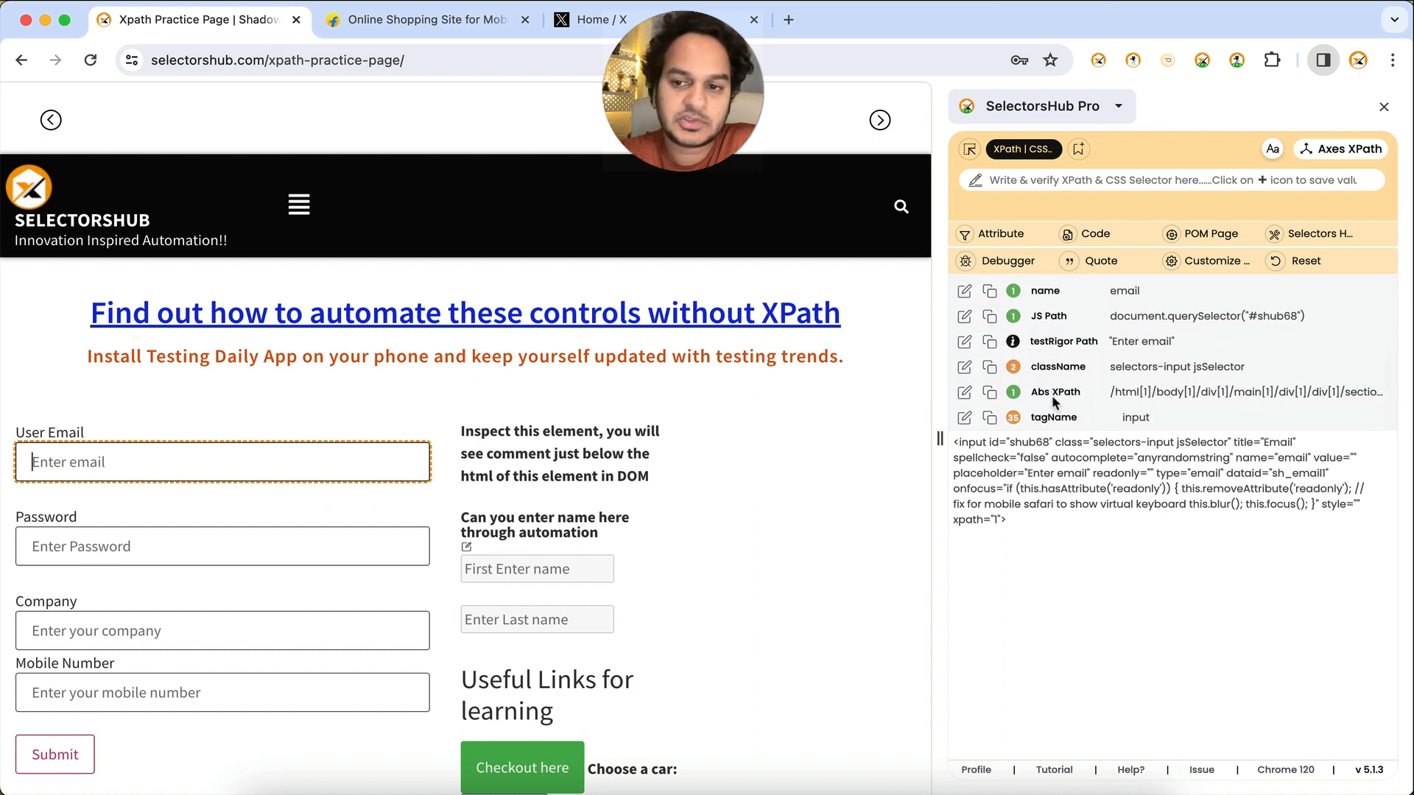
scroll(1051, 395, up, 4)
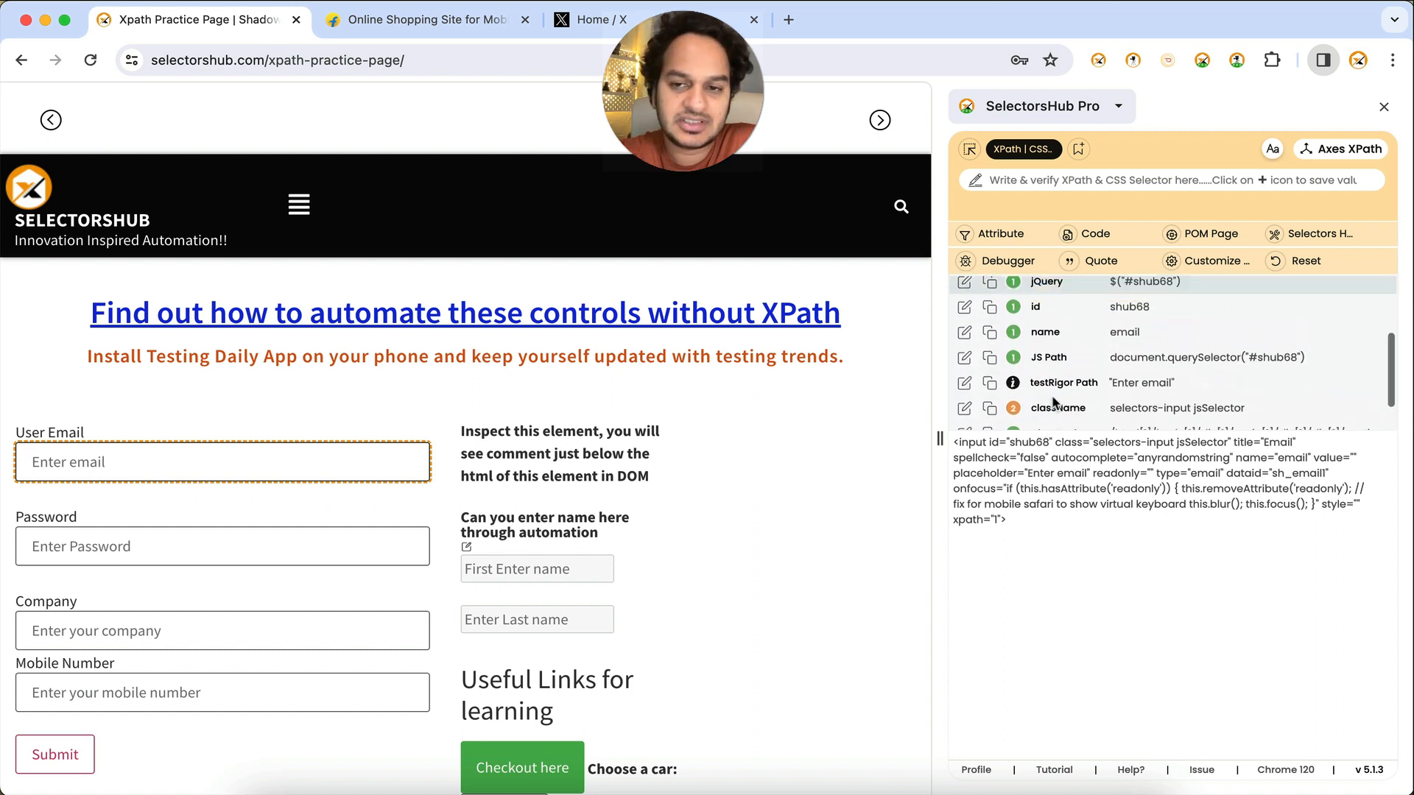
- Disable the tagName, Abs XPath, Partial LinkText, LinkText, name, JS Path, jQuery, testRigor Path and index XPath selectors in the Customize UI settings
click(1184, 263)
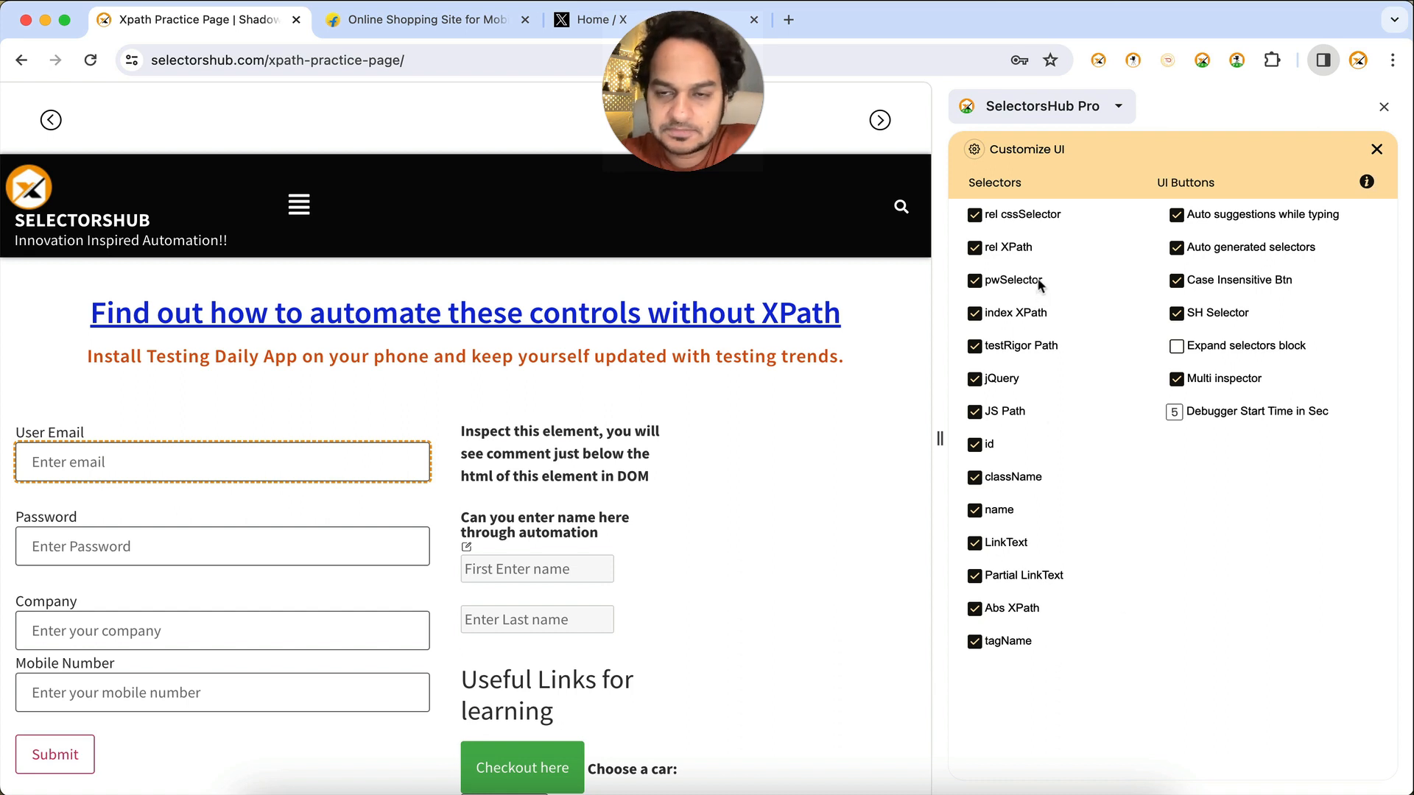
click(974, 643)
click(974, 613)
click(974, 581)
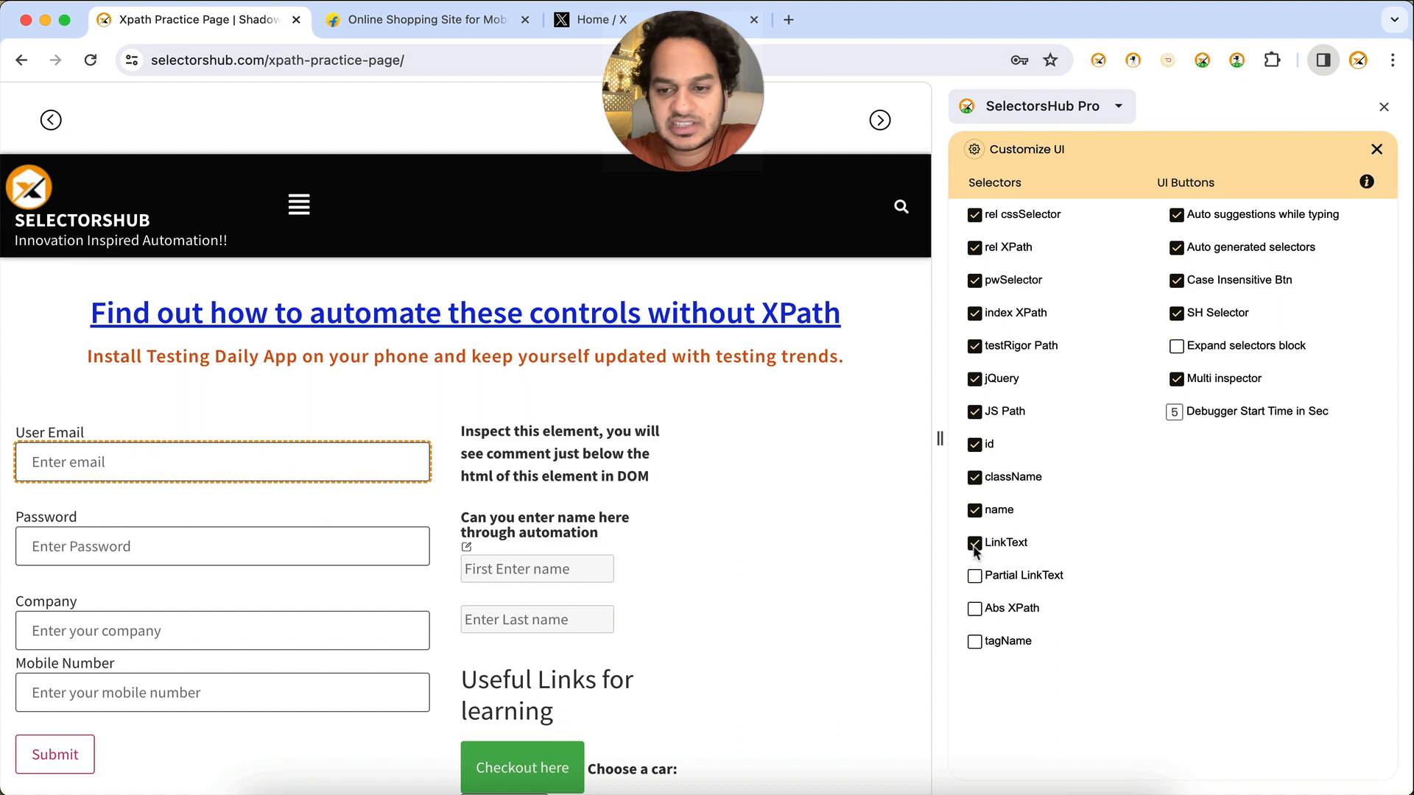
click(974, 543)
click(974, 510)
click(974, 411)
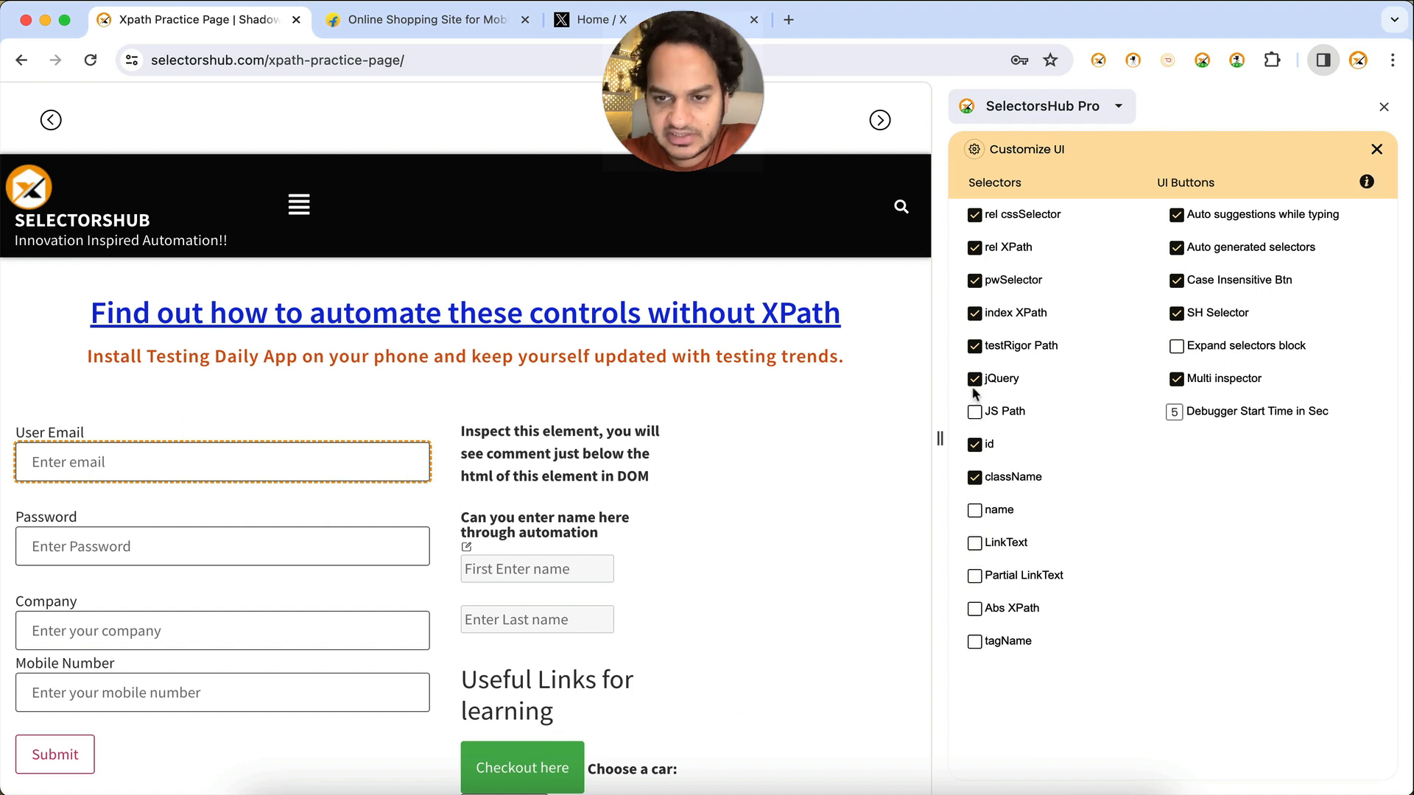
click(974, 379)
click(974, 348)
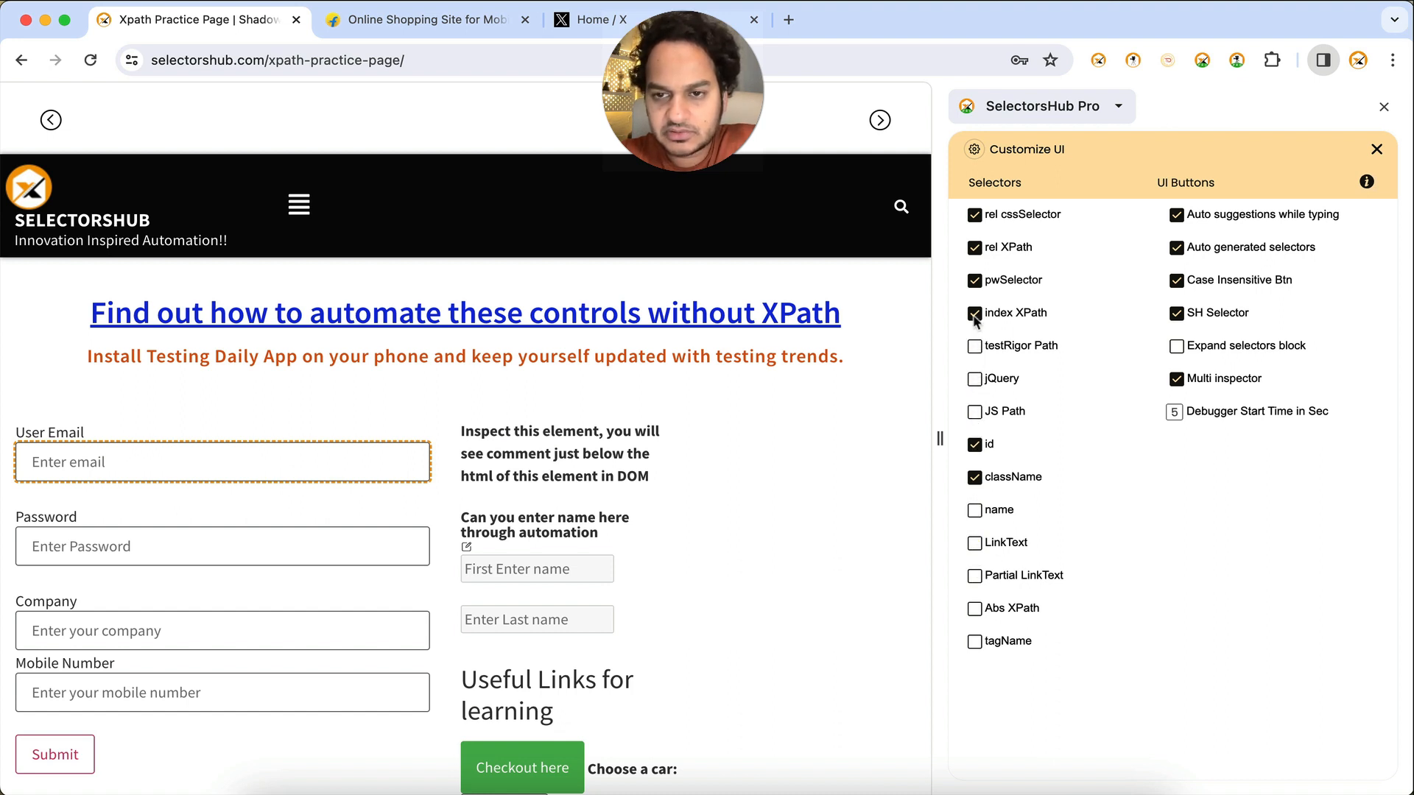
click(974, 315)
click(1376, 149)
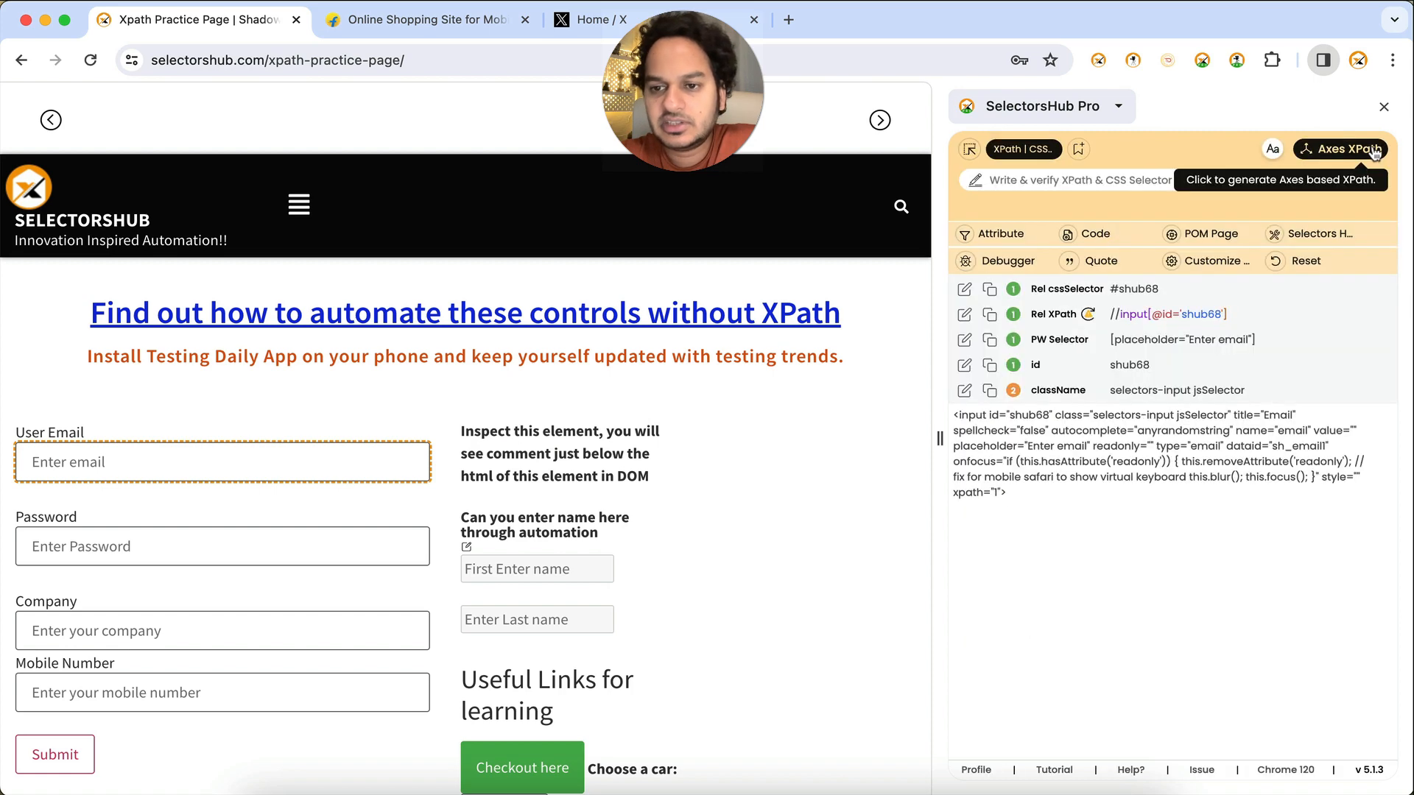
- Inspect the Password field, review the Customize UI settings again, and return to the field's generated selectors
click(969, 150)
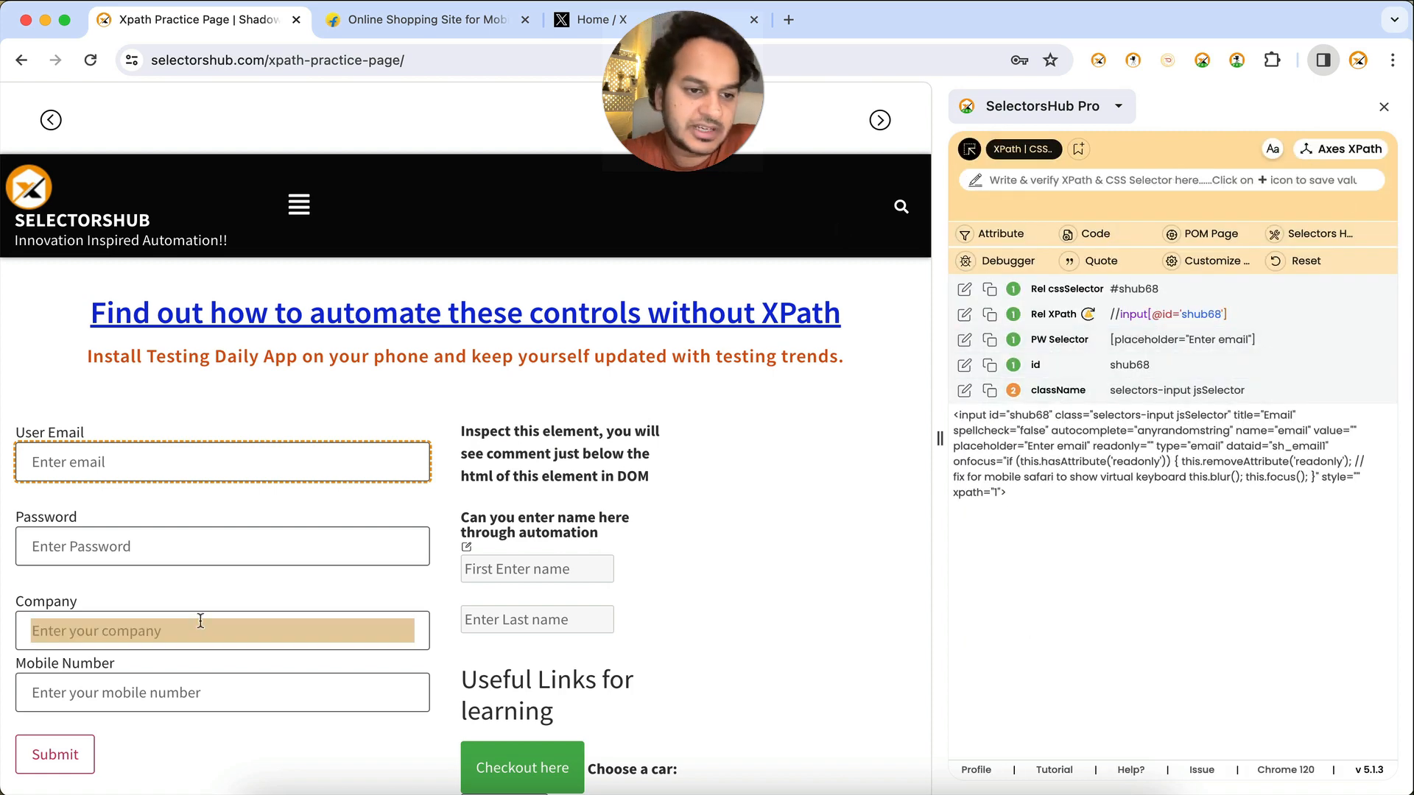
click(196, 542)
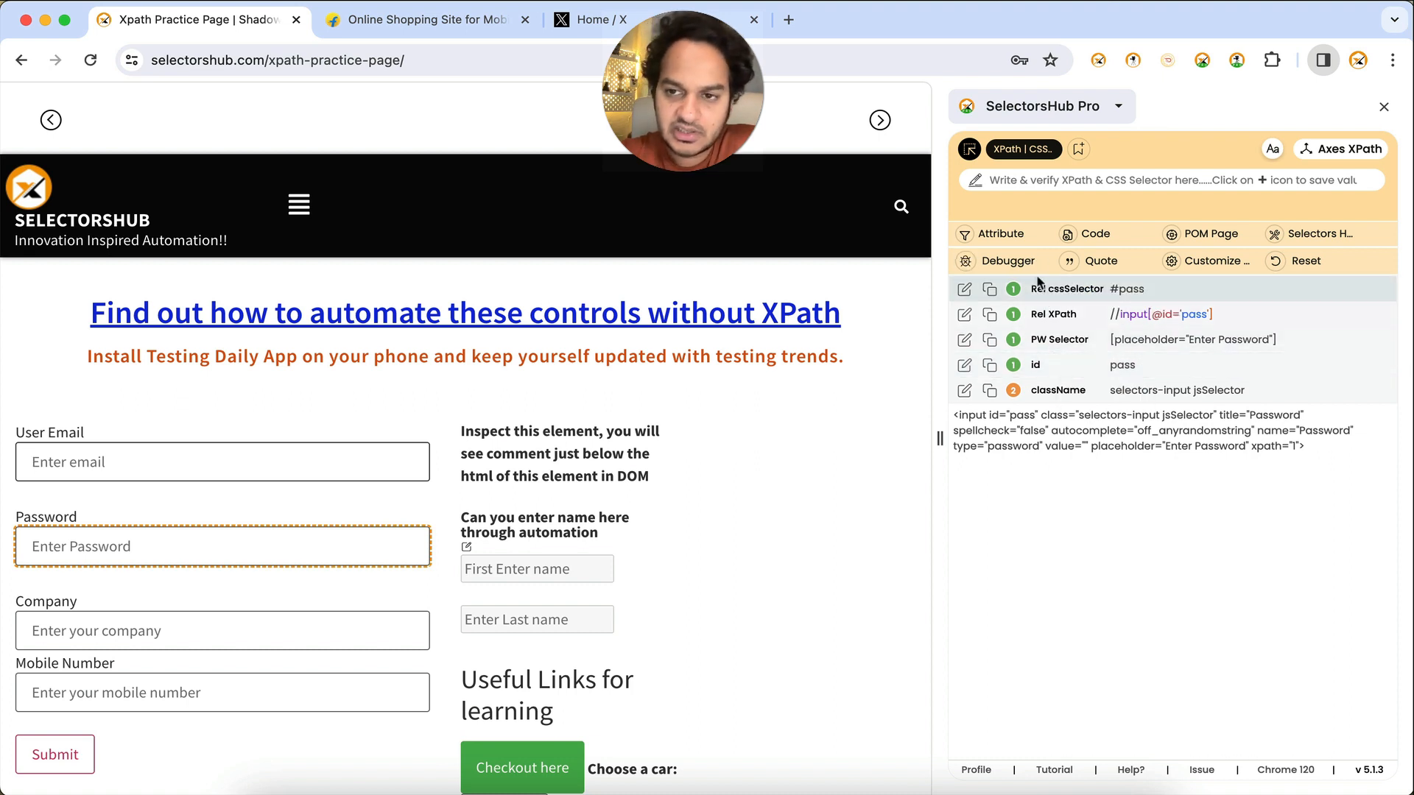
click(1194, 263)
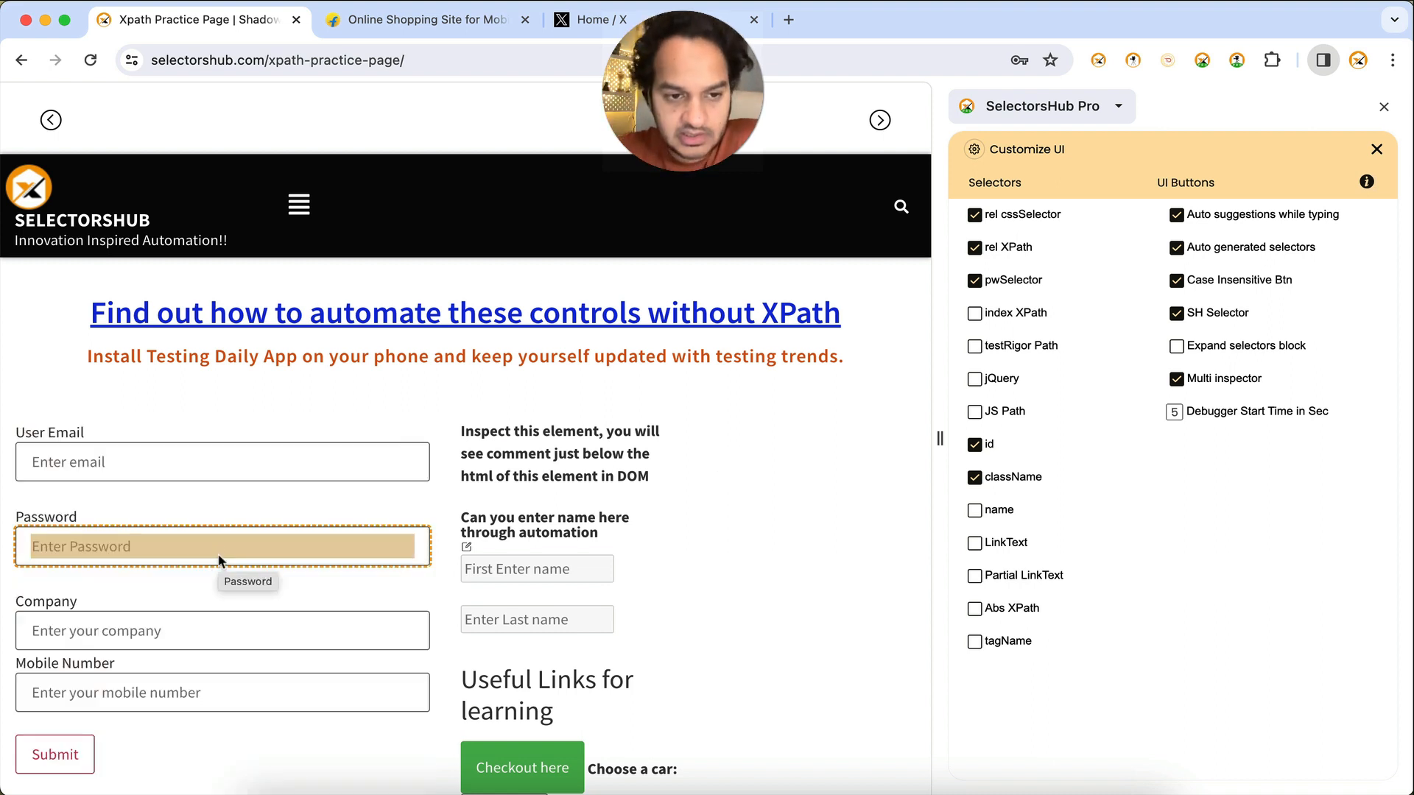
click(218, 554)
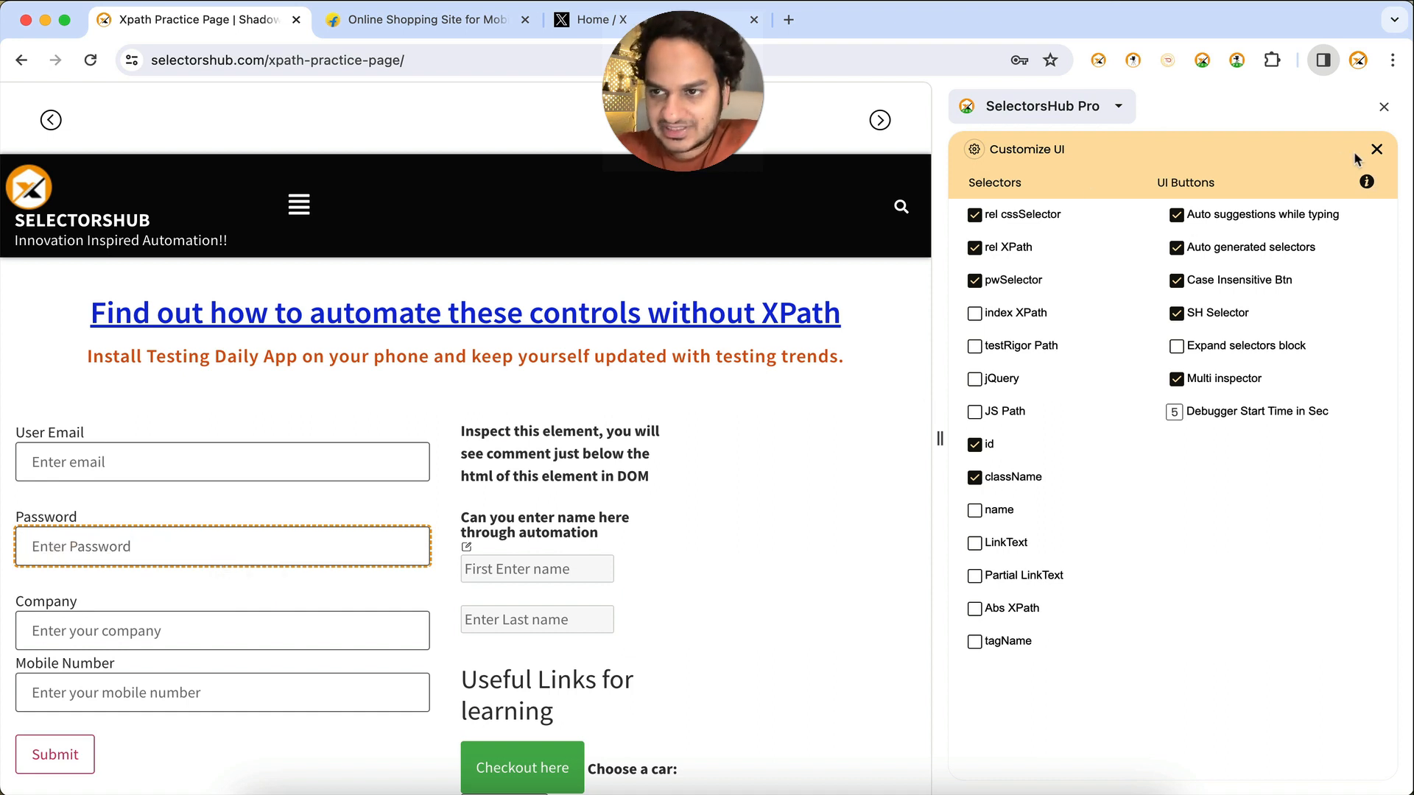
click(1376, 149)
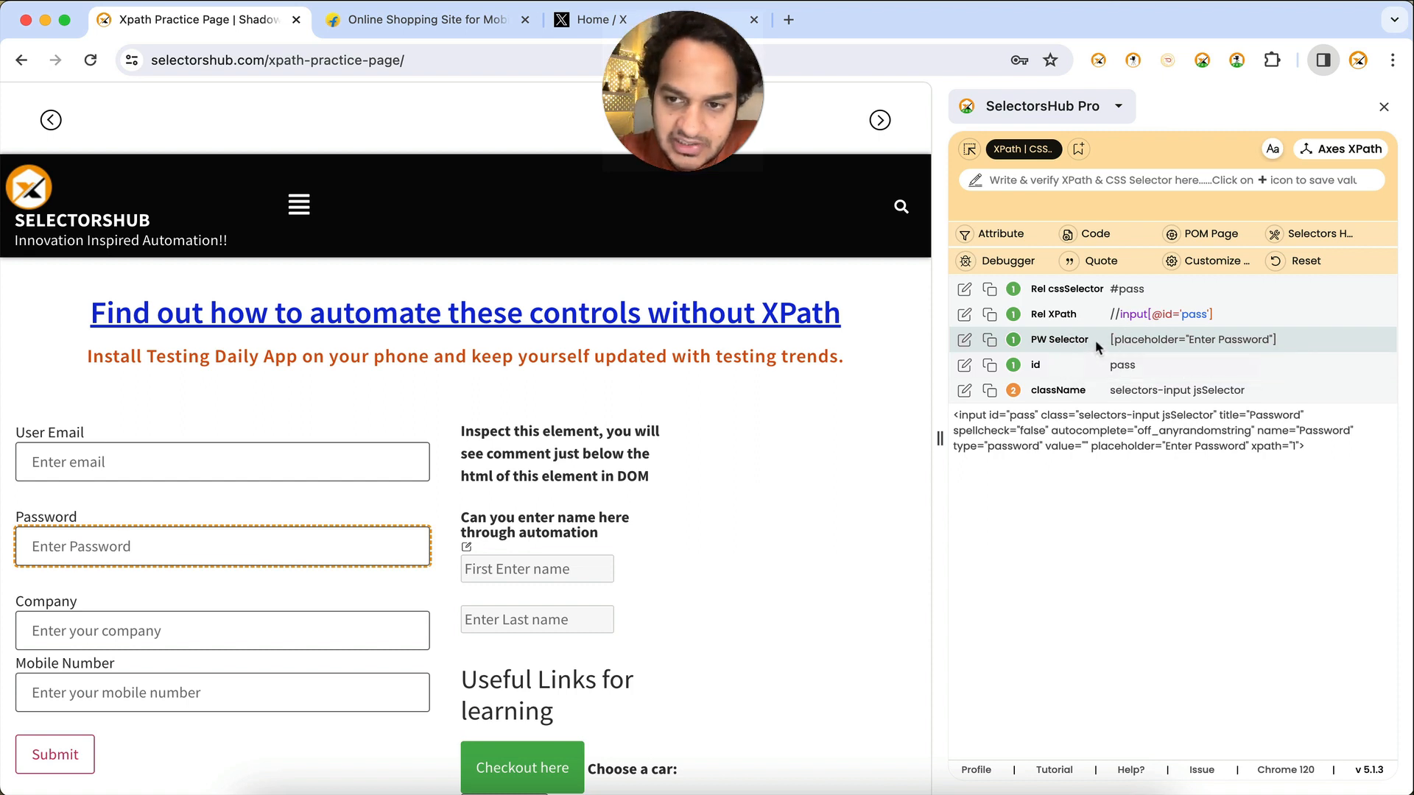
- Reorder the generated selectors by moving PW Selector and id in turn to the first row, and reopen the side panel
drag(1094, 338, 1093, 293)
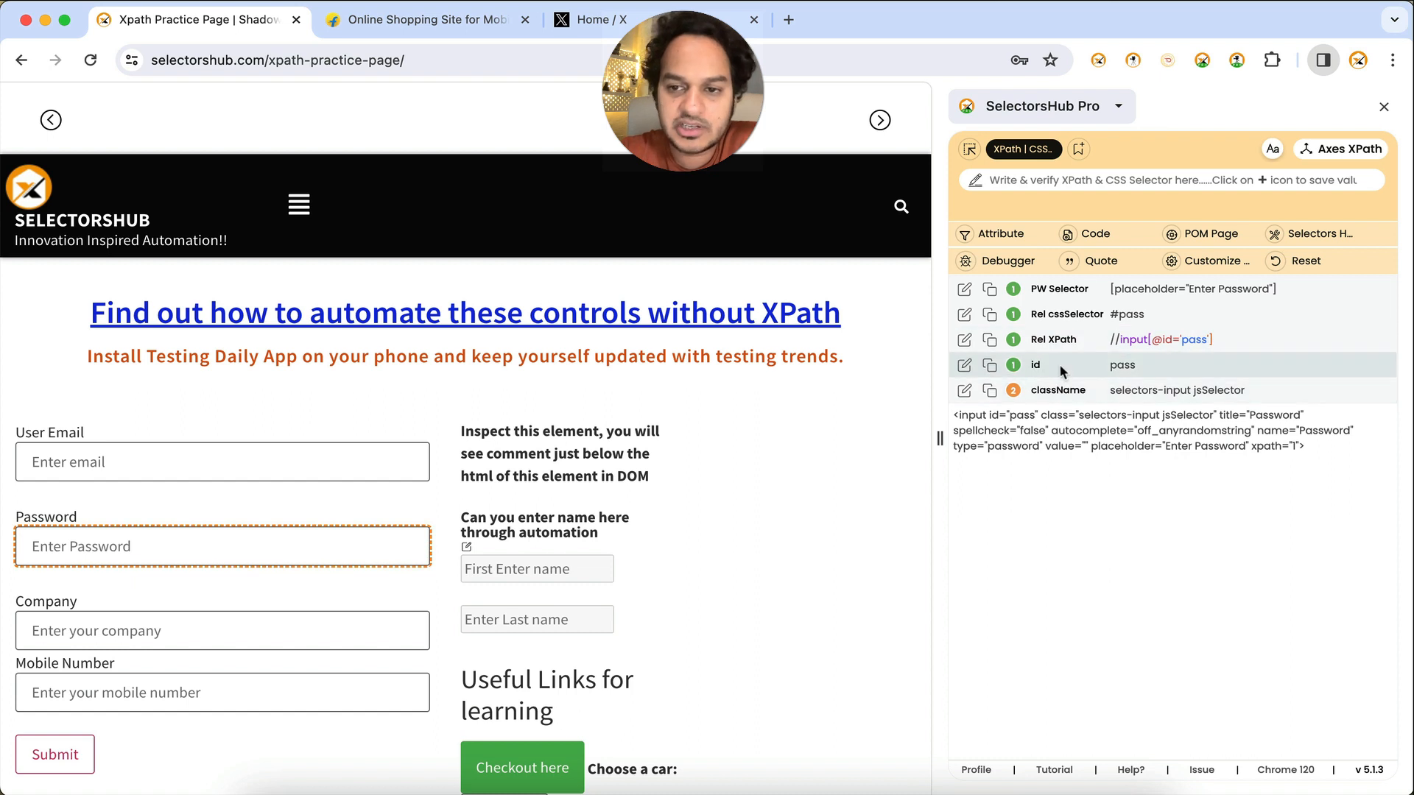
drag(1058, 365, 1062, 288)
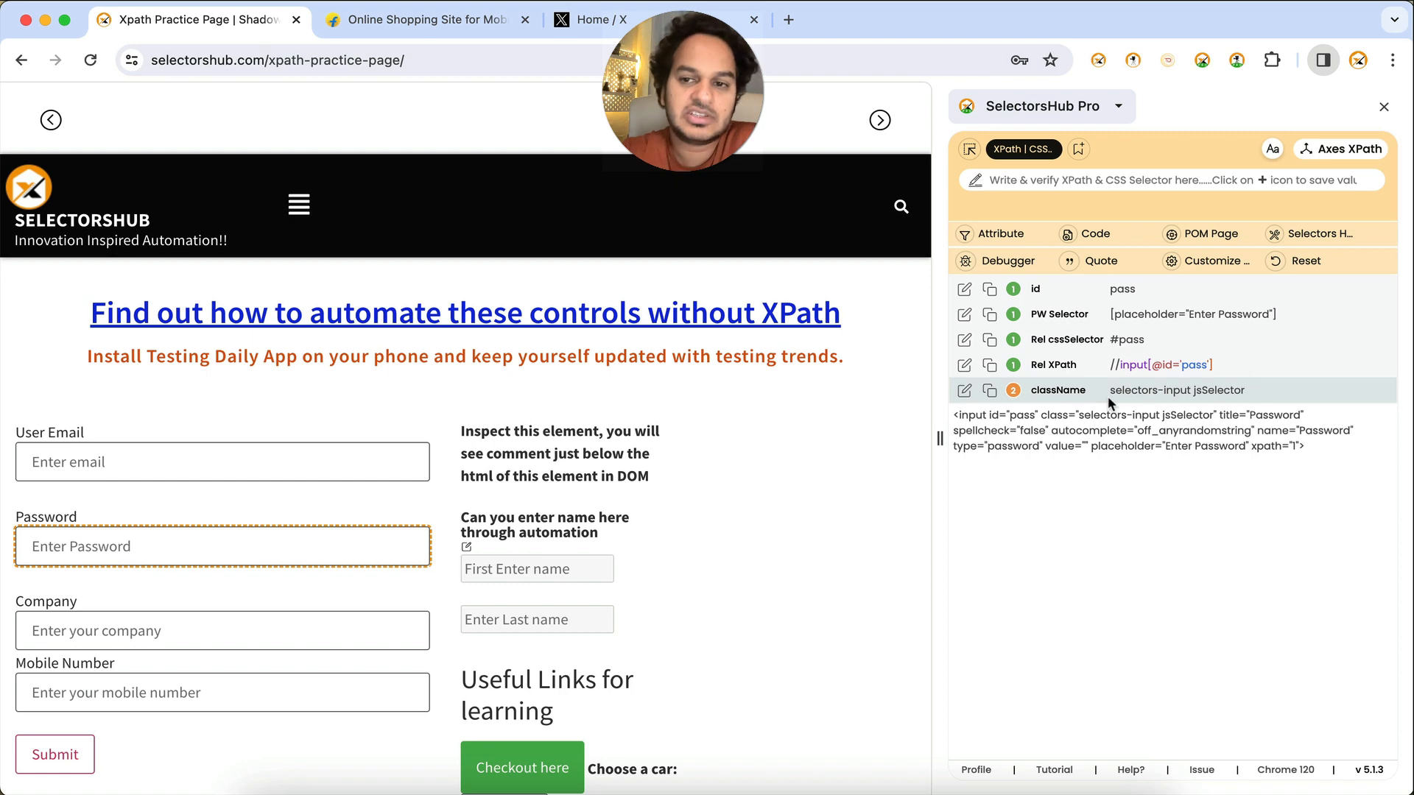
click(1201, 62)
click(1202, 62)
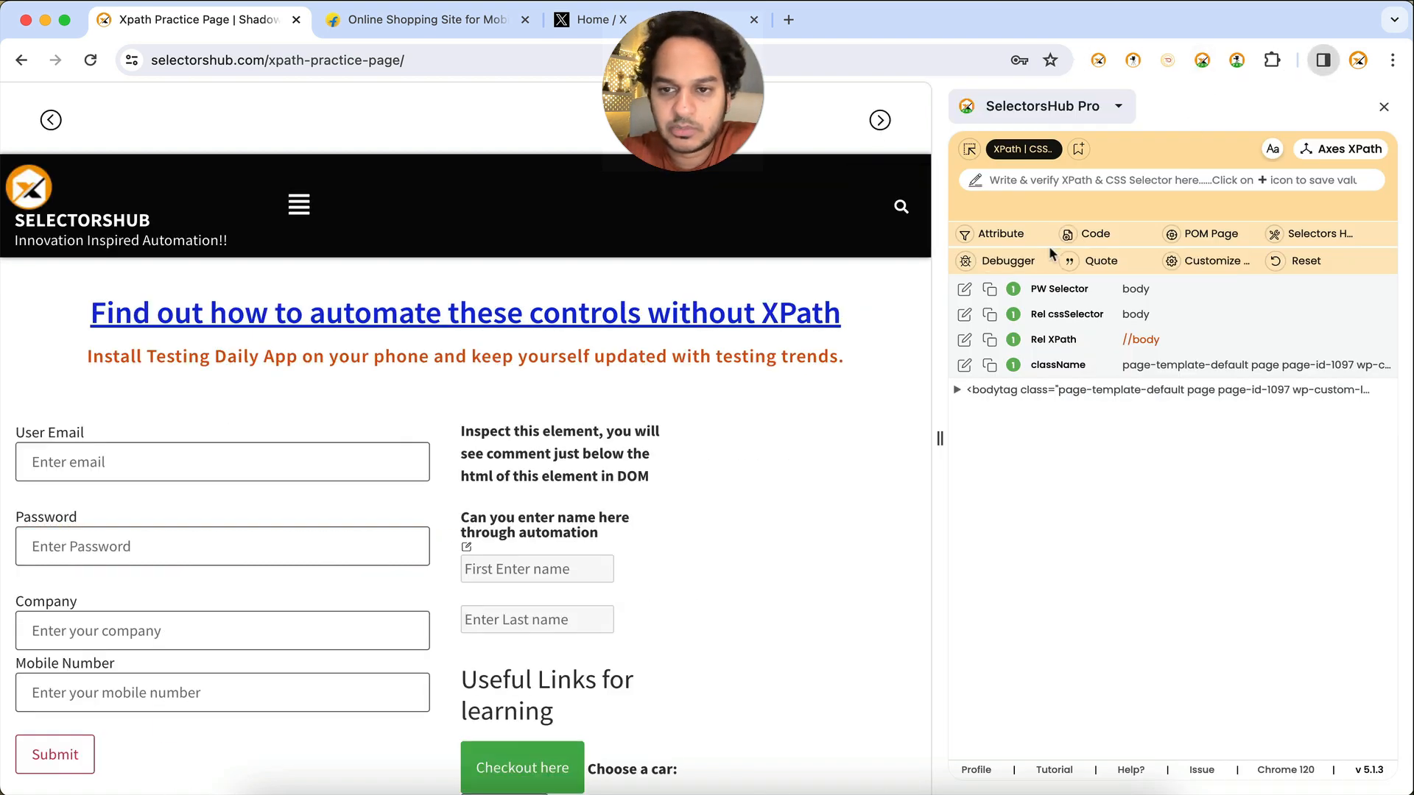
- Inspect the User Email field with the side panel's inspector to view its generated selectors
click(971, 151)
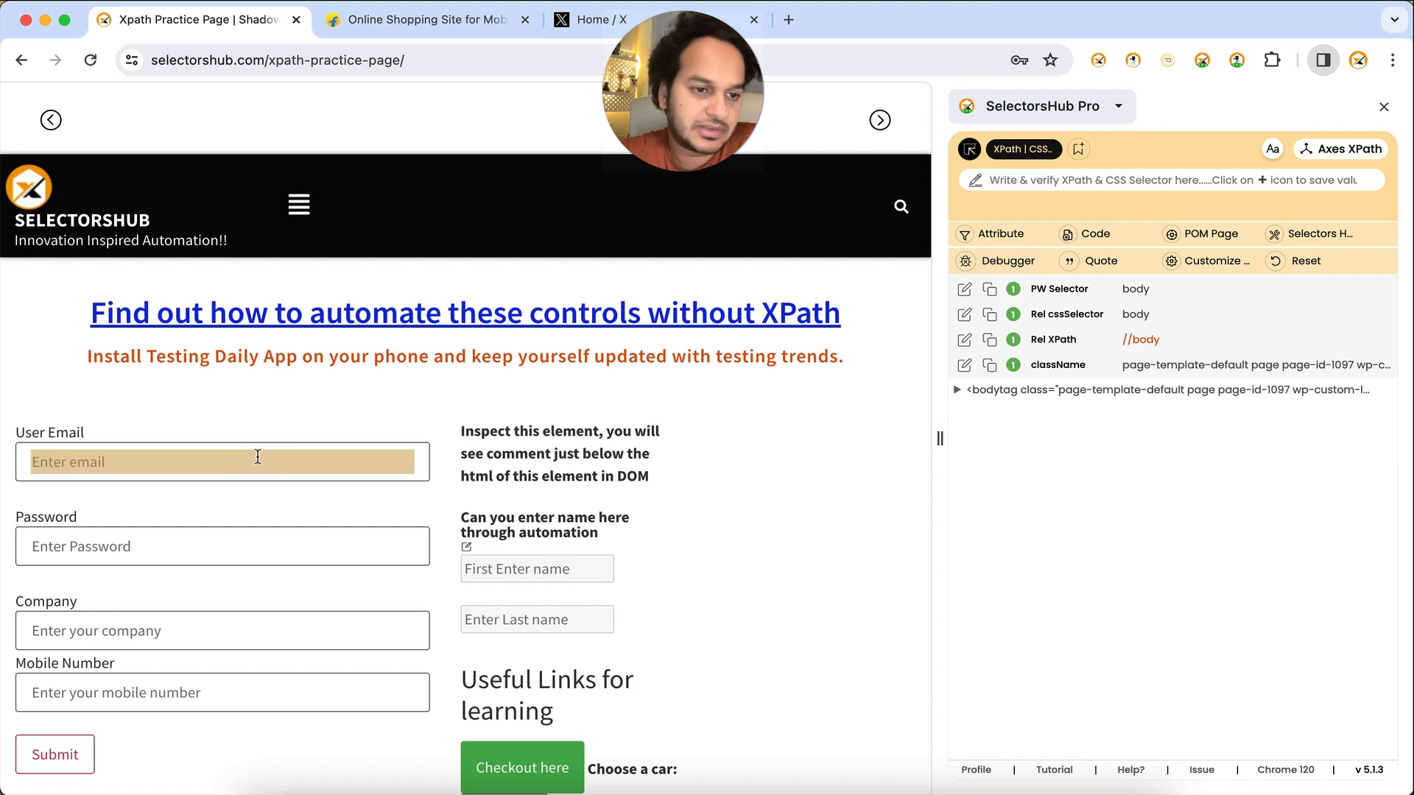
click(227, 455)
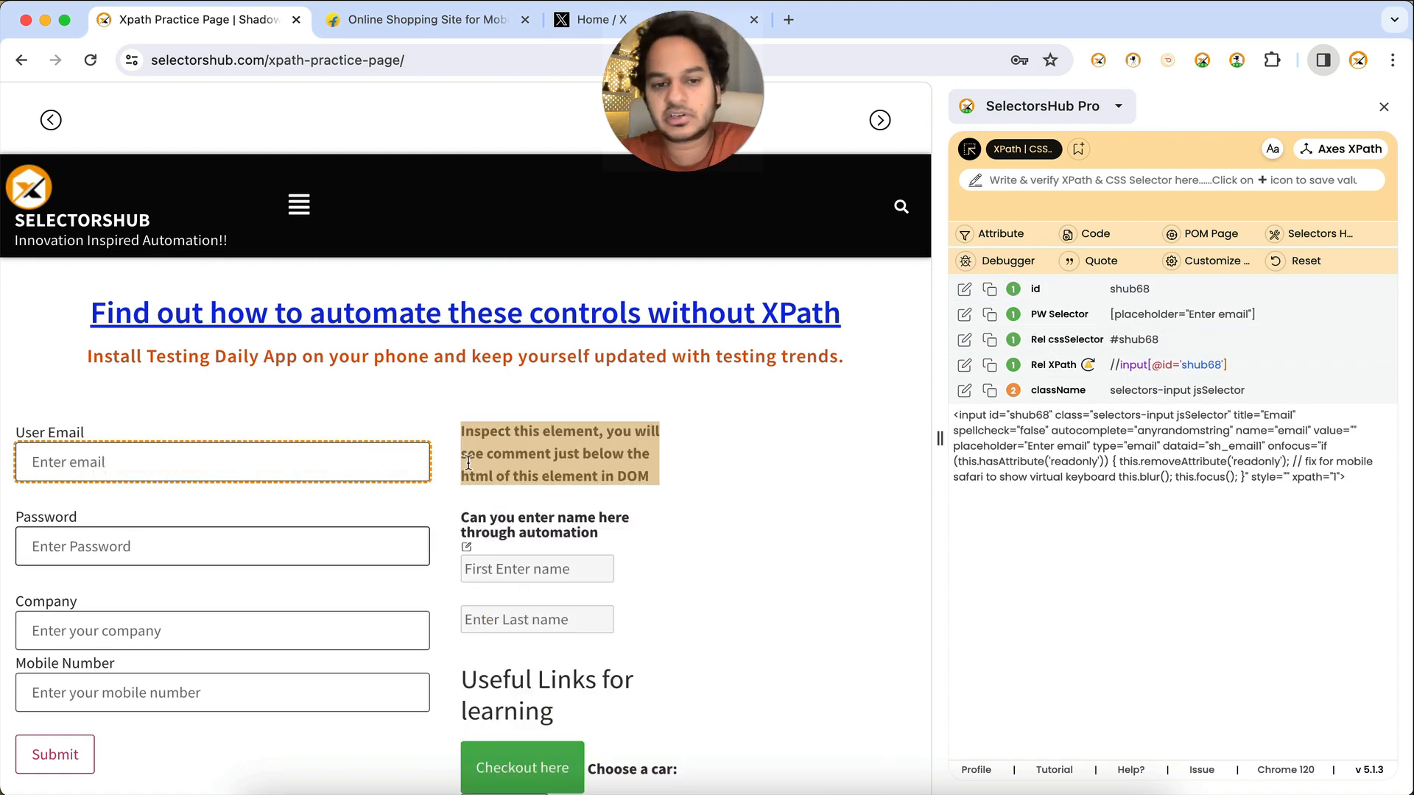
click(388, 444)
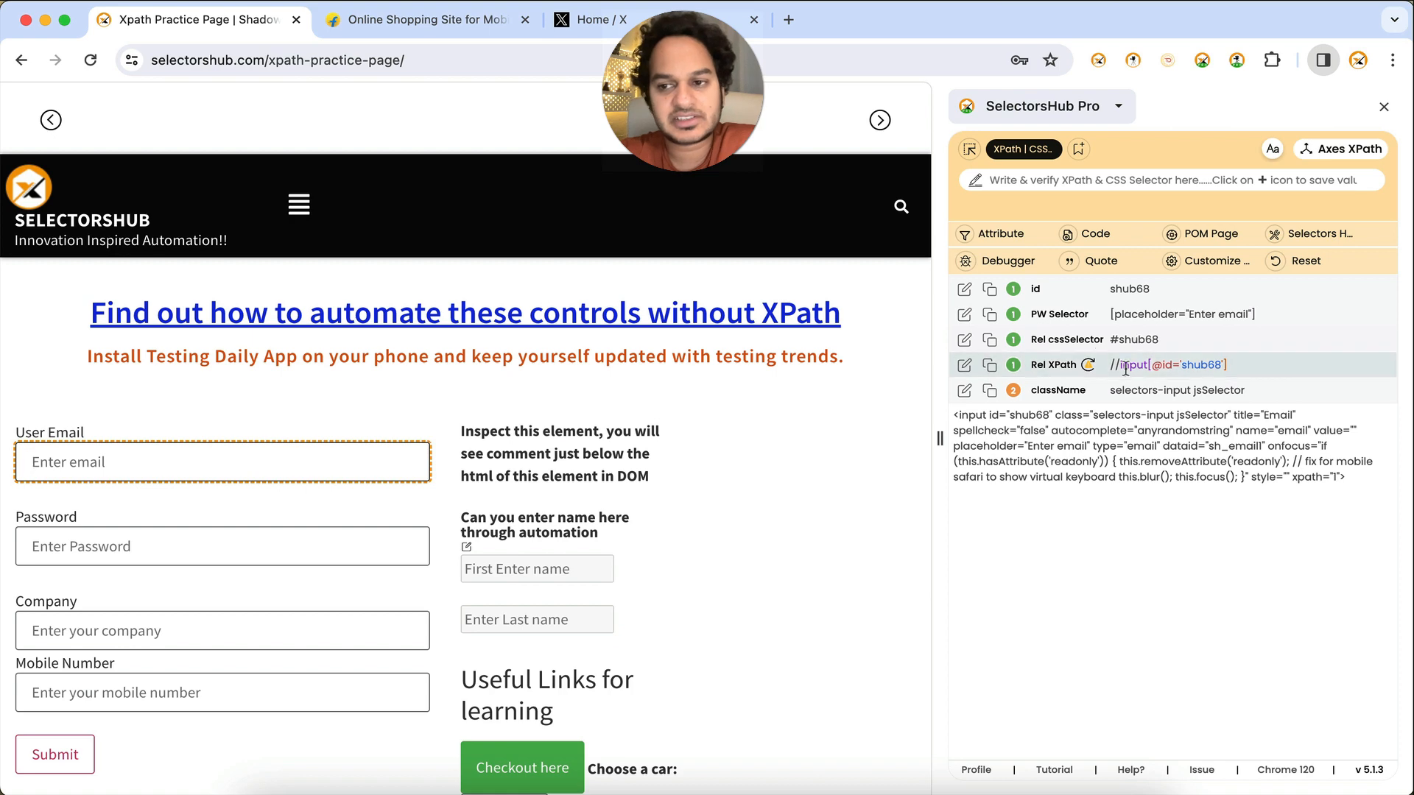
- Disable Auto suggestions while typing in the Customize UI settings, test with // in the selector editor, and clear the entry
click(1206, 259)
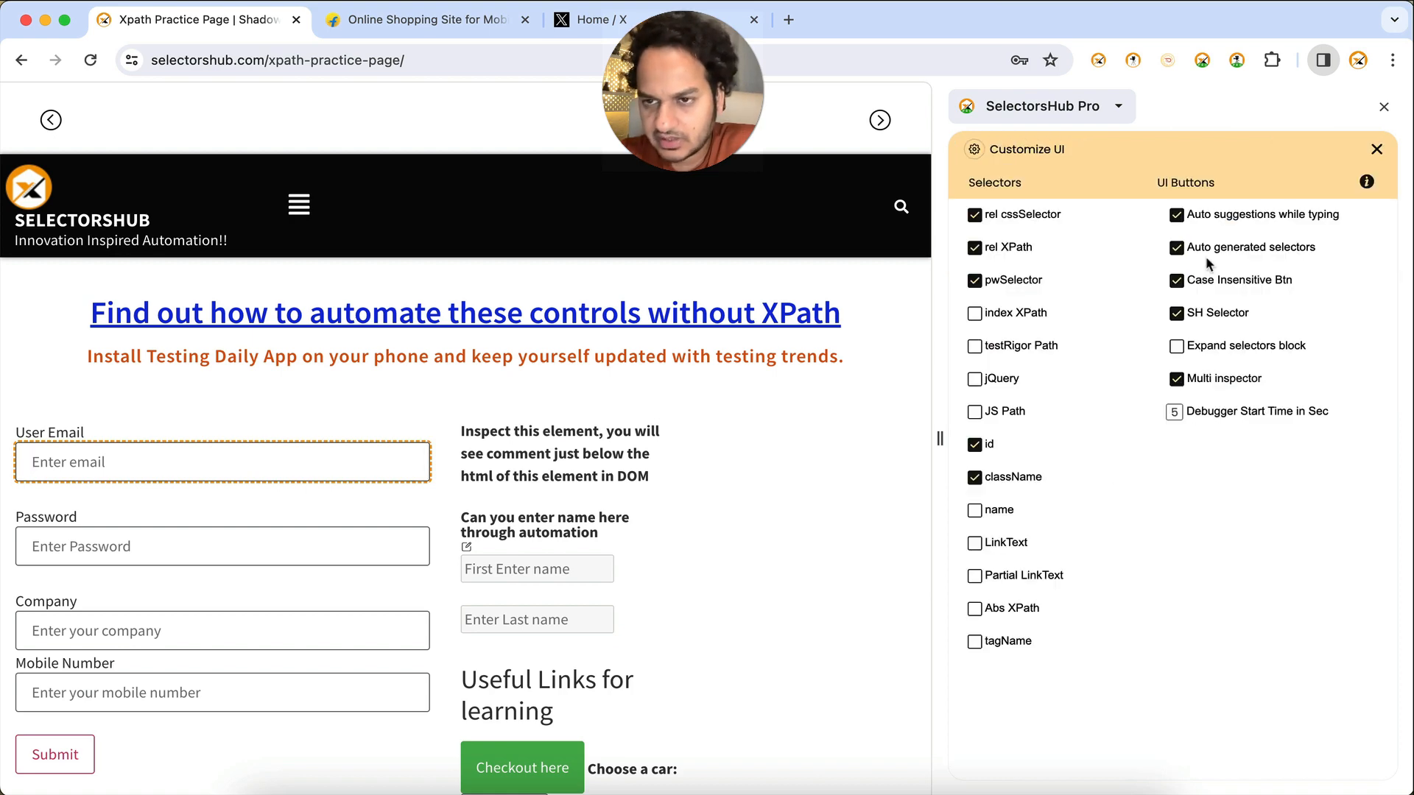
click(1207, 261)
click(1210, 263)
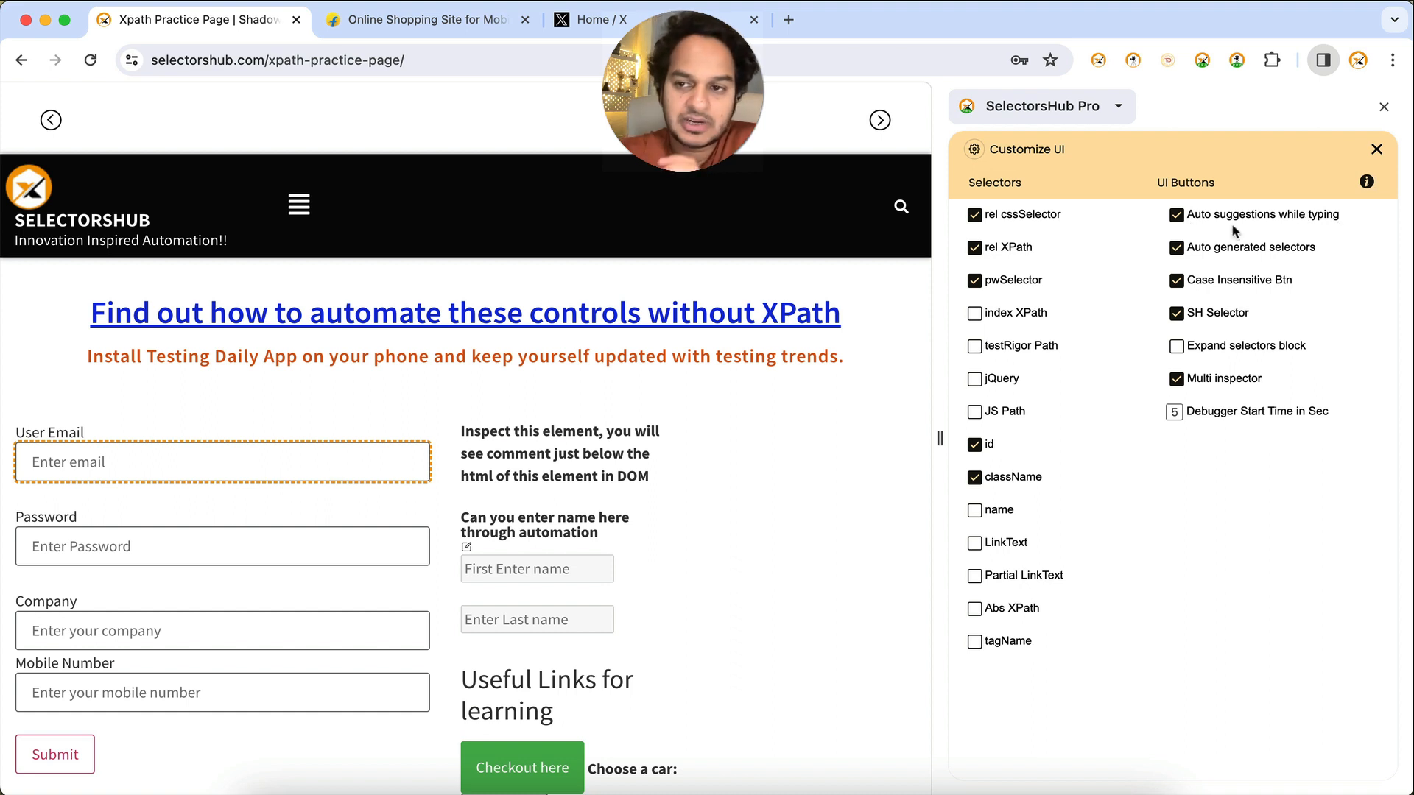
click(1176, 215)
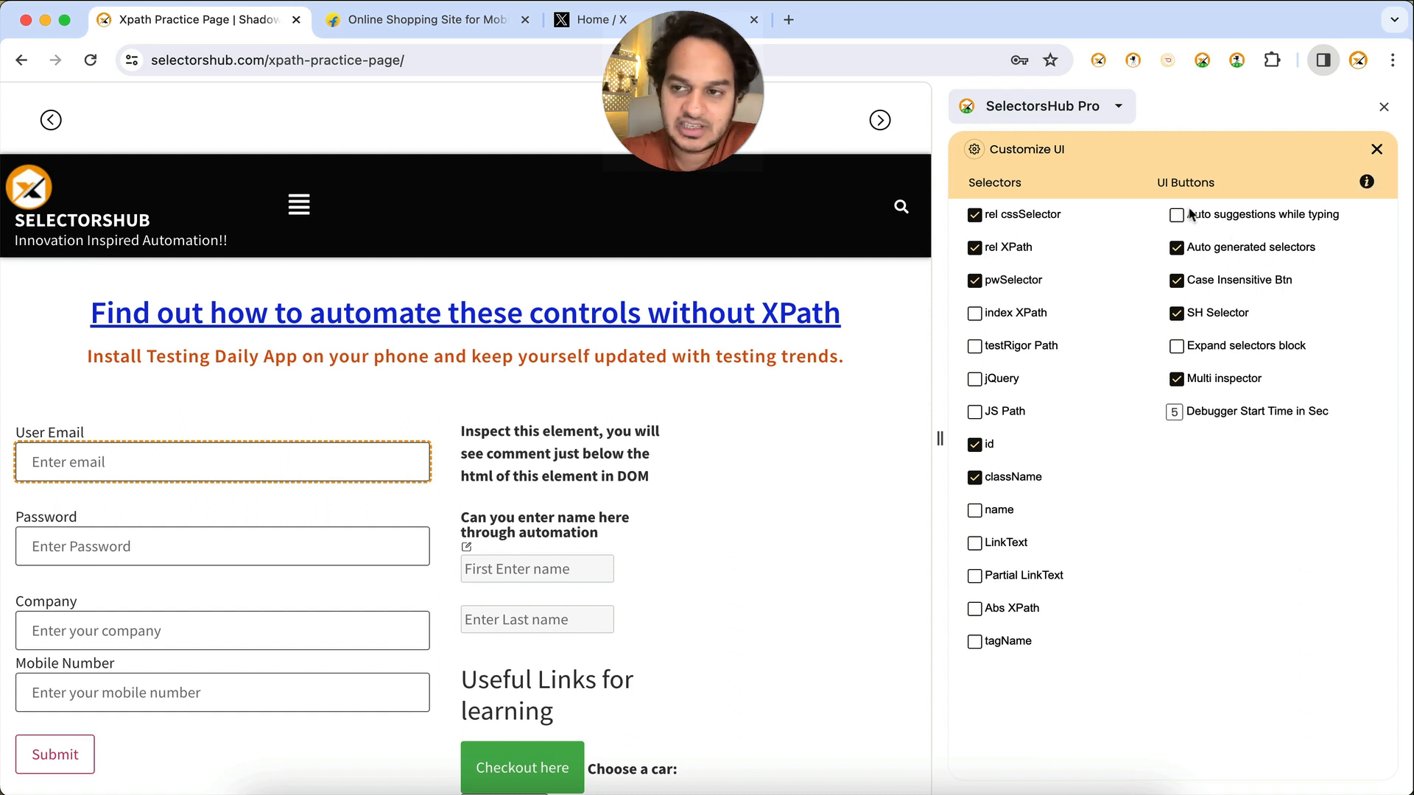
click(1376, 149)
text(//)
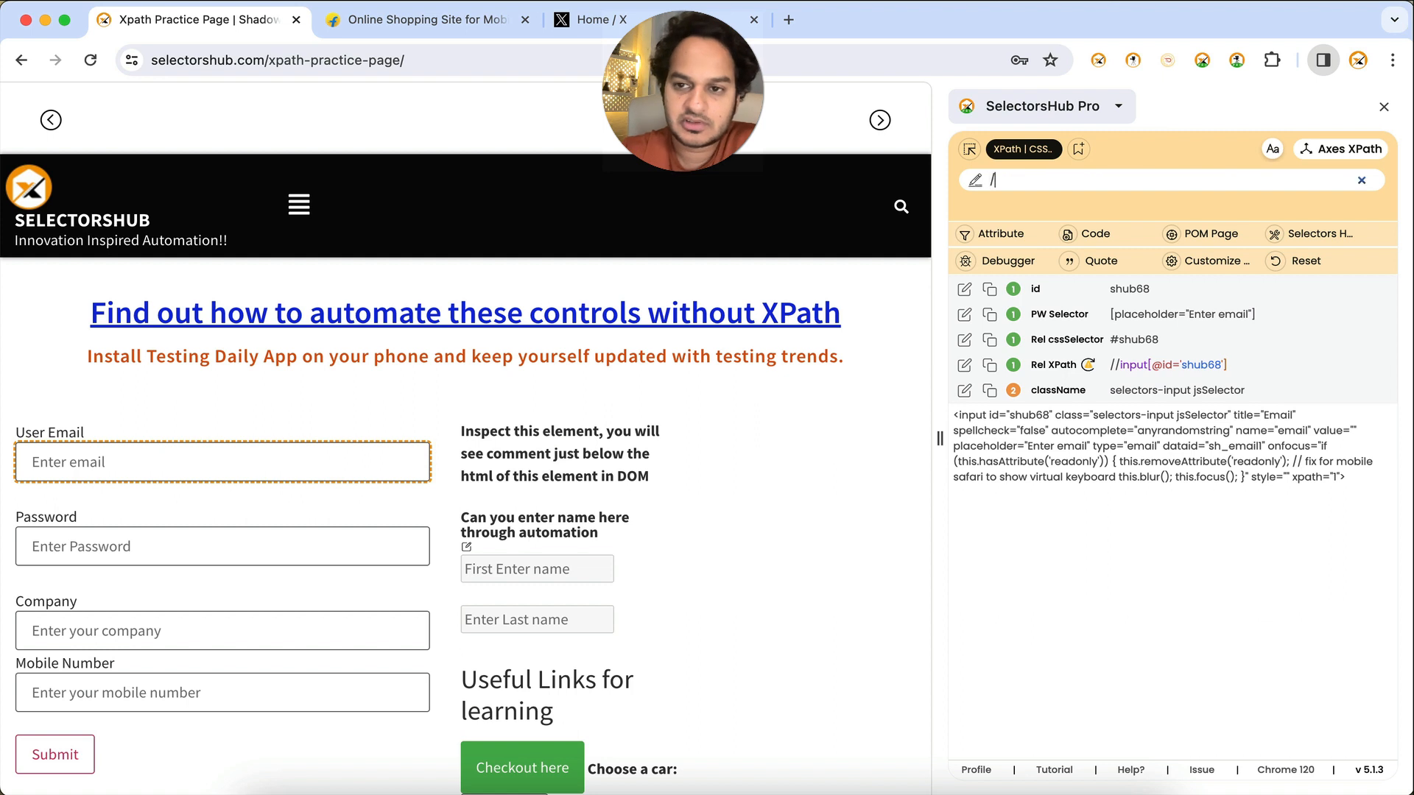
key(BackSpace)
key(BackSpace)
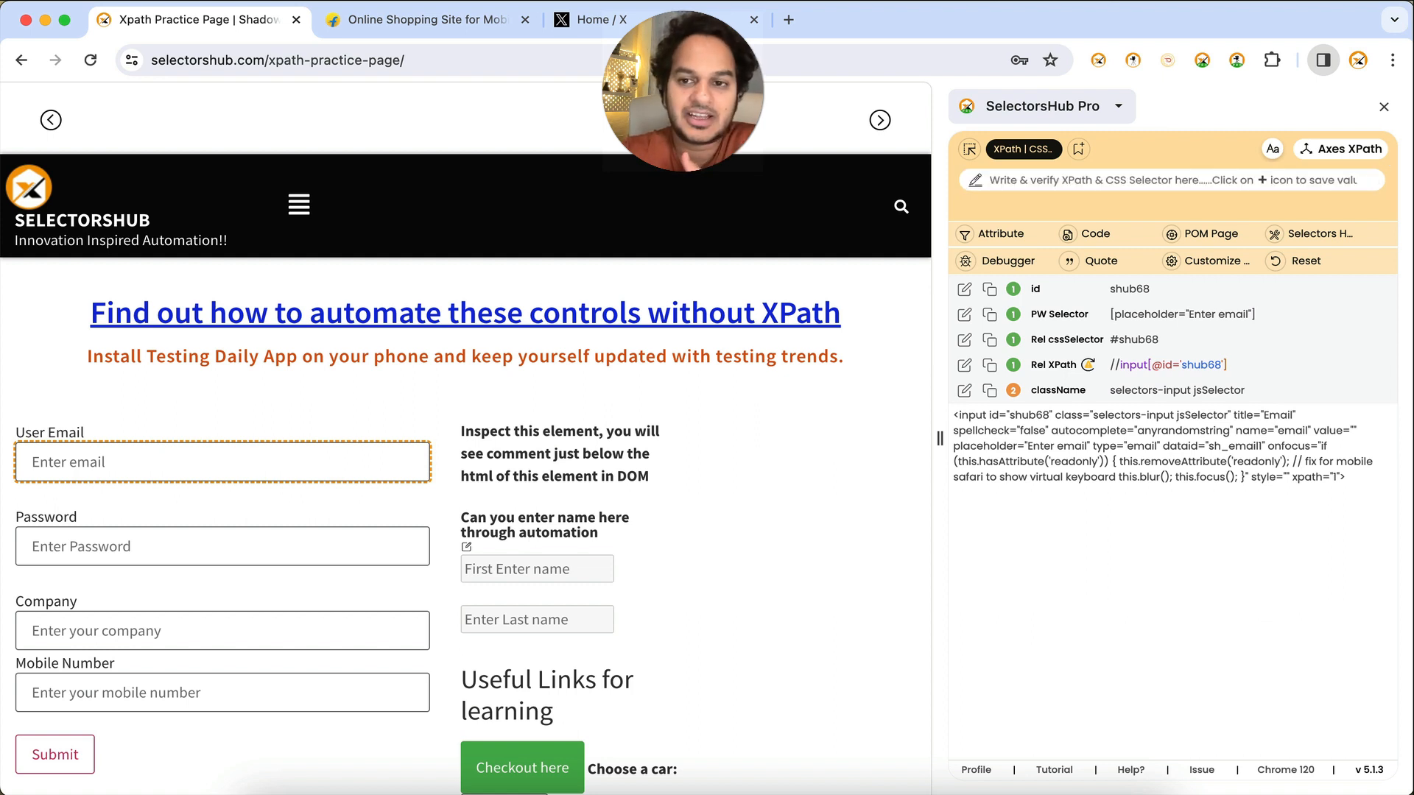
- Re-enable Auto suggestions while typing and enable the index XPath, testRigor Path, name, LinkText and Partial LinkText selectors in the Customize UI settings
click(1211, 262)
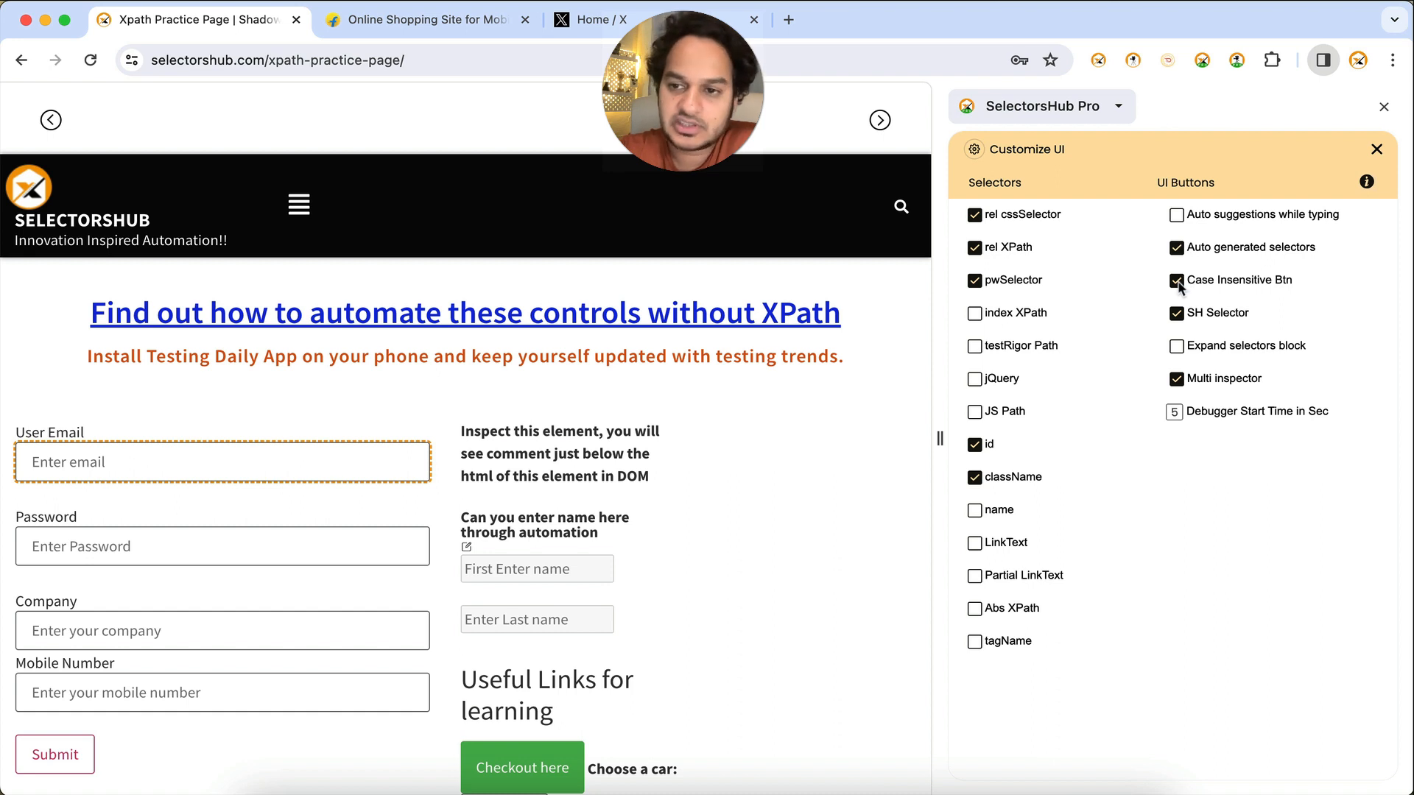
click(1376, 151)
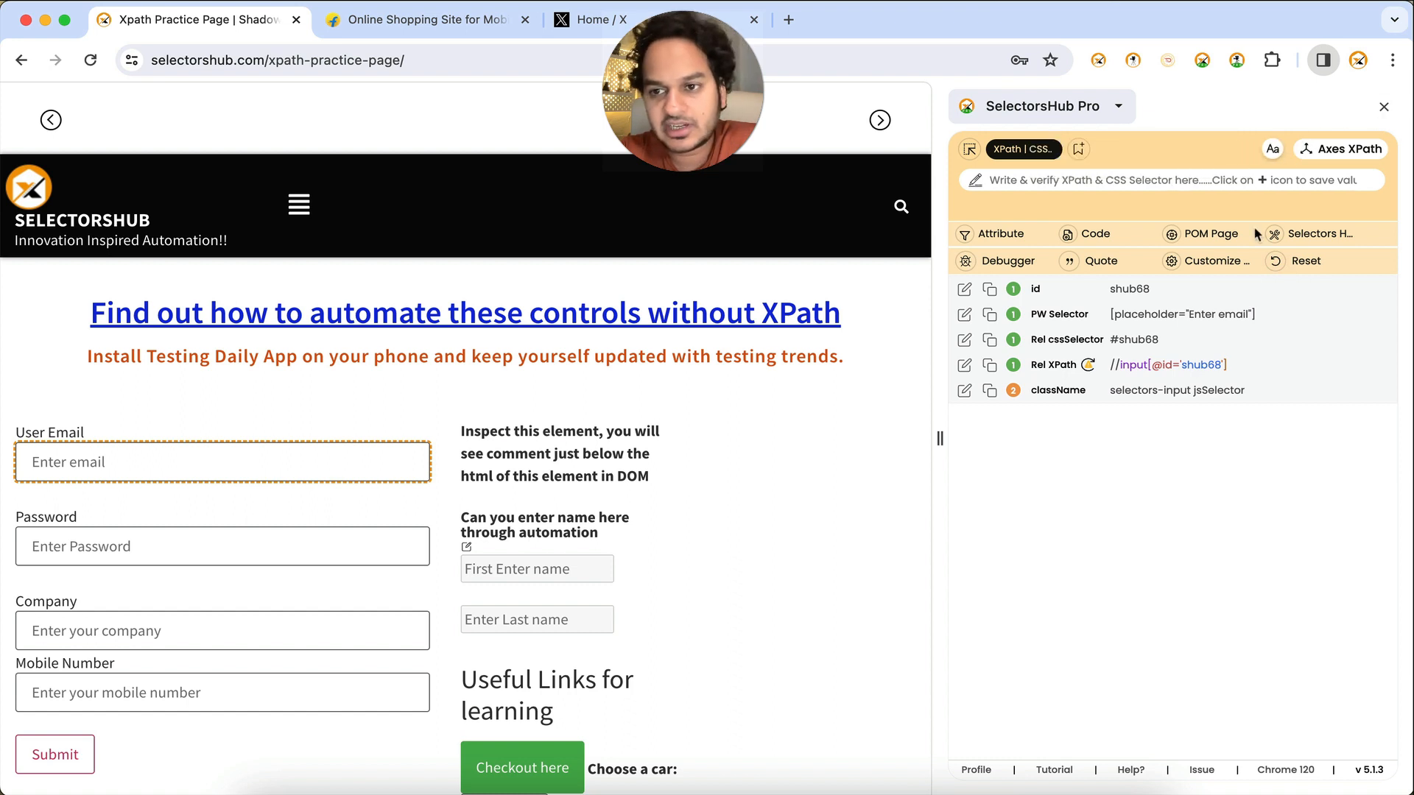
click(1211, 260)
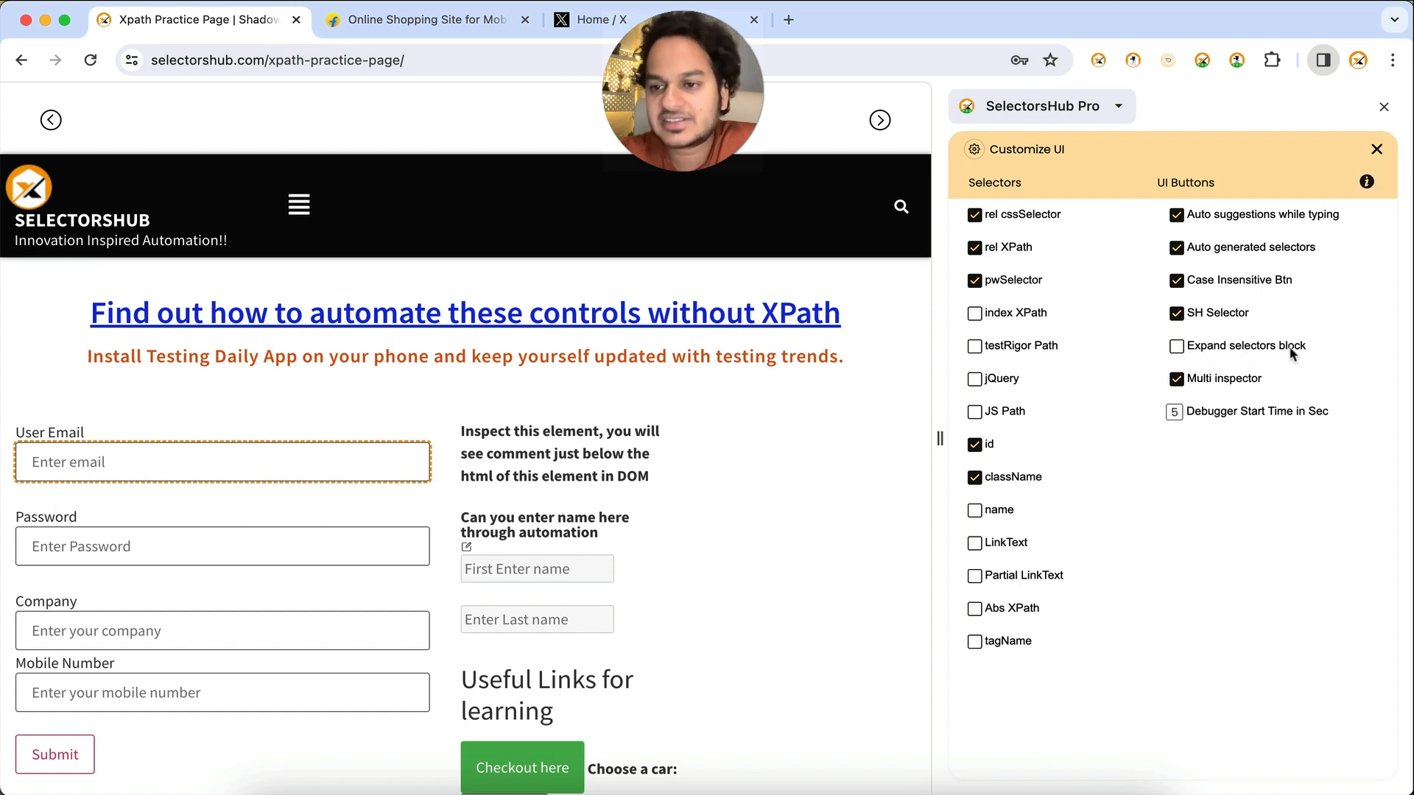
click(977, 350)
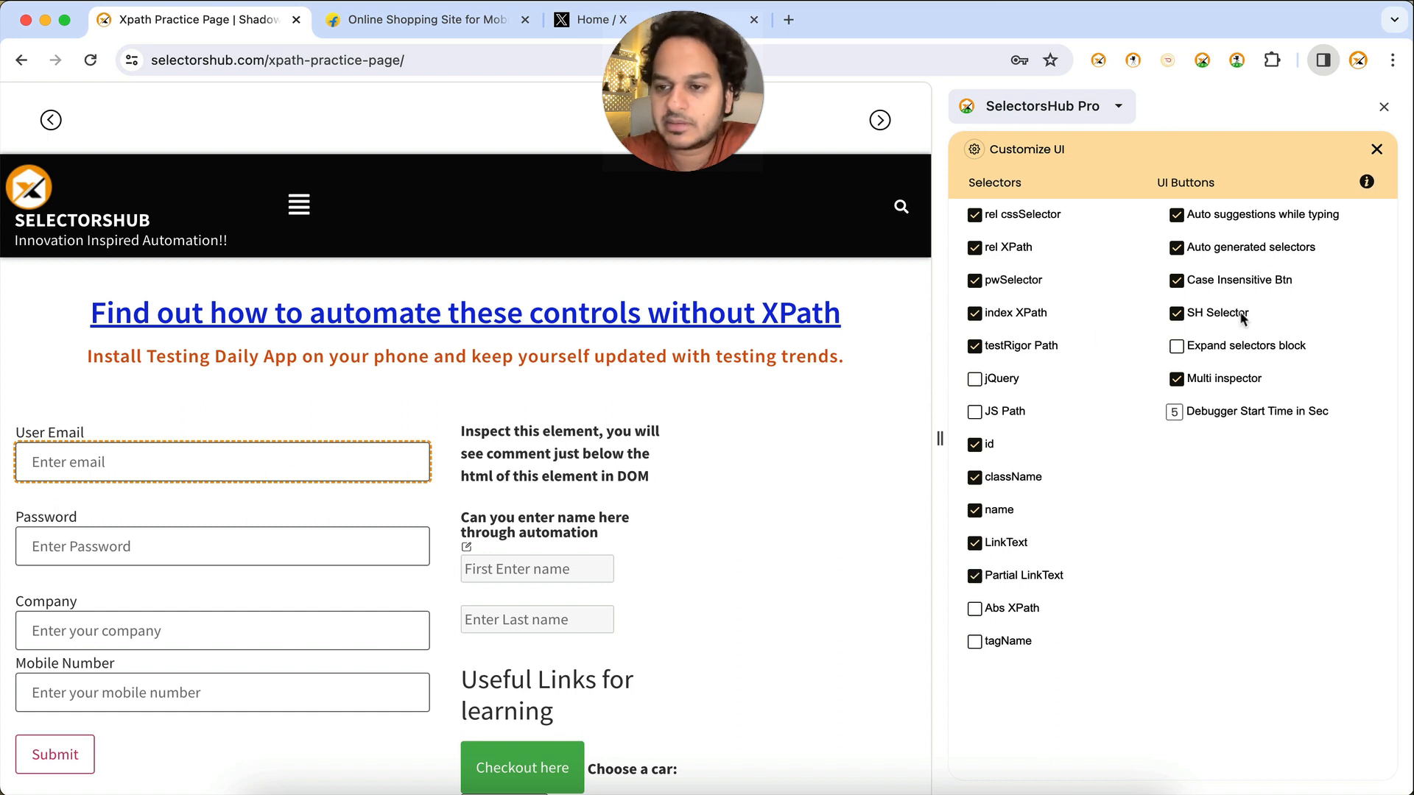
click(1376, 148)
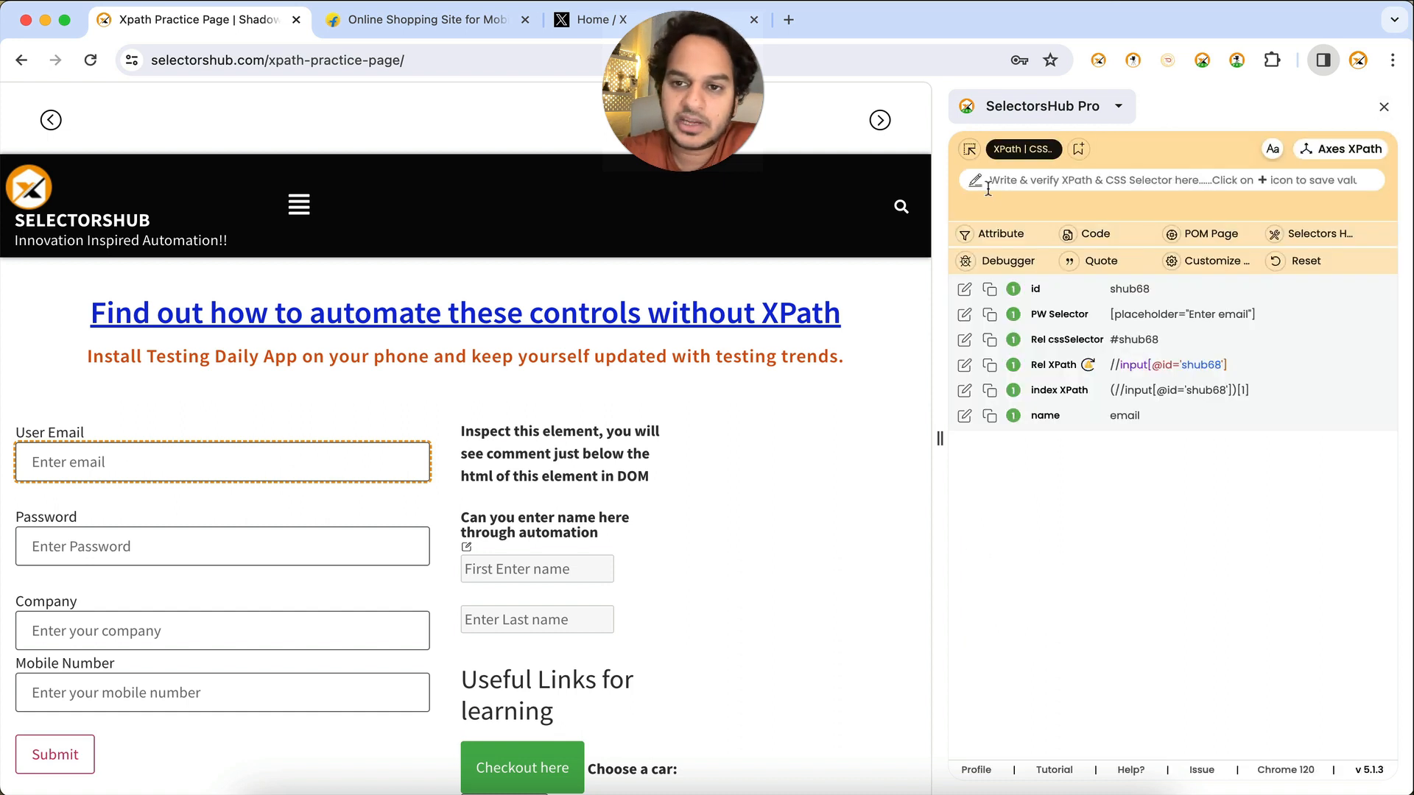
- Inspect the Password field and look through its full list of generated selectors
click(969, 149)
click(261, 548)
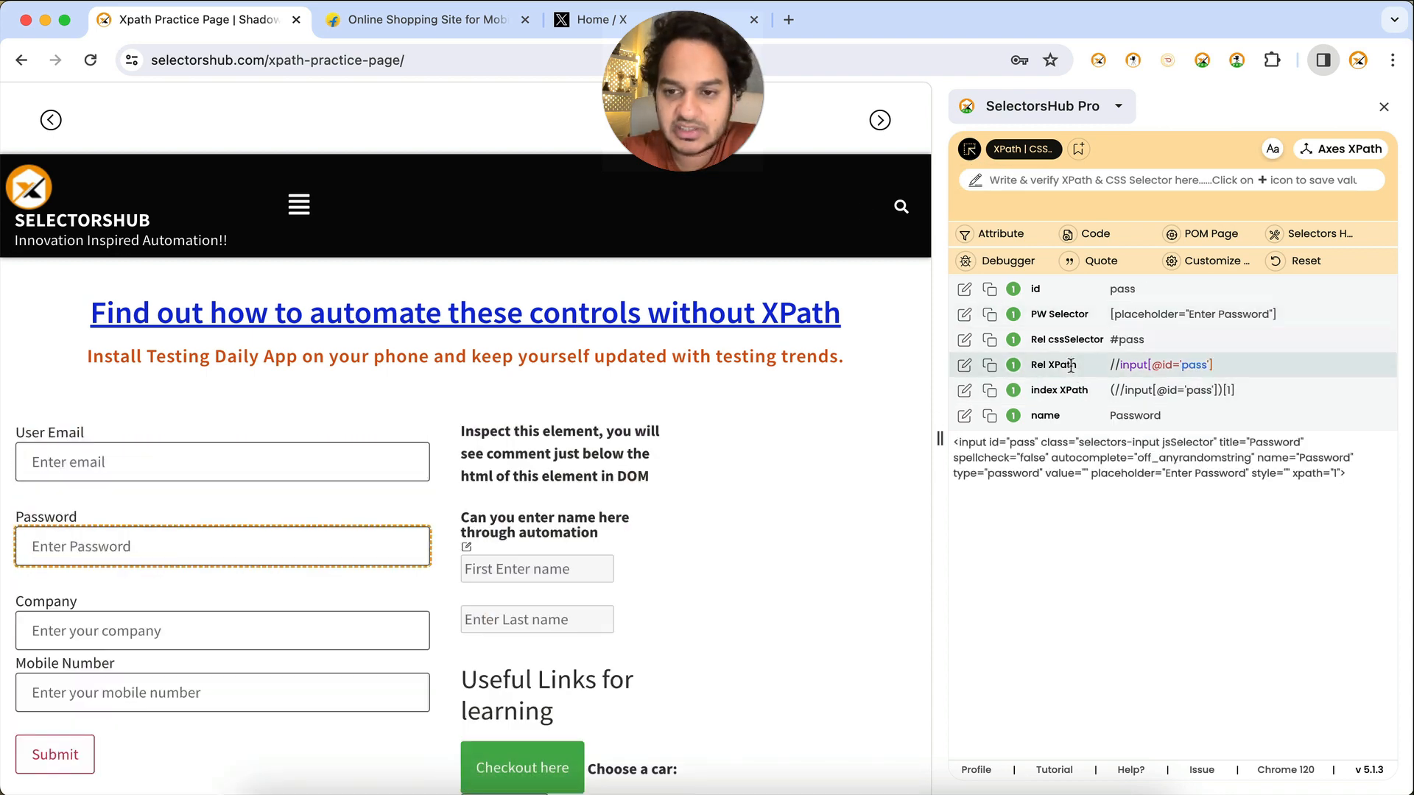
scroll(1070, 365, down, 2)
scroll(1070, 366, up, 2)
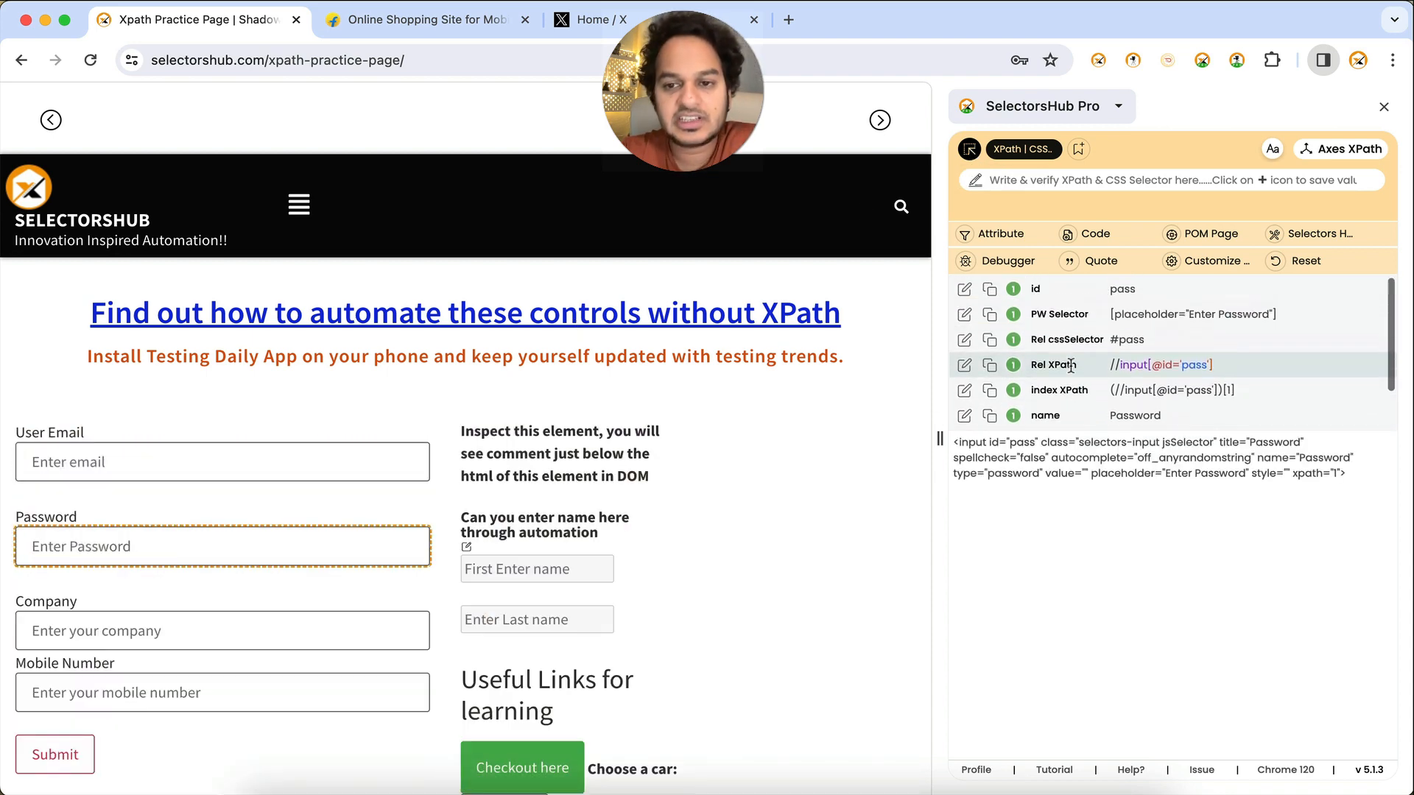
scroll(1070, 366, down, 2)
scroll(1070, 365, up, 2)
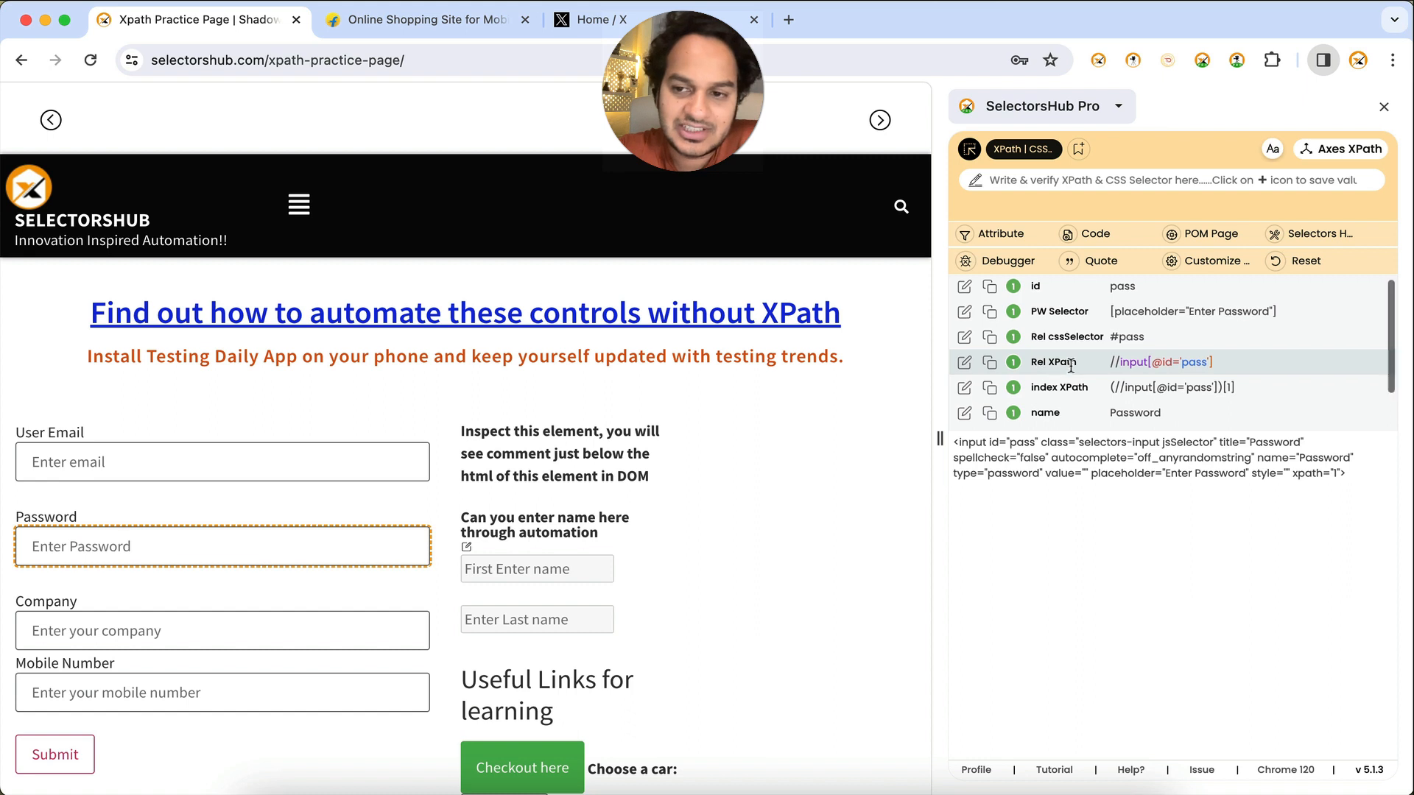
scroll(1070, 365, down, 1)
scroll(1071, 365, up, 1)
click(1064, 267)
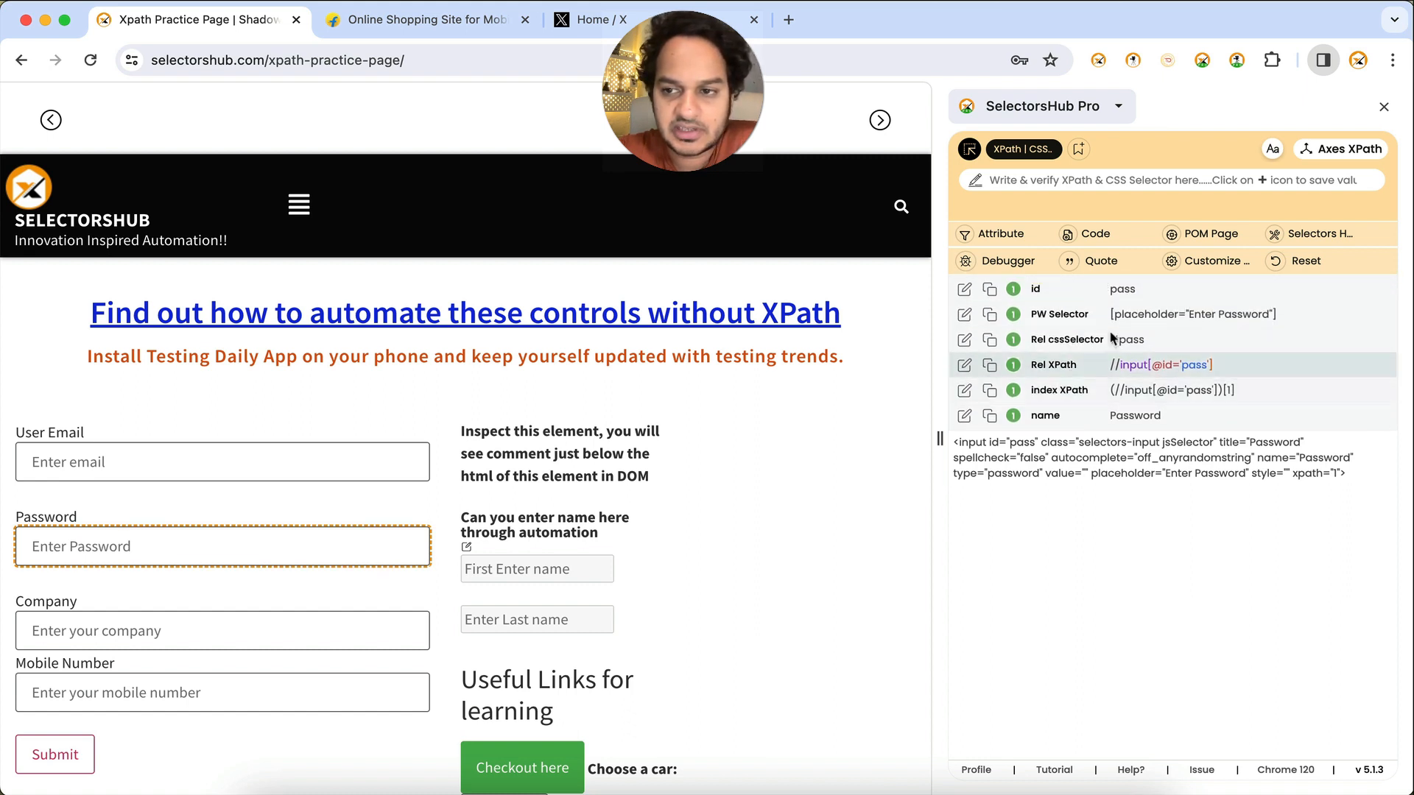
- Enable Expand selectors block in the Customize UI settings, and inspect the Company, User Email and Password fields
click(1222, 261)
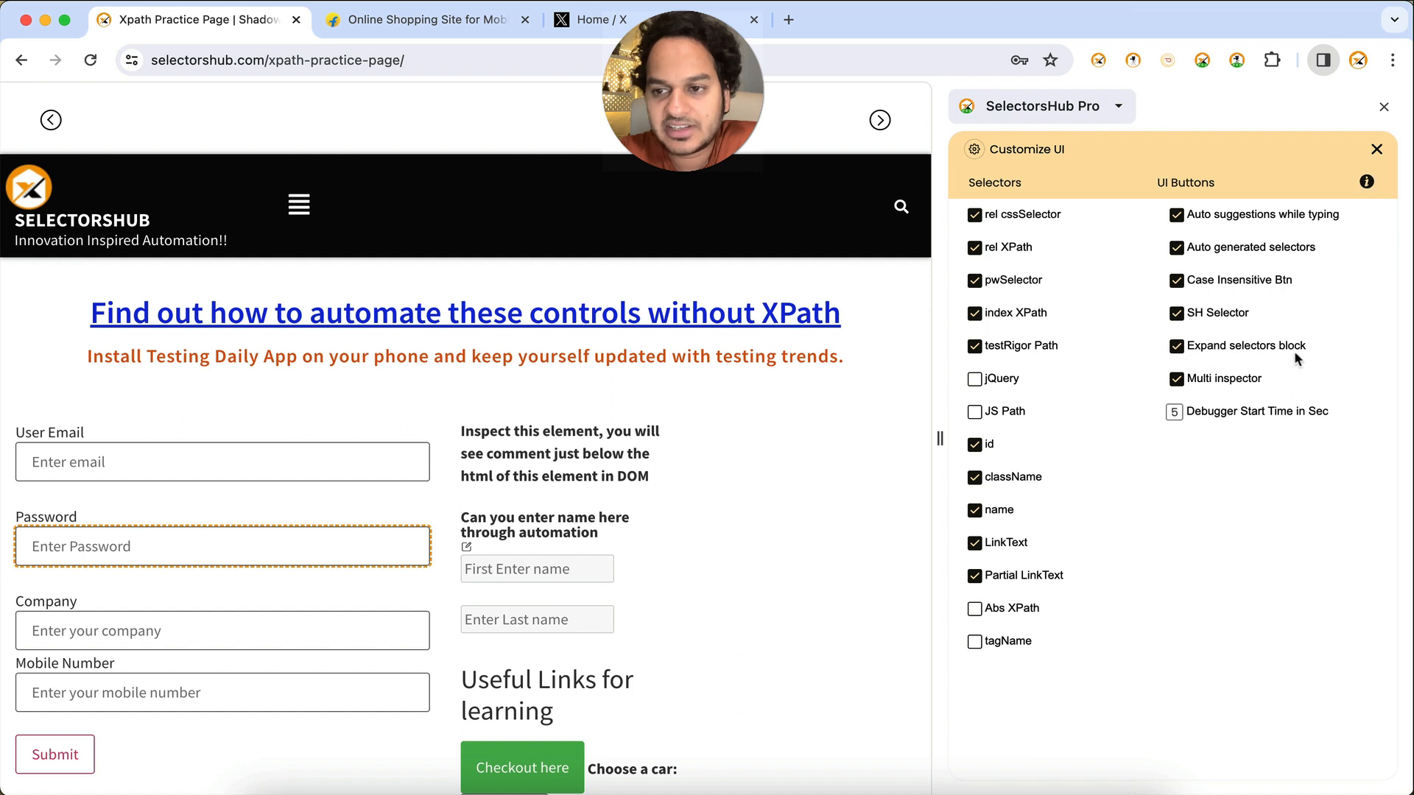
click(1377, 150)
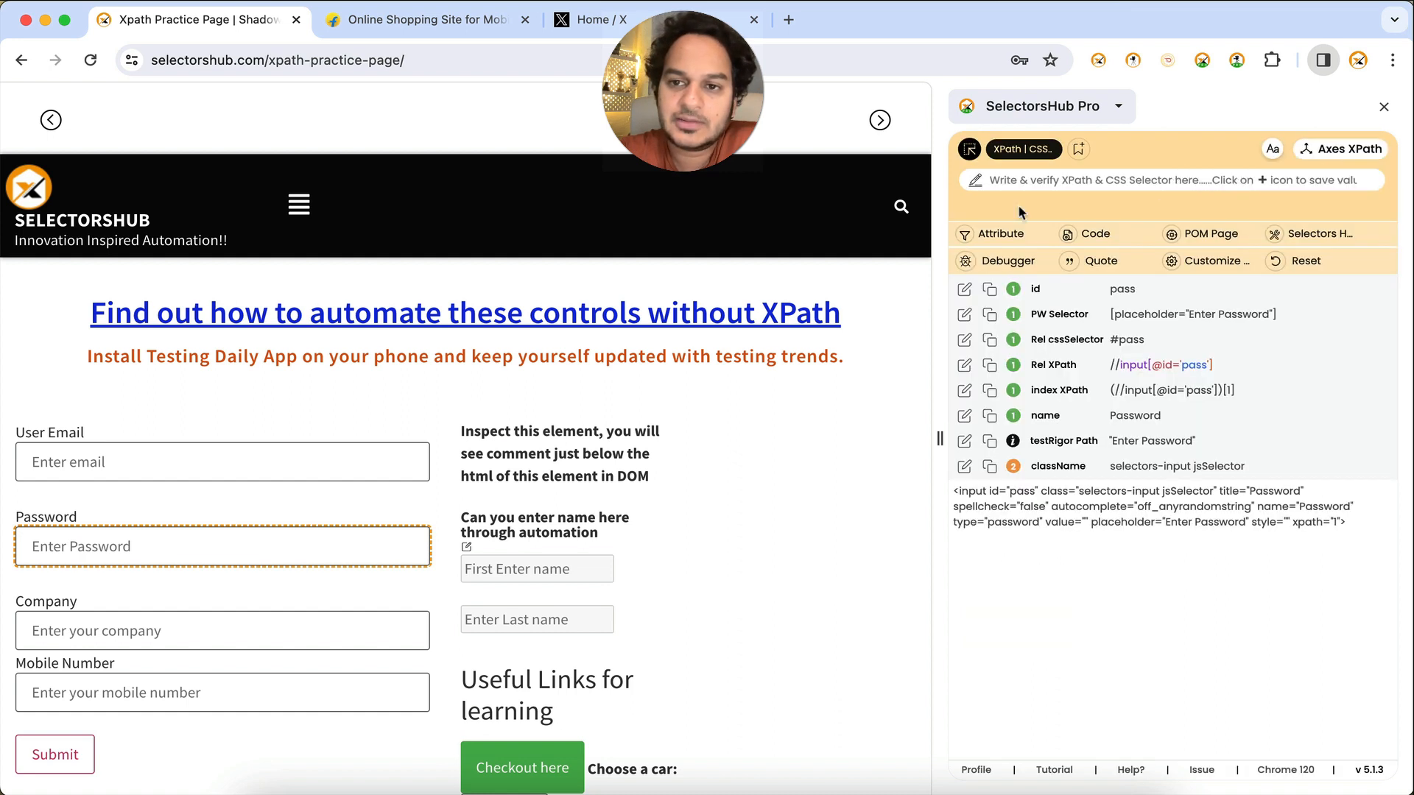
click(971, 150)
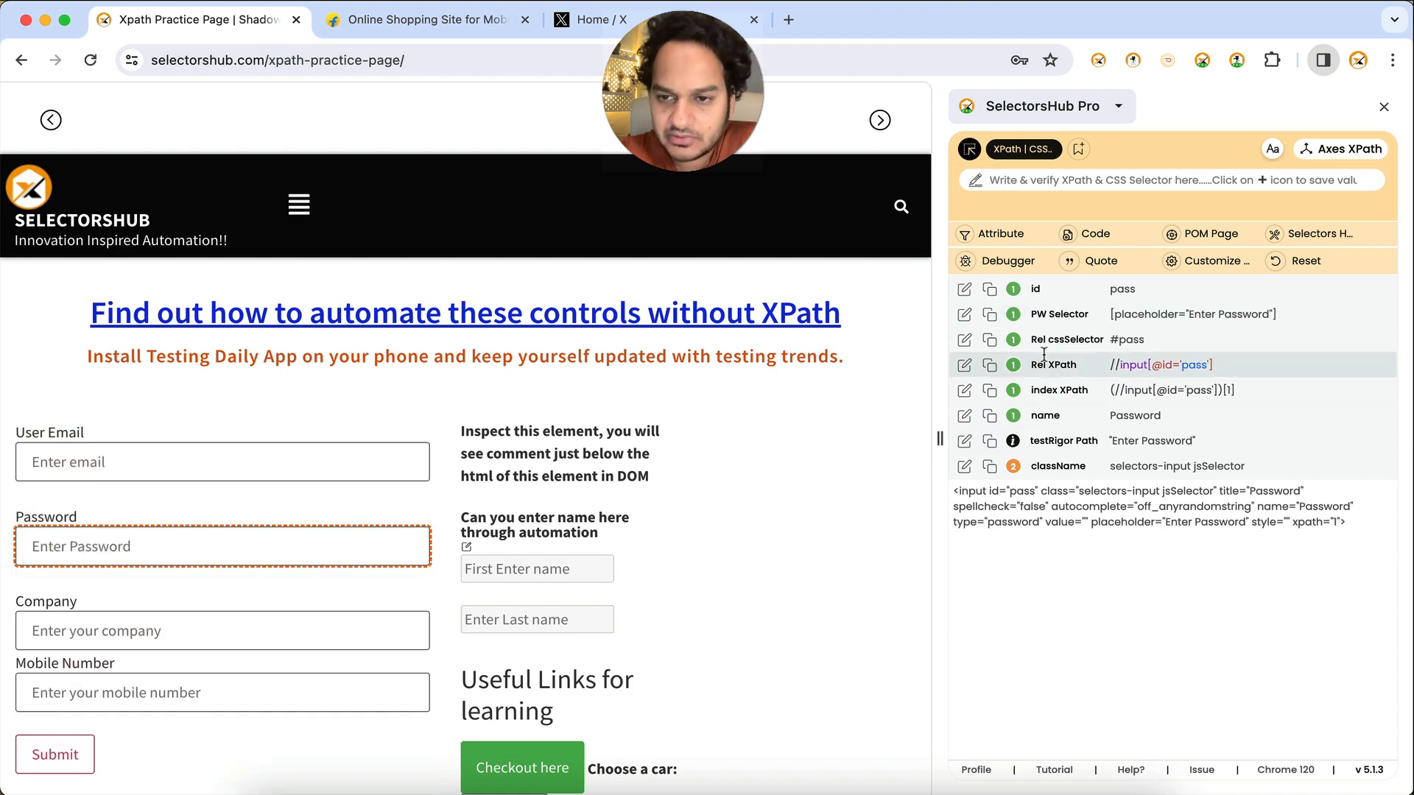
click(179, 633)
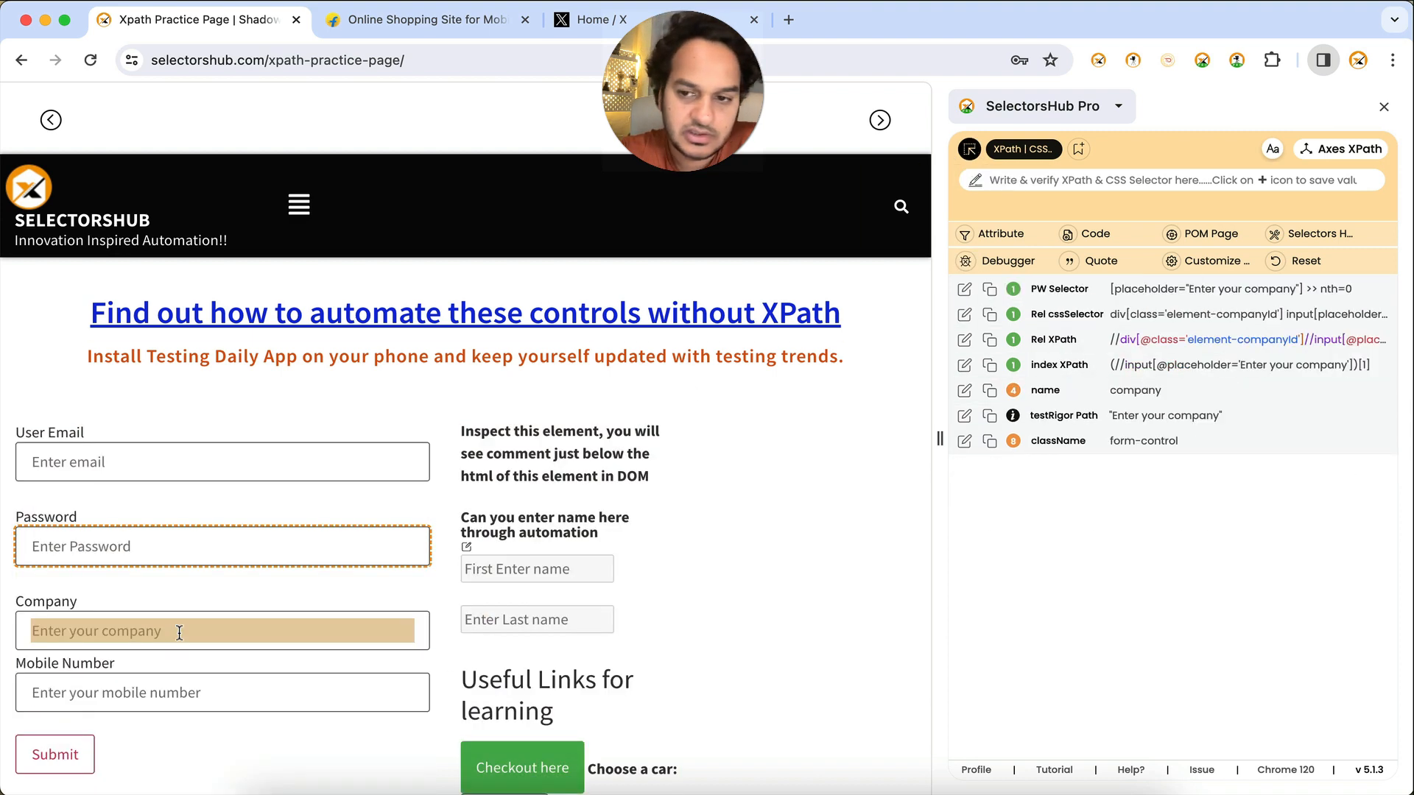
click(203, 469)
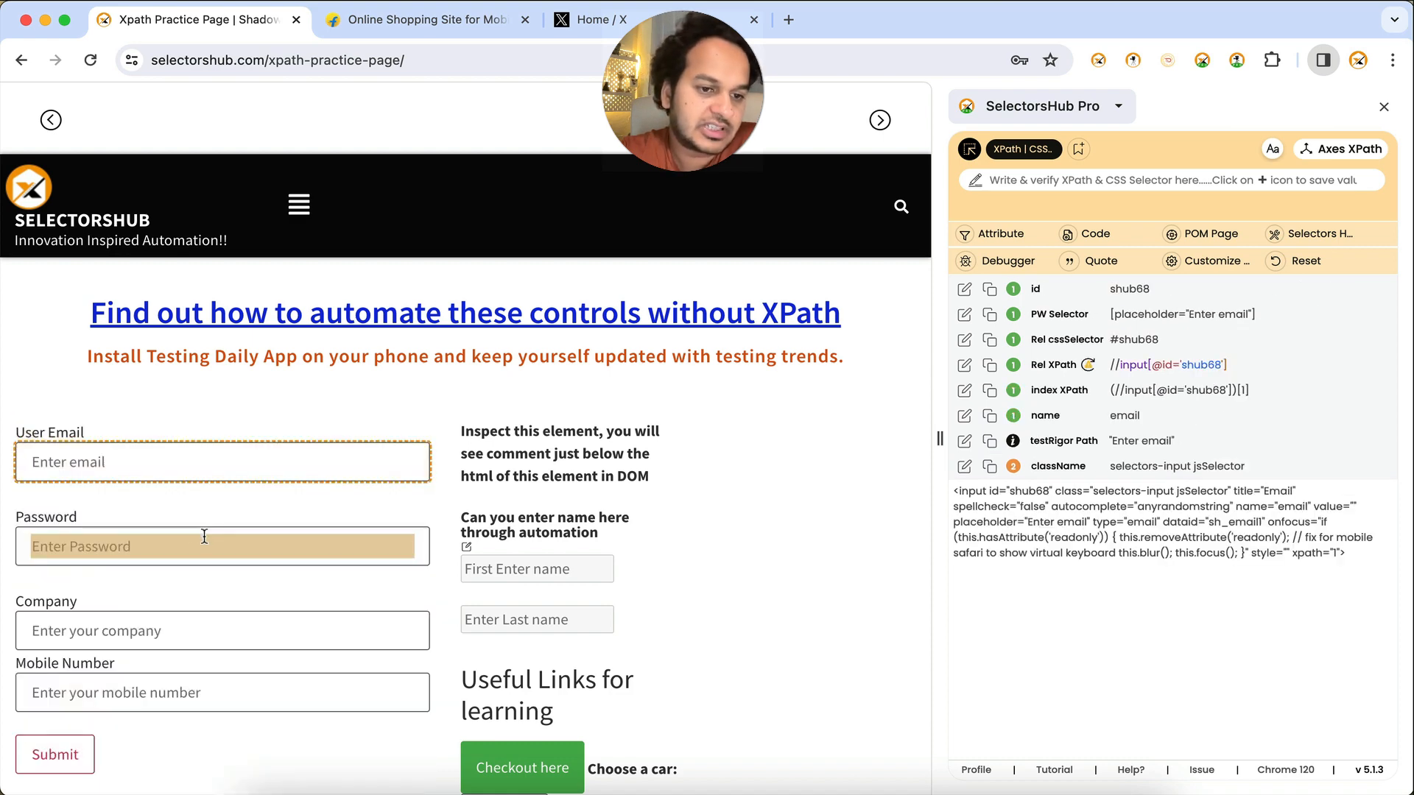
click(141, 537)
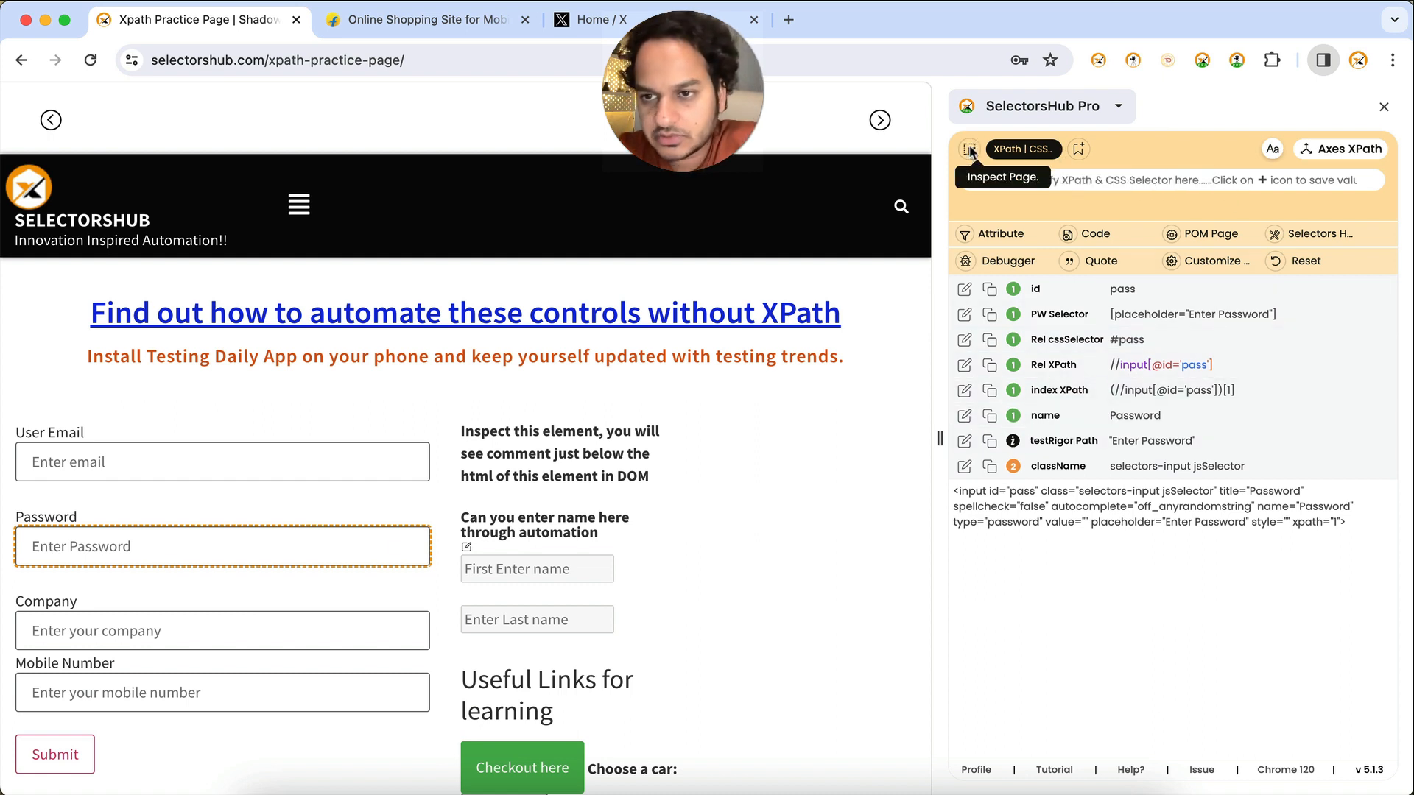
- Review the Multi inspector option in the Customize UI settings, and inspect the User Email, Password and Company fields in succession, ending on Company
click(1205, 269)
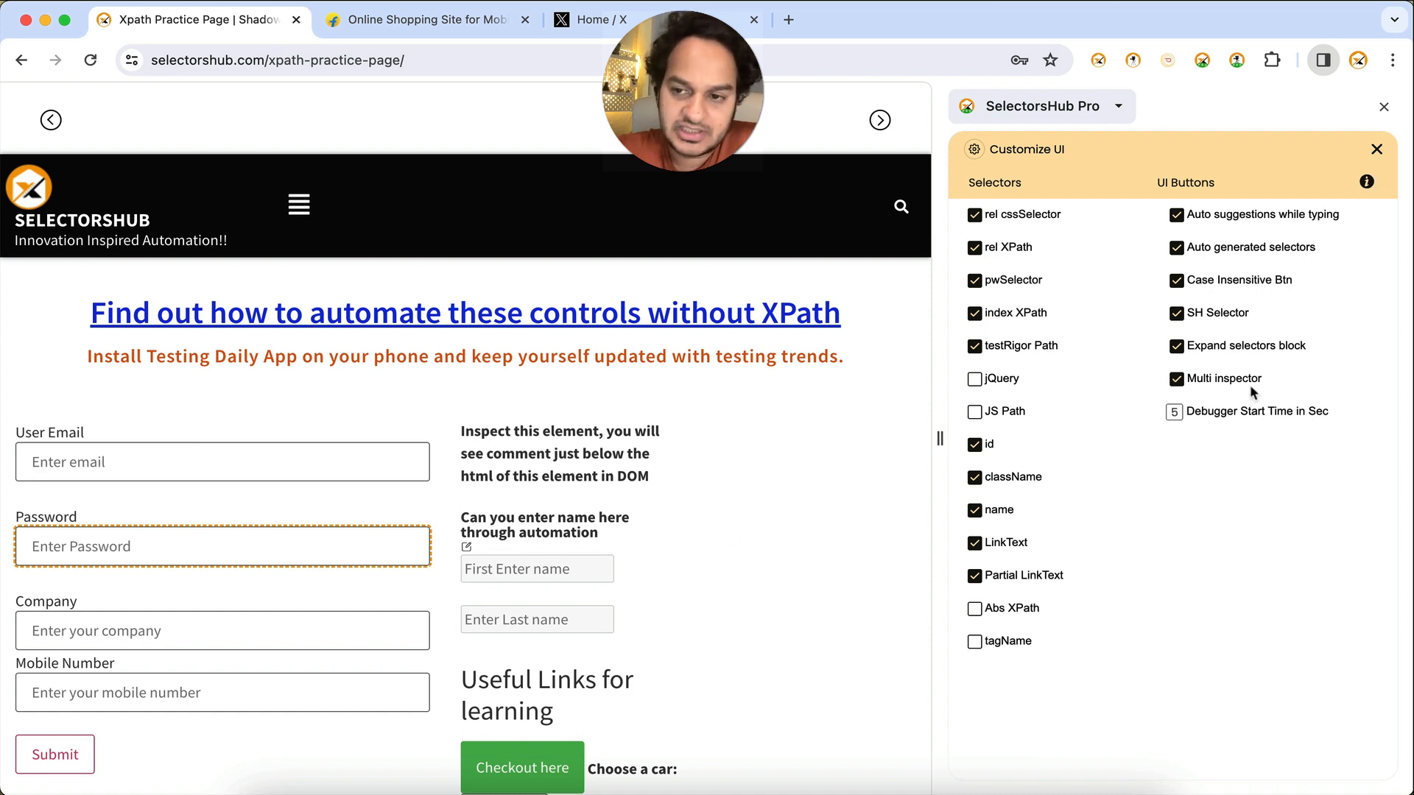
click(1376, 151)
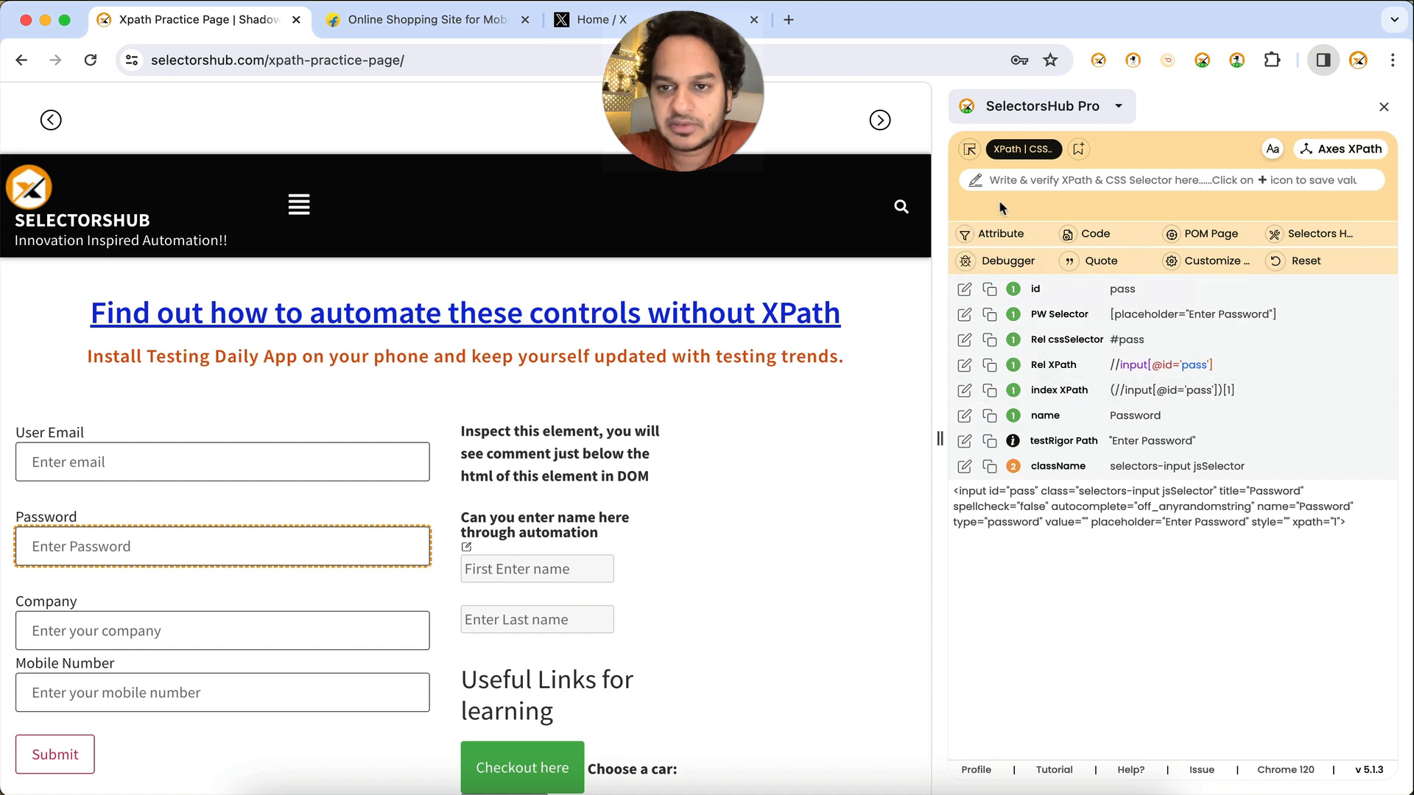
click(969, 150)
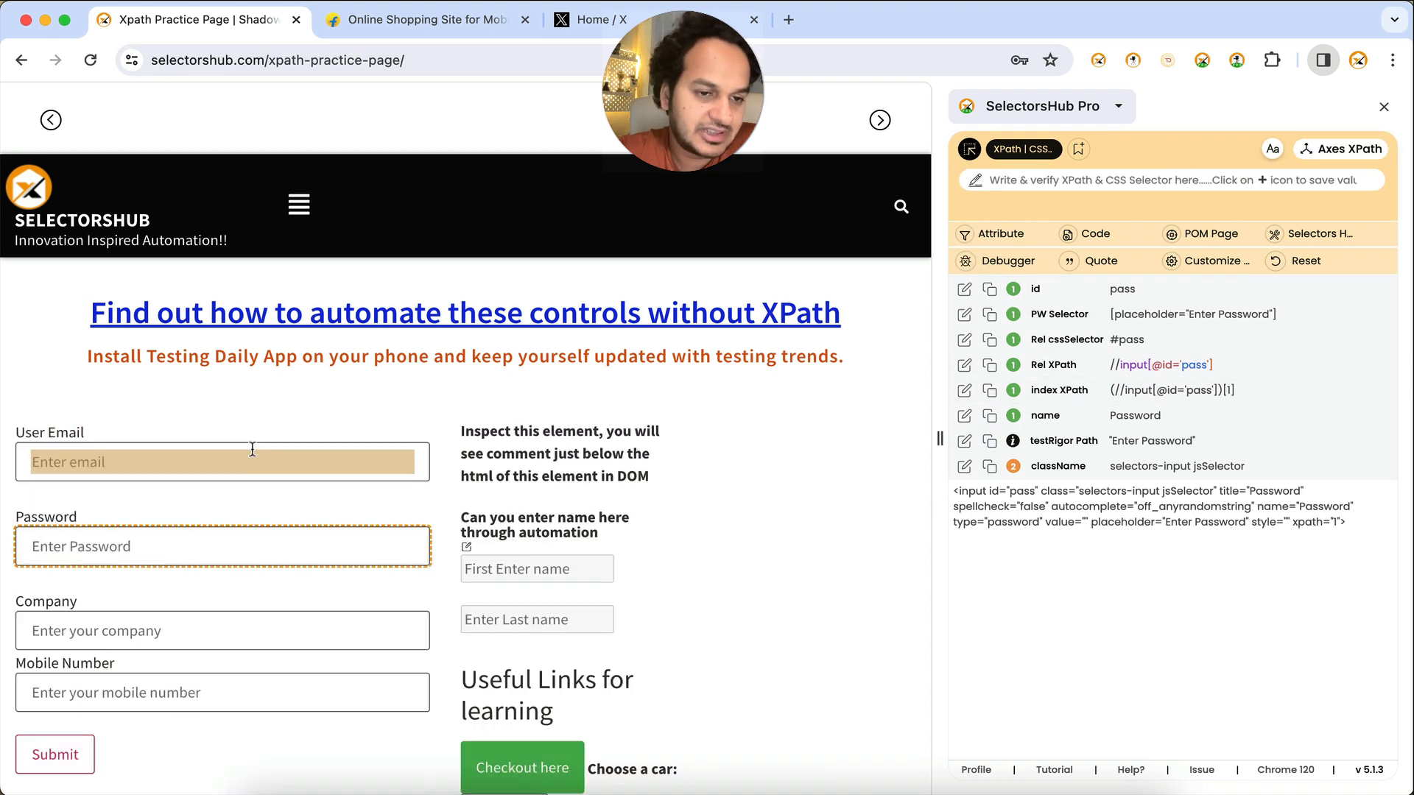
click(252, 449)
click(250, 547)
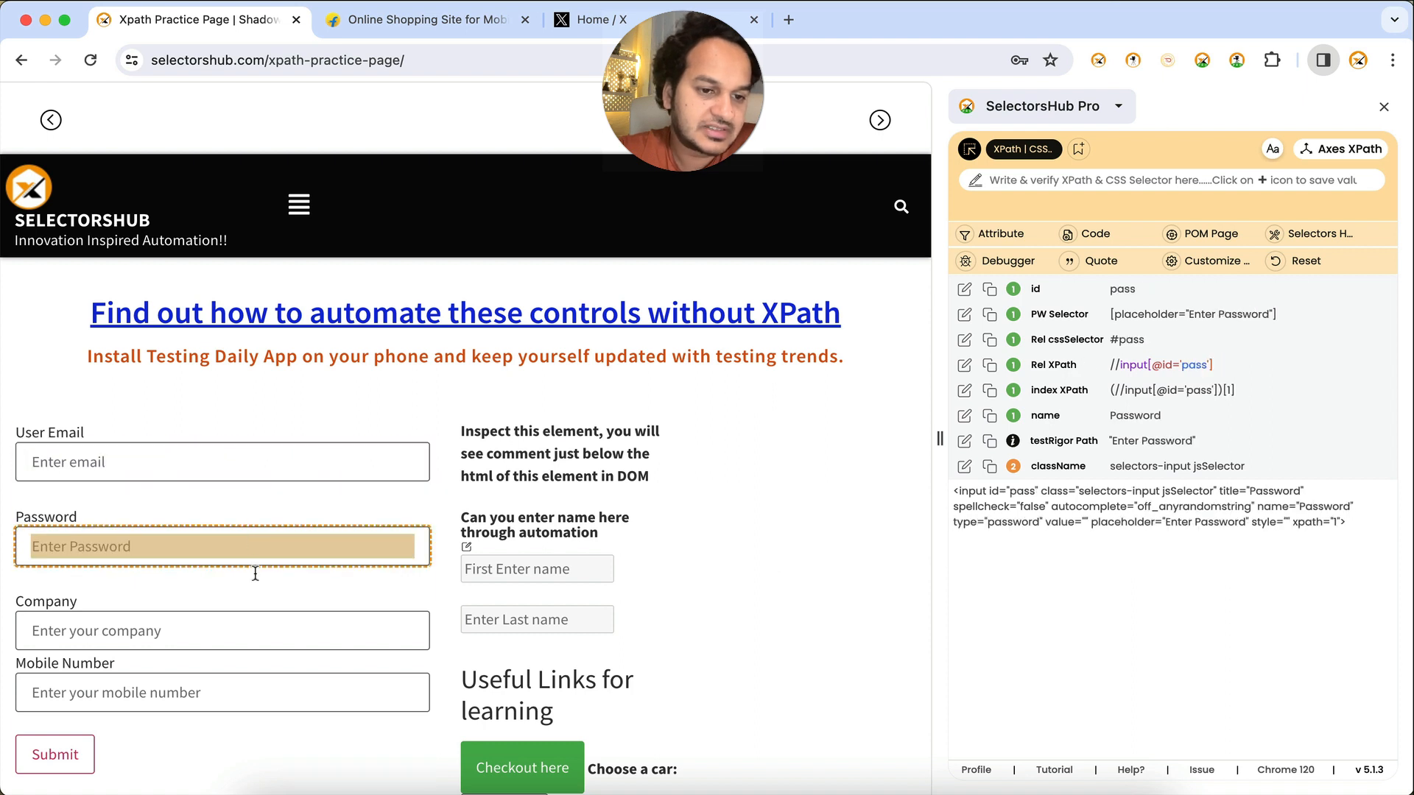
click(260, 621)
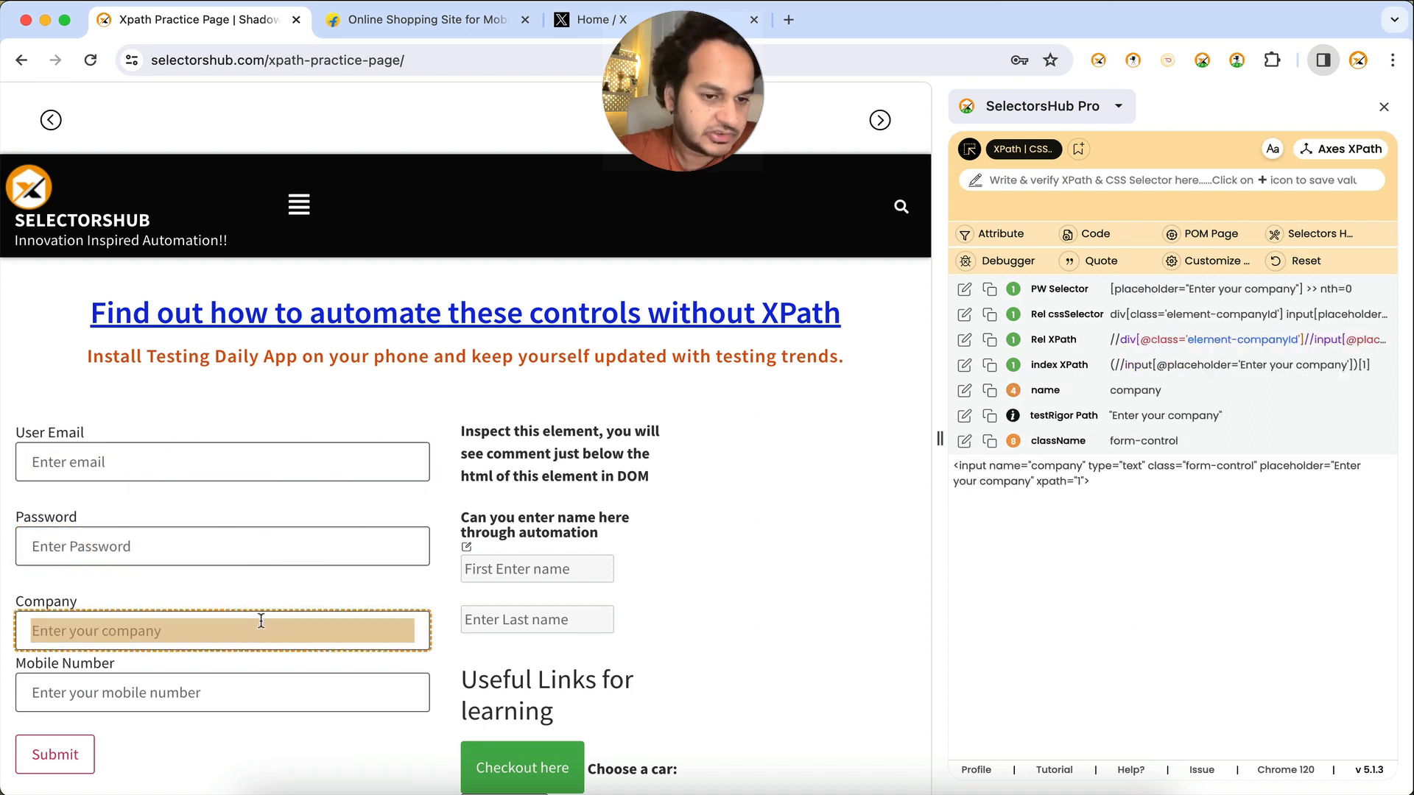
click(261, 620)
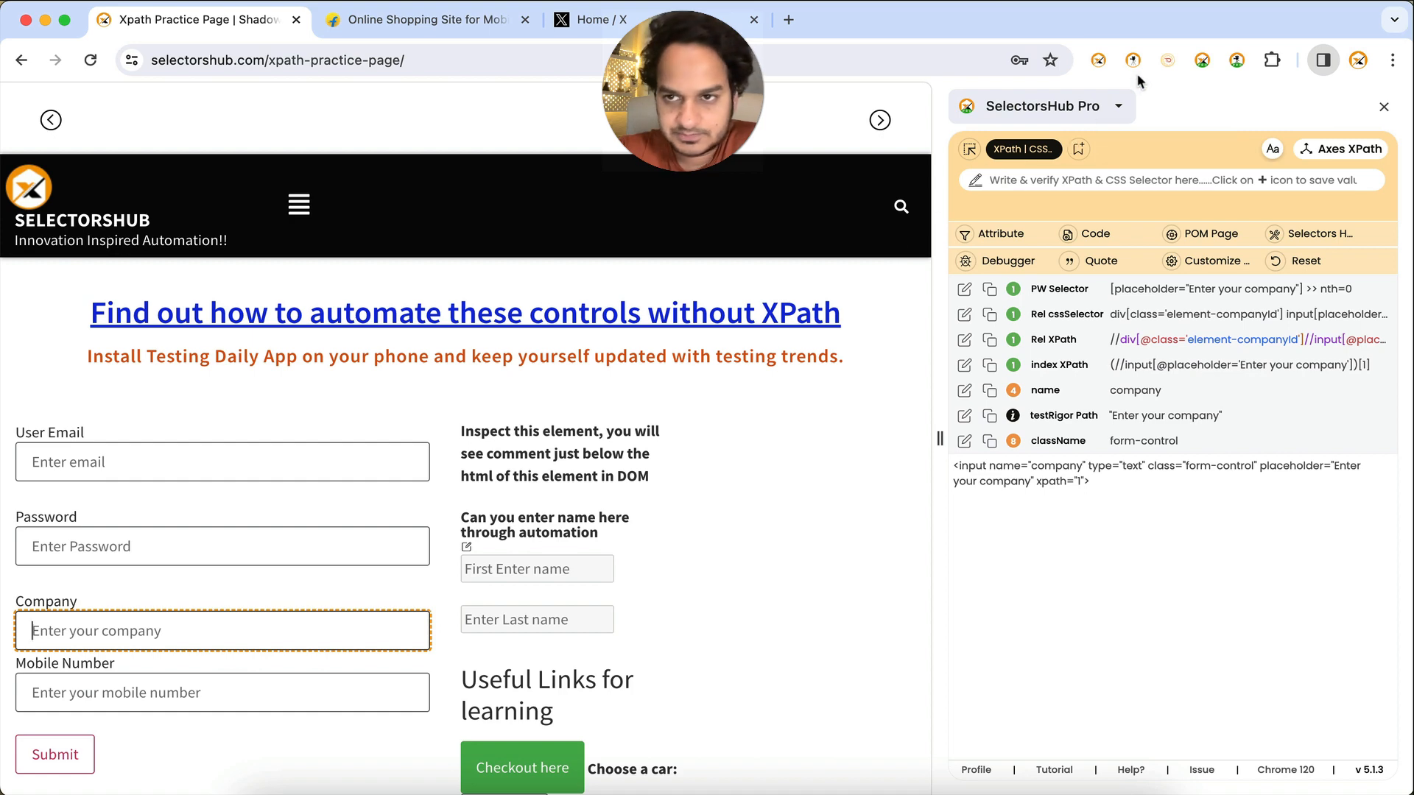
- Switch the side panel from SelectorsHub Pro to SelectorsHub, inspect the User Email field there, and close the side panel
click(1207, 60)
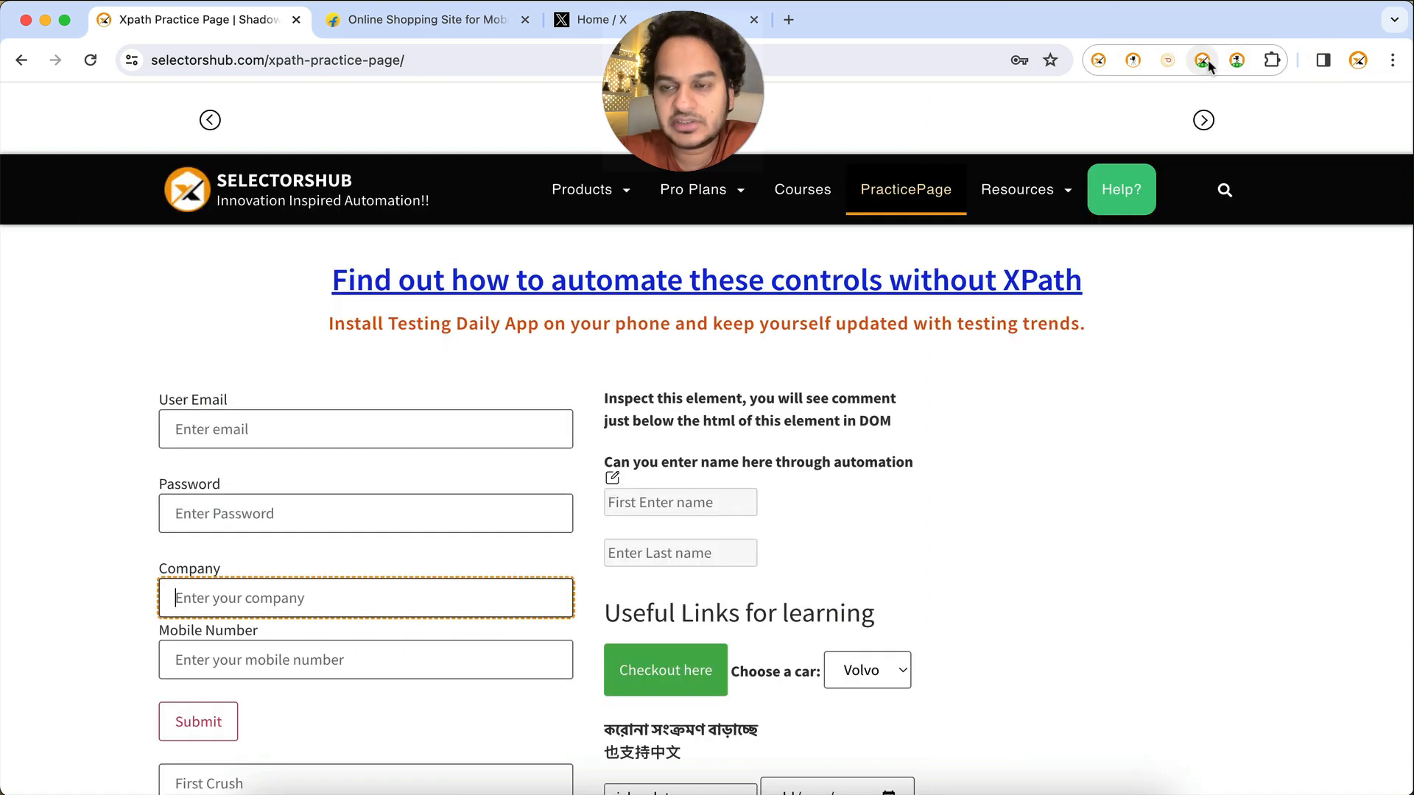
click(1098, 59)
click(965, 150)
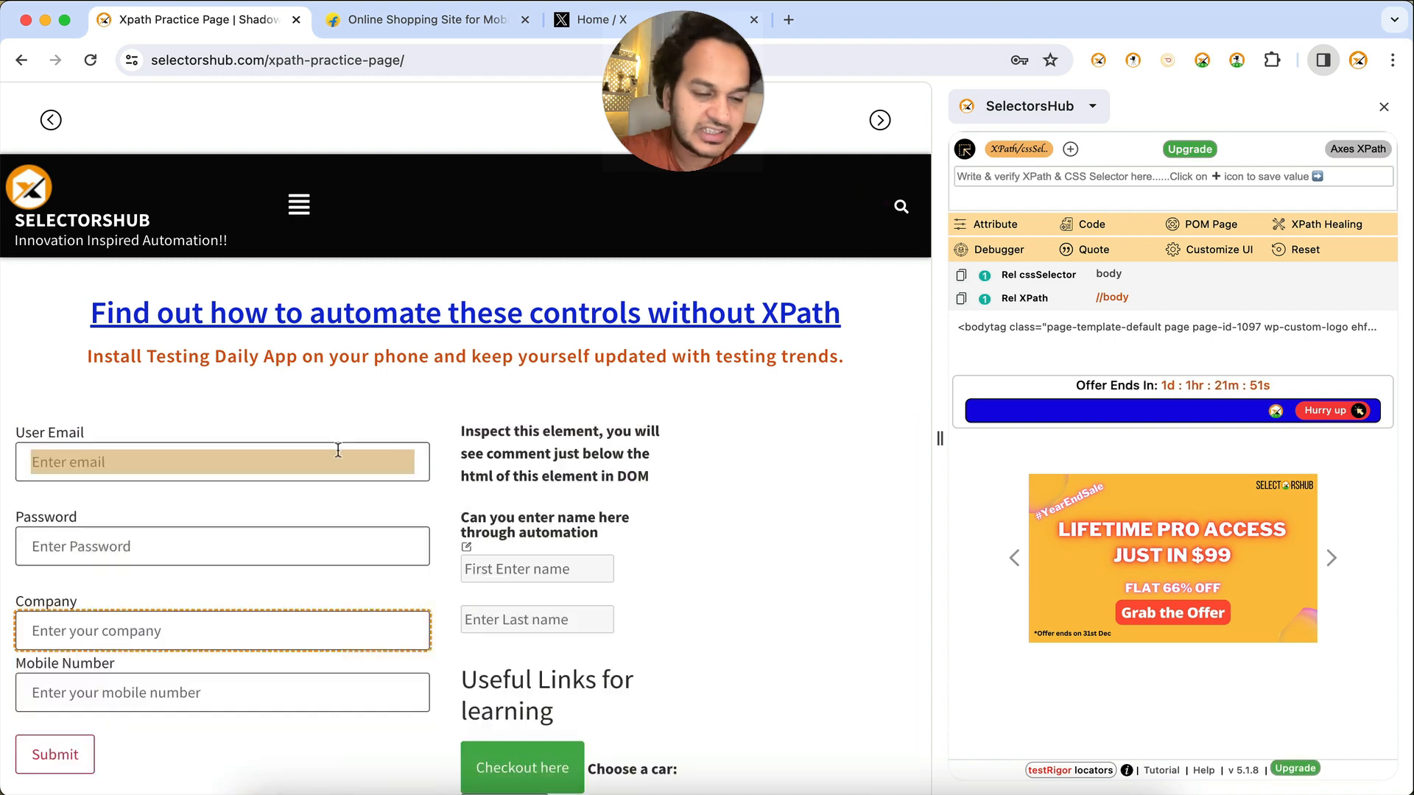
click(338, 450)
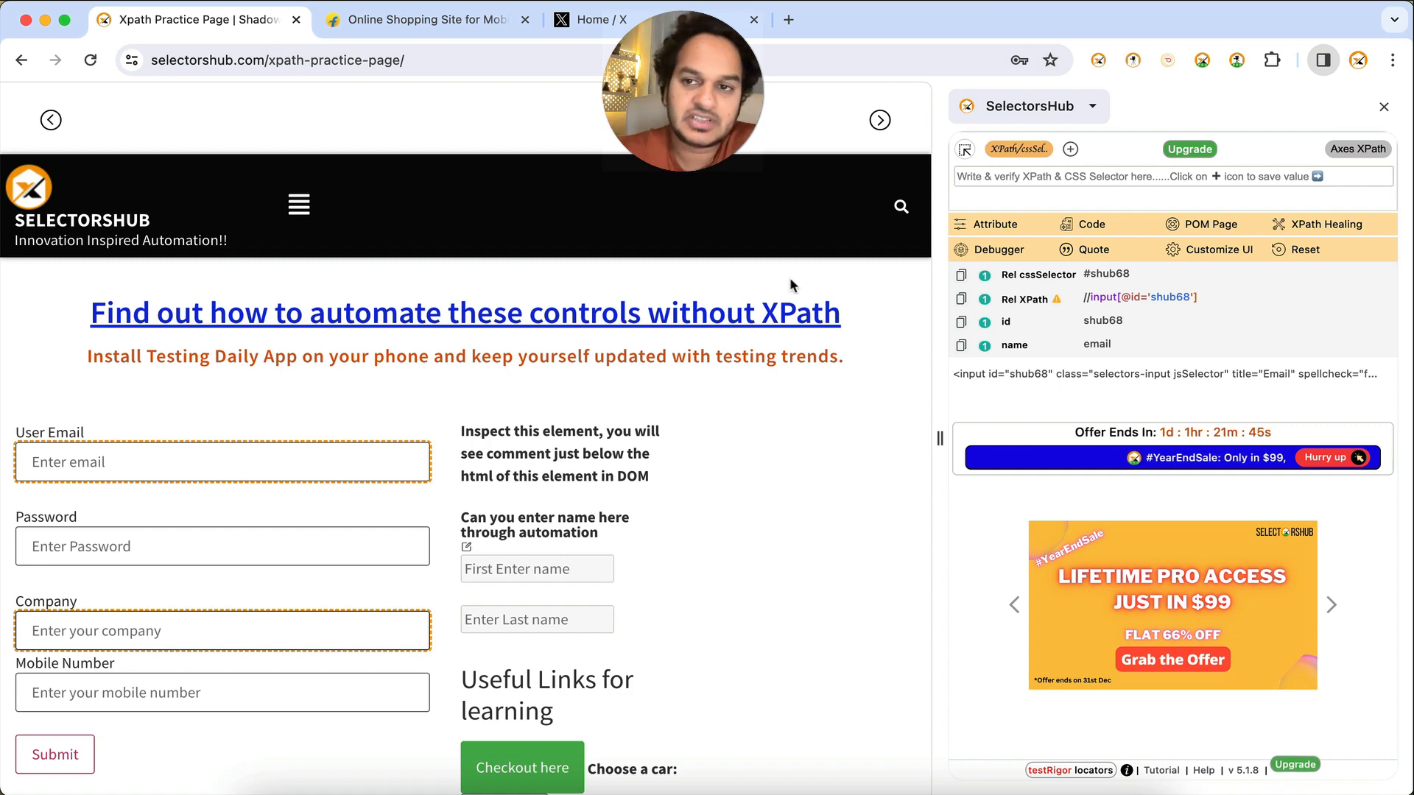
click(1098, 59)
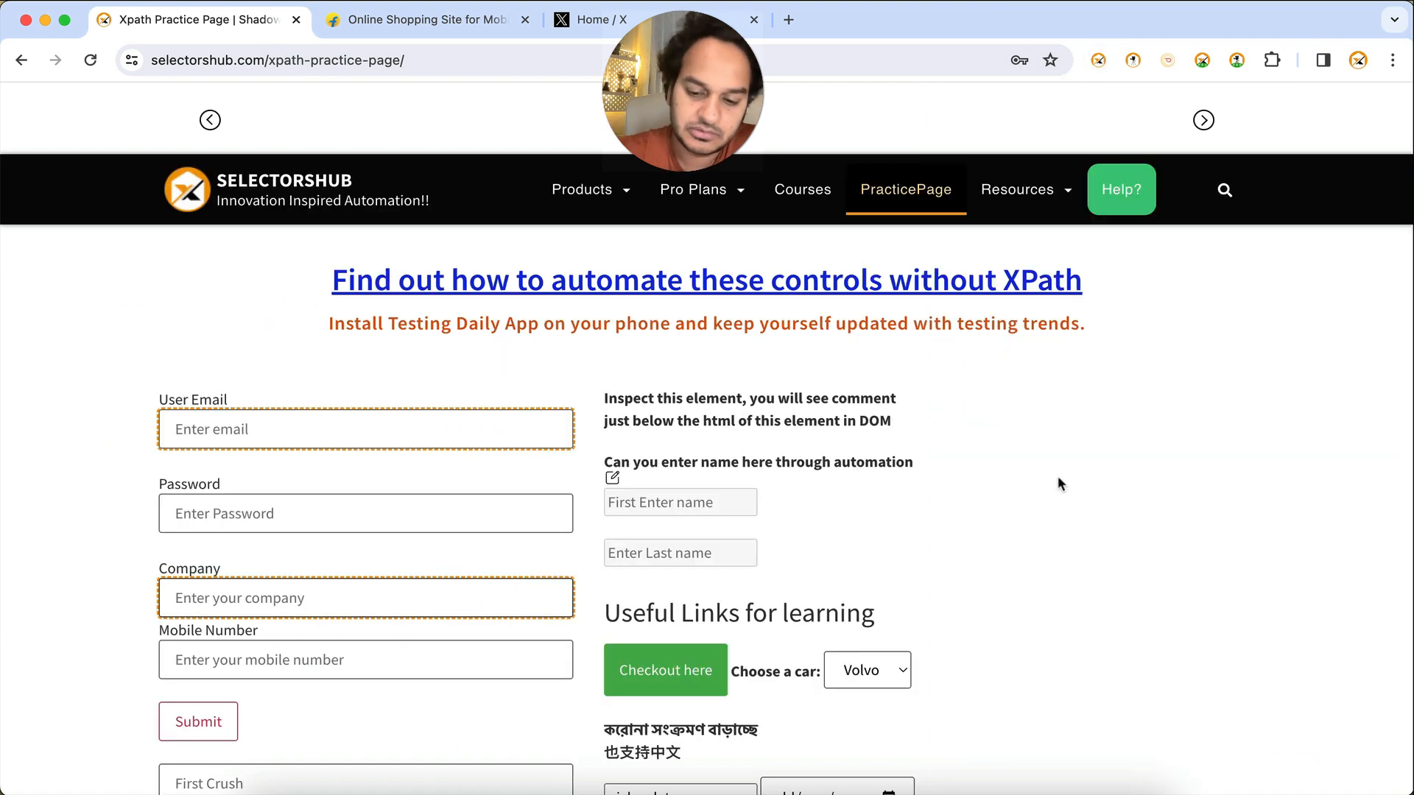
- Open DevTools on the practice page and inspect the Products menu item with the browser's own element picker
key(super+alt+i)
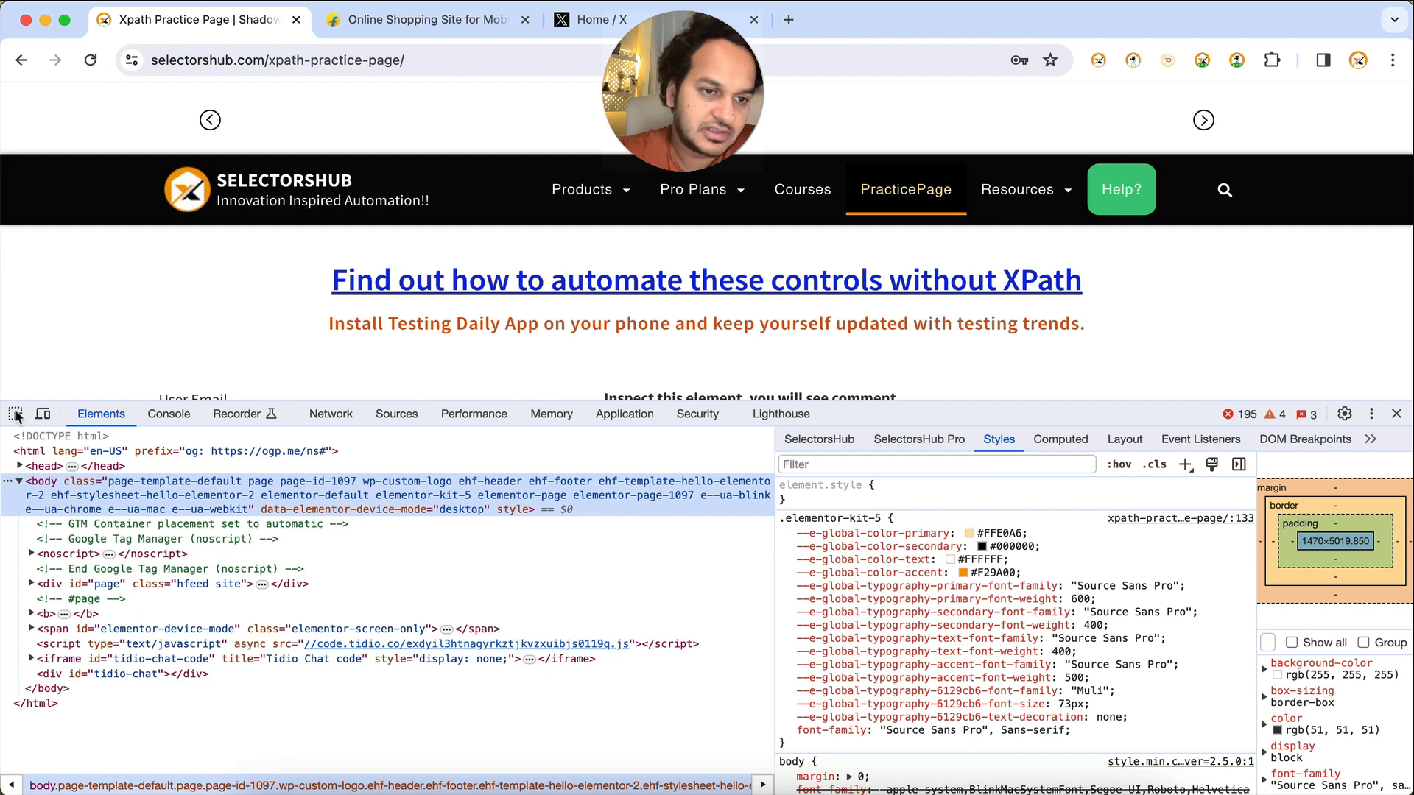
click(15, 415)
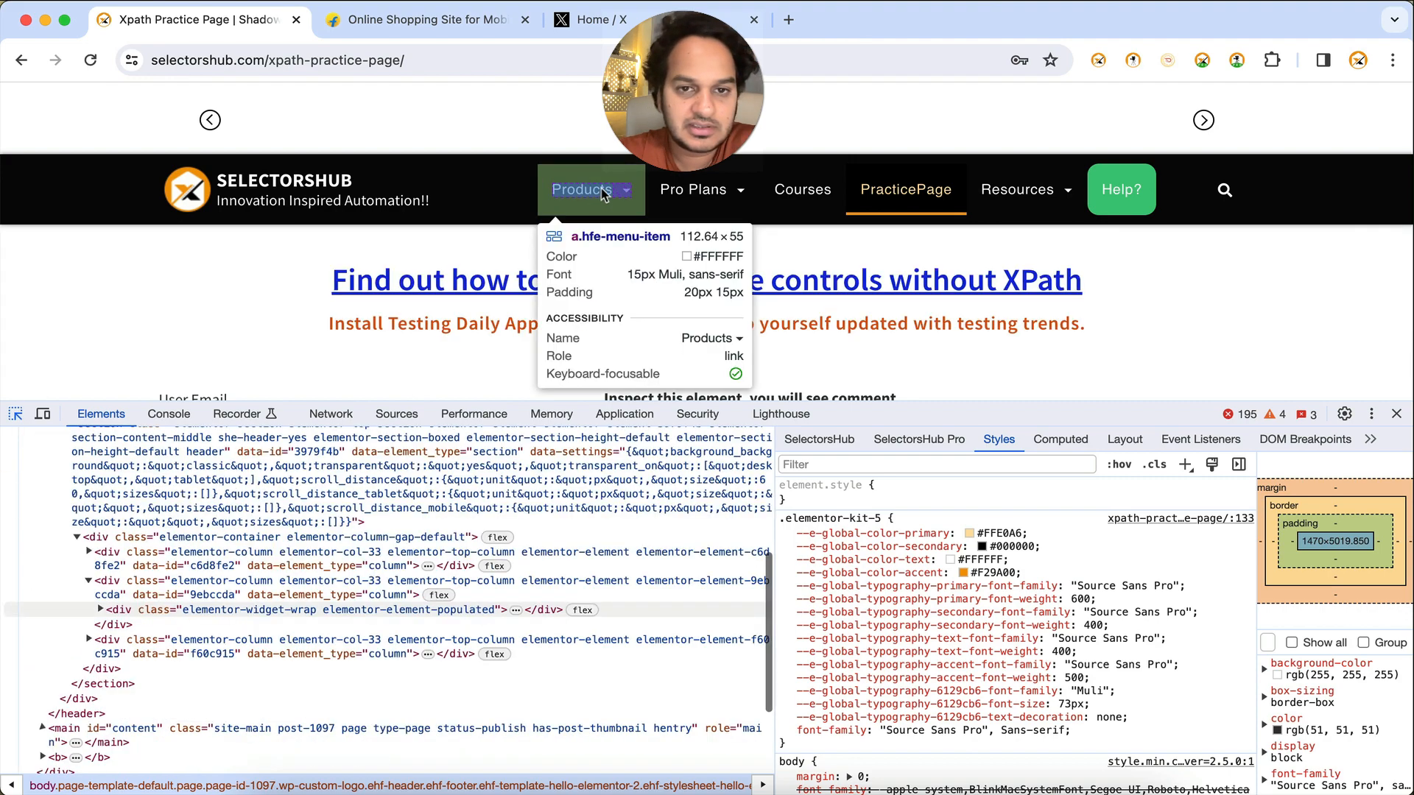
click(600, 188)
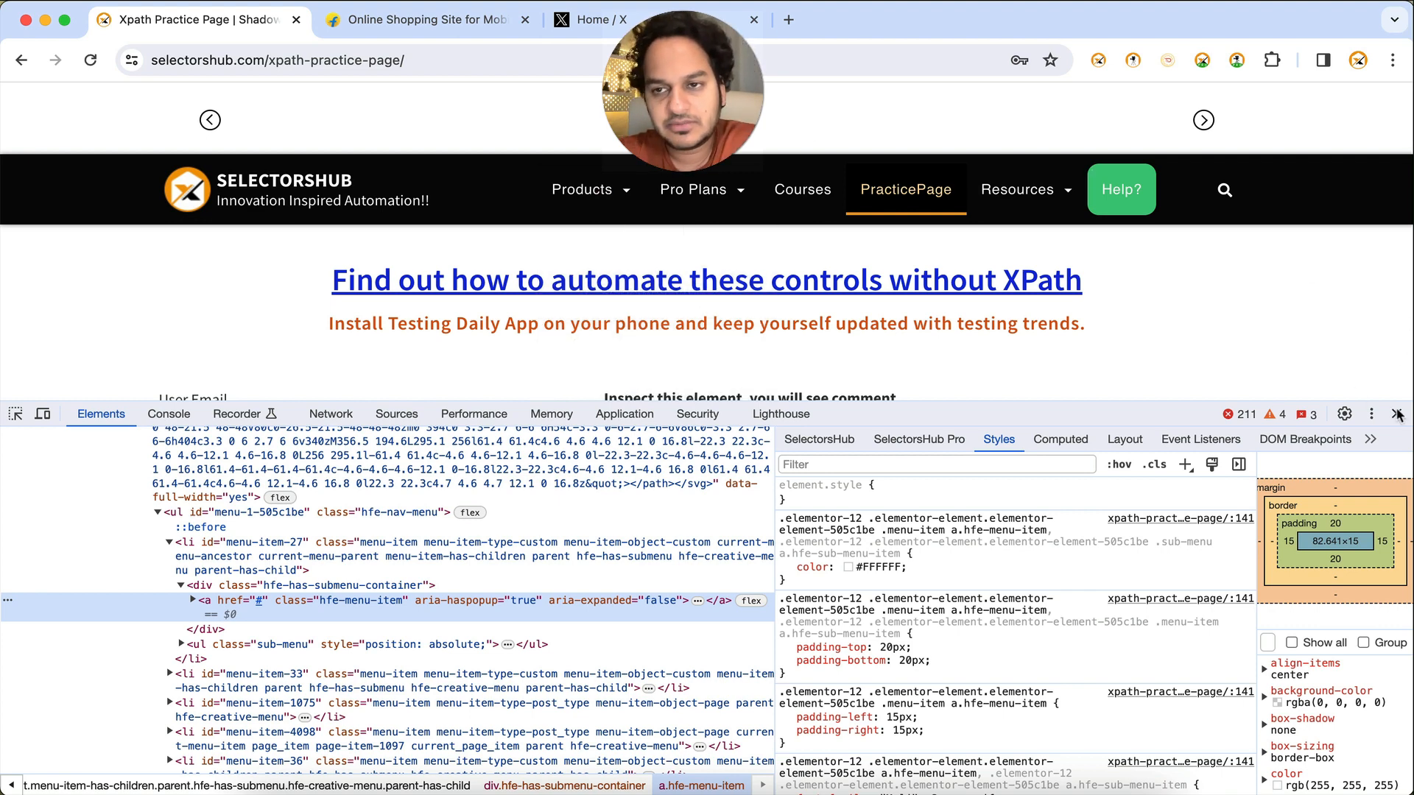
- Show SelectorsHub Pro in DevTools, turn on its page inspector, and inspect the Products, Pro Plans and Courses menu items in succession
click(919, 439)
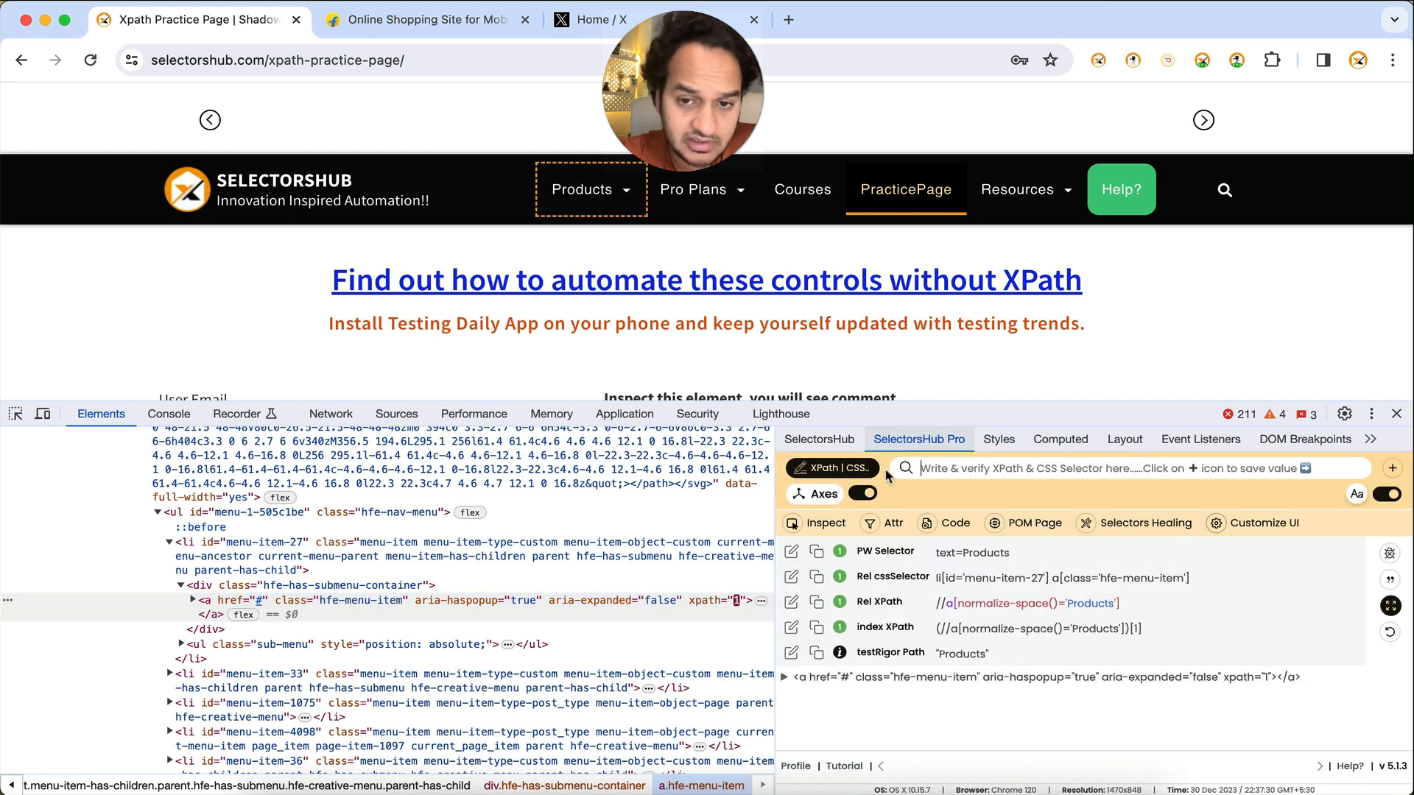
click(793, 524)
mouse_move(593, 192)
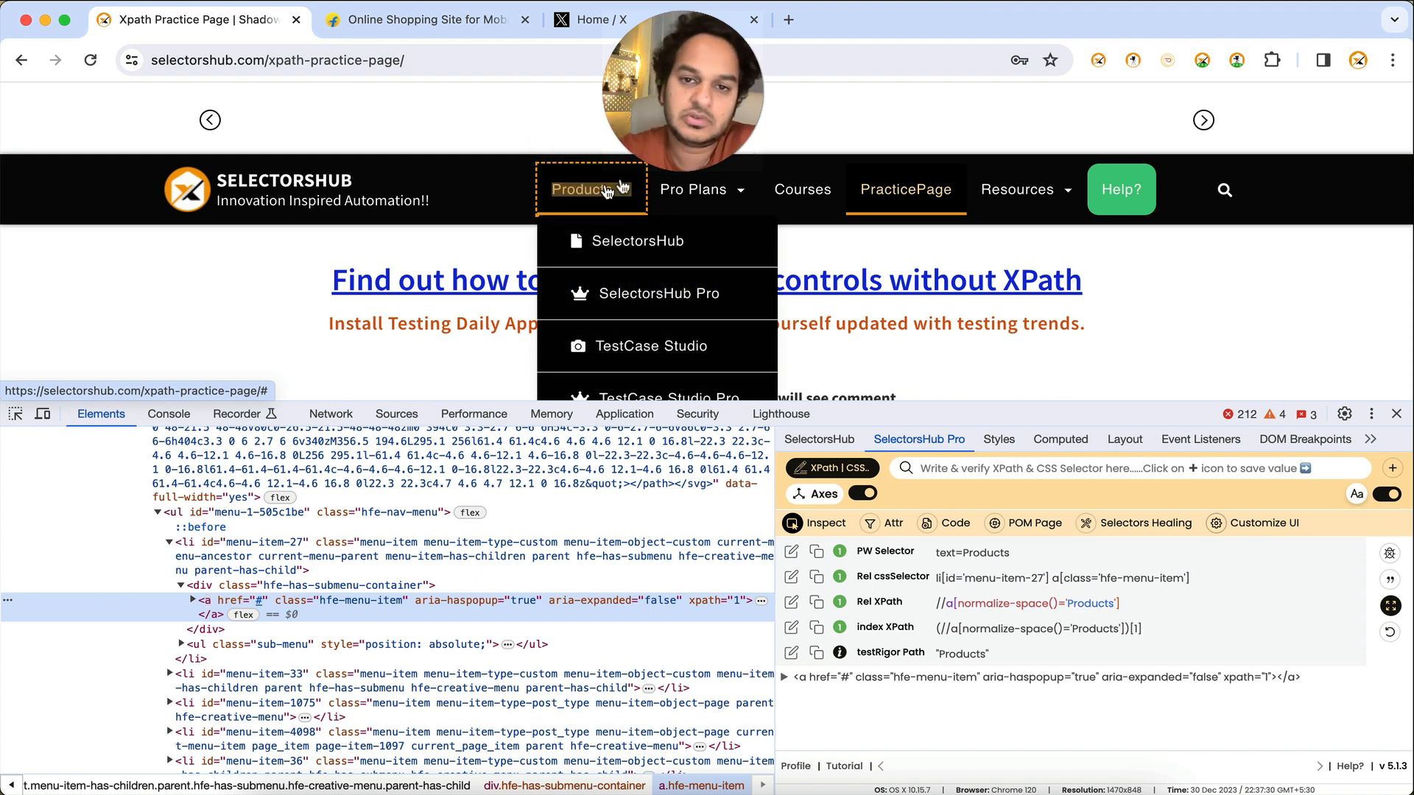
click(679, 186)
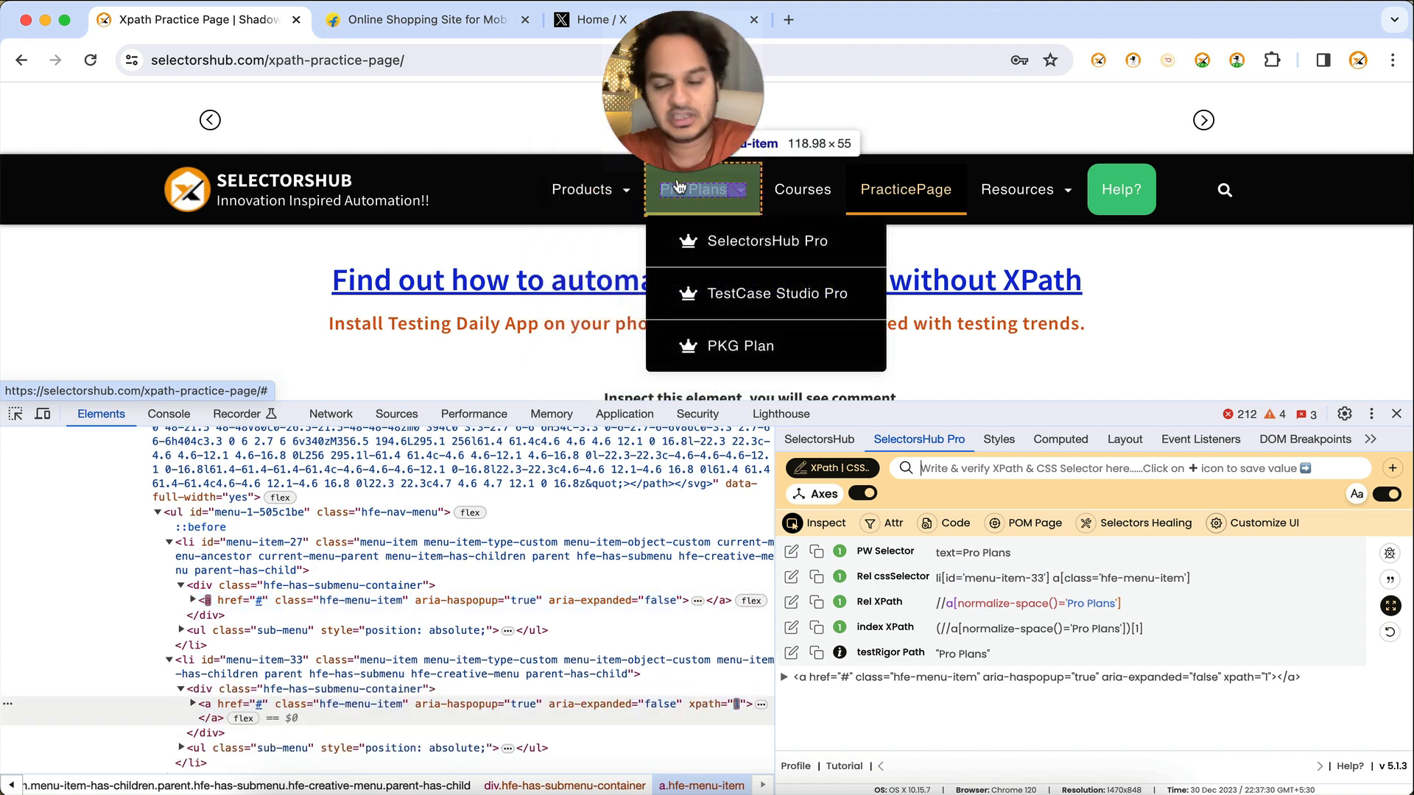
click(803, 193)
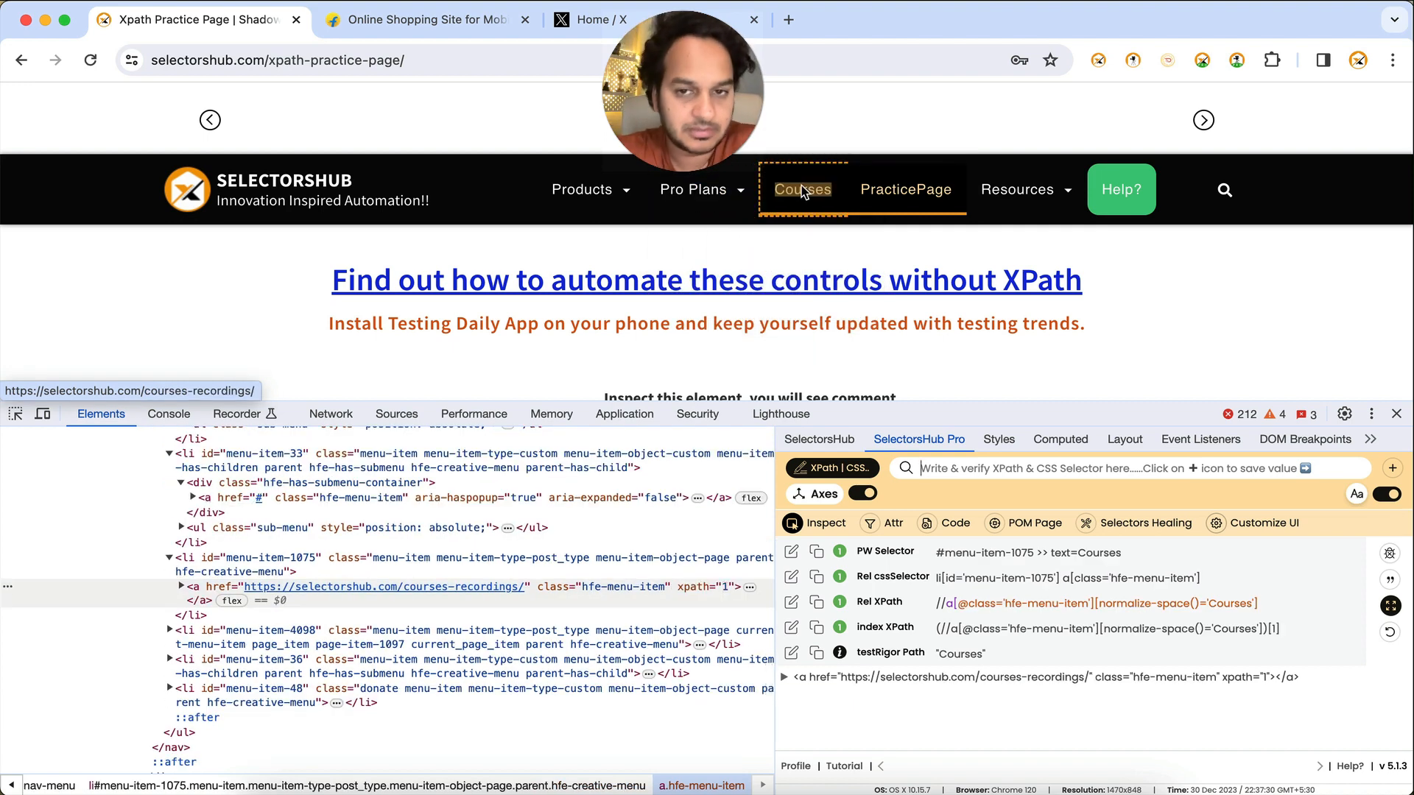
- Inspect the Password, User Email and Company input fields one after another with the page inspector still running
scroll(334, 229, down, 5)
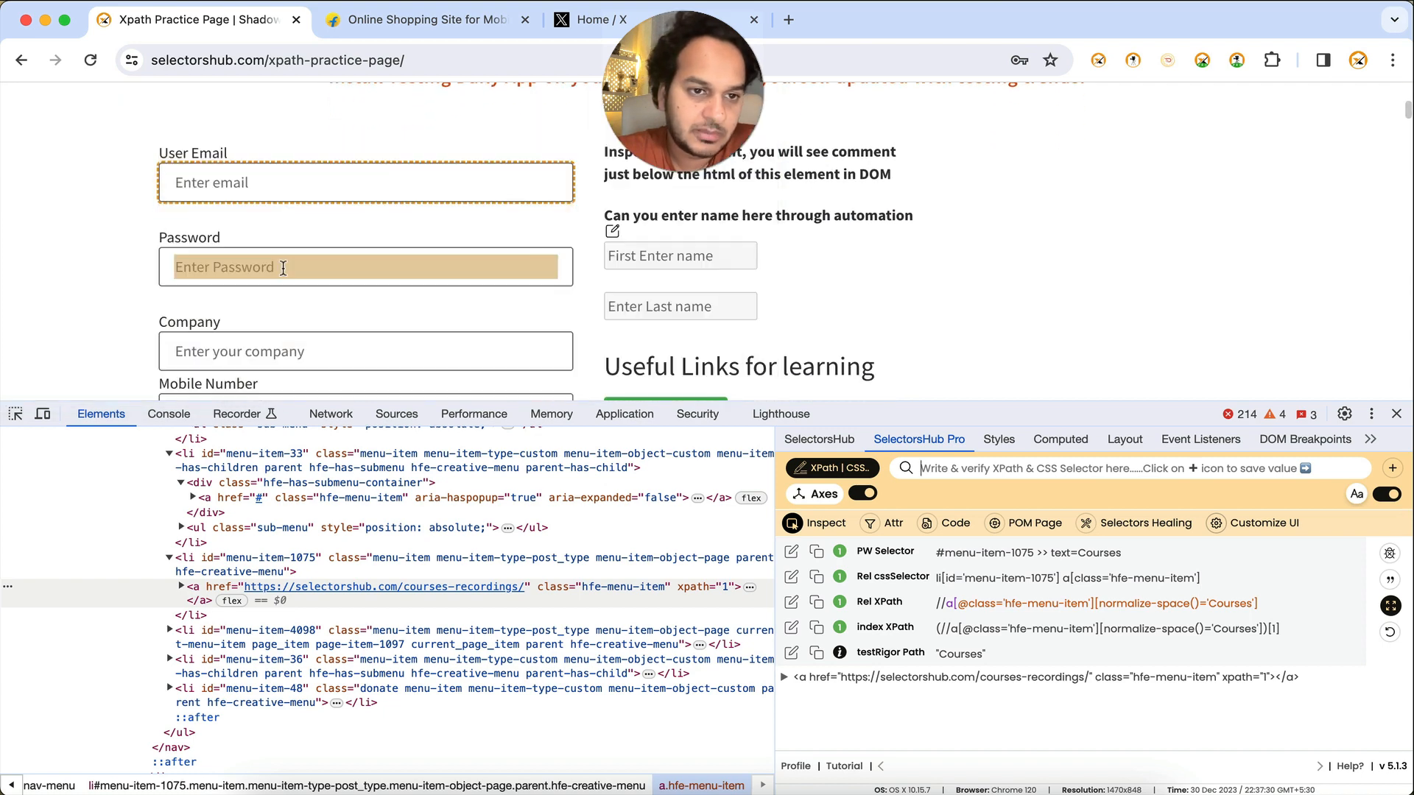
click(283, 267)
click(278, 184)
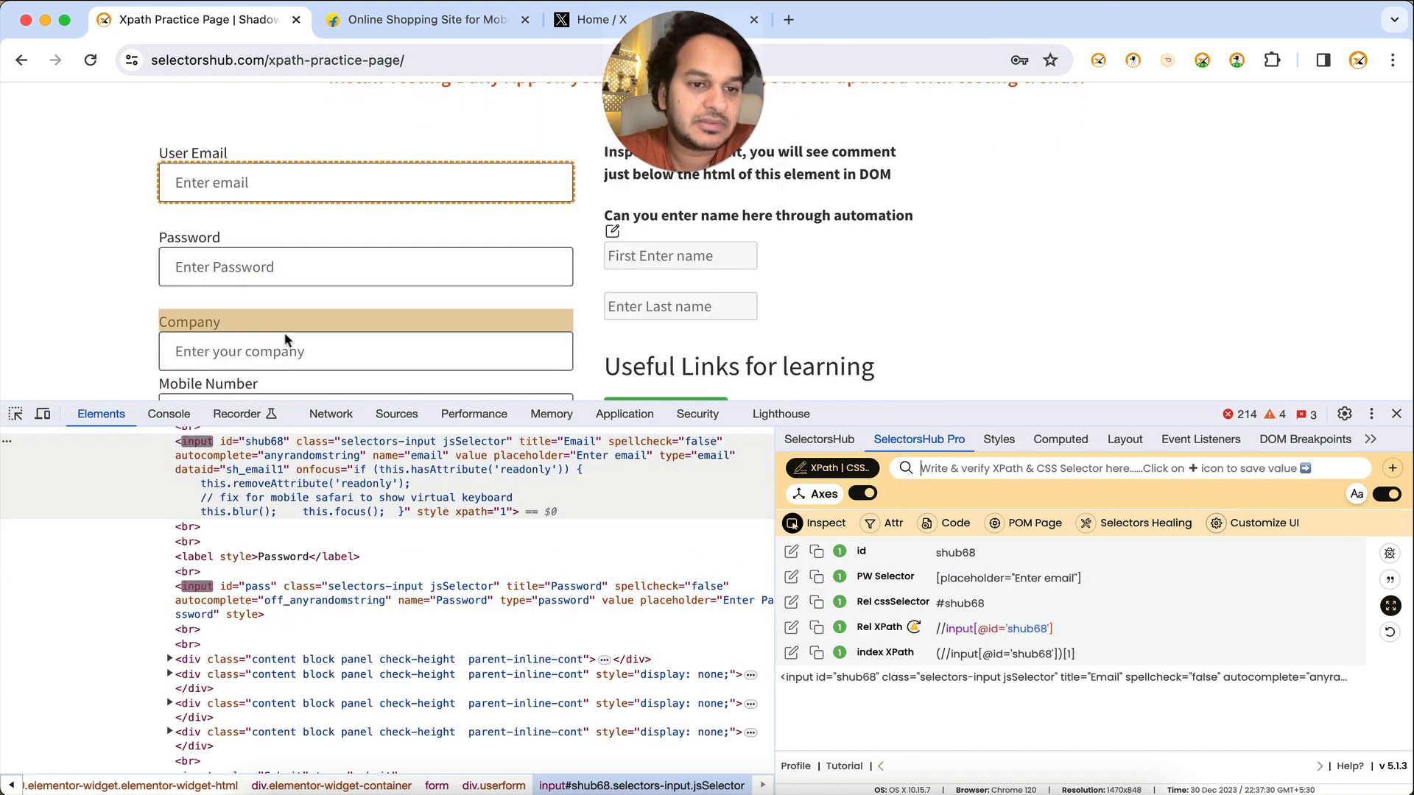
click(286, 343)
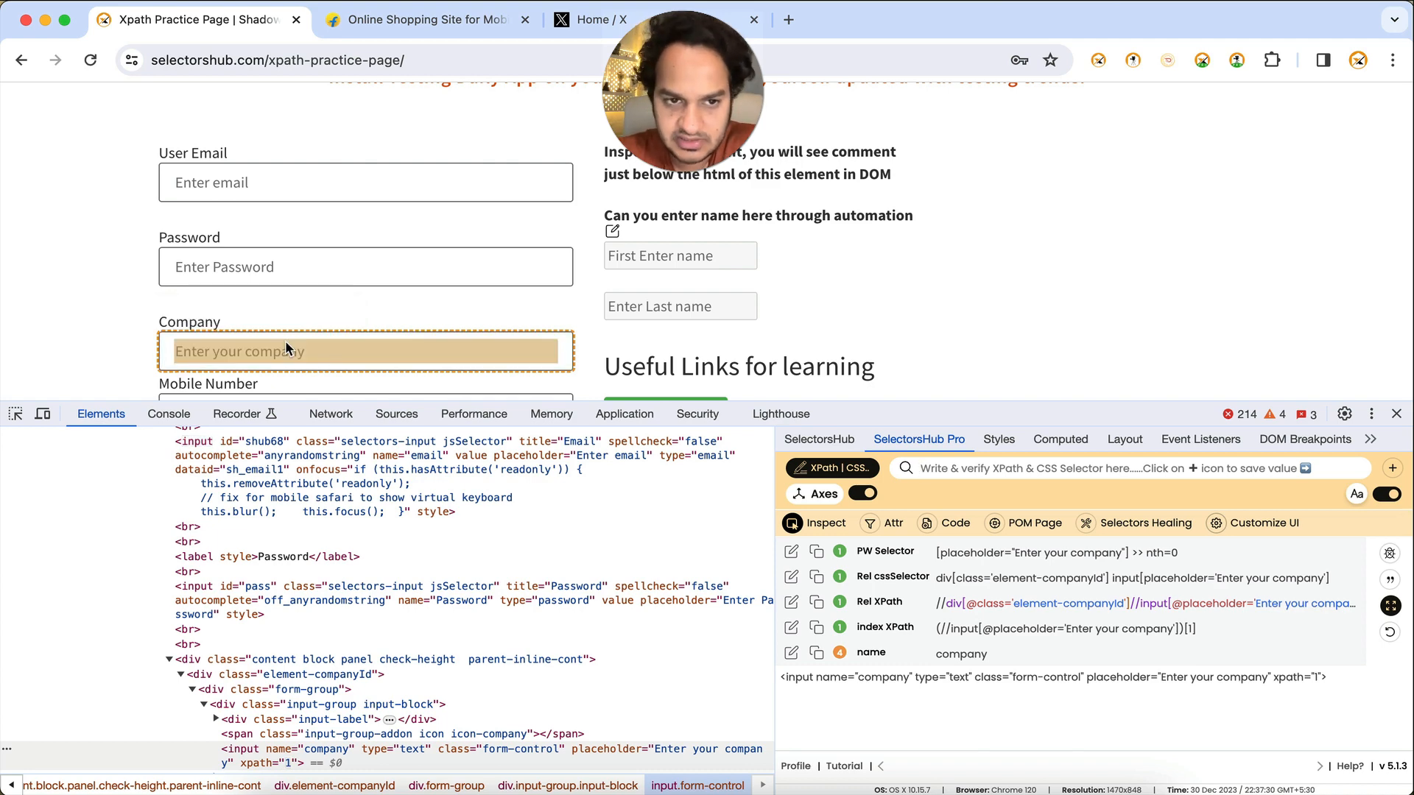
- Enable POM Page mode and record the Password and User Email input fields, followed by the Password and User Email labels
click(1002, 521)
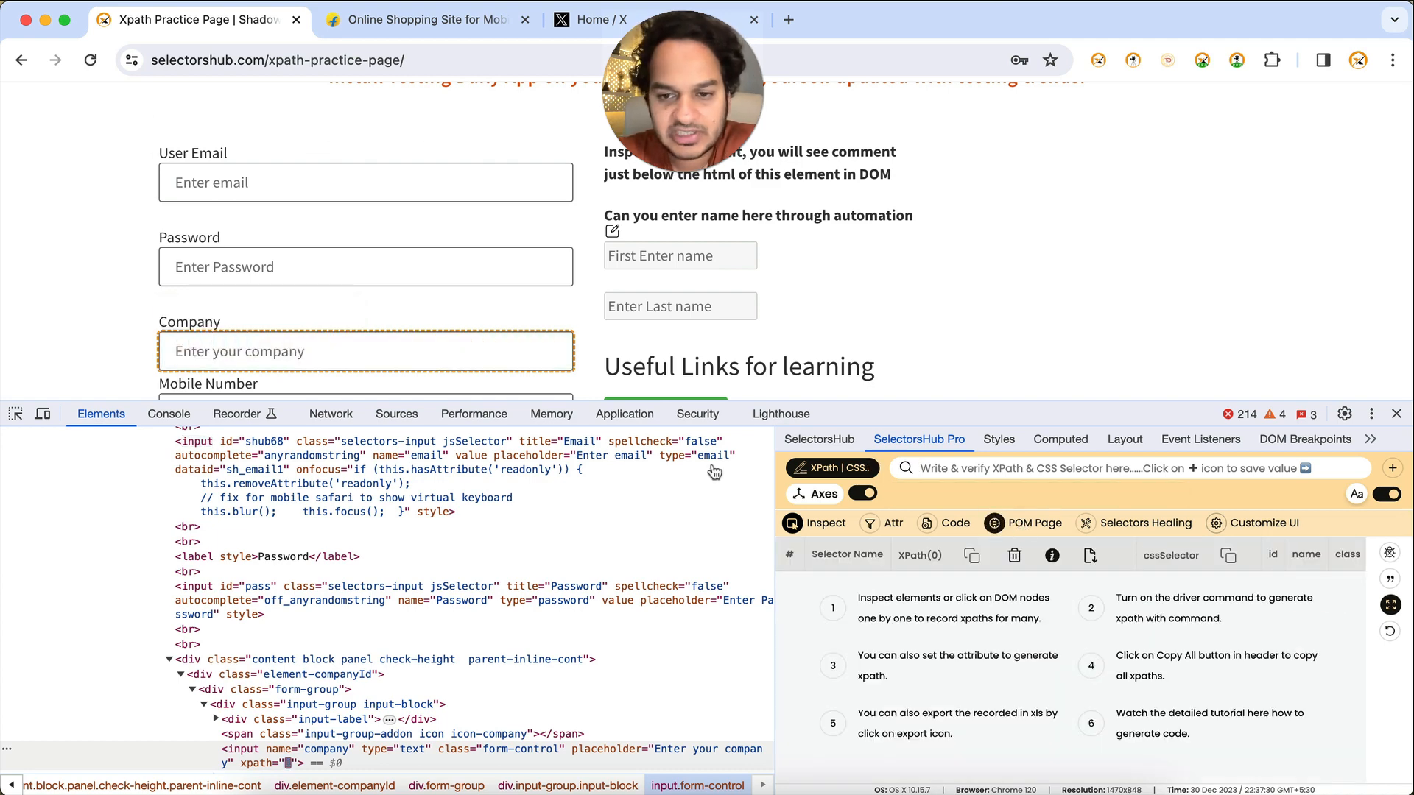
click(193, 266)
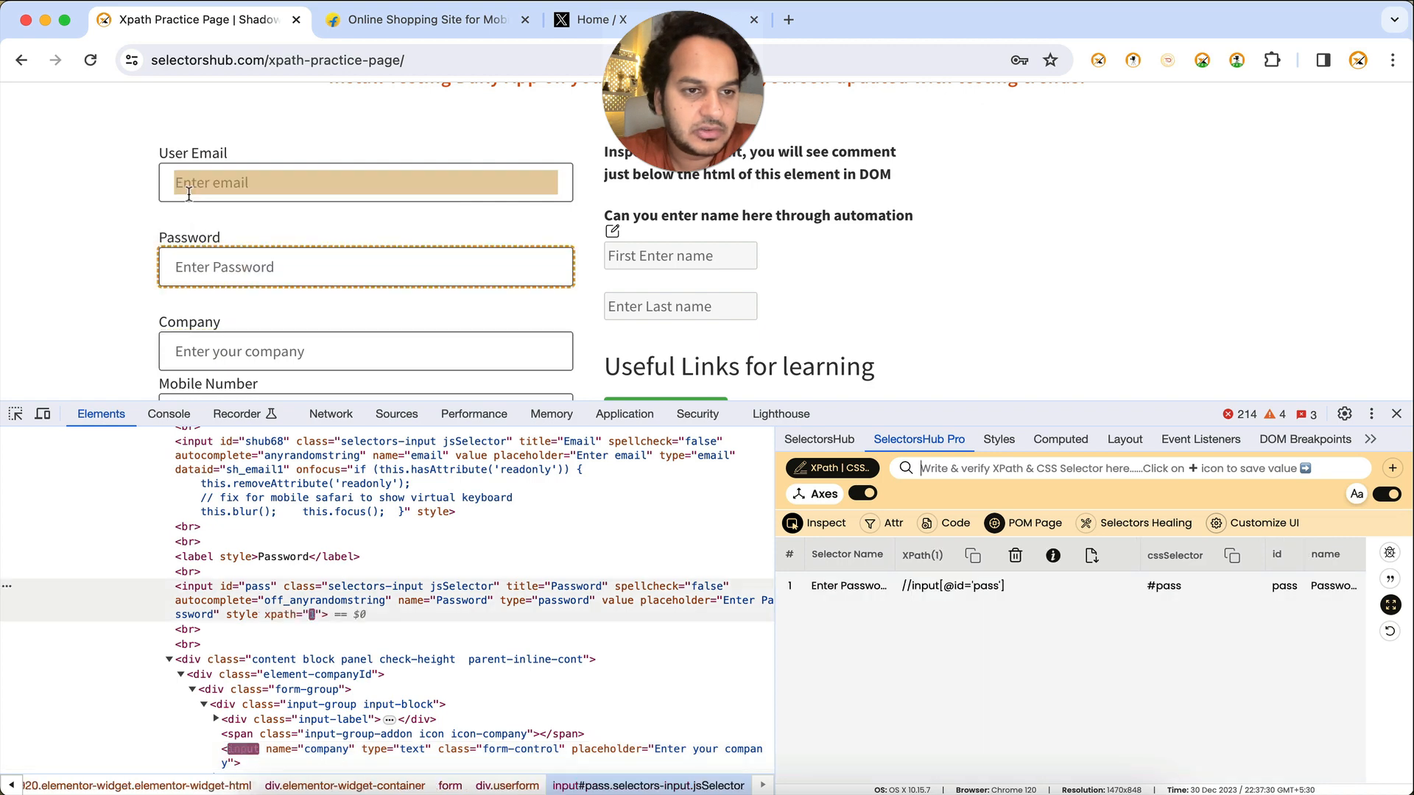
click(192, 184)
click(193, 239)
click(193, 153)
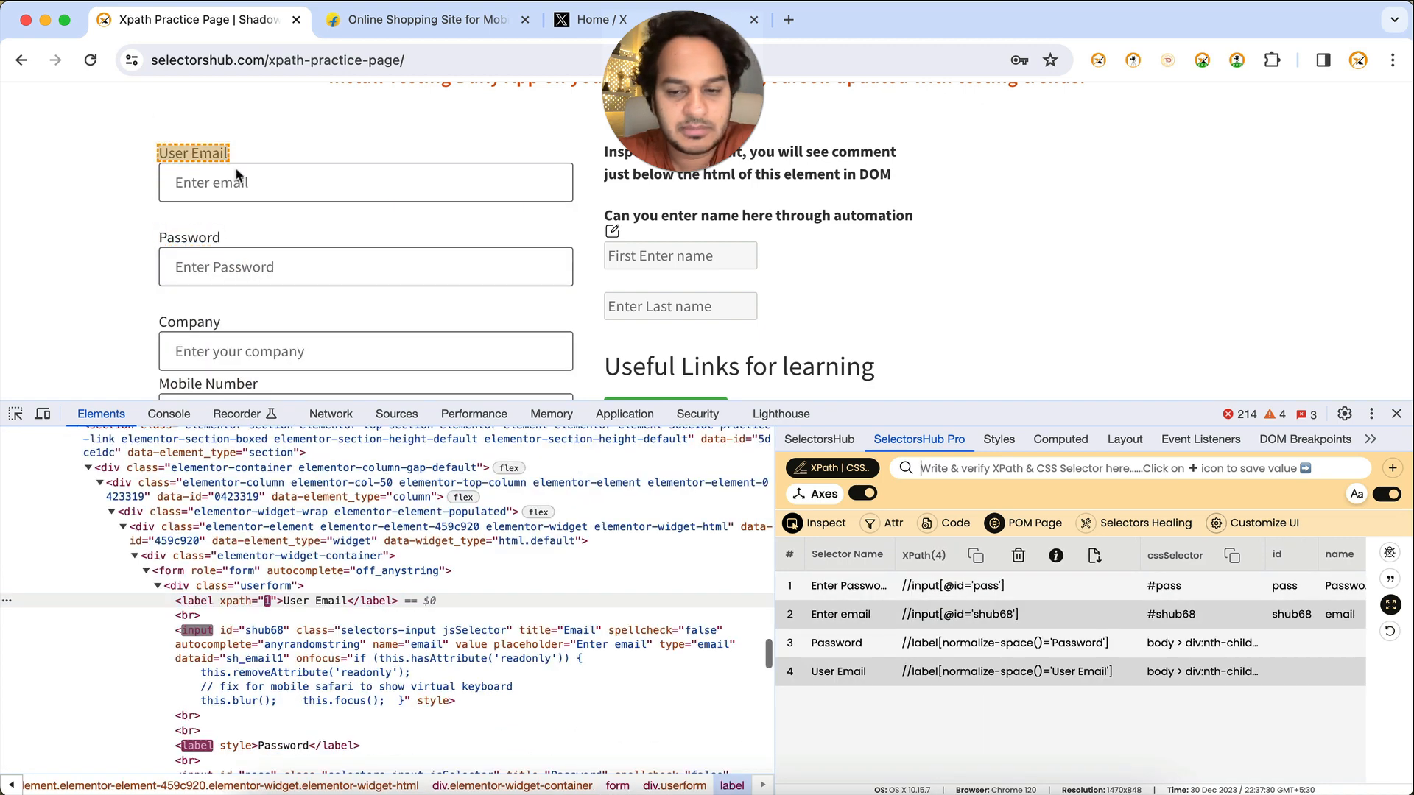
- Record the Products, Pro Plans, Courses, PracticePage and Resources menu items in the POM Page list
scroll(492, 231, up, 3)
click(581, 189)
click(693, 189)
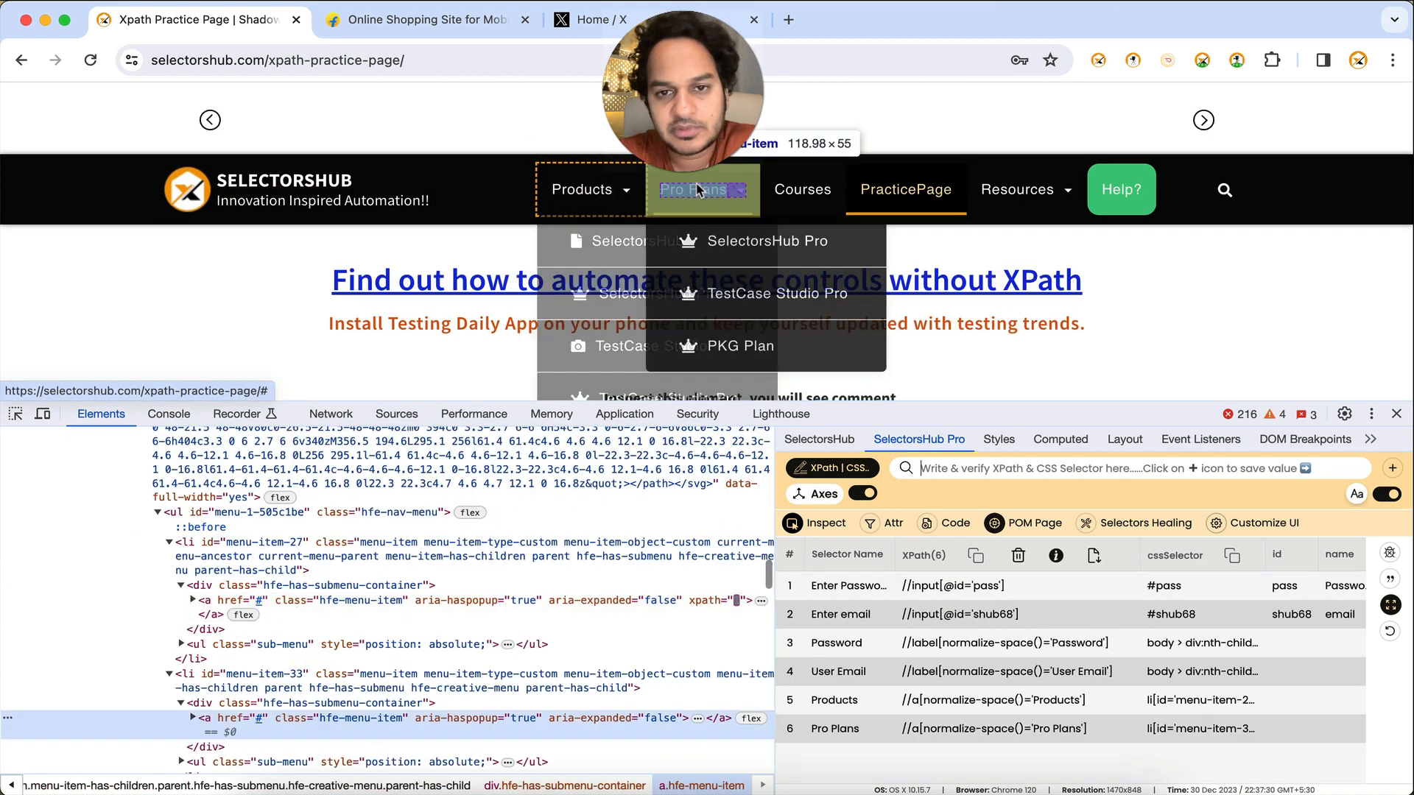
click(803, 189)
click(908, 192)
click(1002, 193)
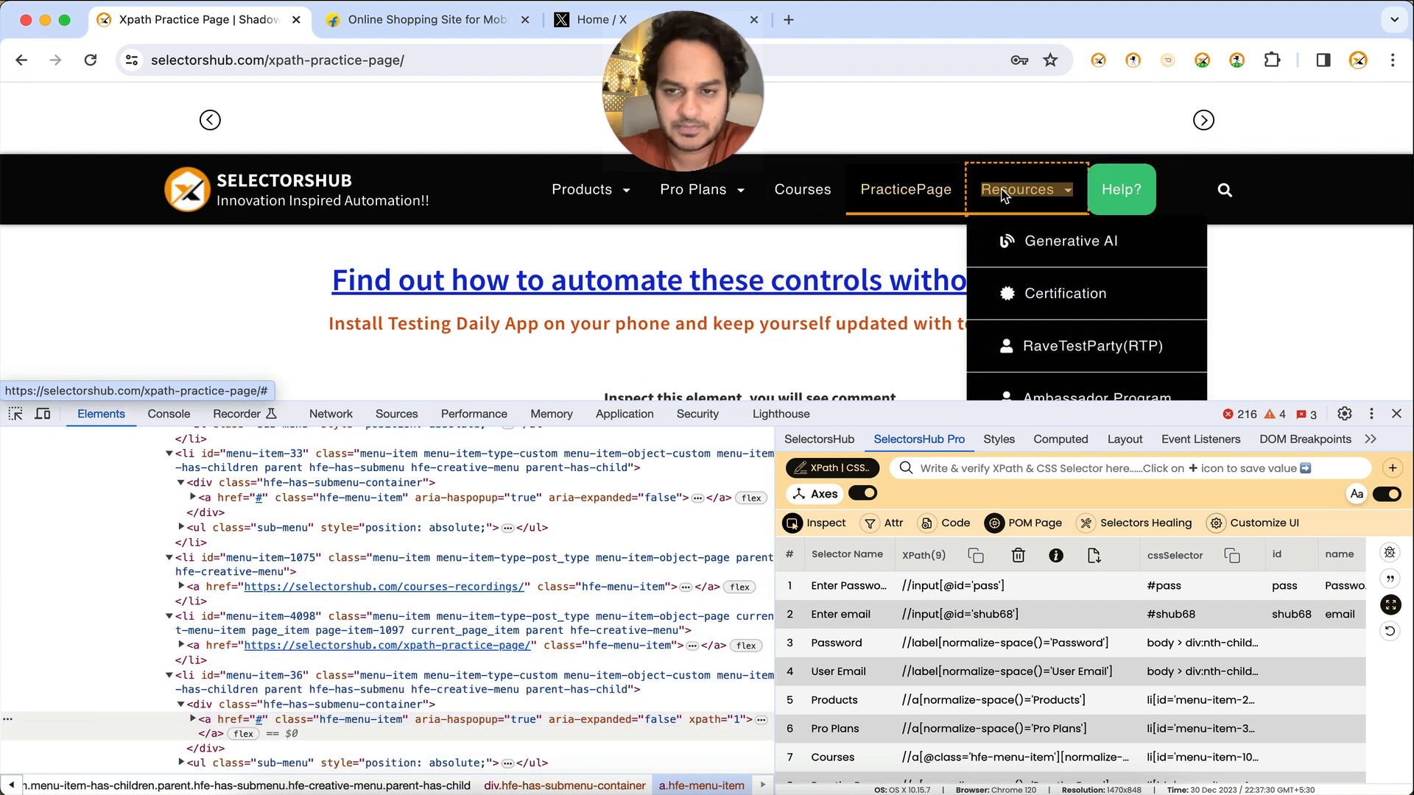
- Switch from POM Page to Axes mode and generate axes XPaths from the User Email and Password labels to their input fields
click(1027, 523)
click(823, 499)
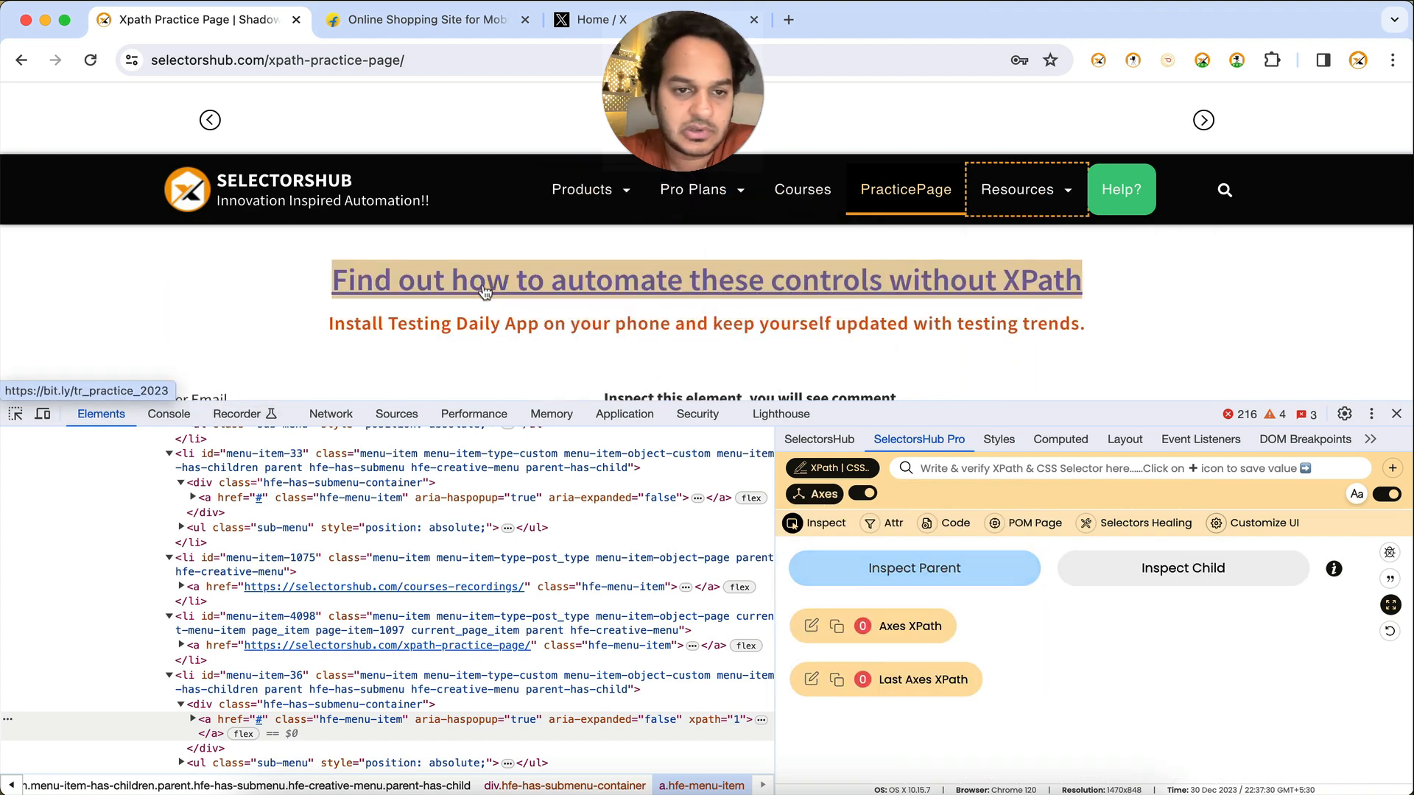
scroll(220, 291, down, 3)
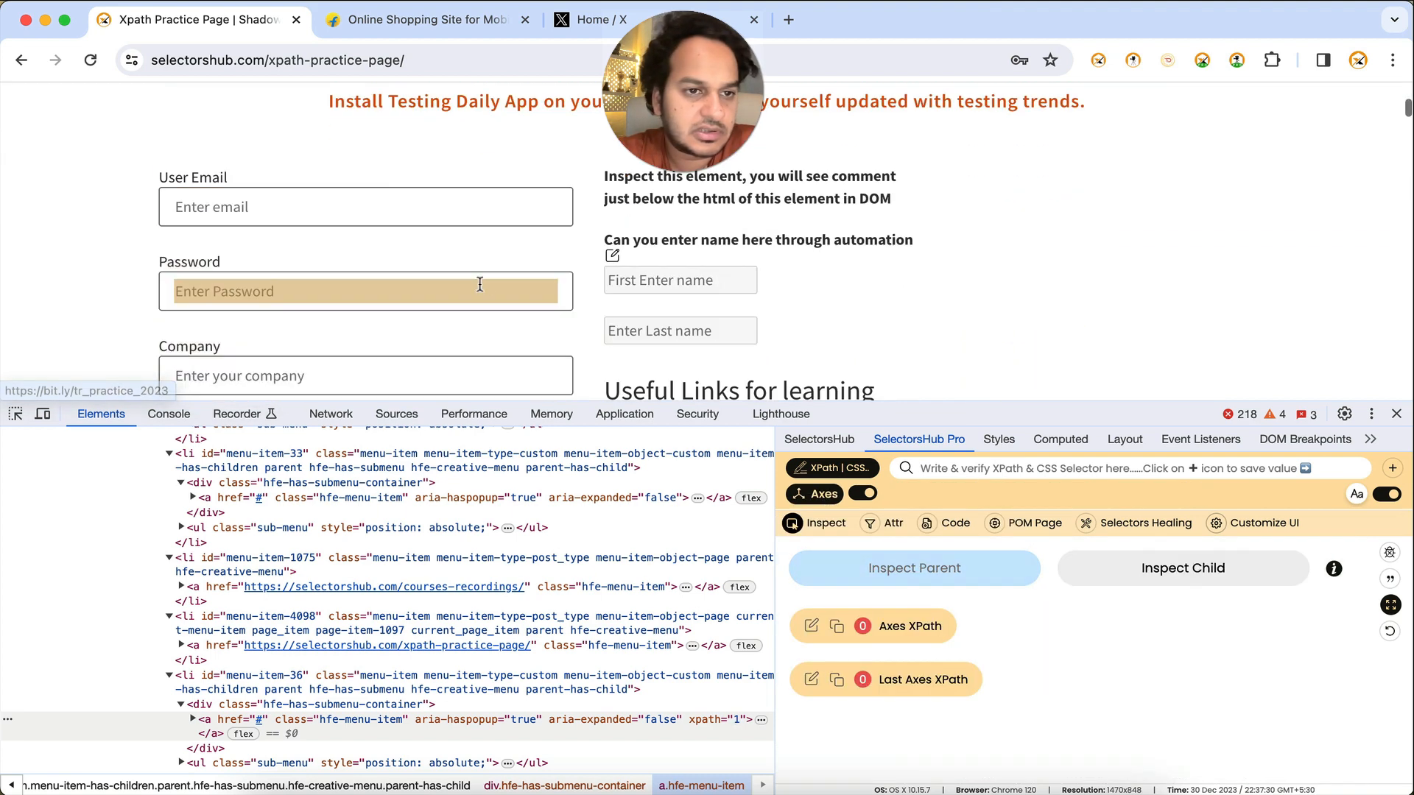
click(192, 178)
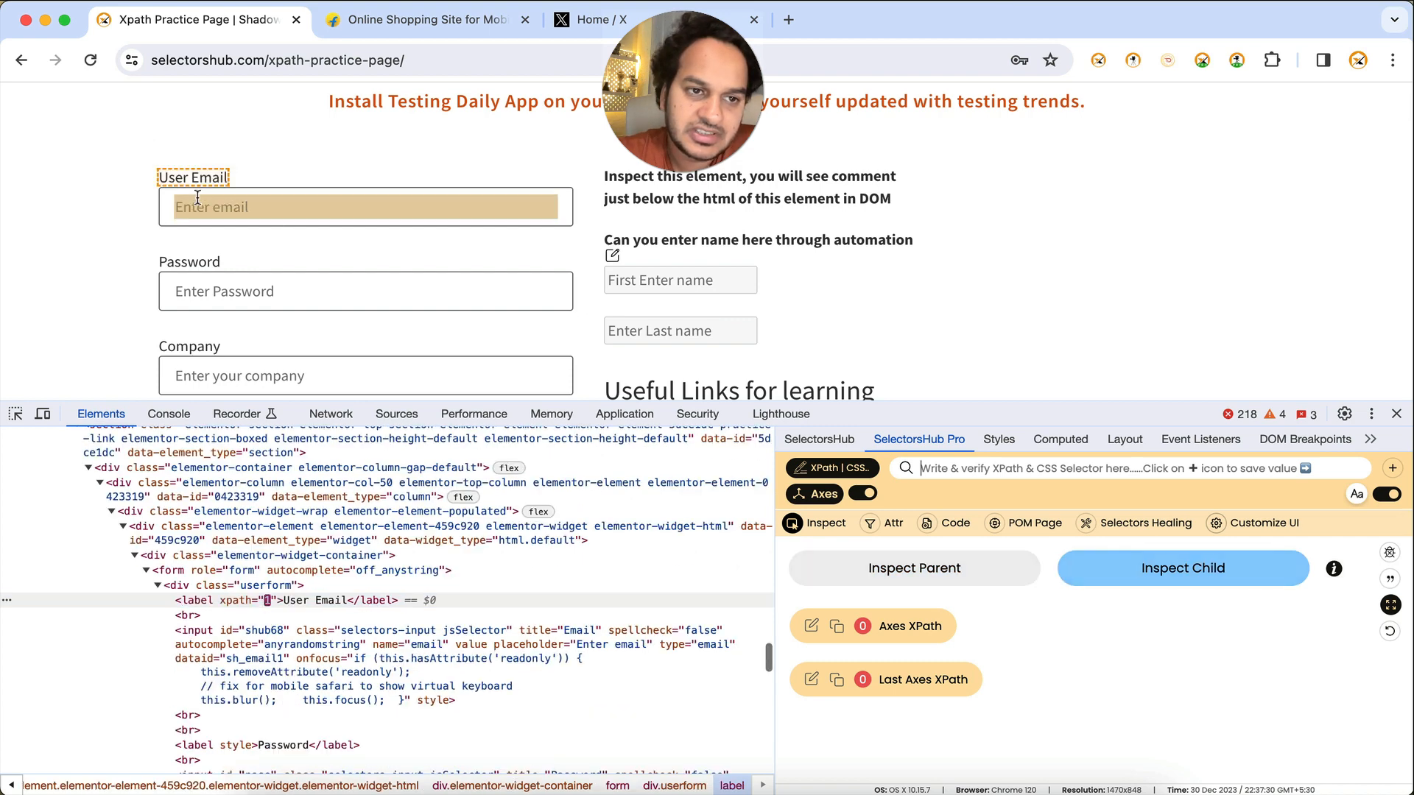
click(200, 206)
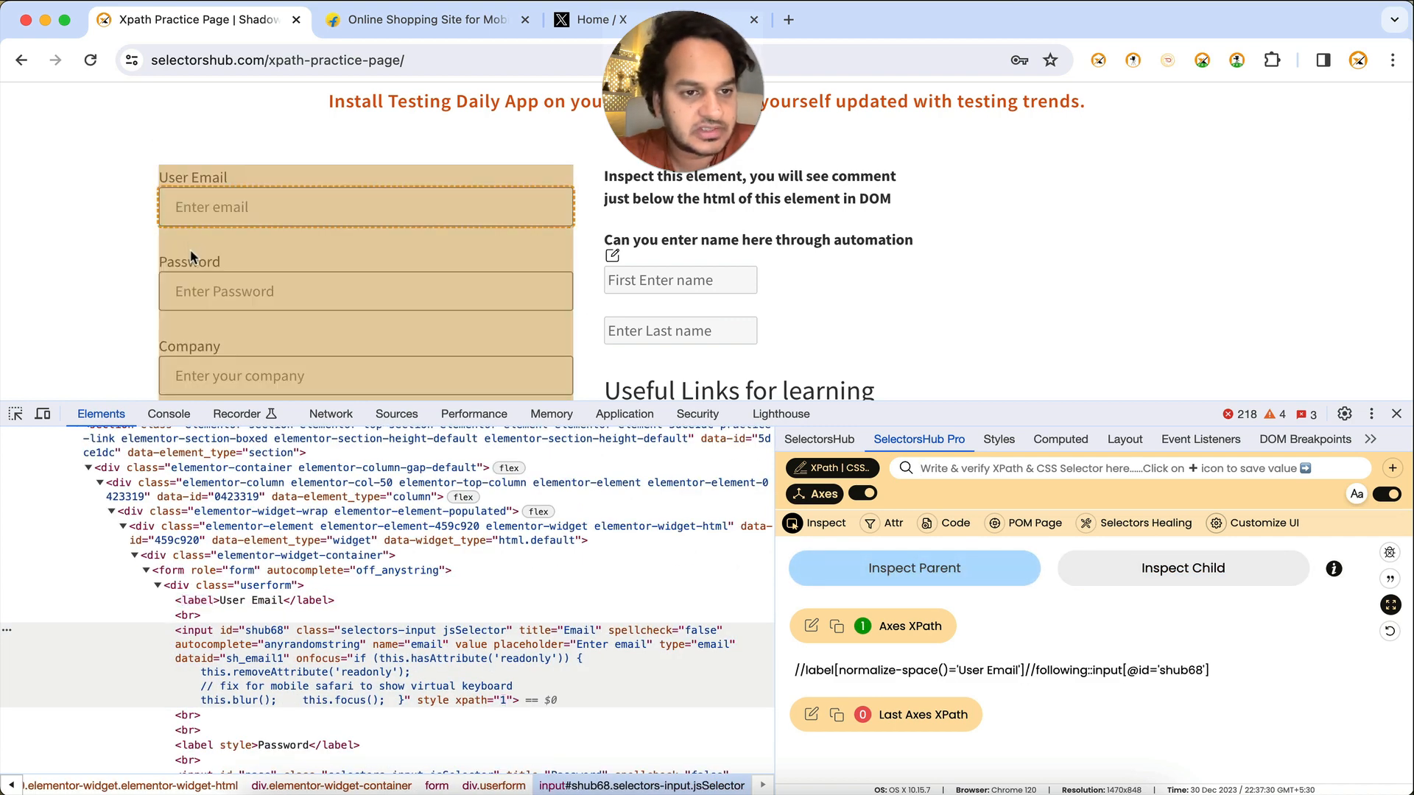
click(190, 258)
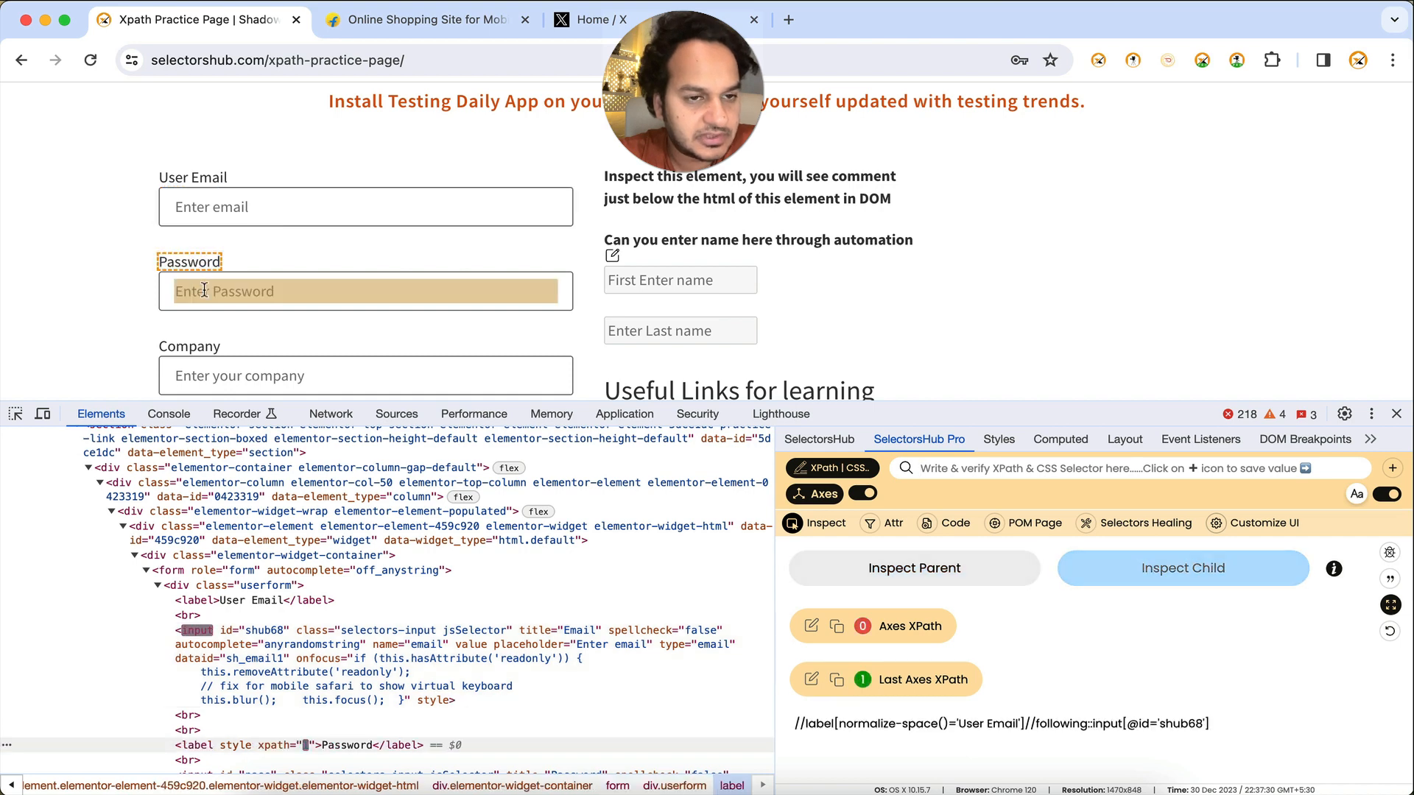
click(203, 289)
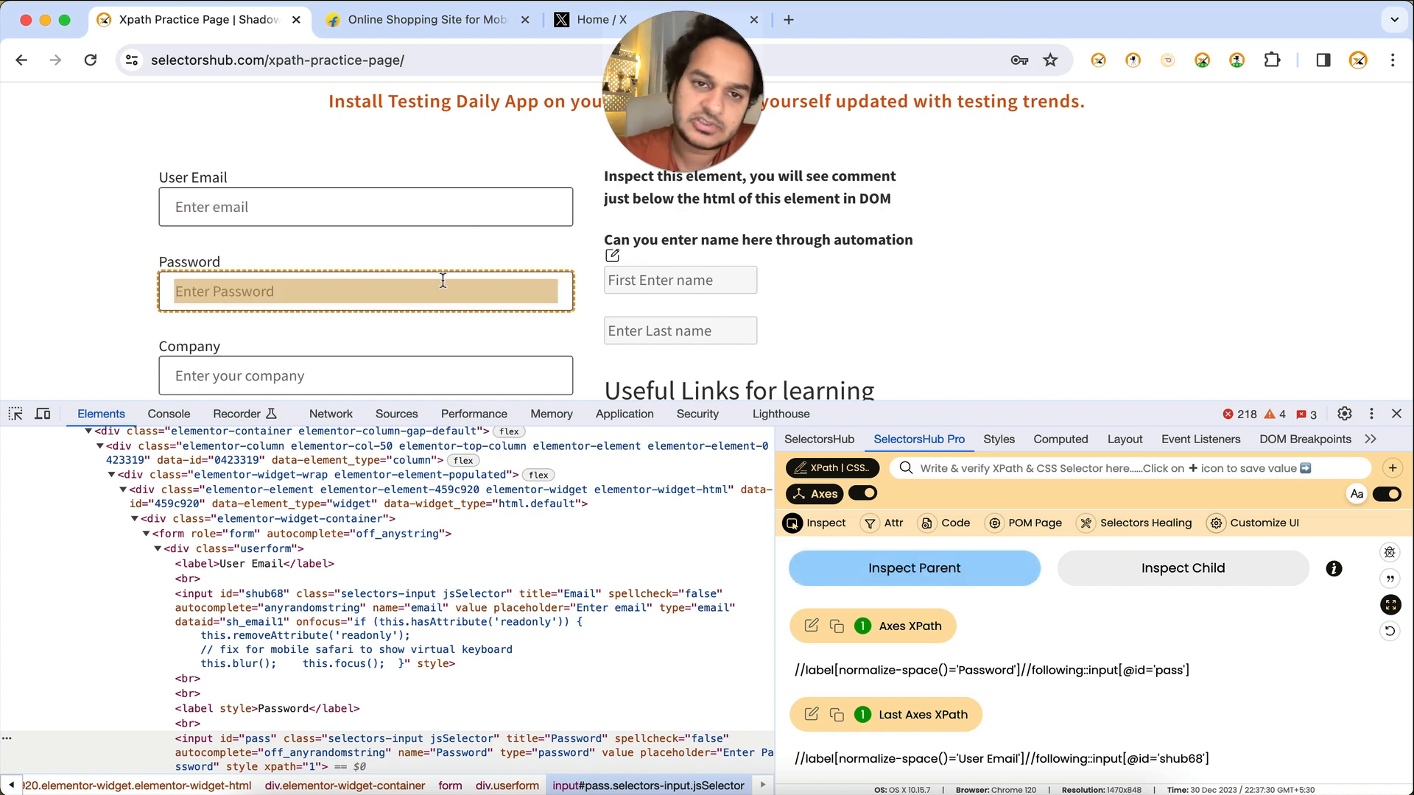
- Restart the page inspector in Axes mode and inspect the Install Testing Daily App link as the parent element
scroll(442, 281, up, 3)
mouse_move(618, 193)
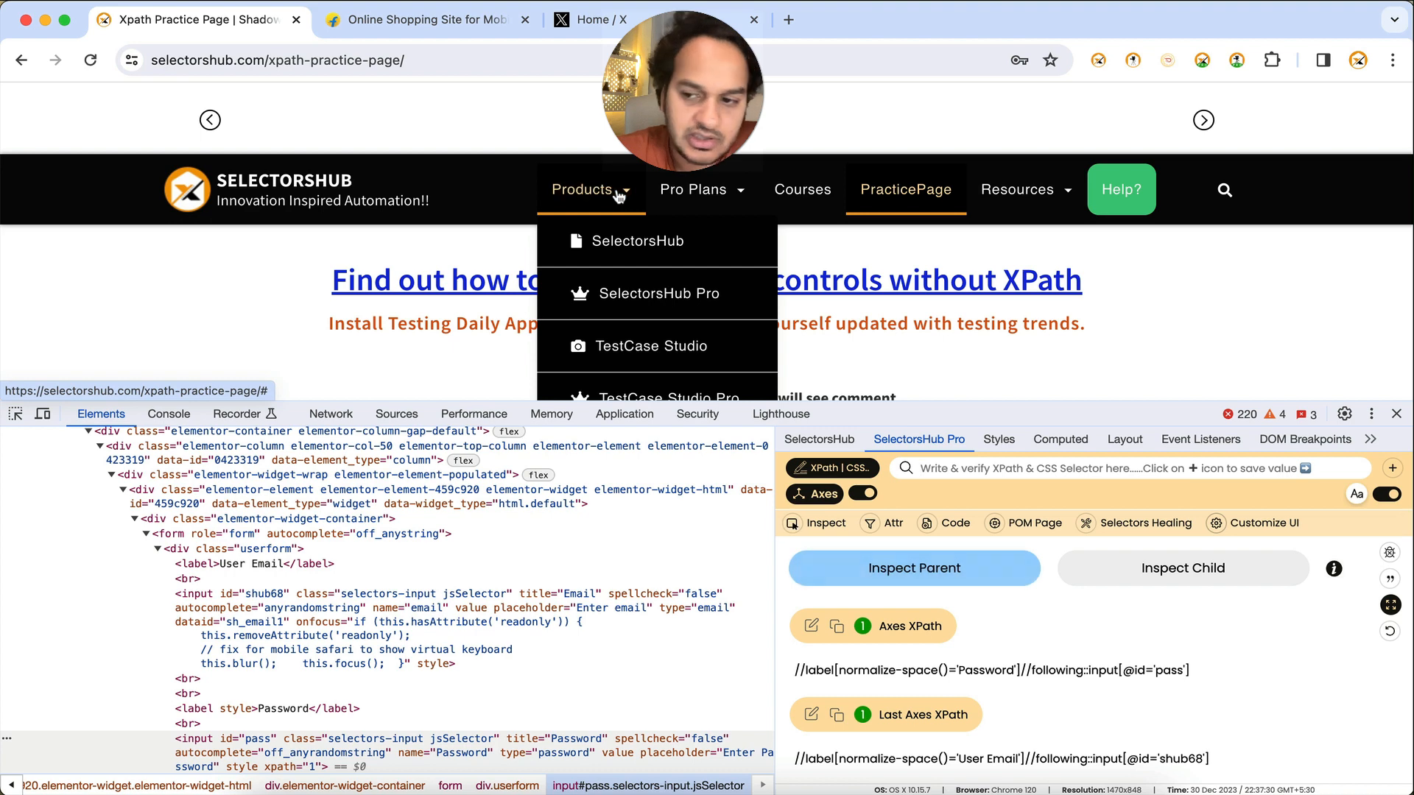
click(792, 523)
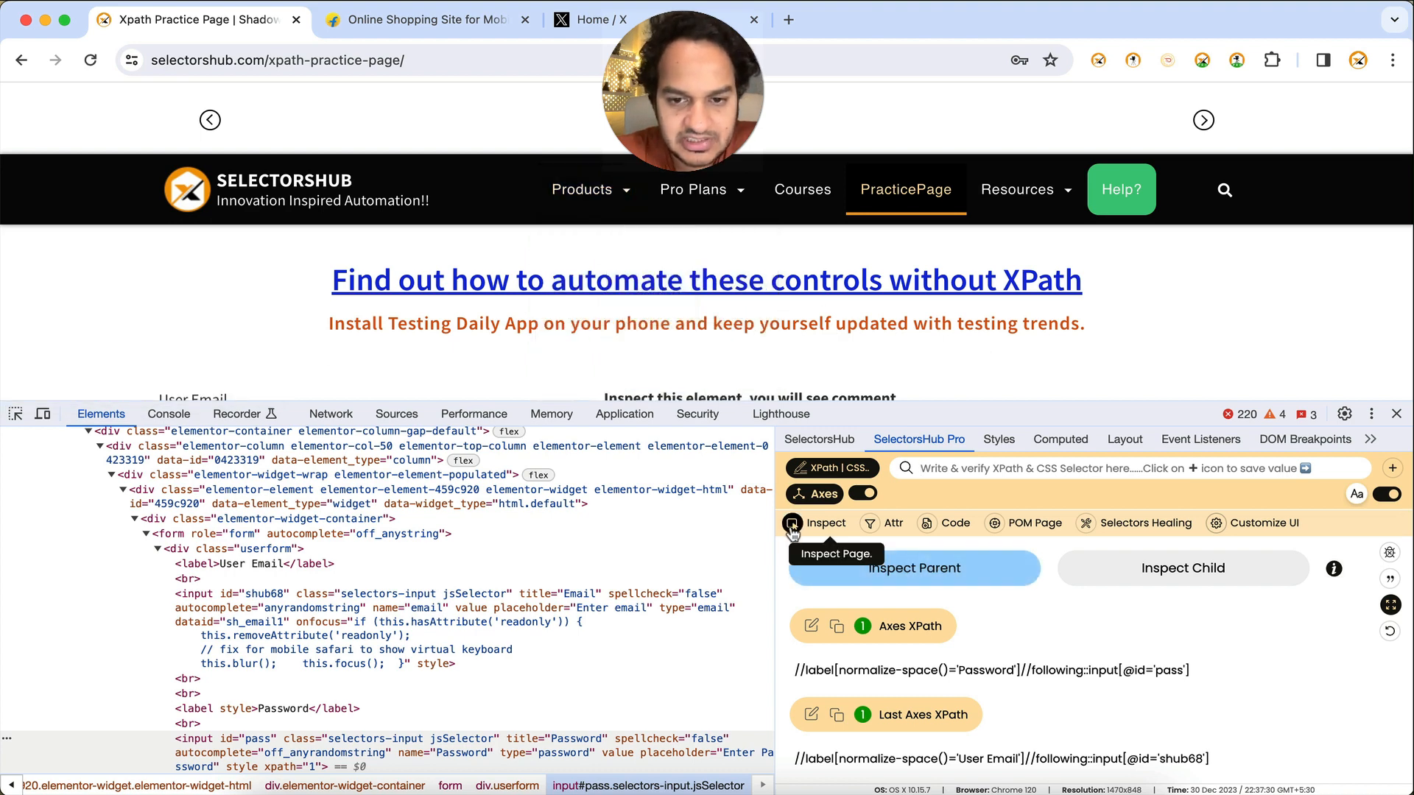
click(549, 324)
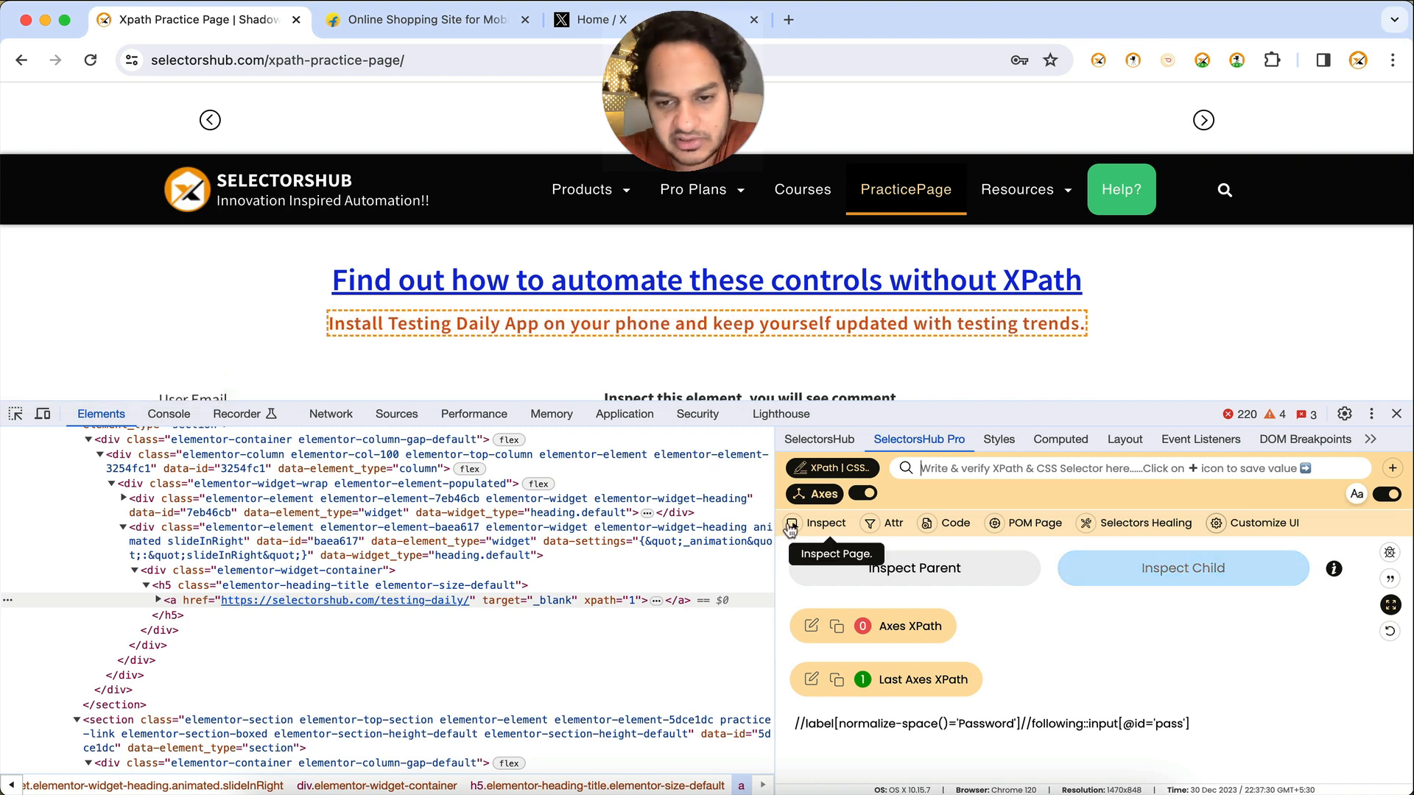
- Turn off Axes mode, restart the page inspector and inspect the Courses menu item
click(815, 494)
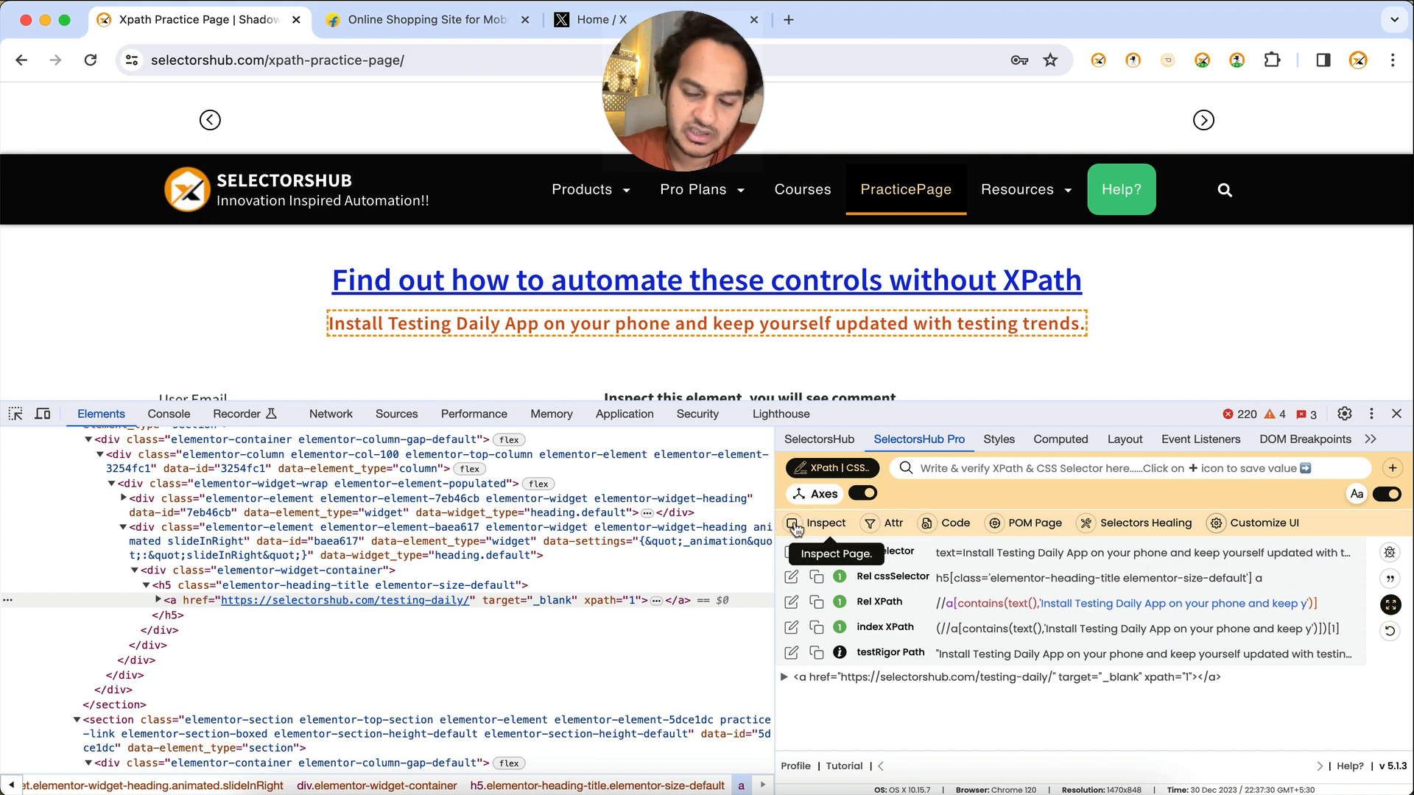
click(796, 527)
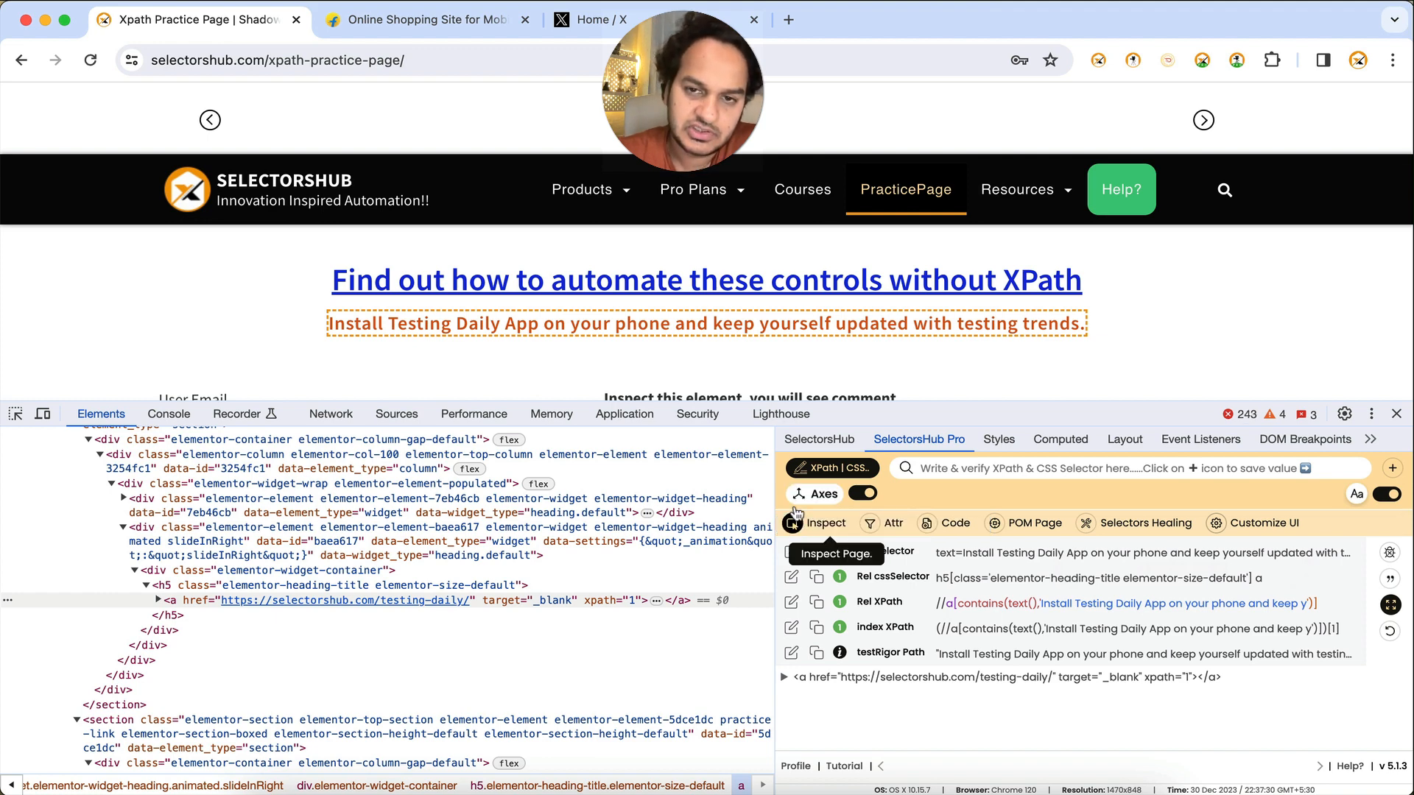
click(803, 198)
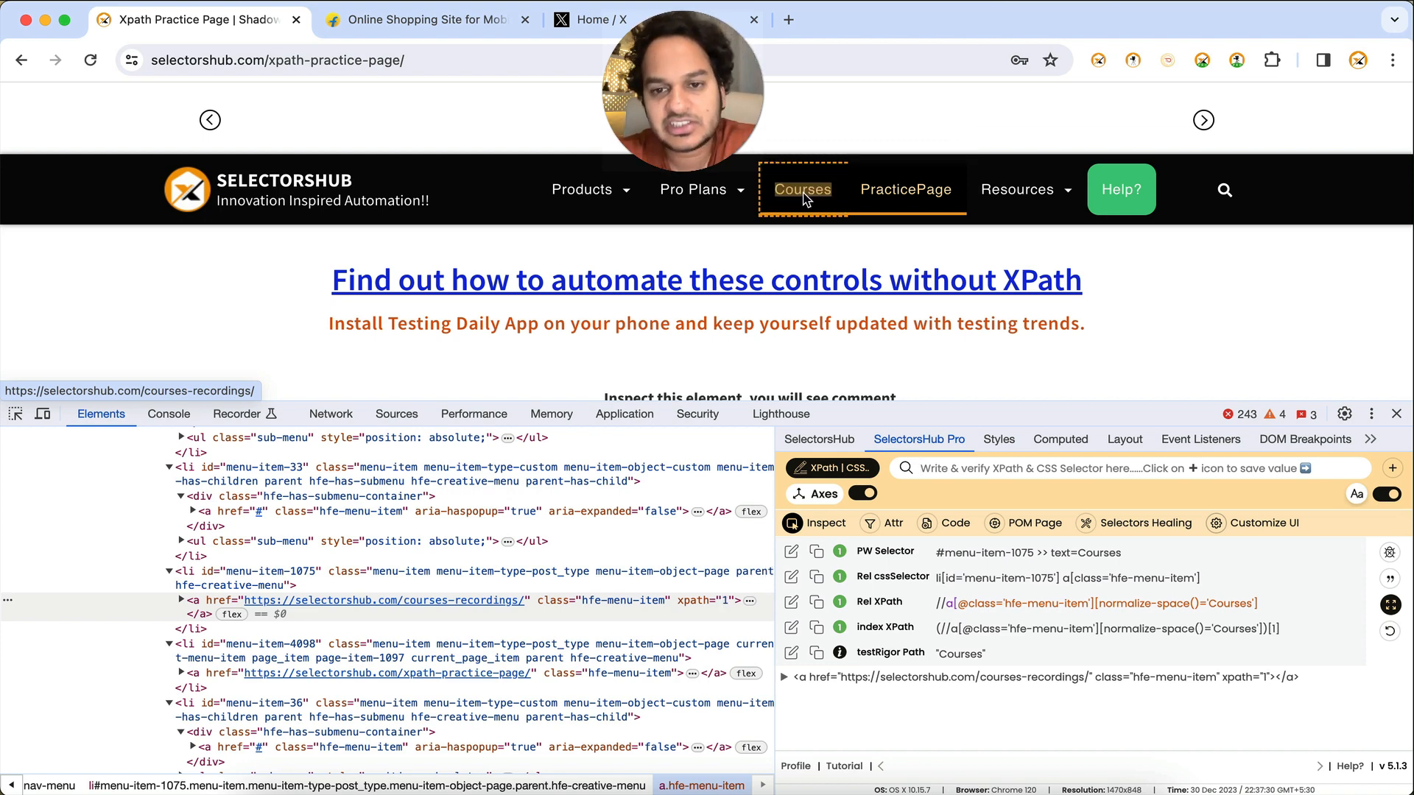
- Disable Multi inspector in the Customize UI settings, and inspect the Pro Plans menu item using the page inspector
click(1244, 524)
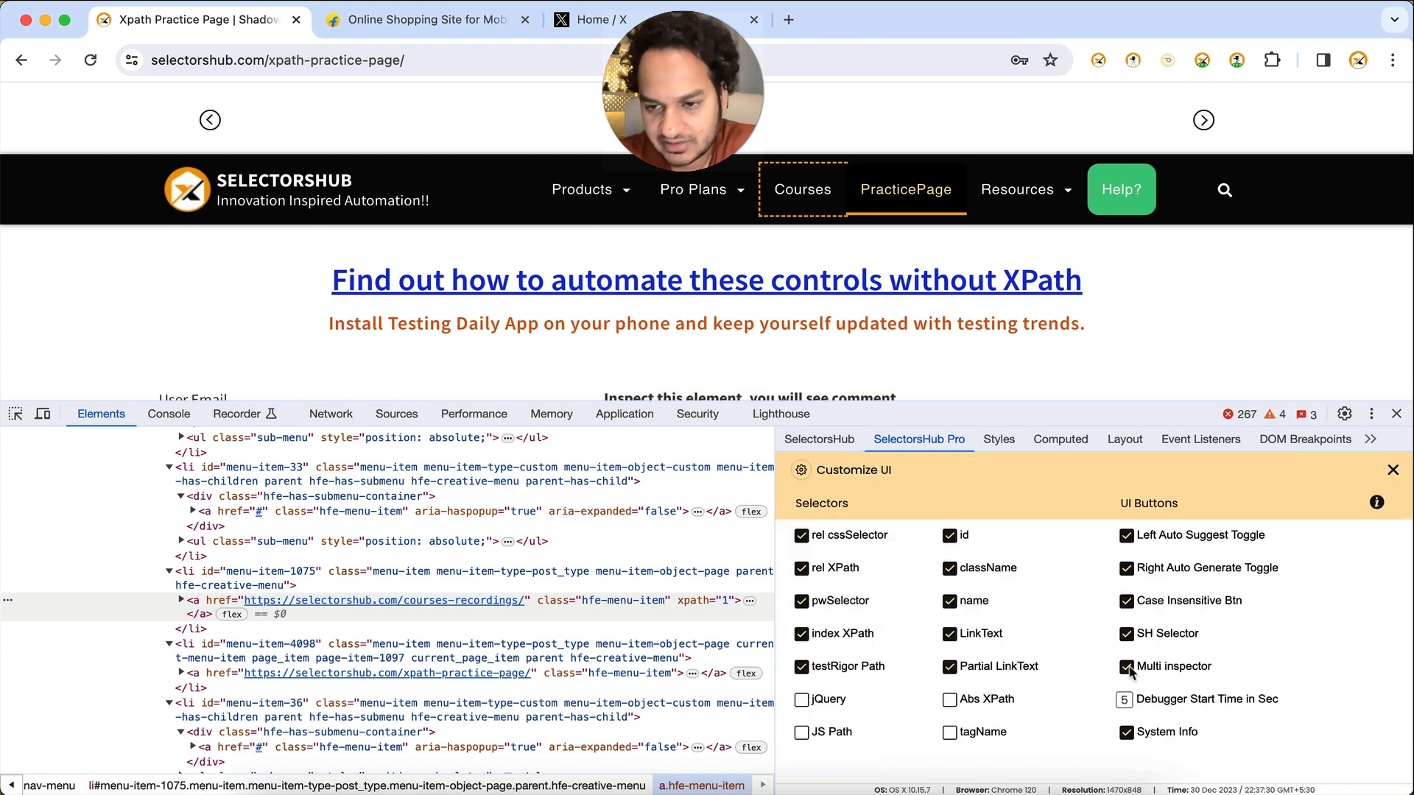
click(1392, 470)
click(811, 524)
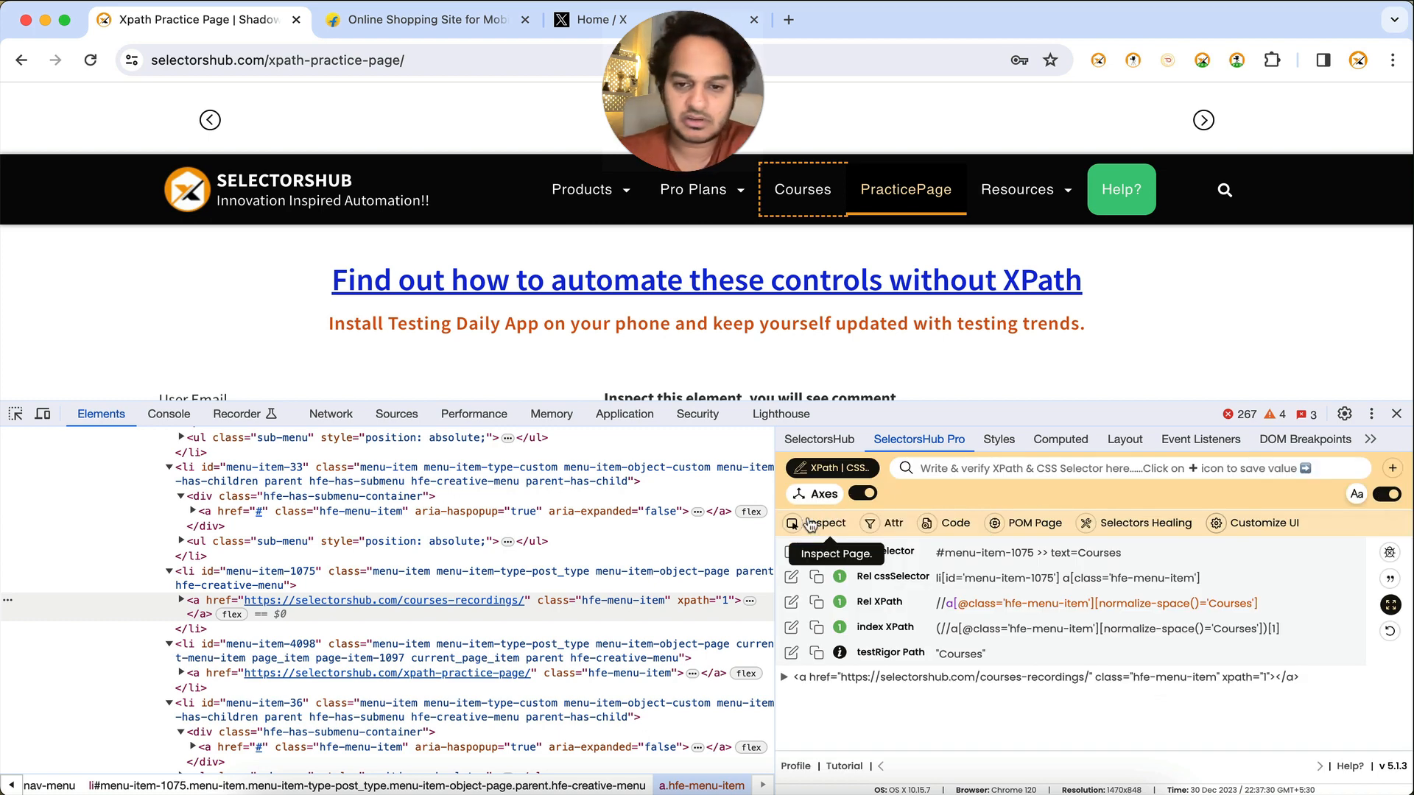
click(810, 525)
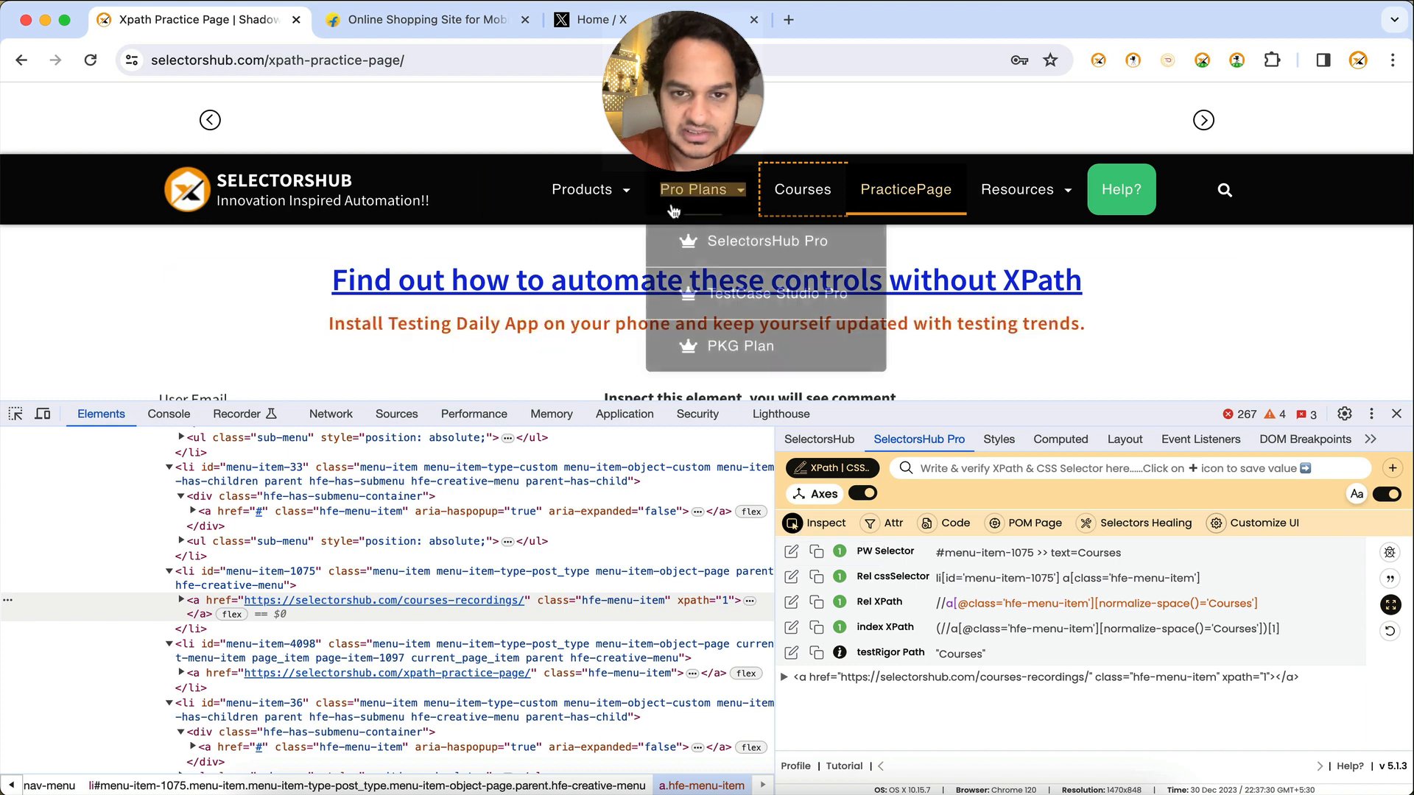
click(679, 199)
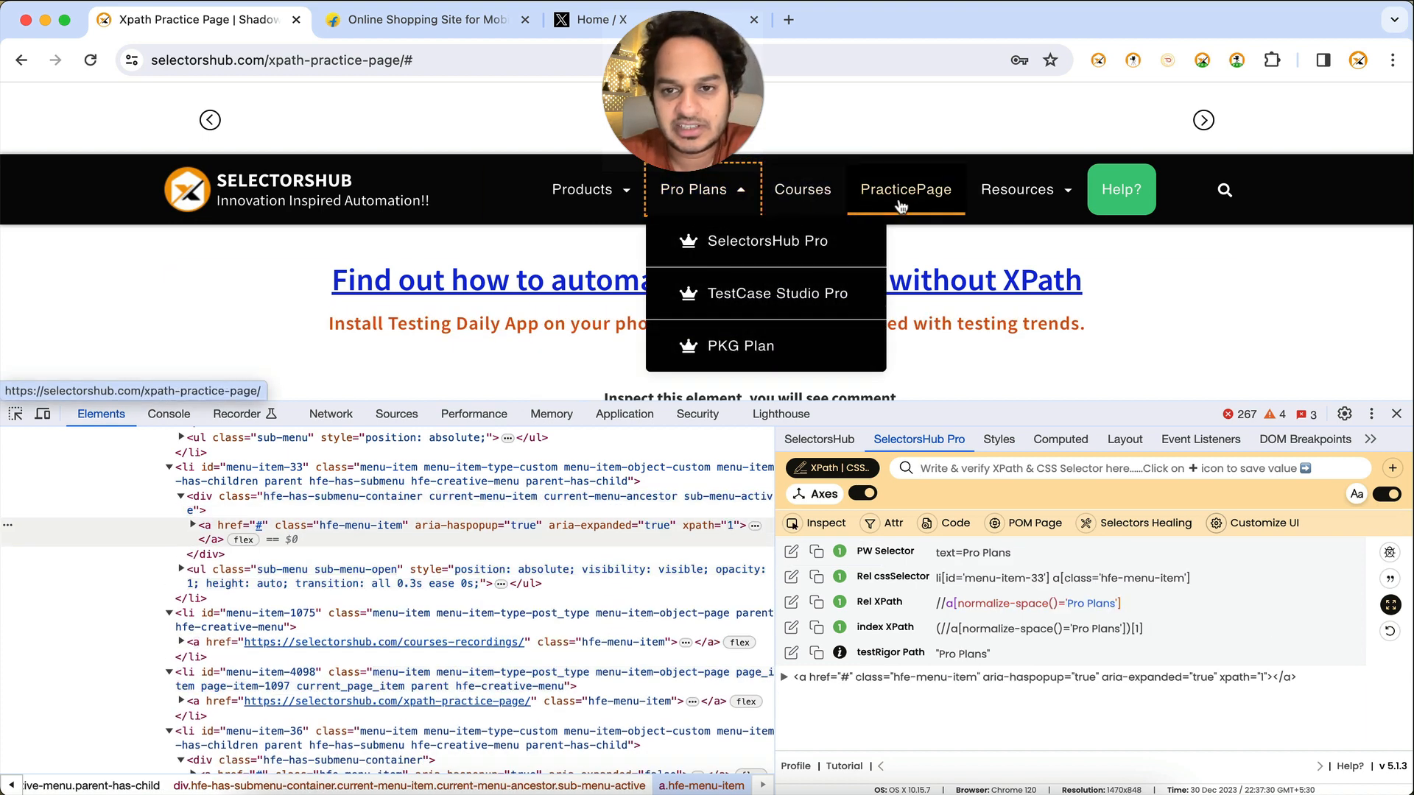
- Inspect the Install Testing Daily App link with the single inspector and close the new browser tab it opens
click(793, 523)
click(387, 324)
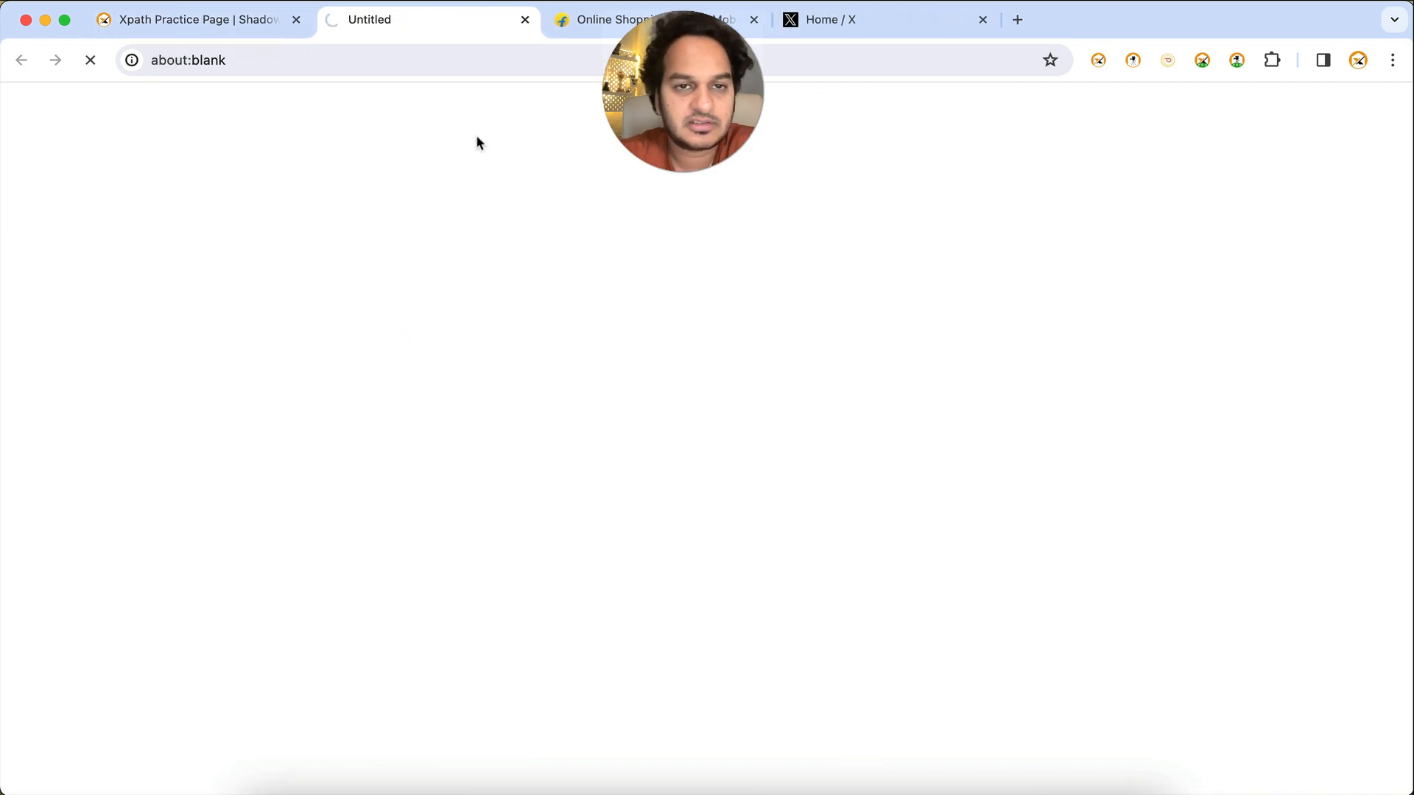
click(524, 21)
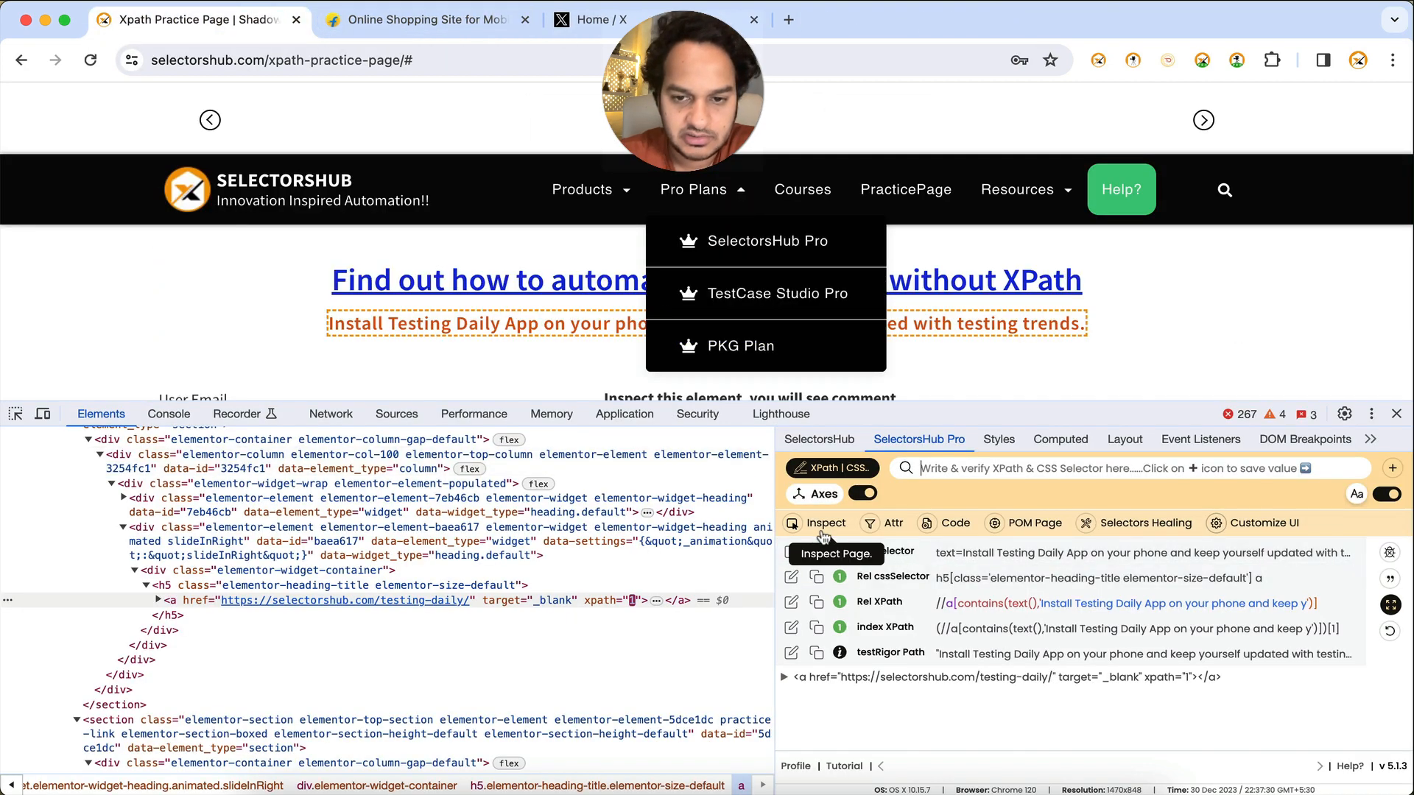
- Restart the page inspector and inspect the User Email input field
click(793, 524)
scroll(452, 350, down, 3)
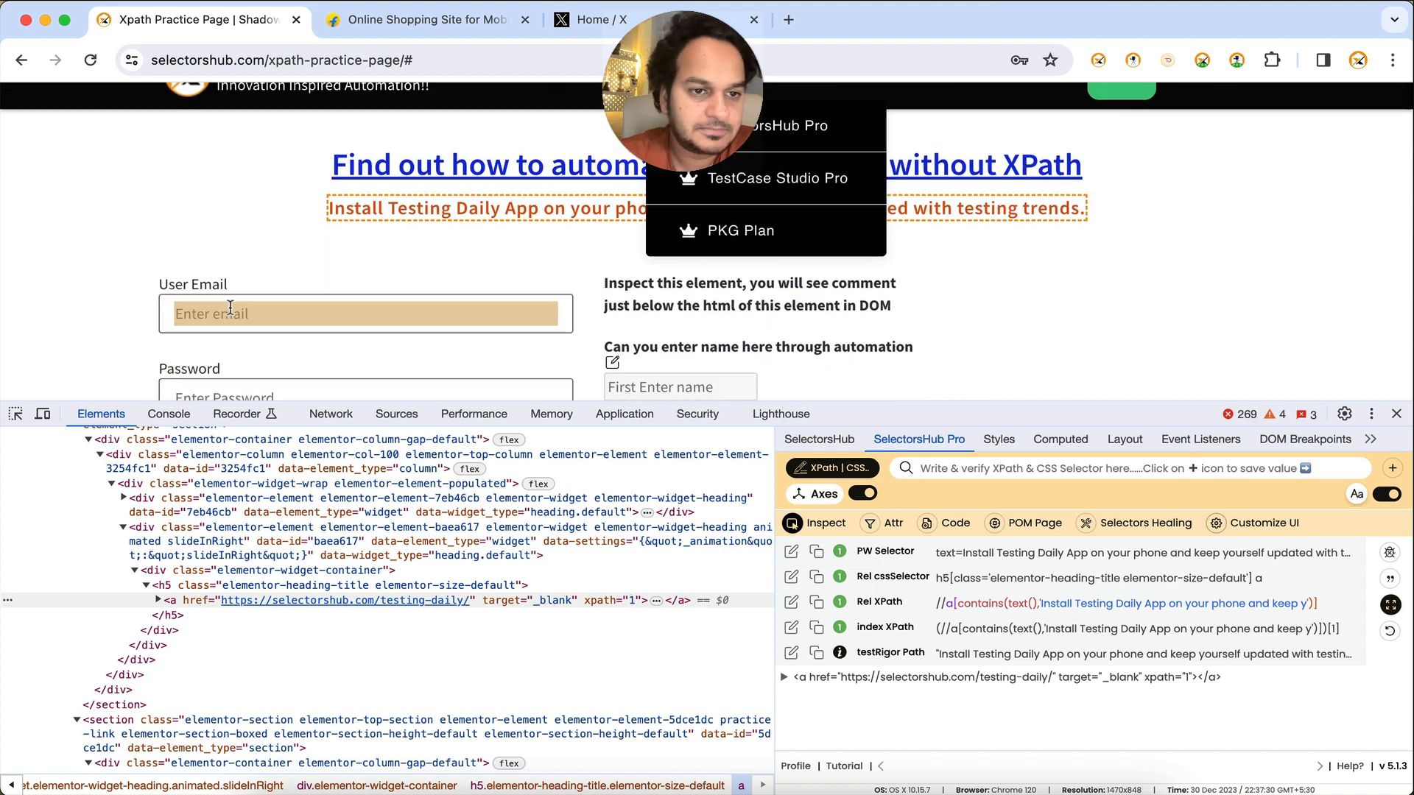
click(230, 308)
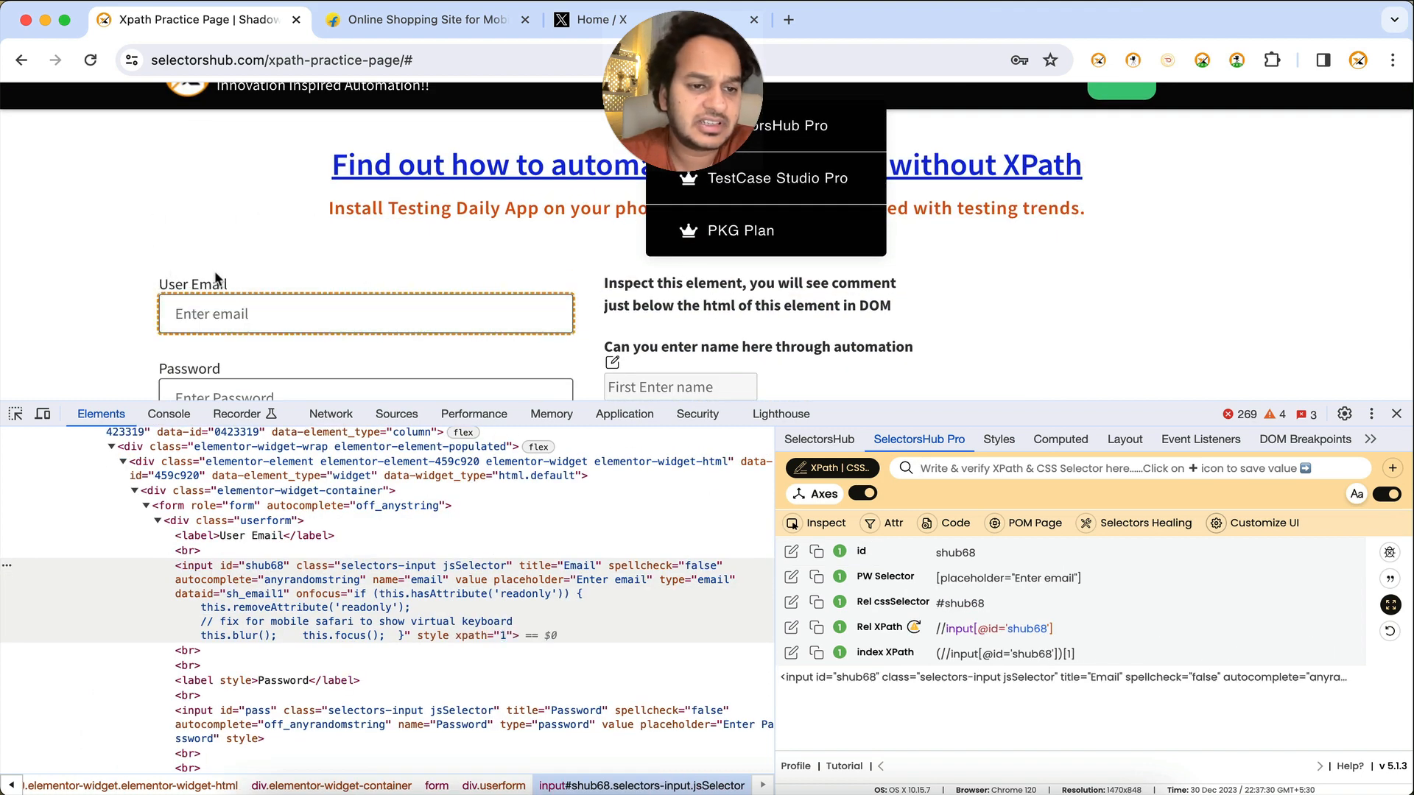
- Close DevTools, open the SelectorsHub Pro side panel and inspect the User Email input field with its page inspector
click(1396, 414)
click(1203, 60)
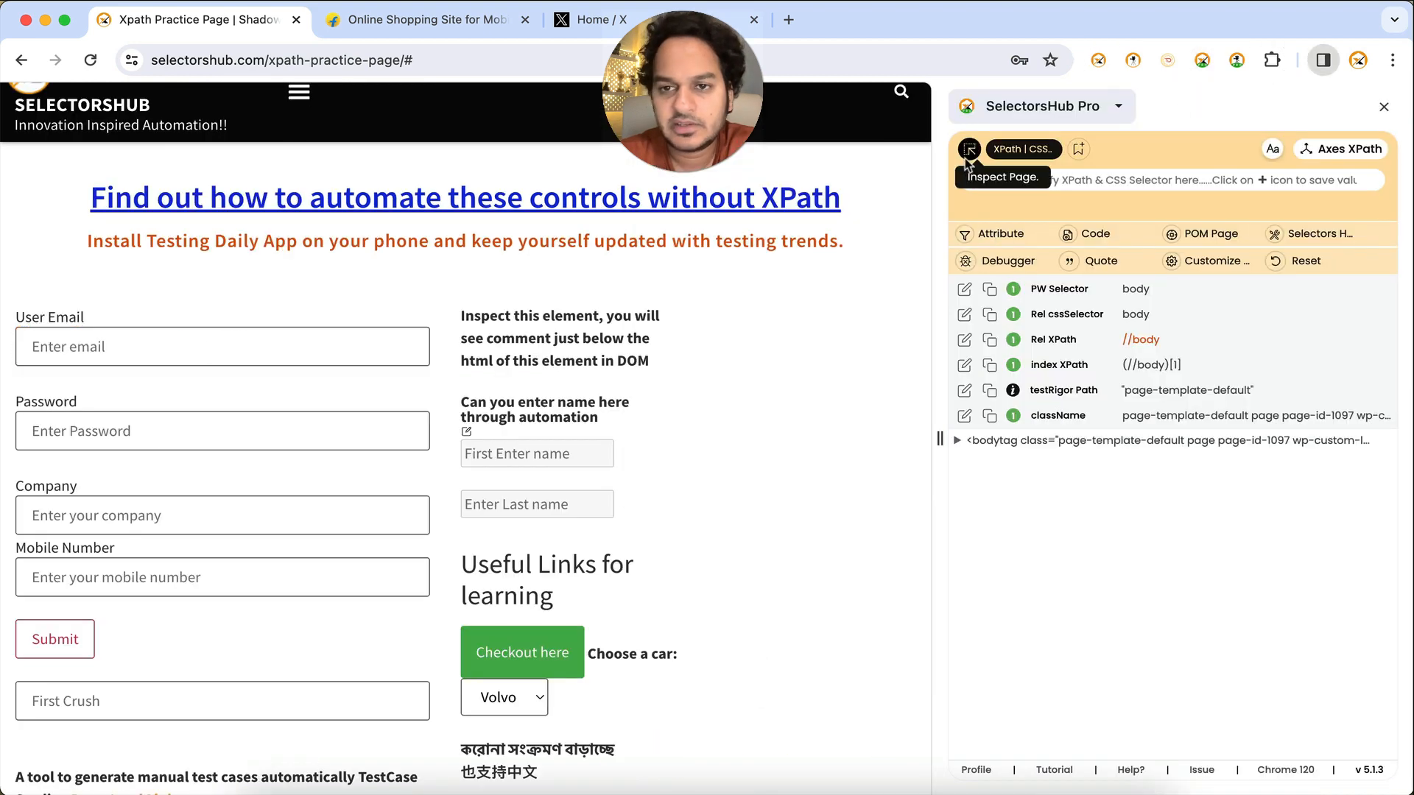
scroll(780, 354, up, 2)
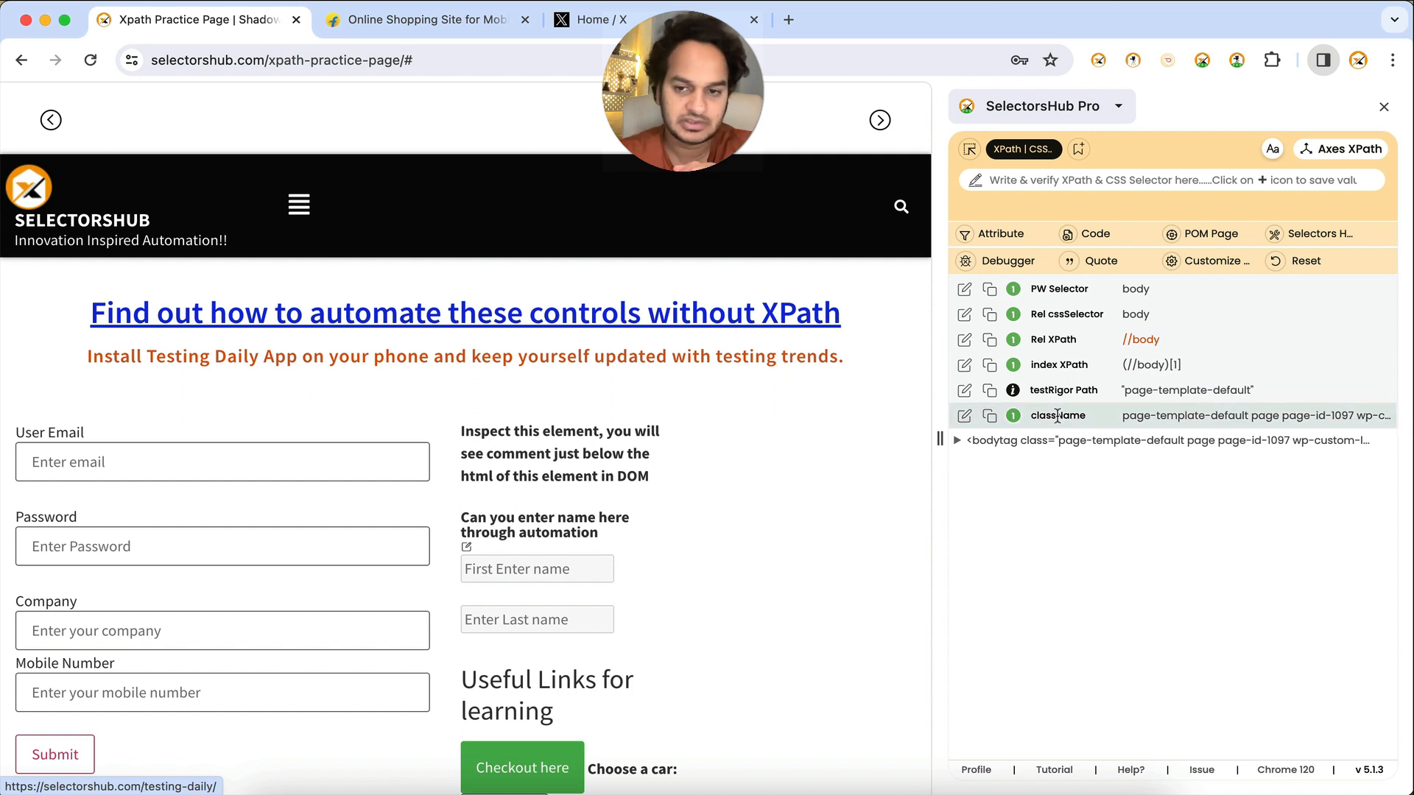
drag(938, 520, 978, 518)
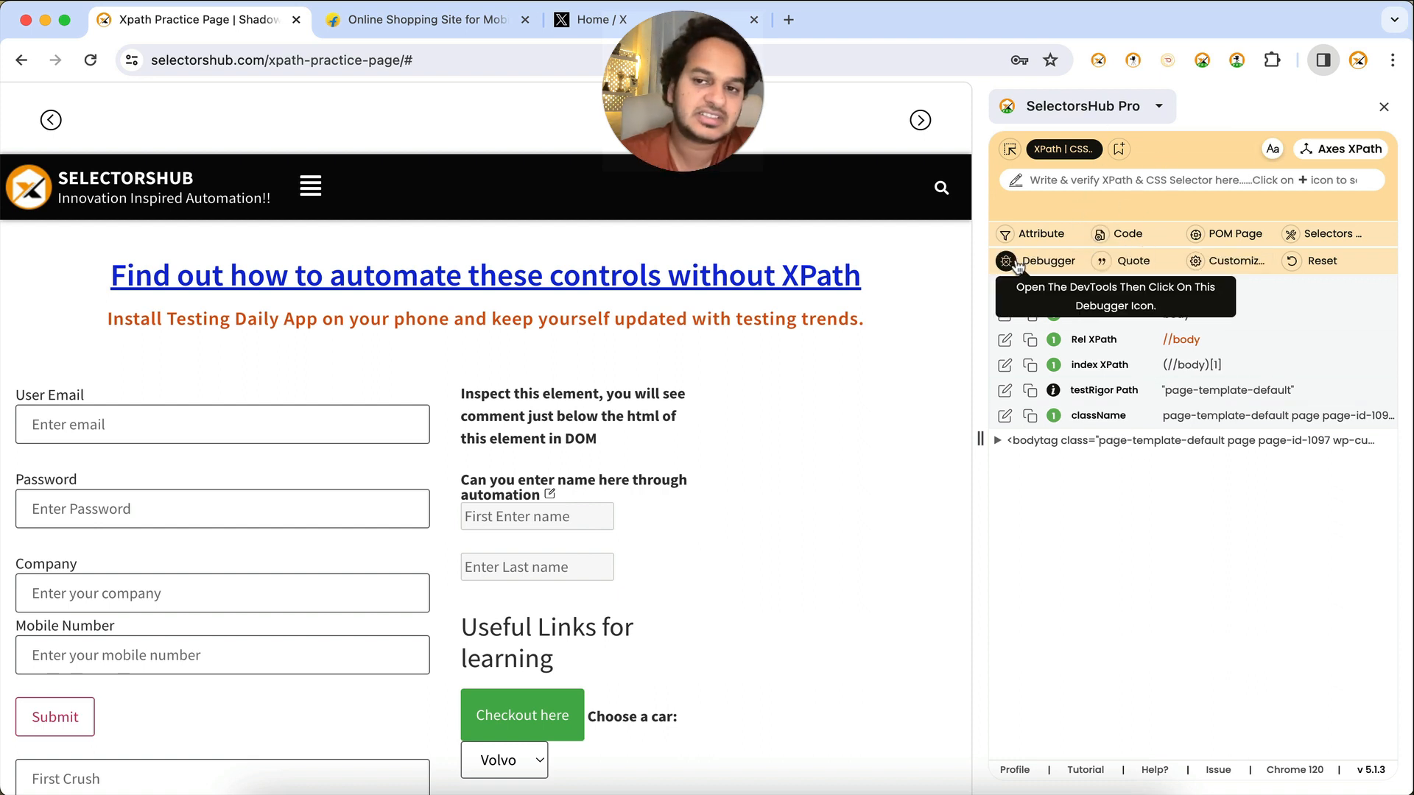
click(1010, 150)
click(282, 419)
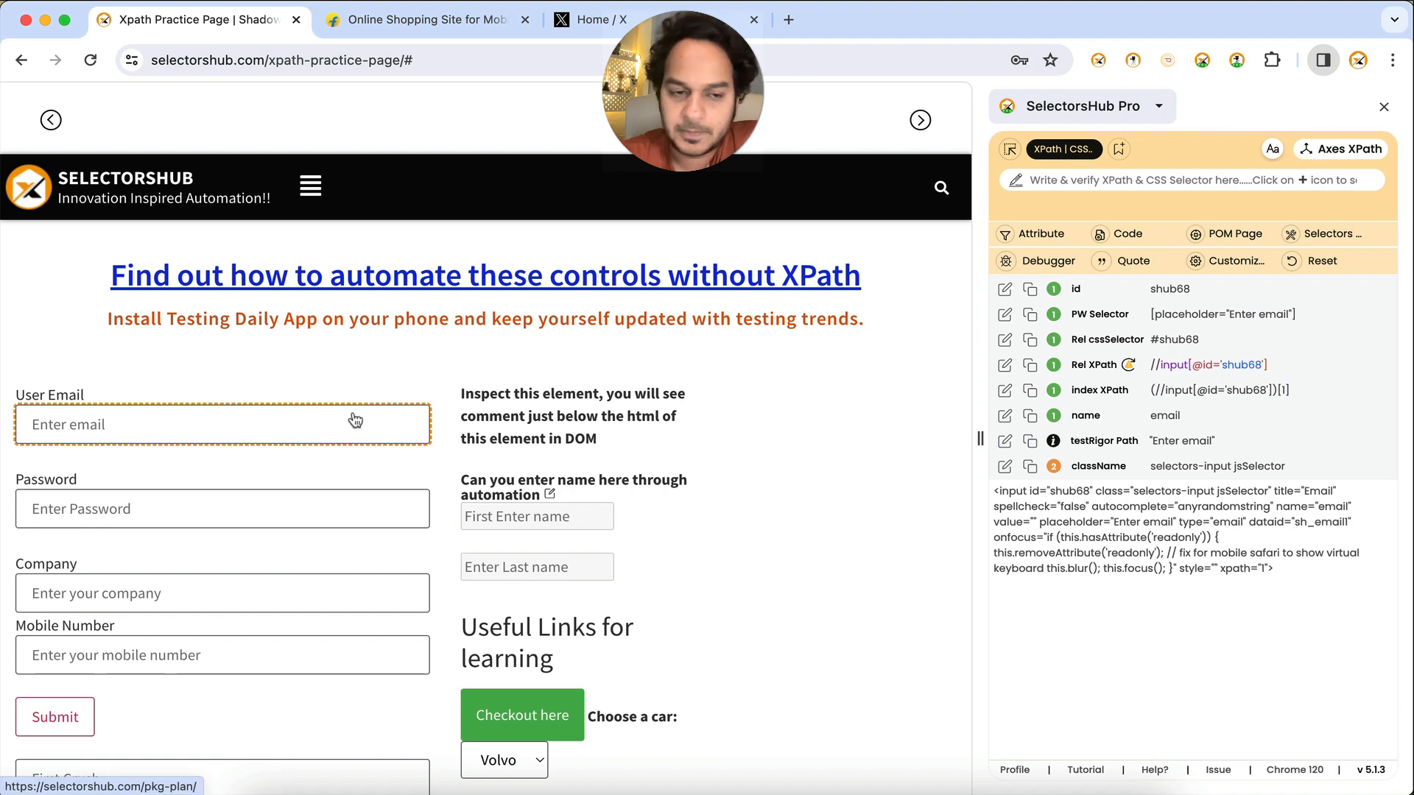
- Review the Customize UI settings, including Debugger Start Time in Sec, and widen the side panel
click(1228, 260)
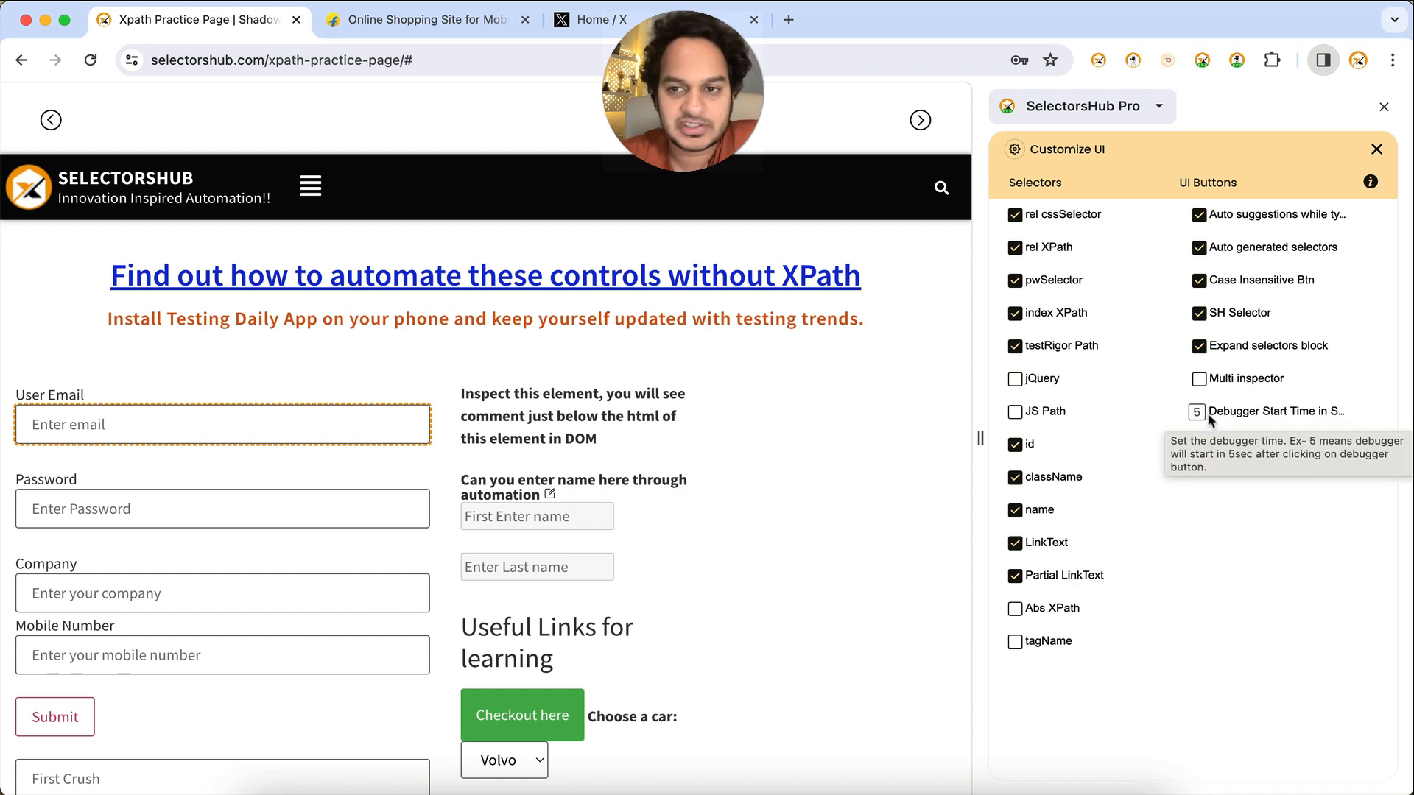
click(1376, 150)
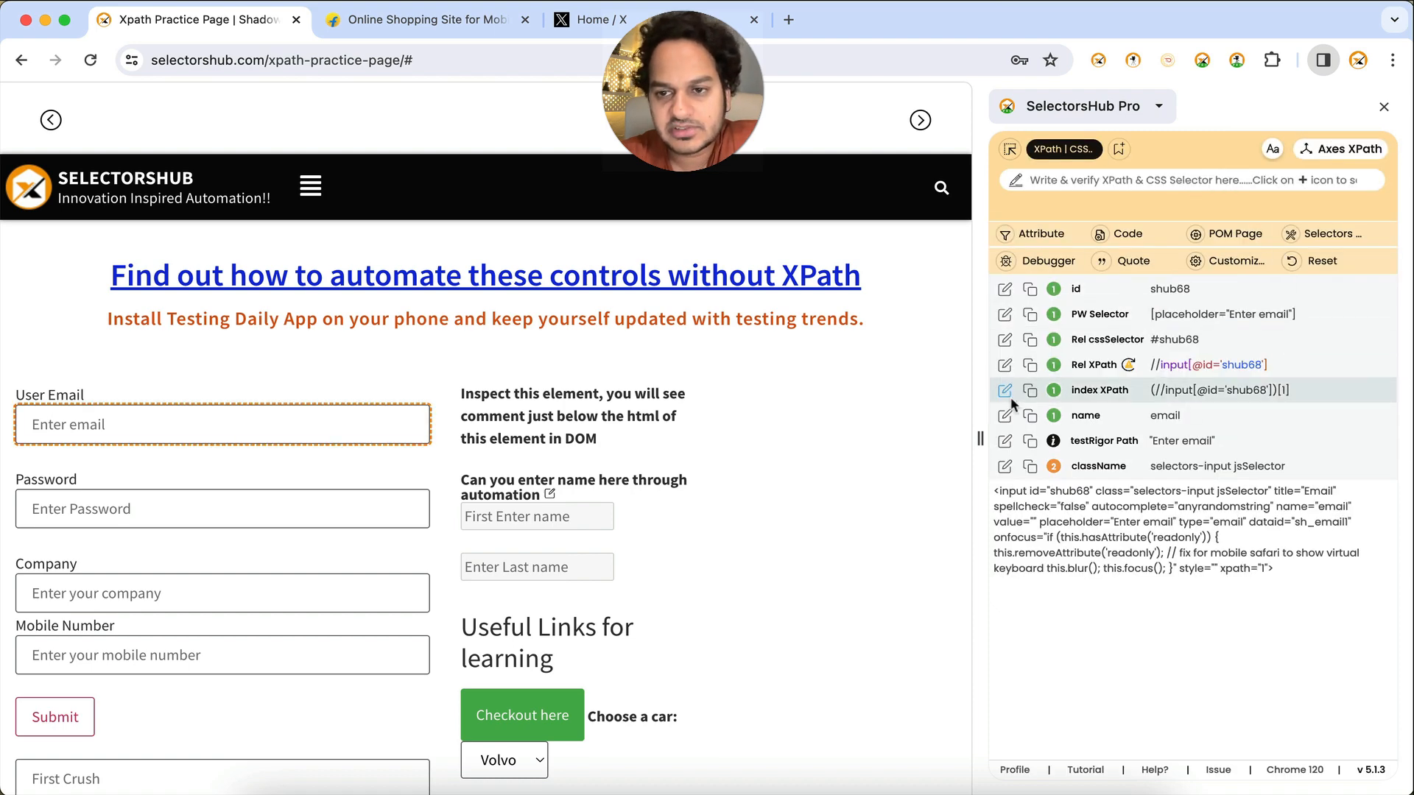
drag(976, 401, 857, 404)
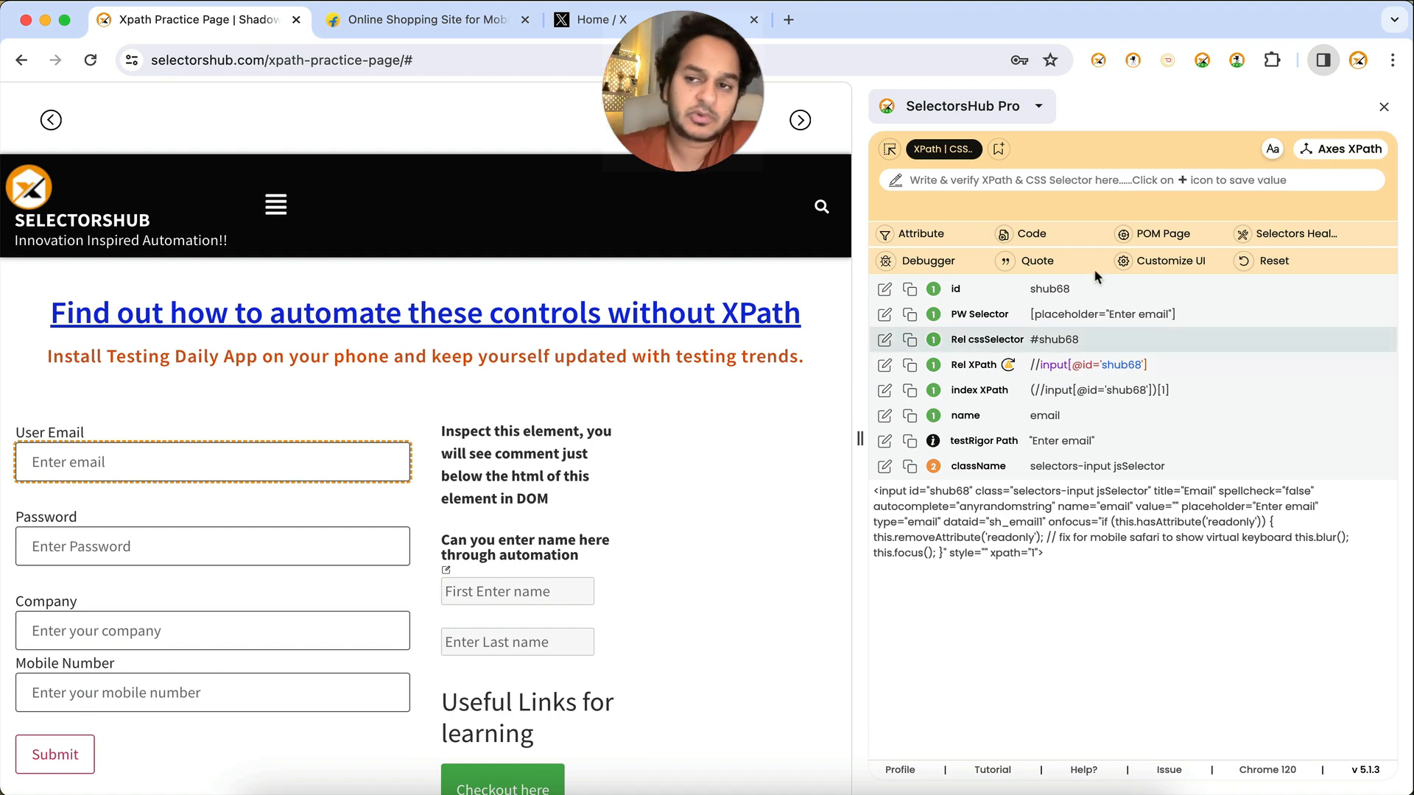
- Reopen the SelectorsHub Pro side panel and check its Customize UI selectors and UI buttons again
click(1201, 60)
click(1201, 59)
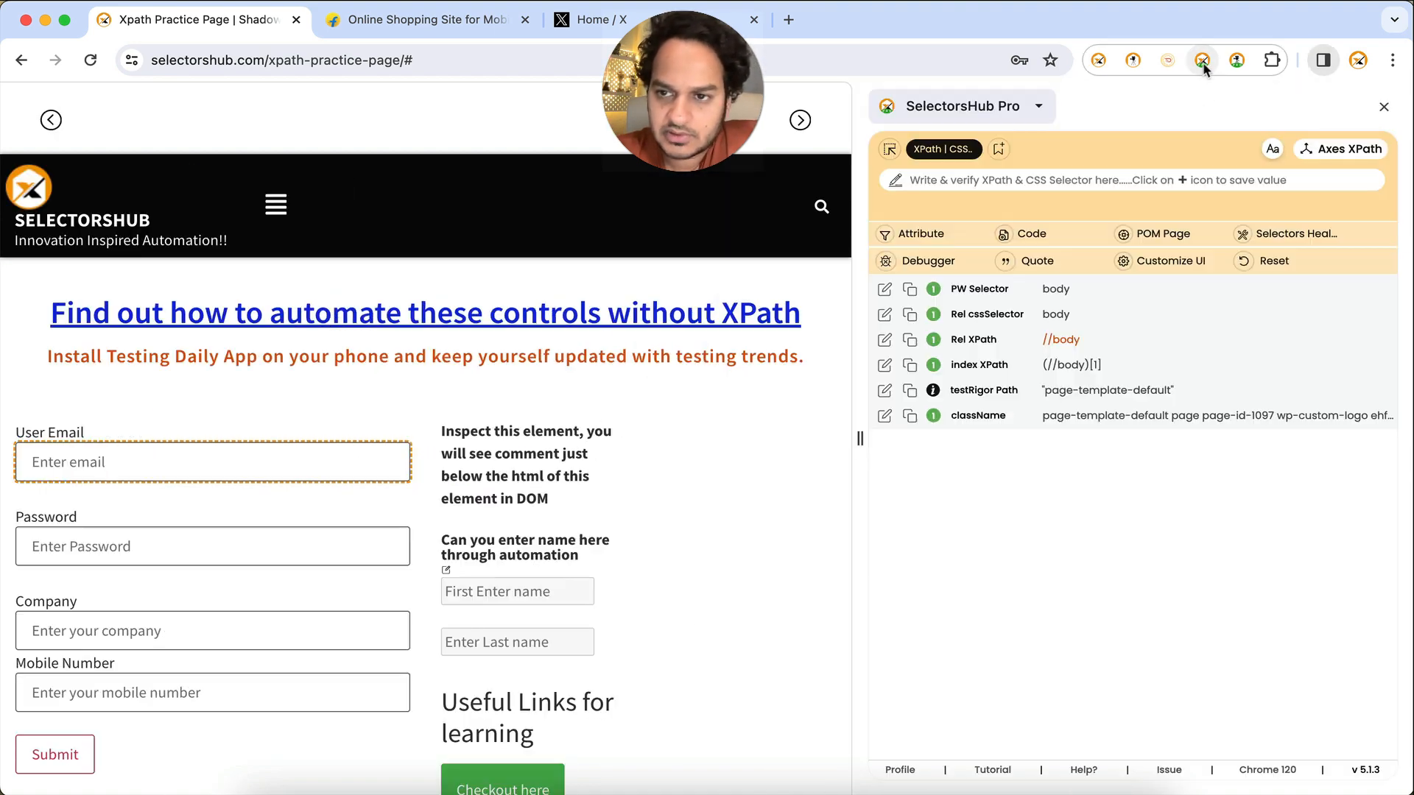
click(1180, 259)
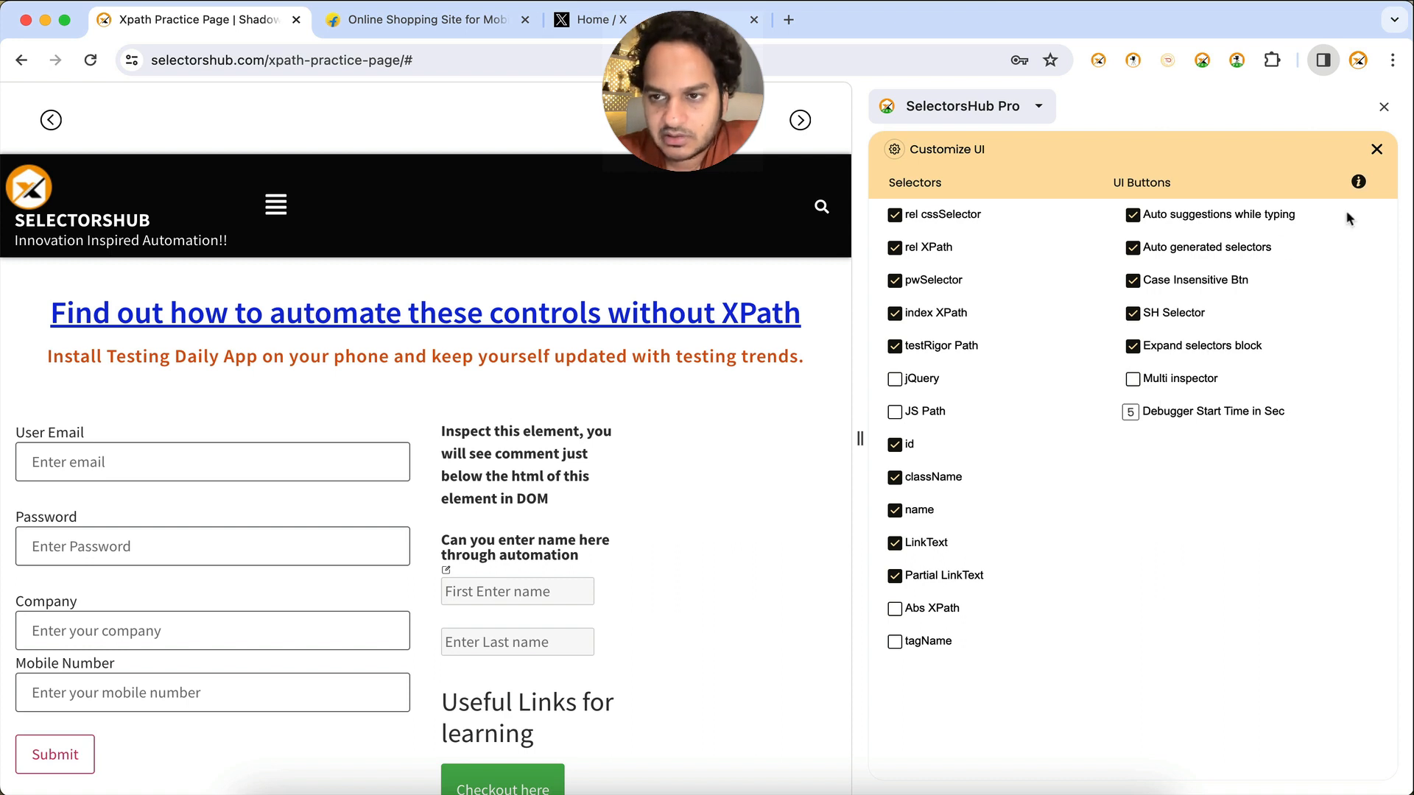
click(1376, 151)
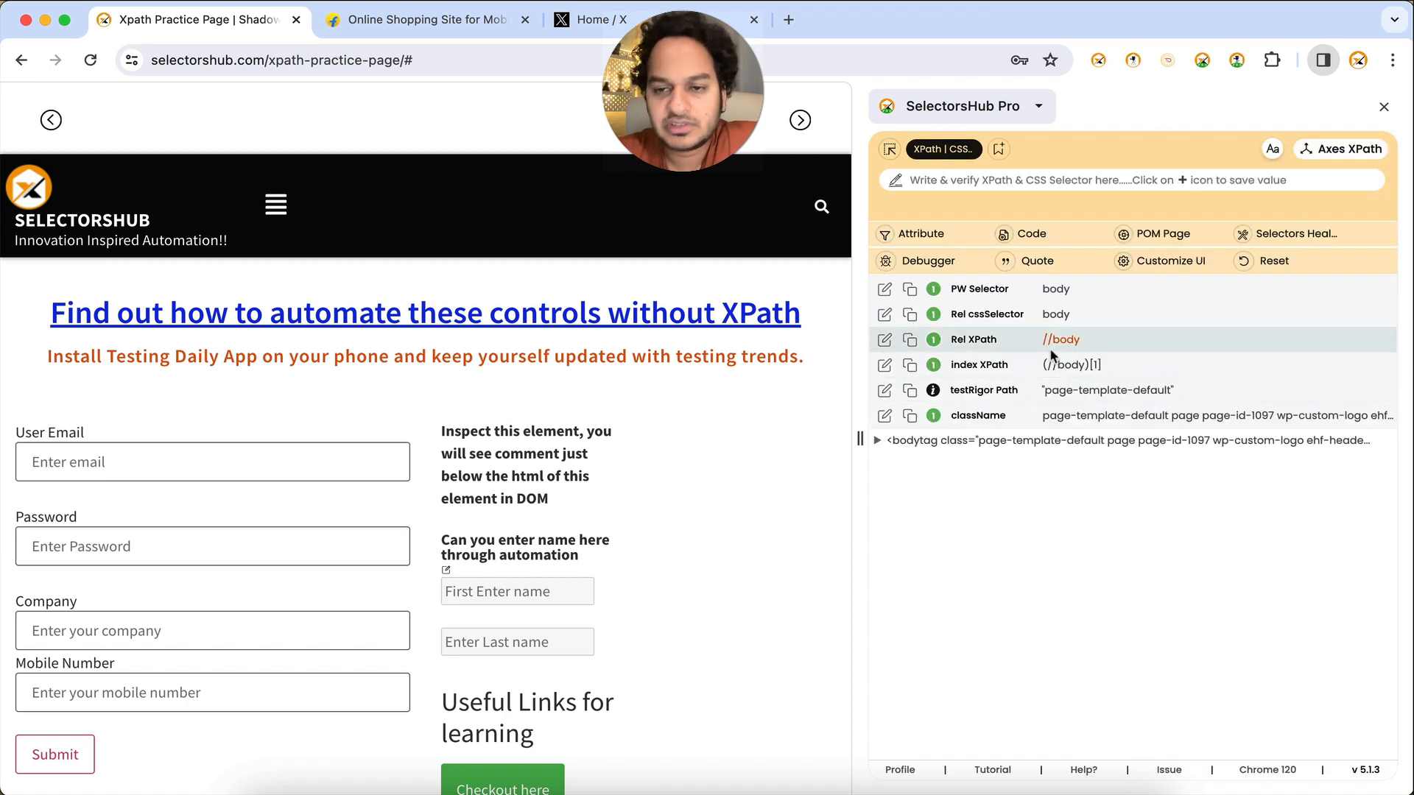
mouse_move(1114, 339)
mouse_down()
mouse_move(1114, 357)
mouse_move(1106, 280)
mouse_move(1114, 359)
mouse_up()
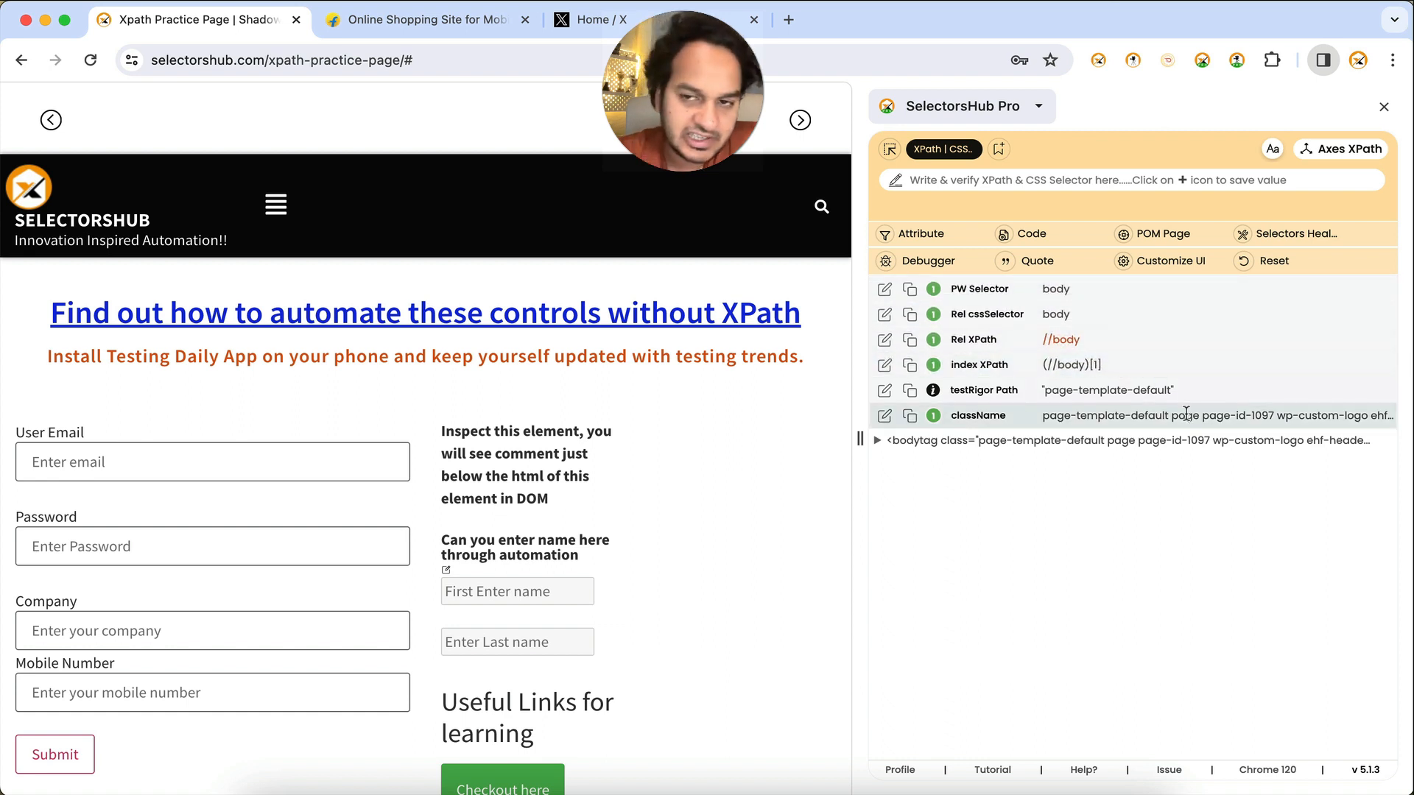
- Reset all SelectorsHub Pro settings to default, and switch the side panel to SelectorsHub
click(1261, 263)
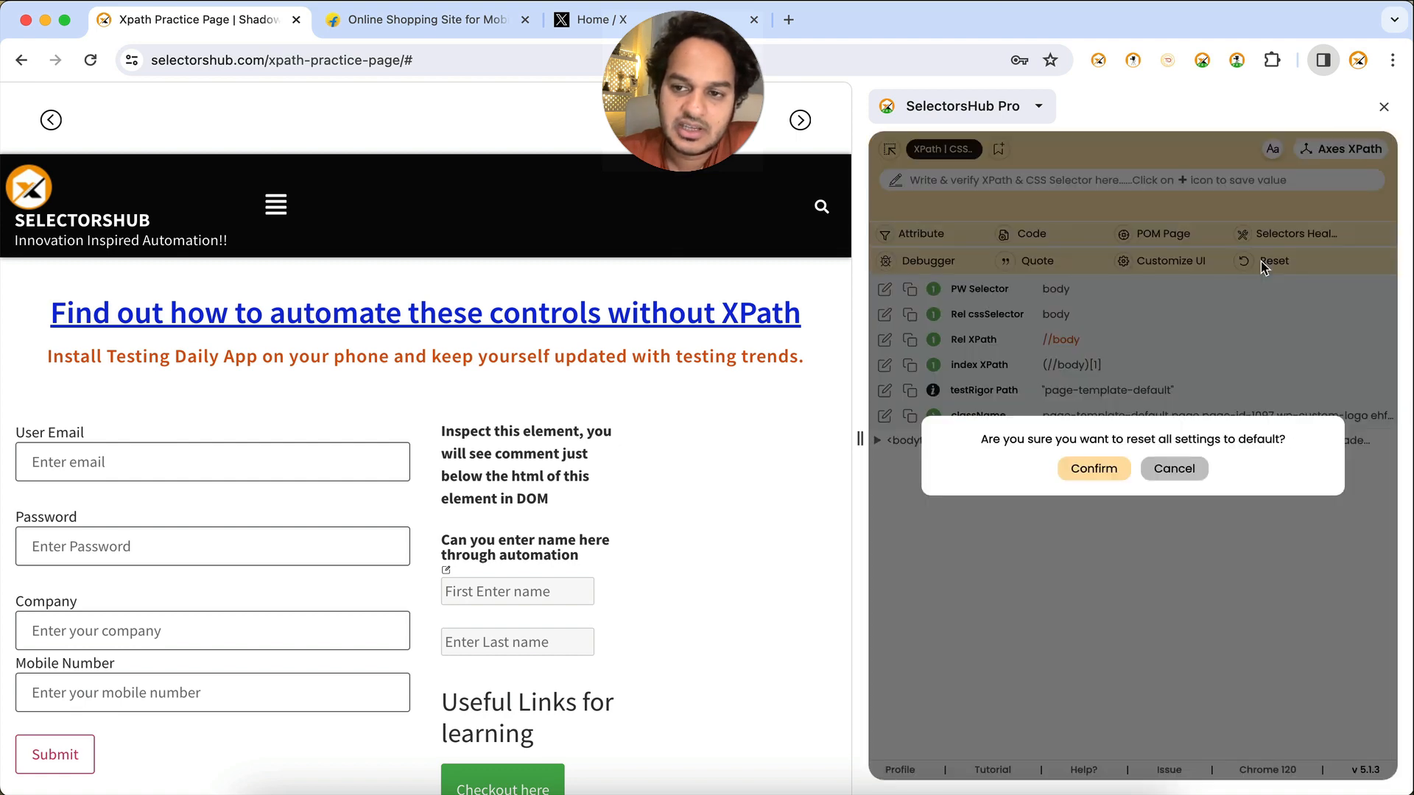
click(1110, 473)
click(1099, 58)
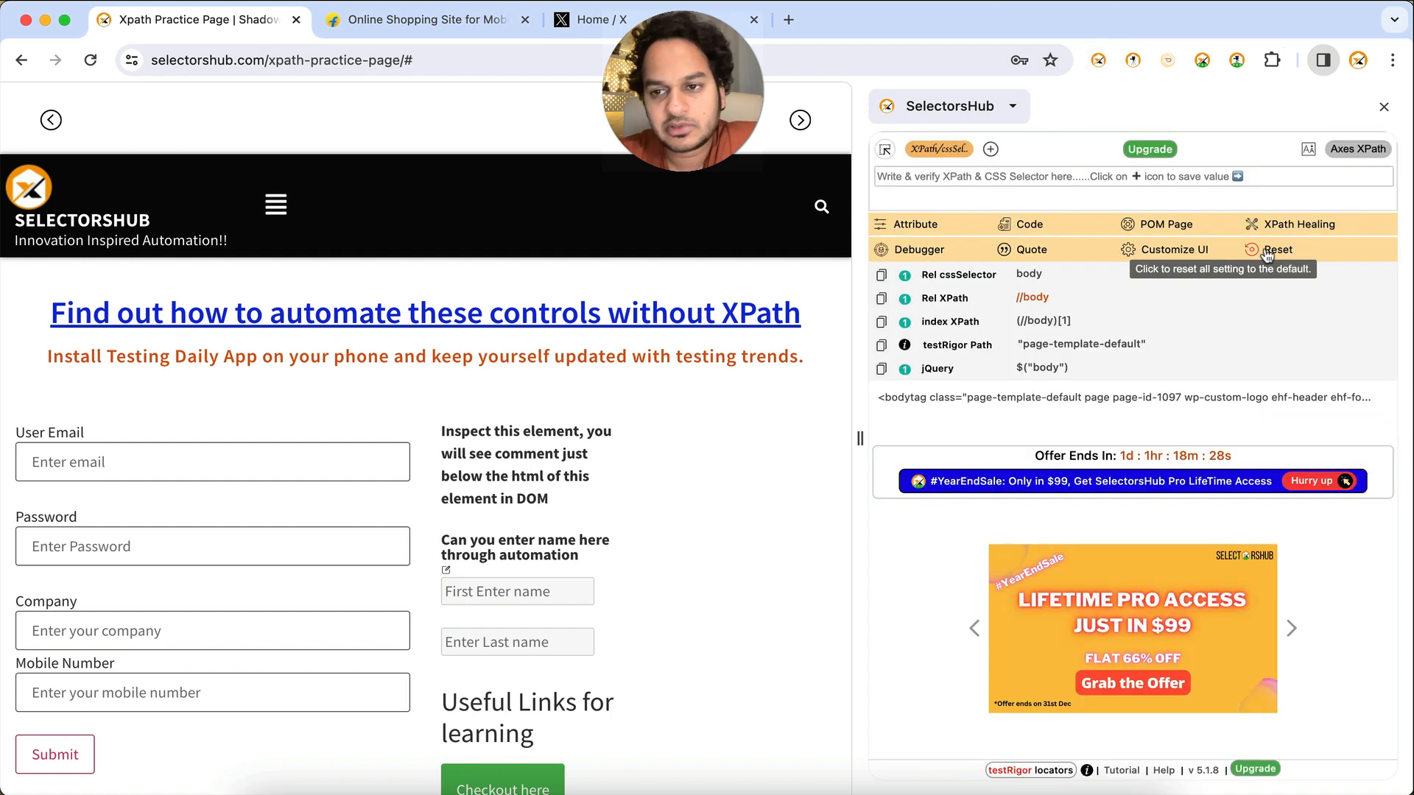
scroll(1275, 287, down, 3)
scroll(1278, 293, up, 3)
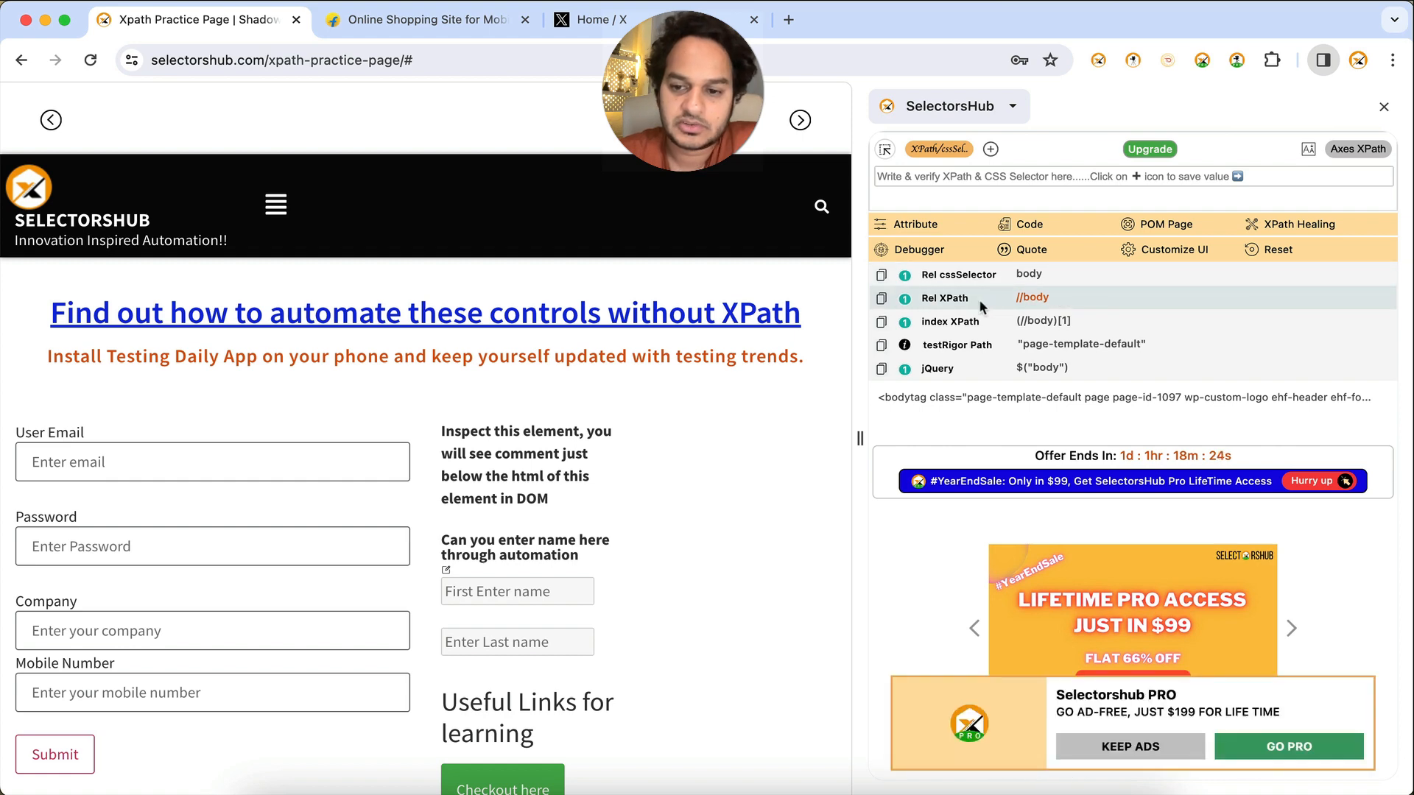
- Compare SelectorsHub with SelectorsHub Pro in a narrower side panel, and close the panel
drag(856, 495, 1034, 495)
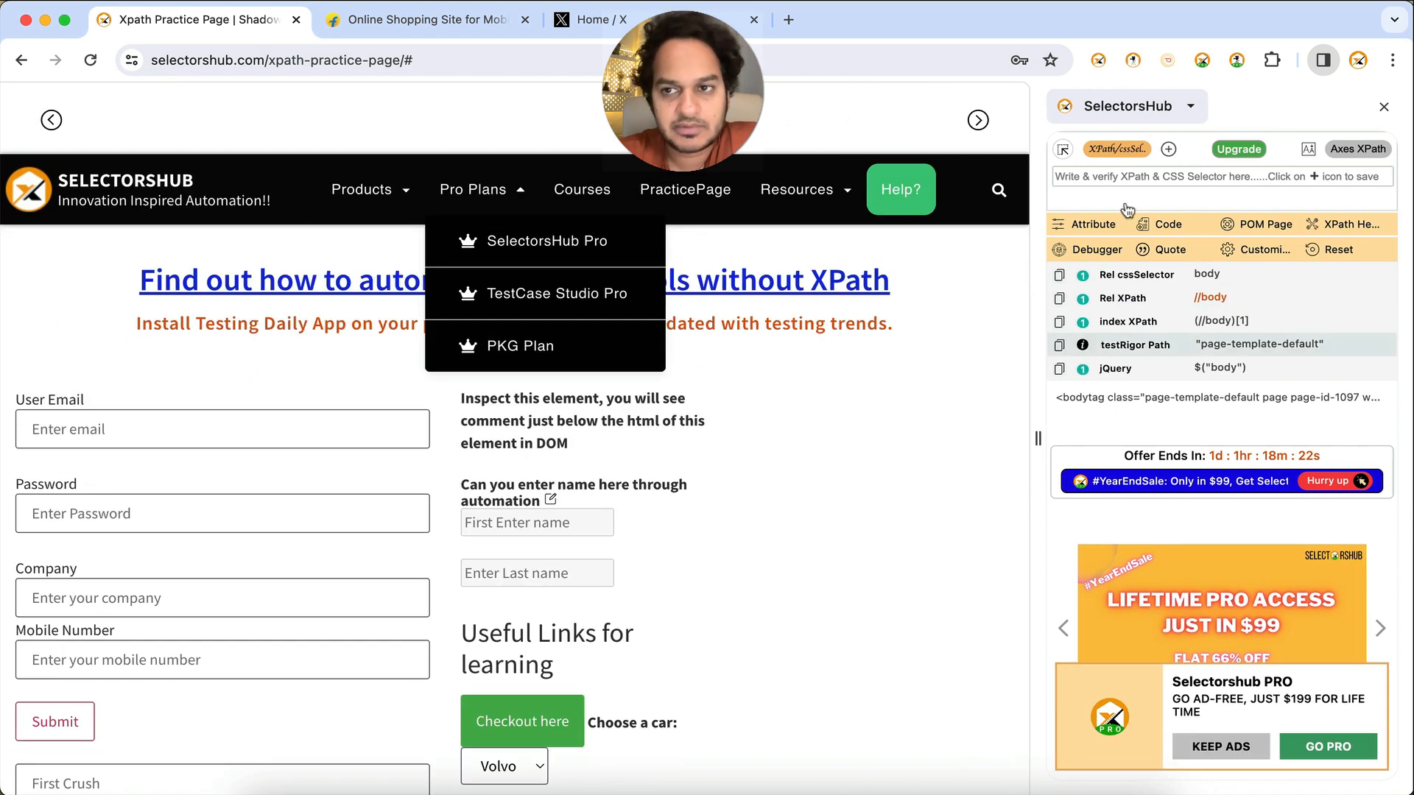
click(1204, 61)
click(1098, 59)
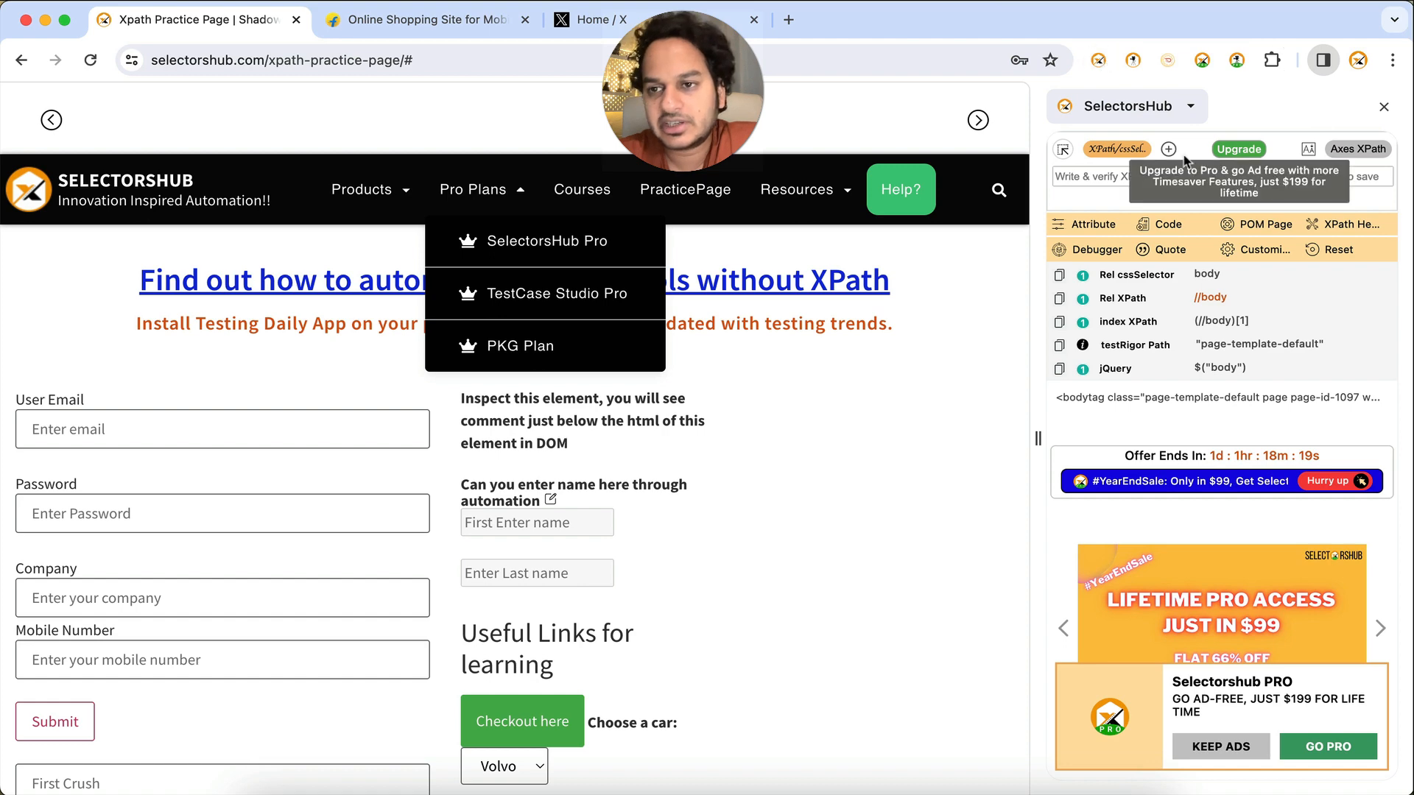
click(1101, 62)
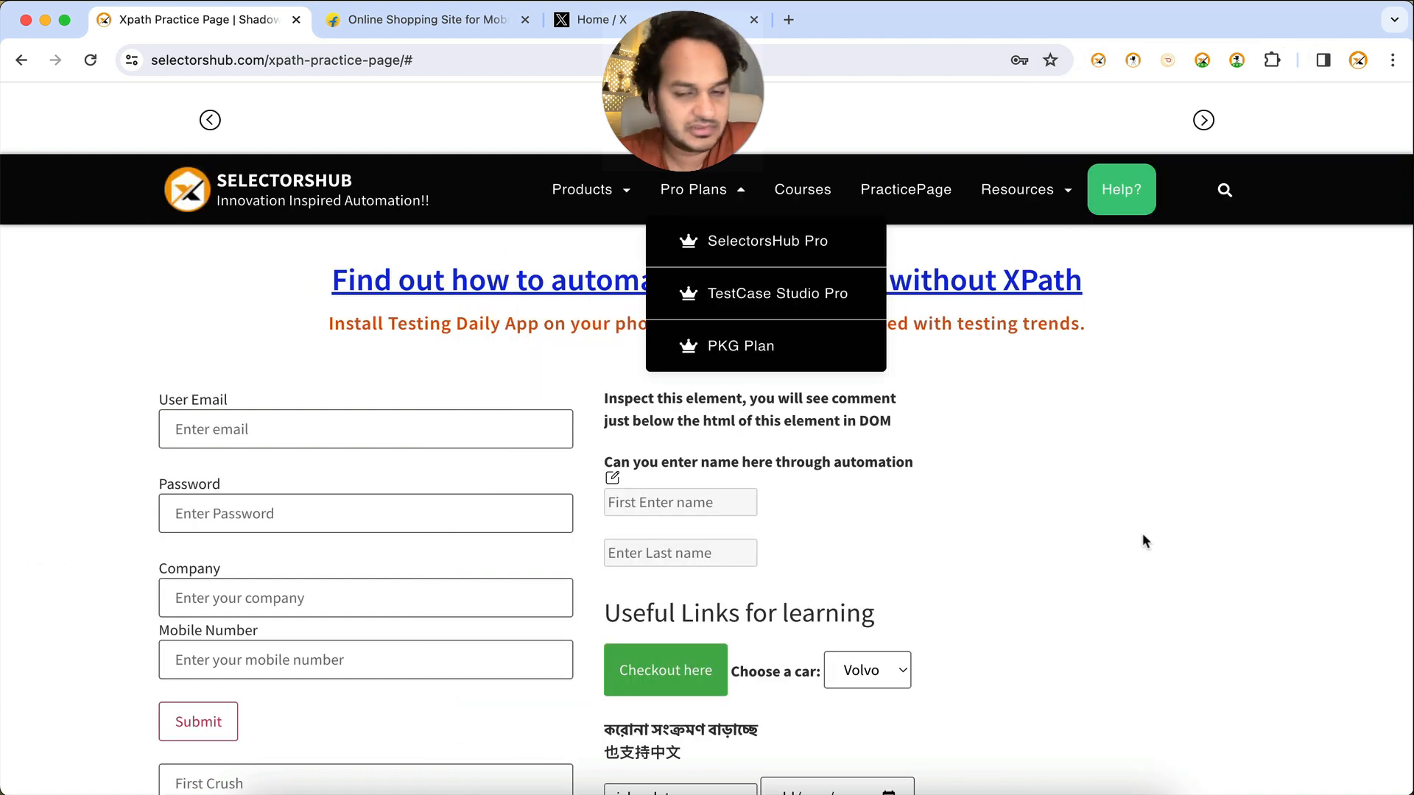
- Collapse the expanded Pro Plans dropdown in the practice page's header
scroll(523, 342, down, 4)
scroll(523, 342, up, 5)
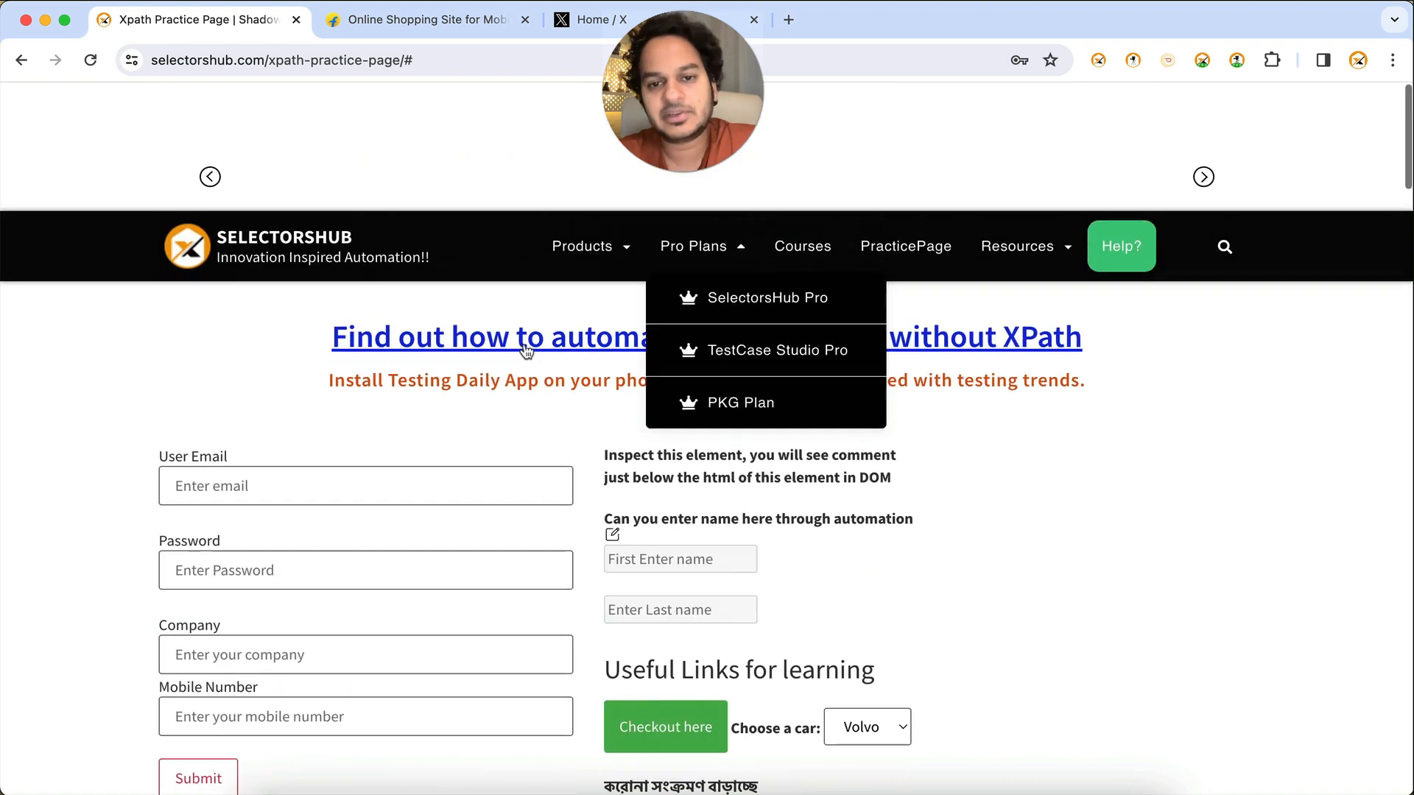
scroll(523, 342, down, 1)
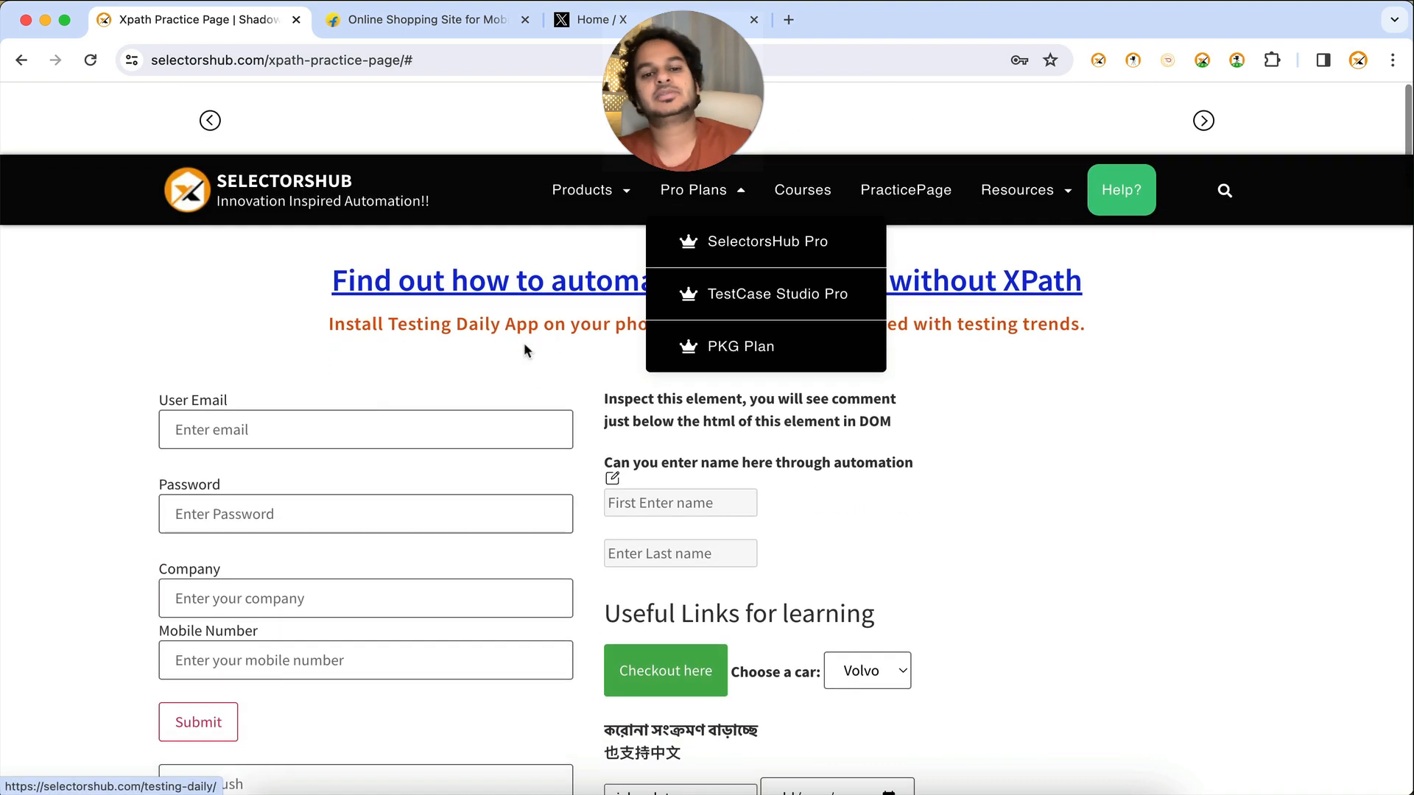
click(742, 191)
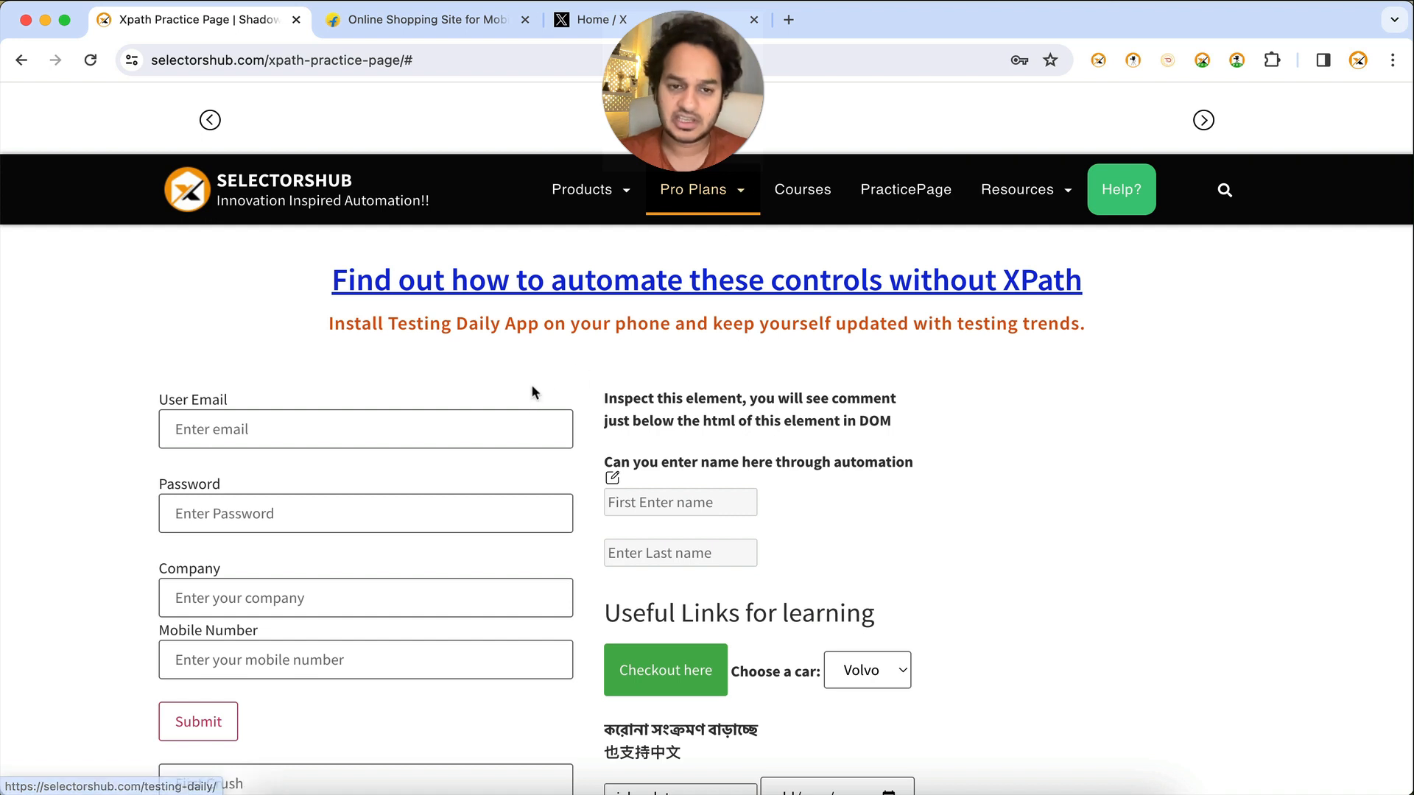
- Compare the SelectorsHub and SelectorsHub Pro copy options for the User Email field, and copy its relative XPath with SelectorsHub Pro
right_click(500, 430)
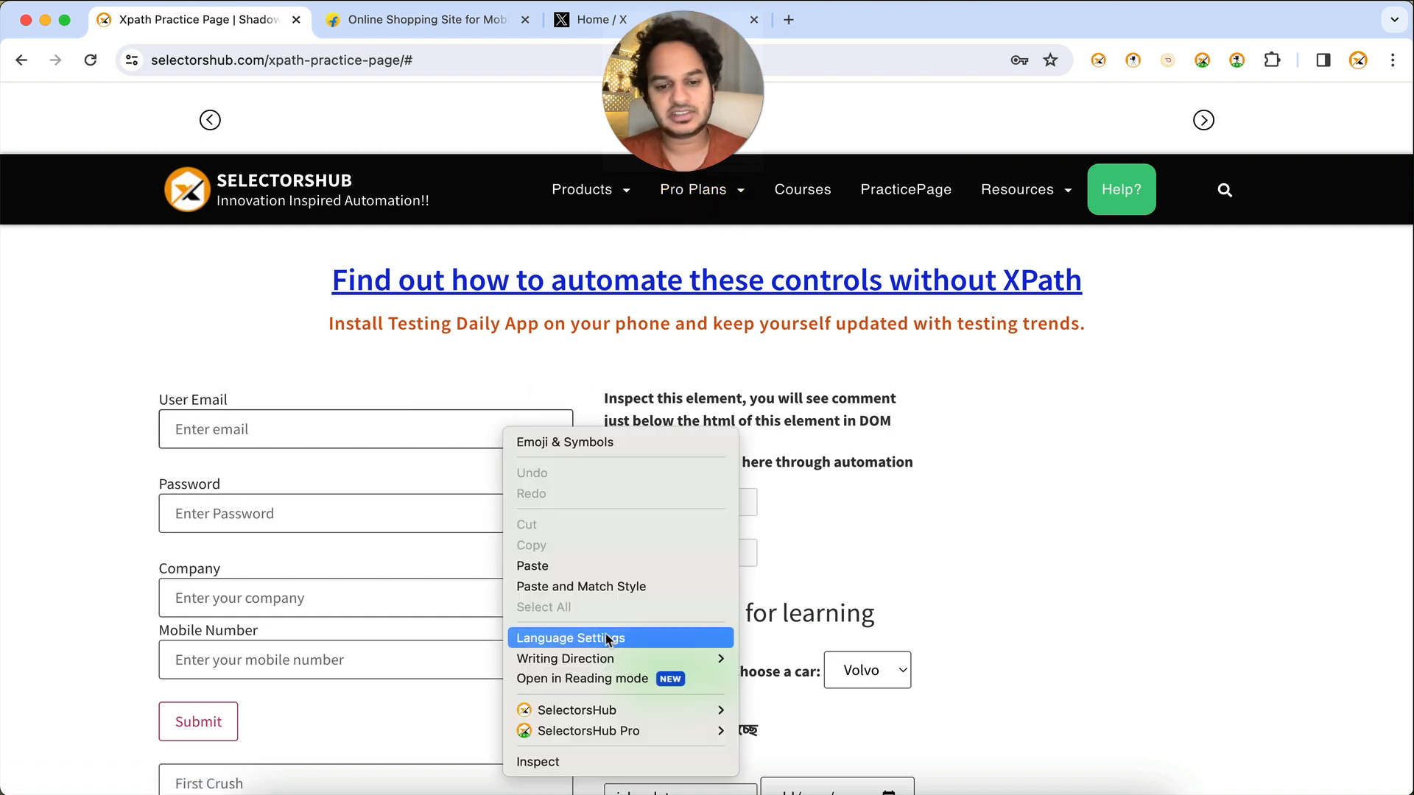
mouse_move(647, 709)
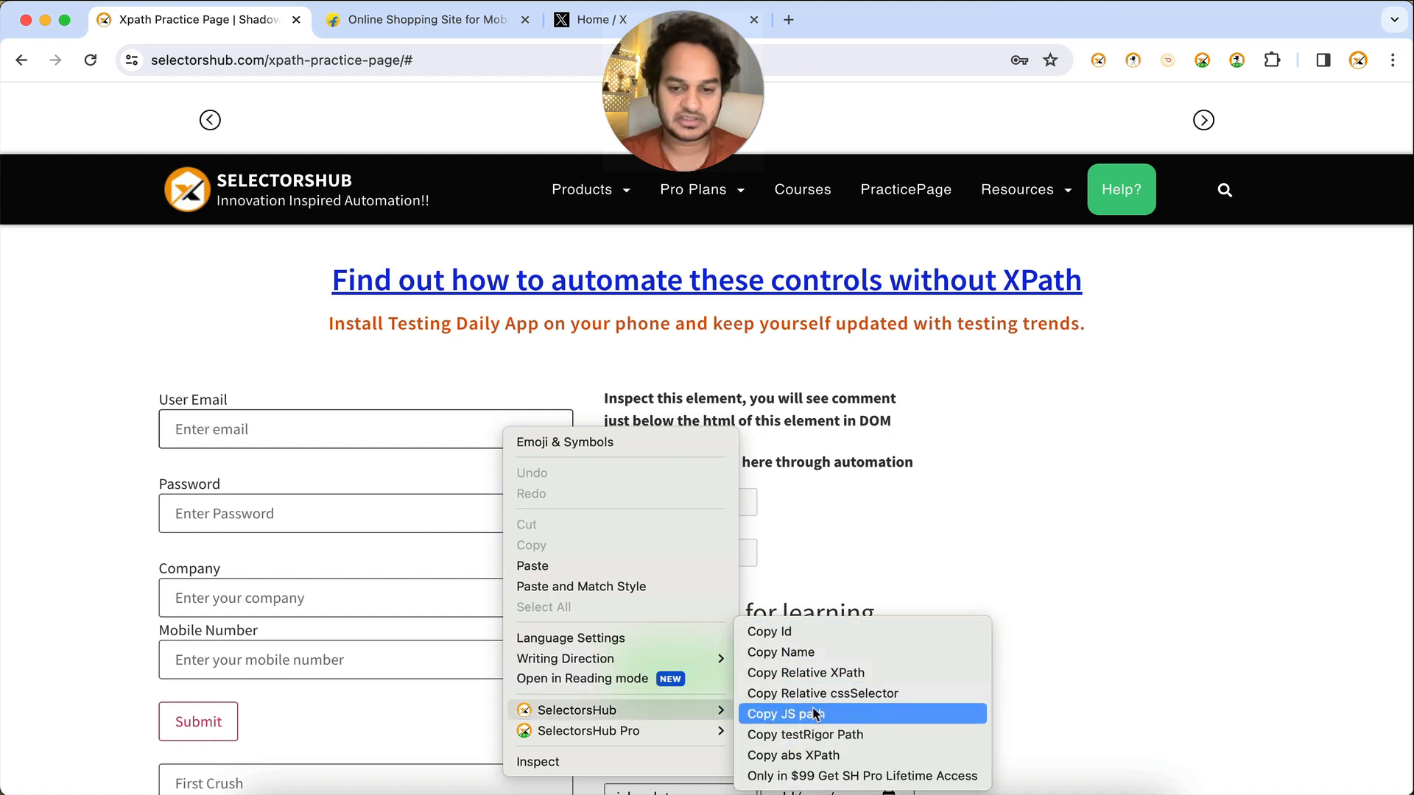
mouse_move(718, 731)
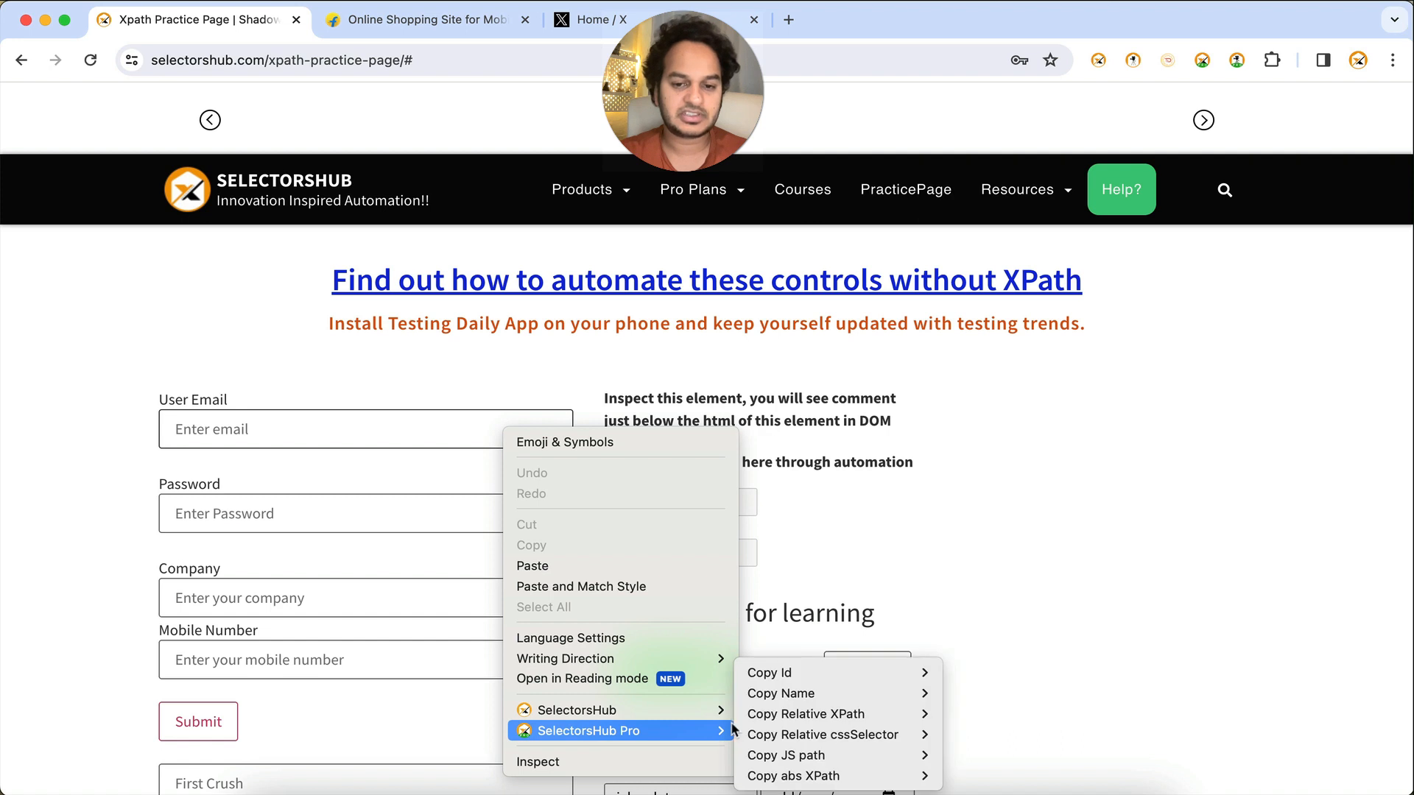
mouse_move(806, 670)
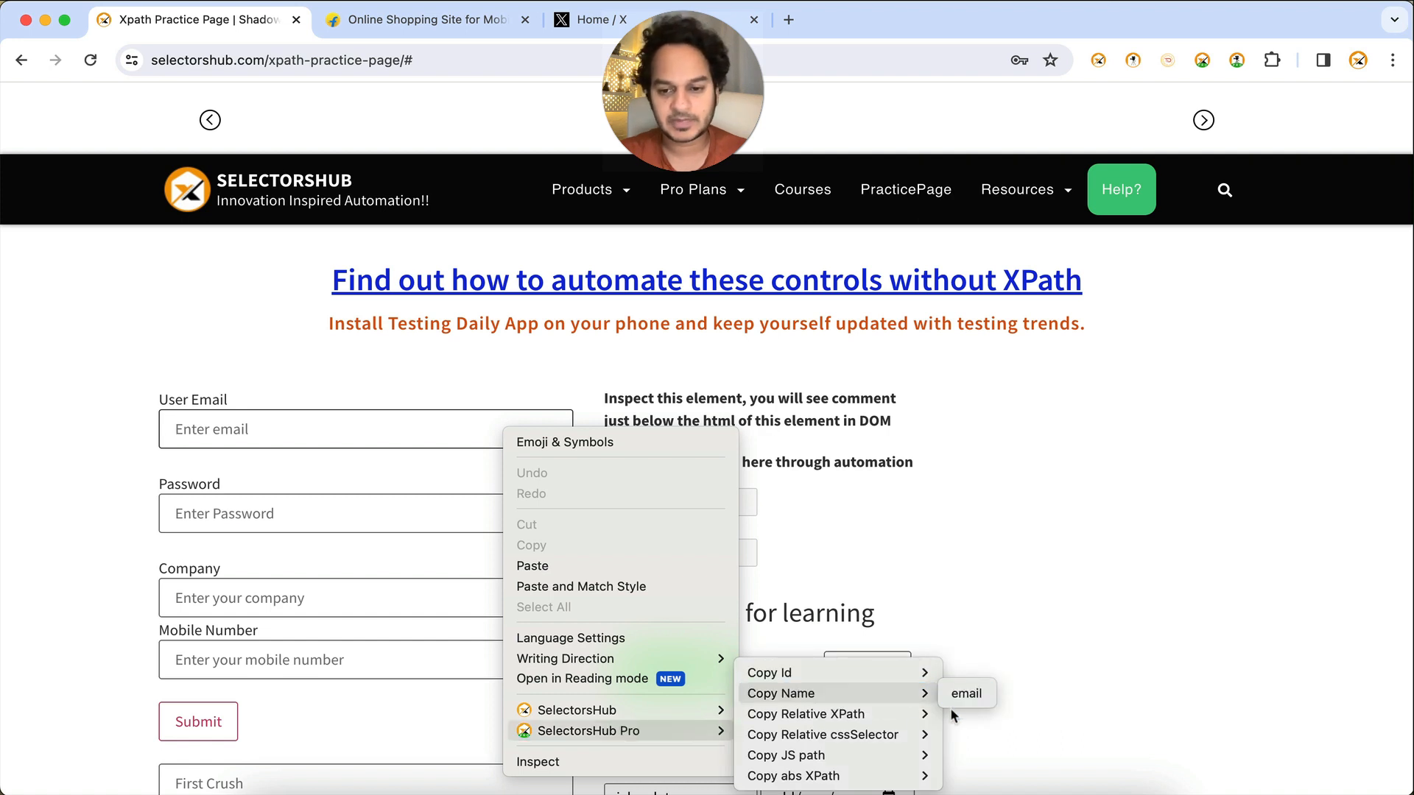
mouse_move(913, 713)
click(970, 714)
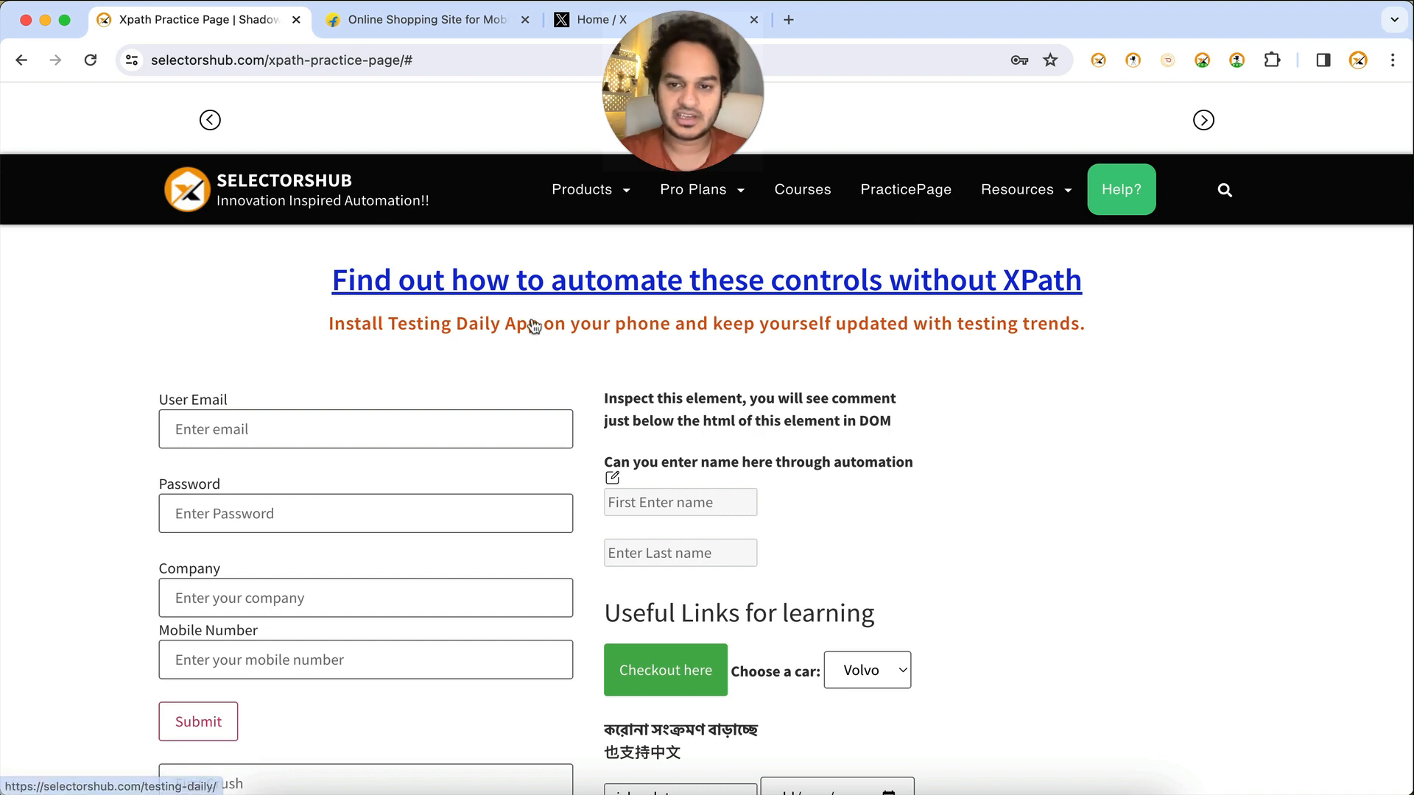
- Open the SelectorsHub Pro product page and review its supported browsers and the three steps for starting with the Pro version
mouse_move(585, 197)
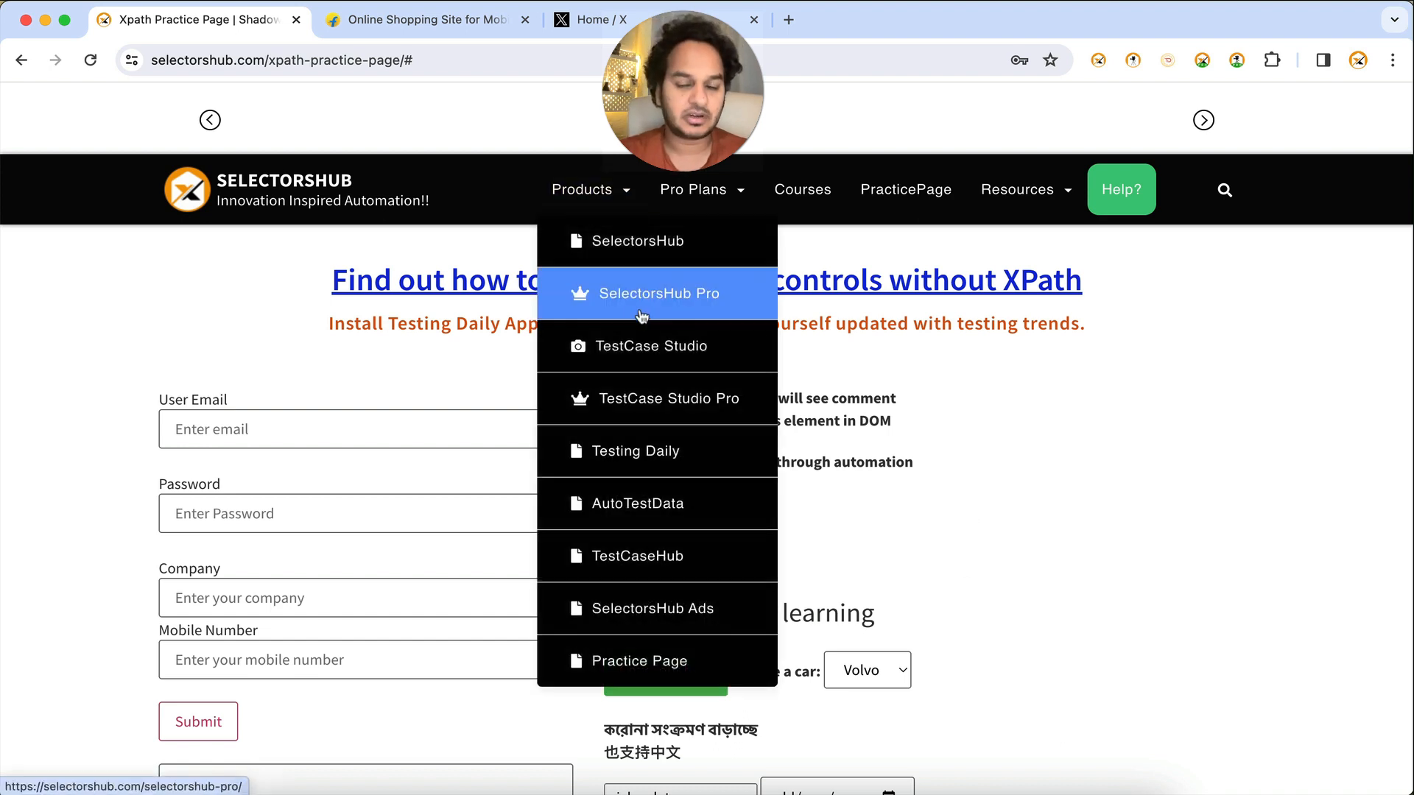
click(637, 309)
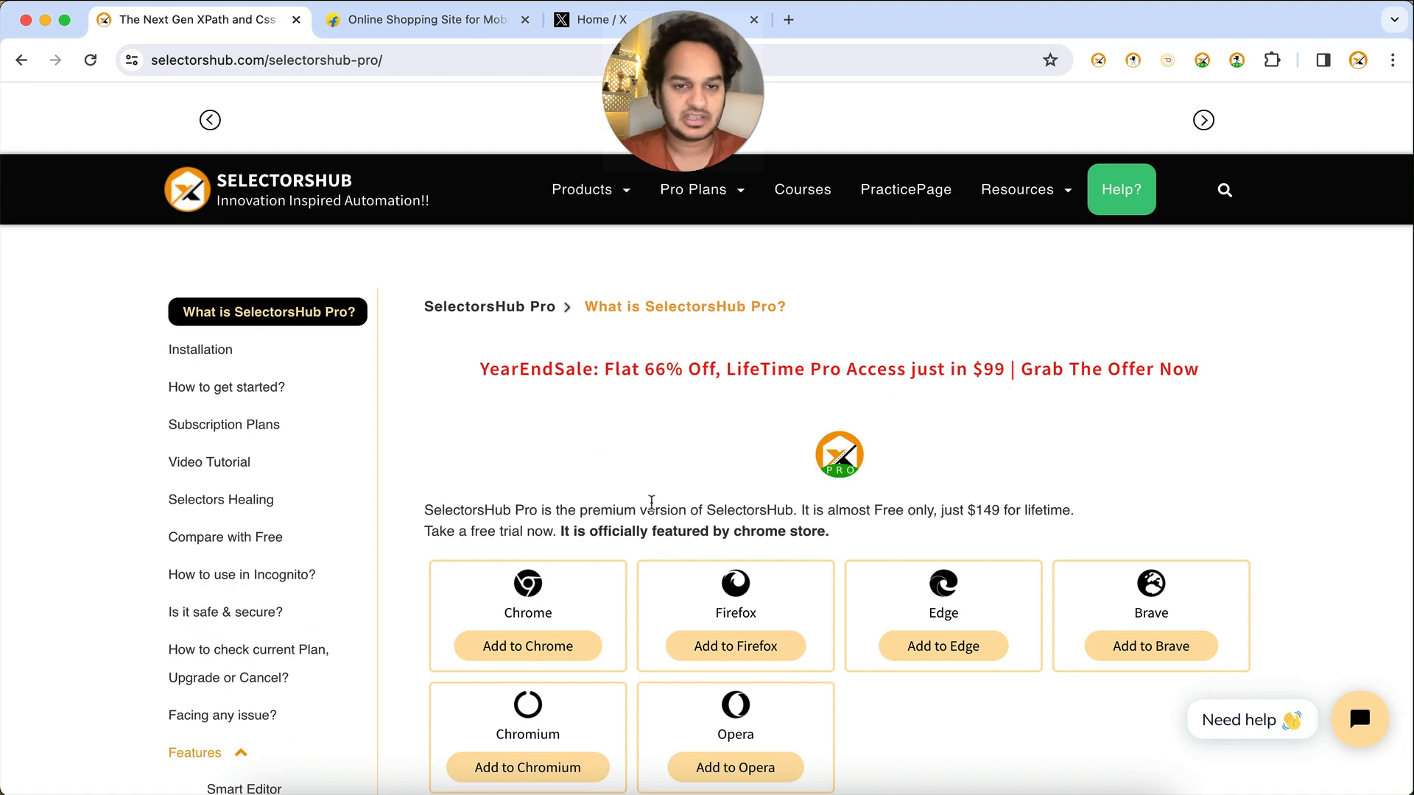
mouse_move(600, 184)
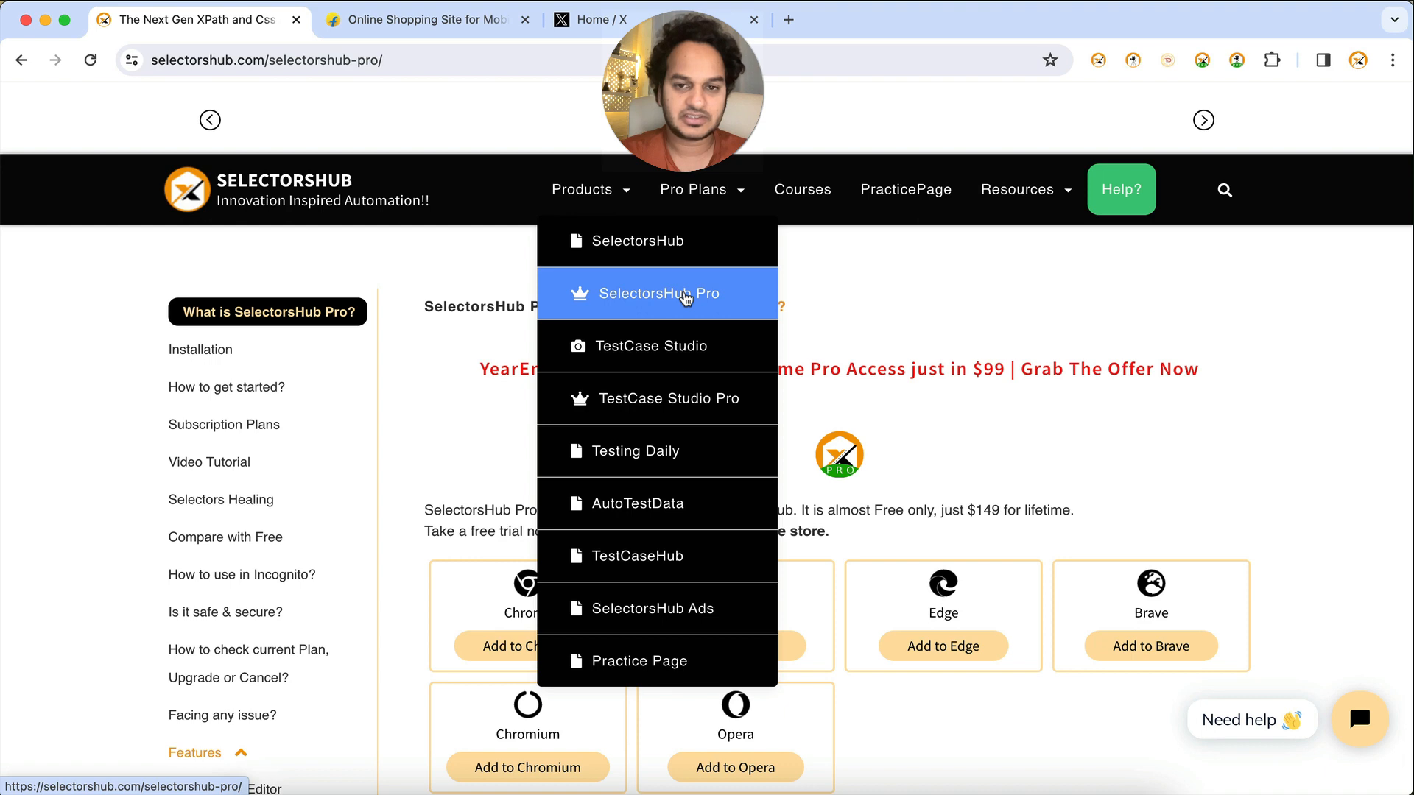
scroll(608, 507, down, 6)
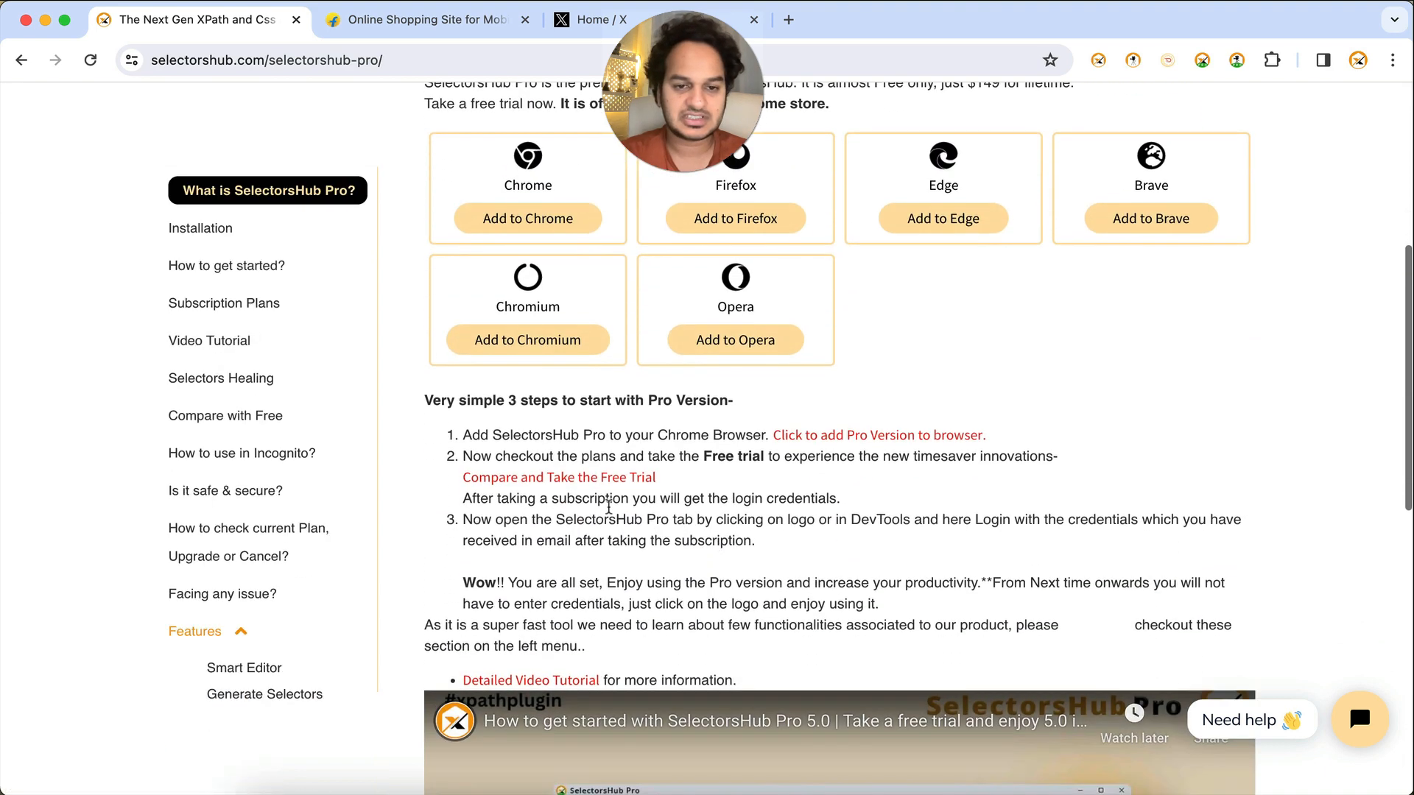
scroll(958, 451, up, 1)
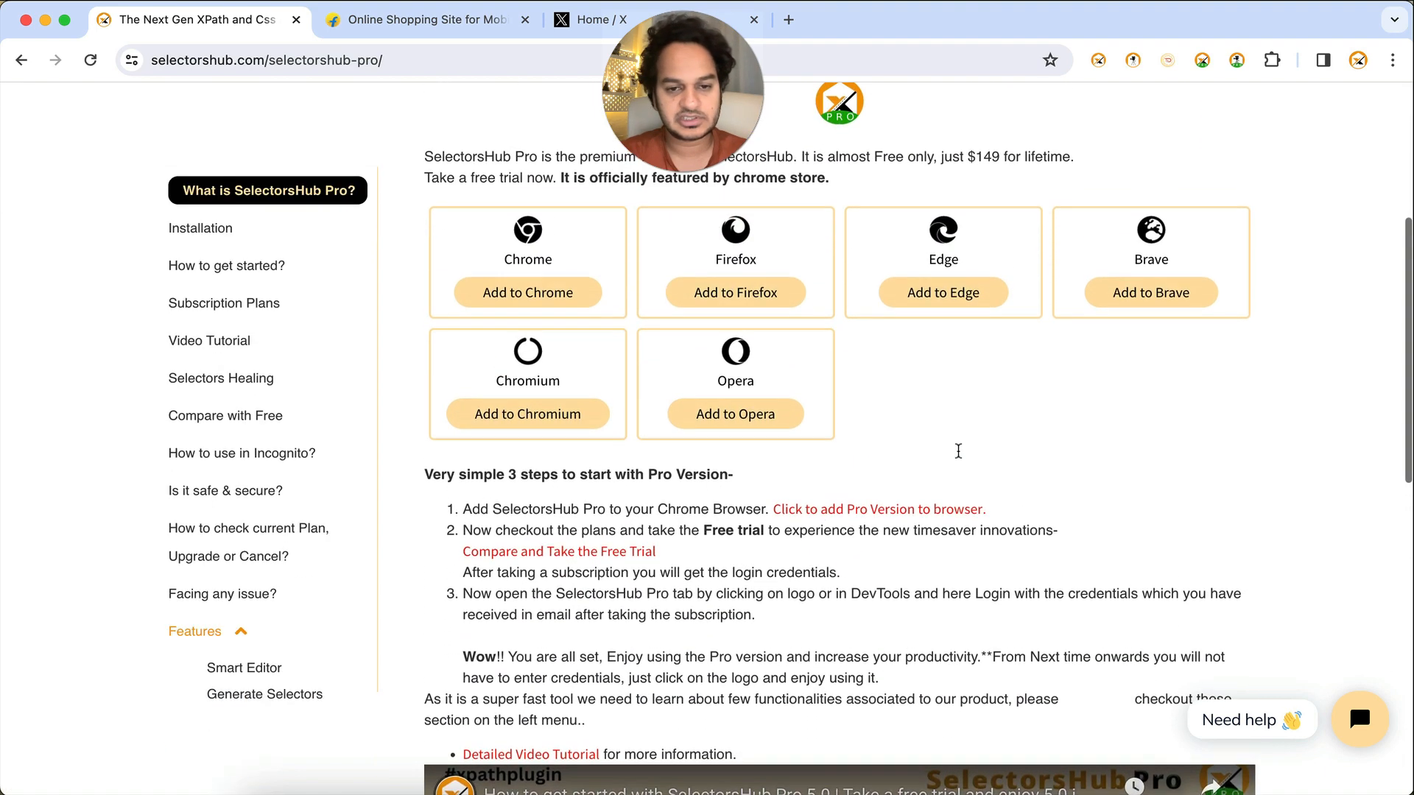
scroll(958, 451, up, 1)
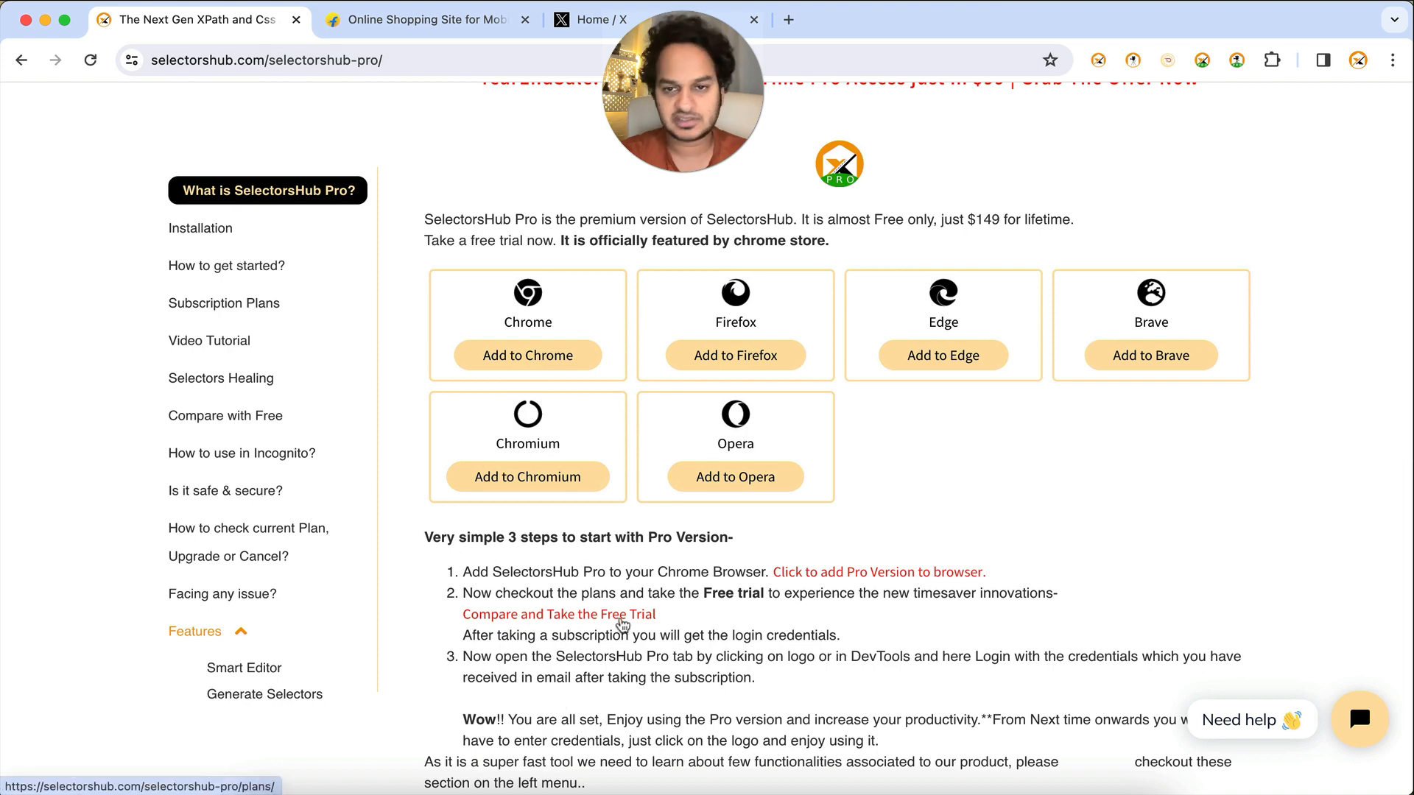
scroll(622, 625, up, 5)
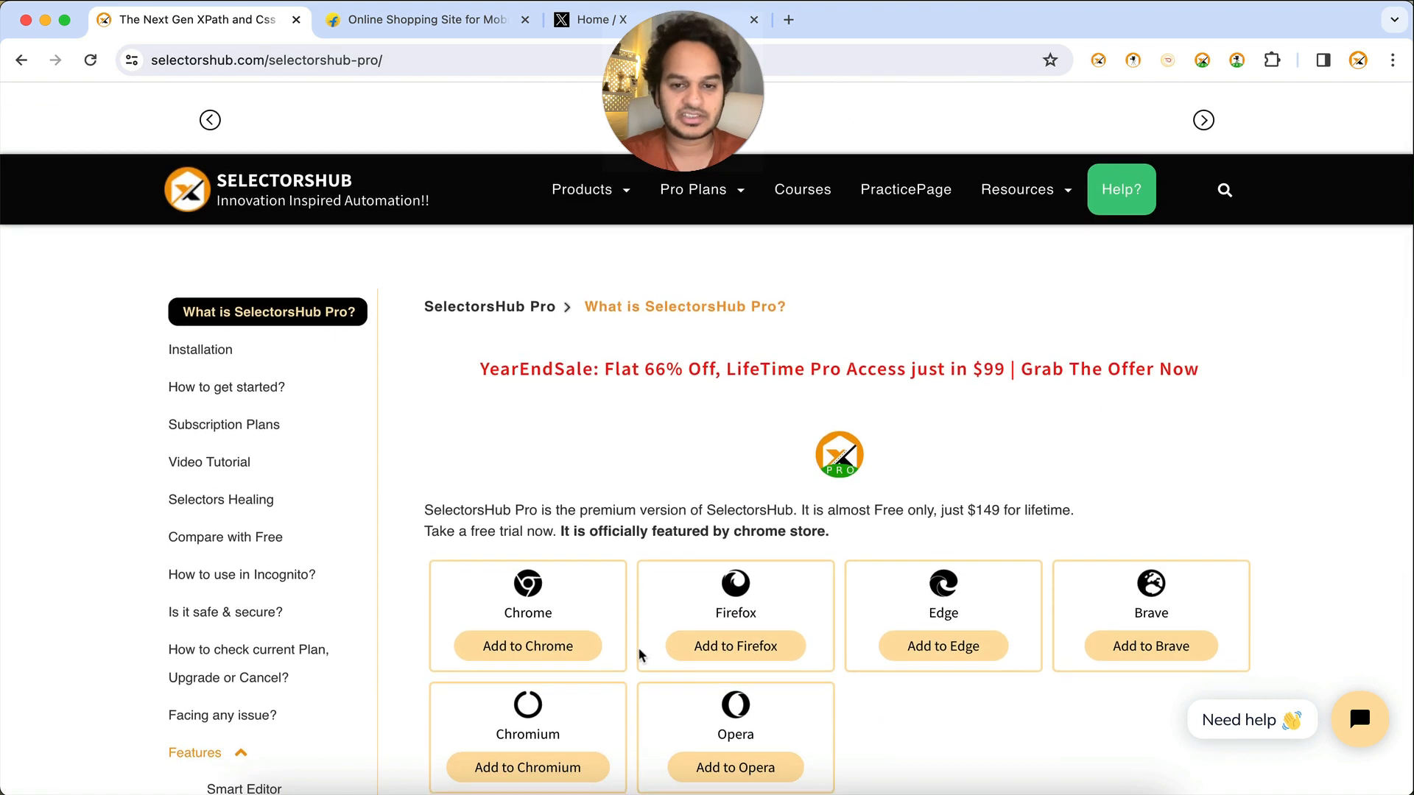
scroll(639, 654, up, 2)
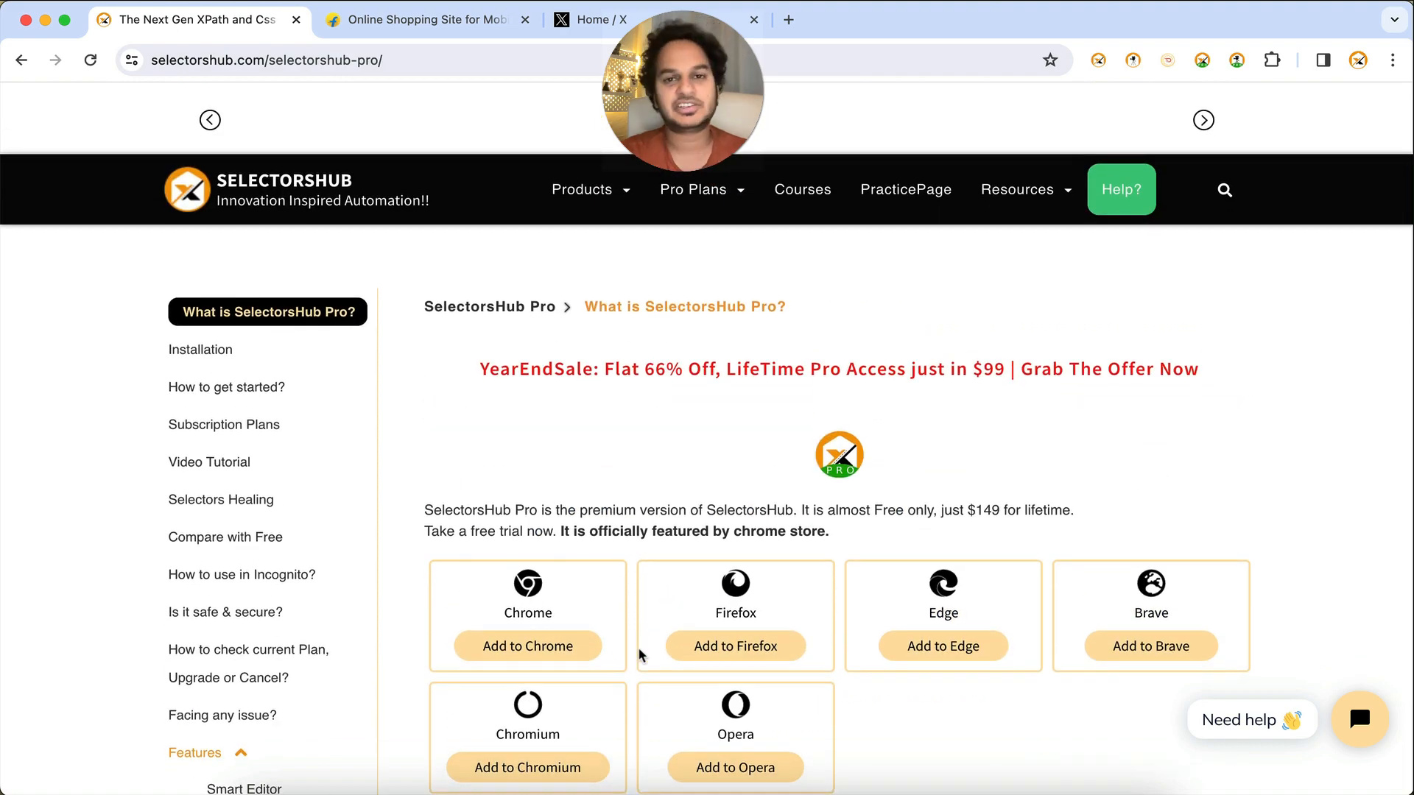